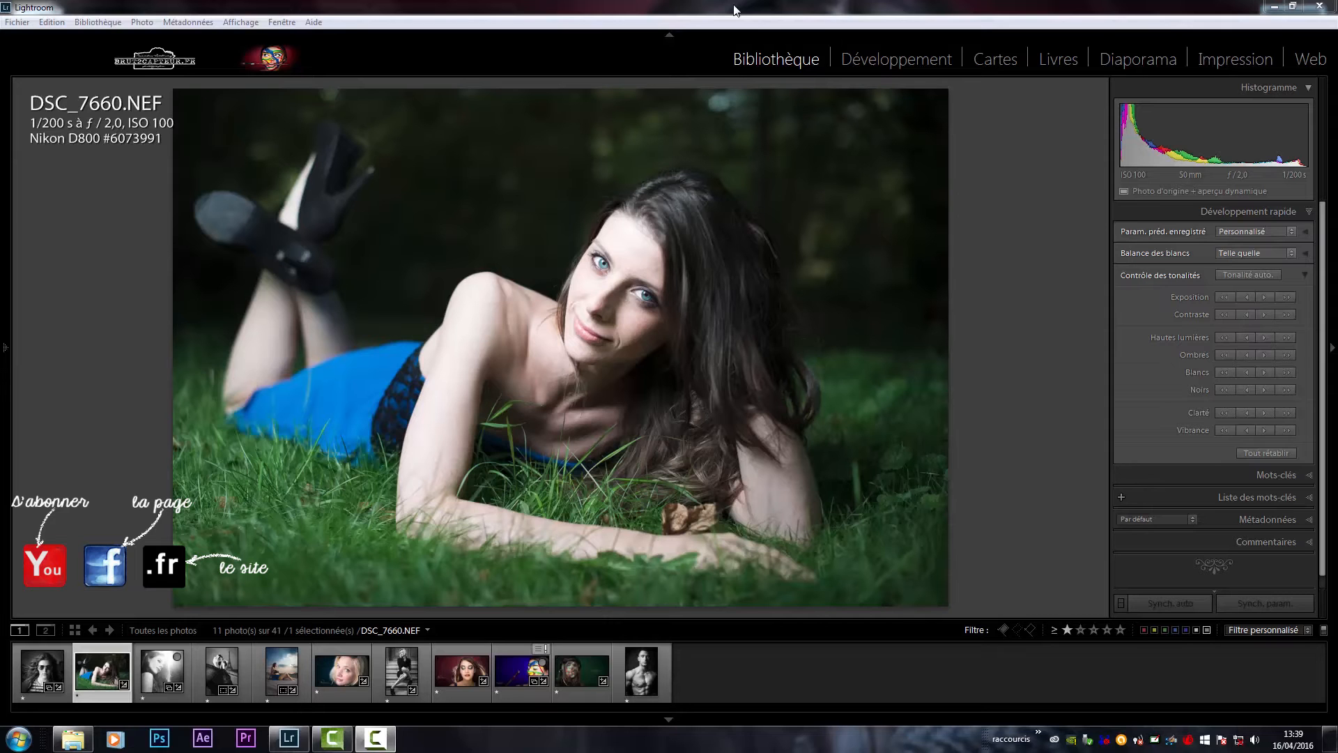
Open DSC_7660.NEF for developing in full-screen mode with only the adjustment panels shown beside the photo
click(843, 61)
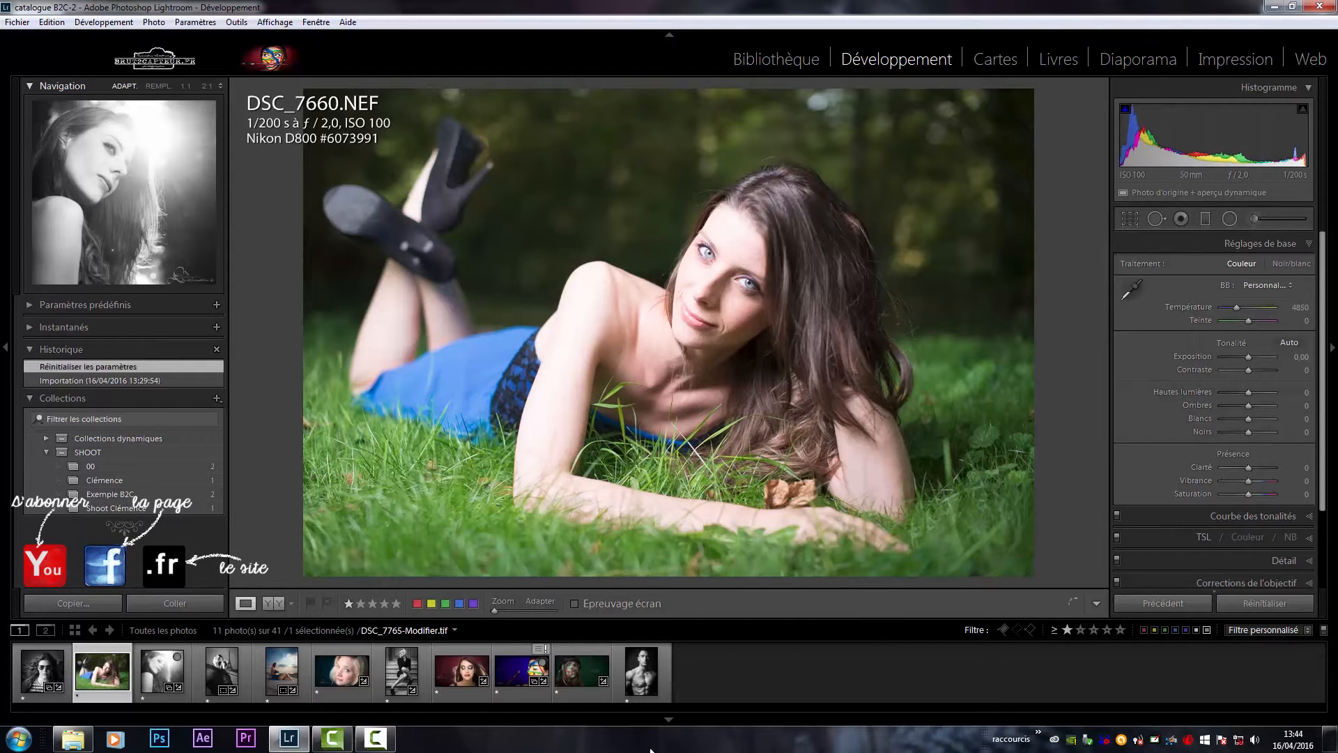
click(668, 719)
key(ctrl+shift+f)
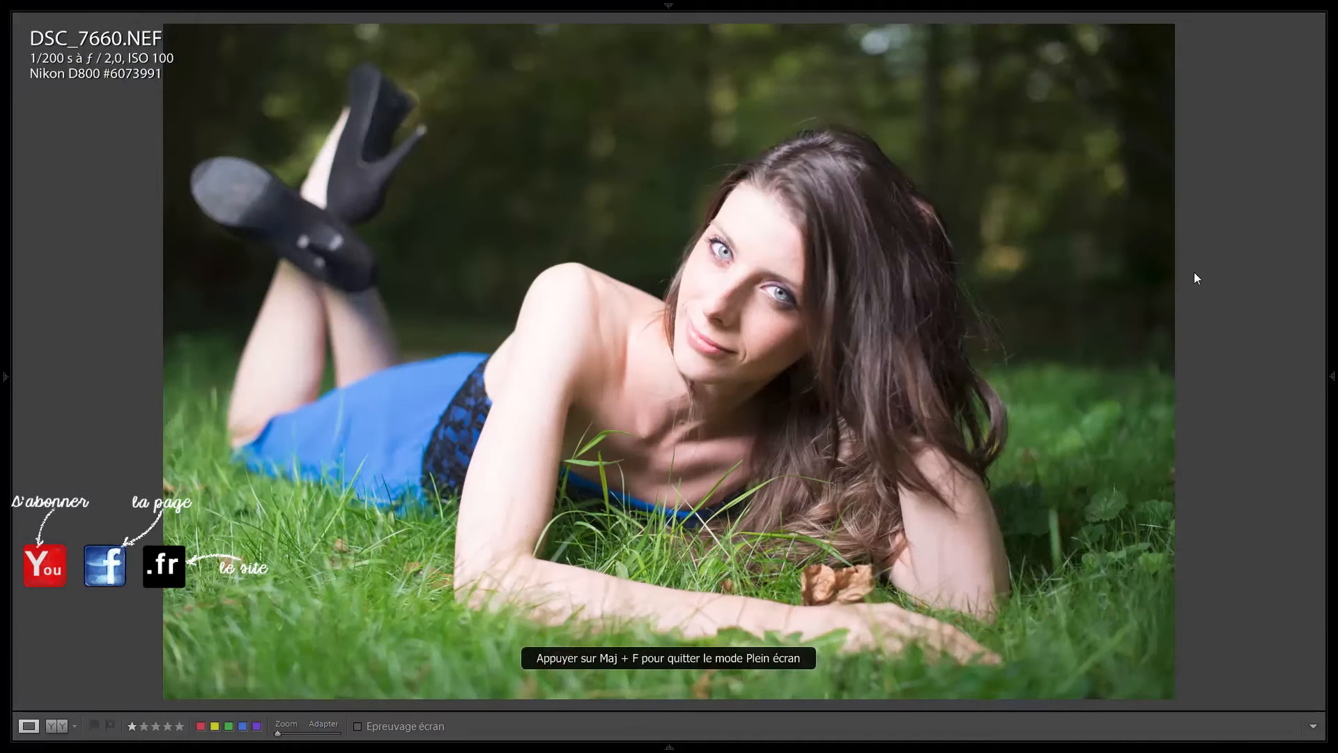
key(F8)
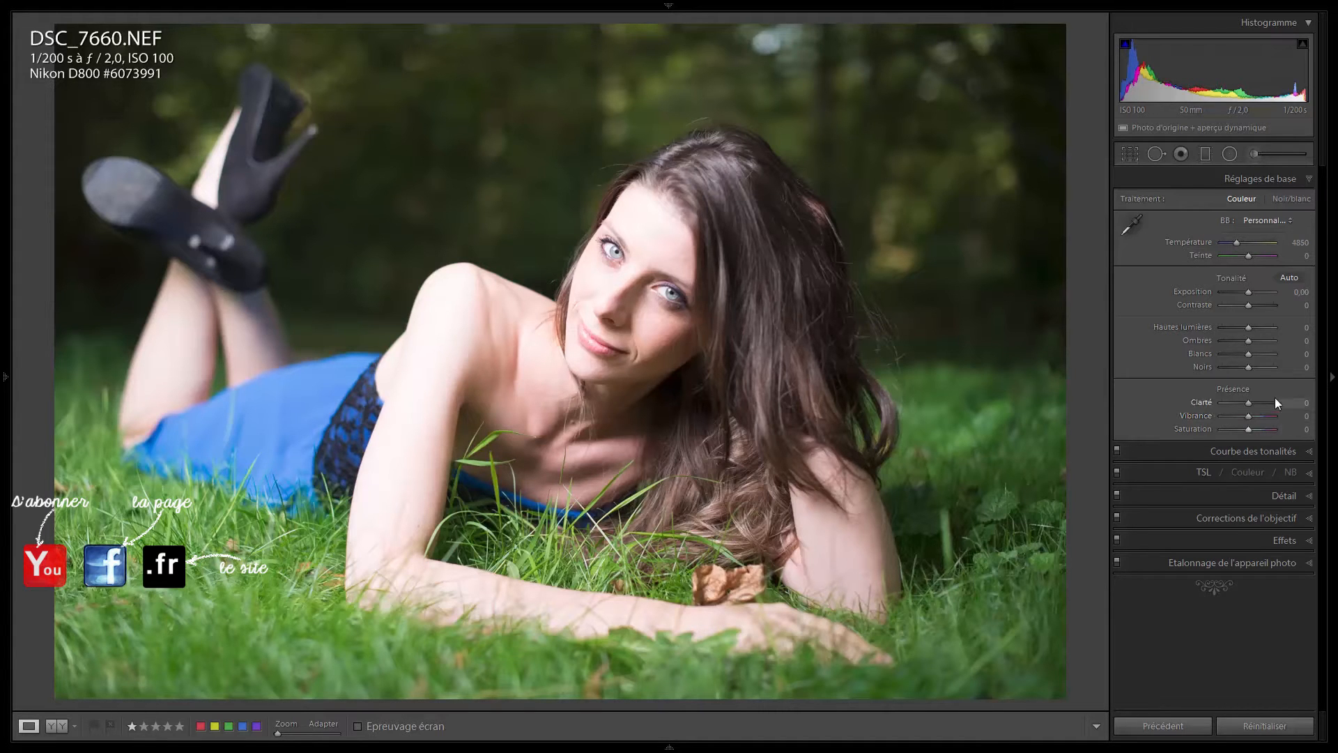
Try a saturation of +63, checking the grass and the face at 1:1, and try a higher contrast
drag(1249, 430, 1266, 434)
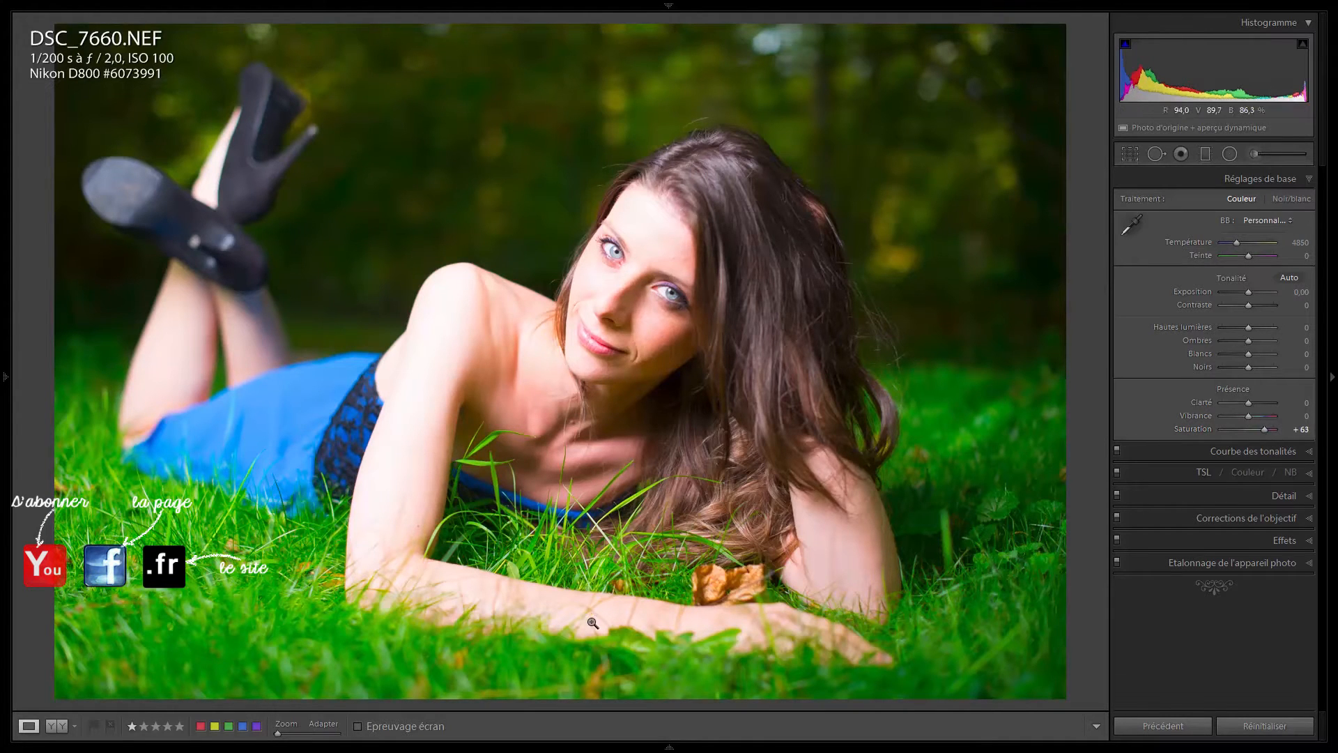
click(134, 553)
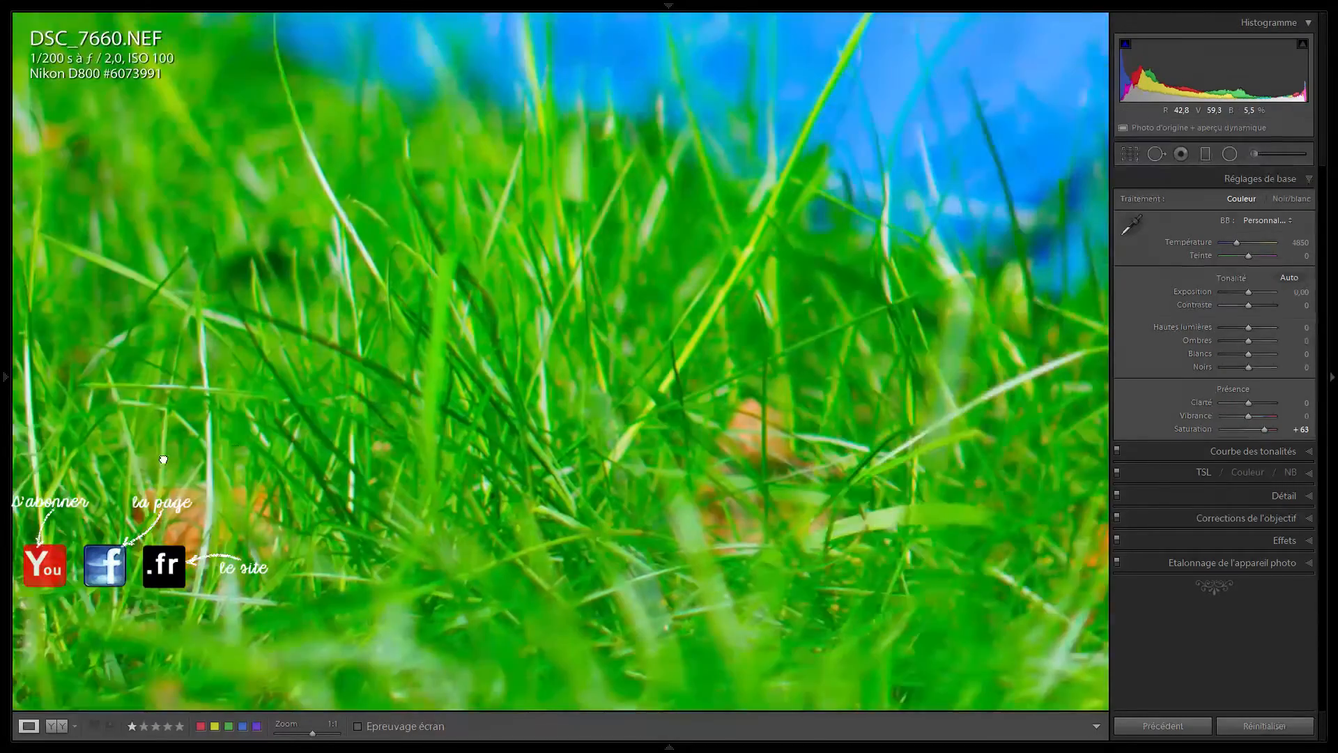
drag(748, 441, 580, 254)
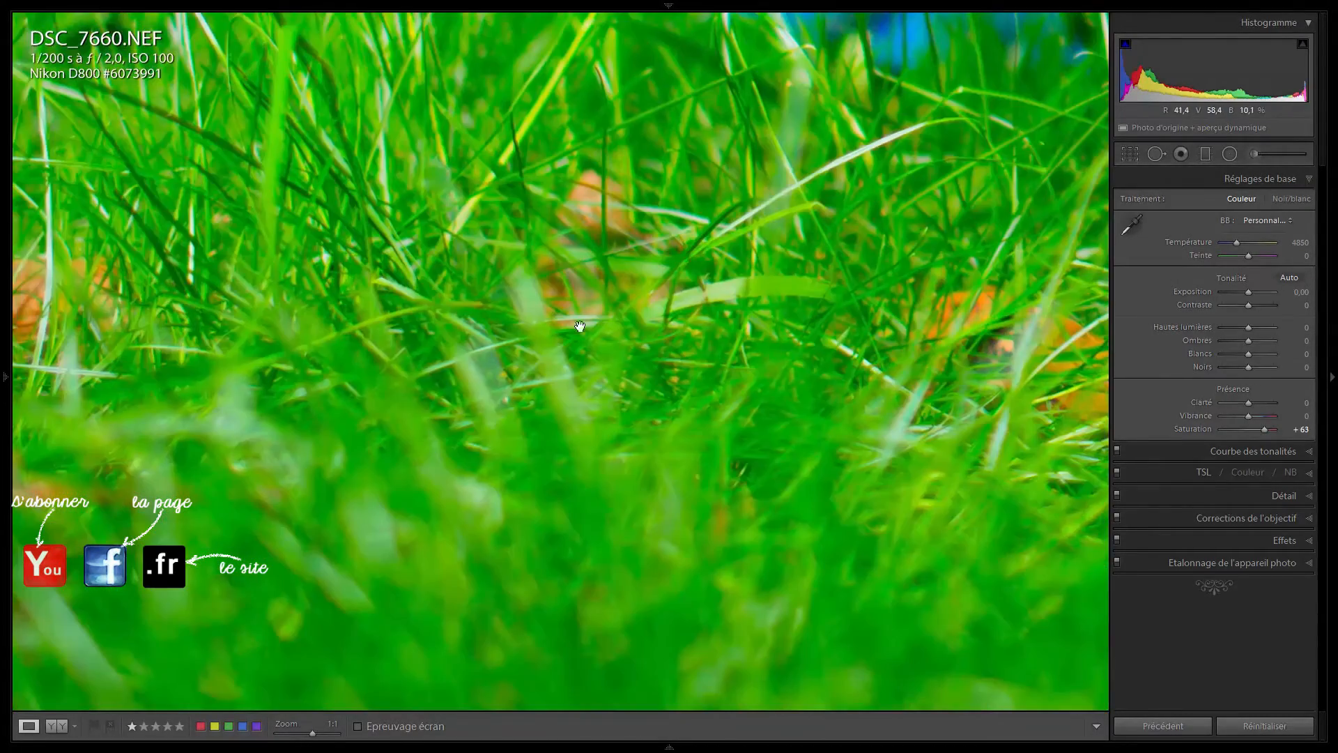
click(582, 336)
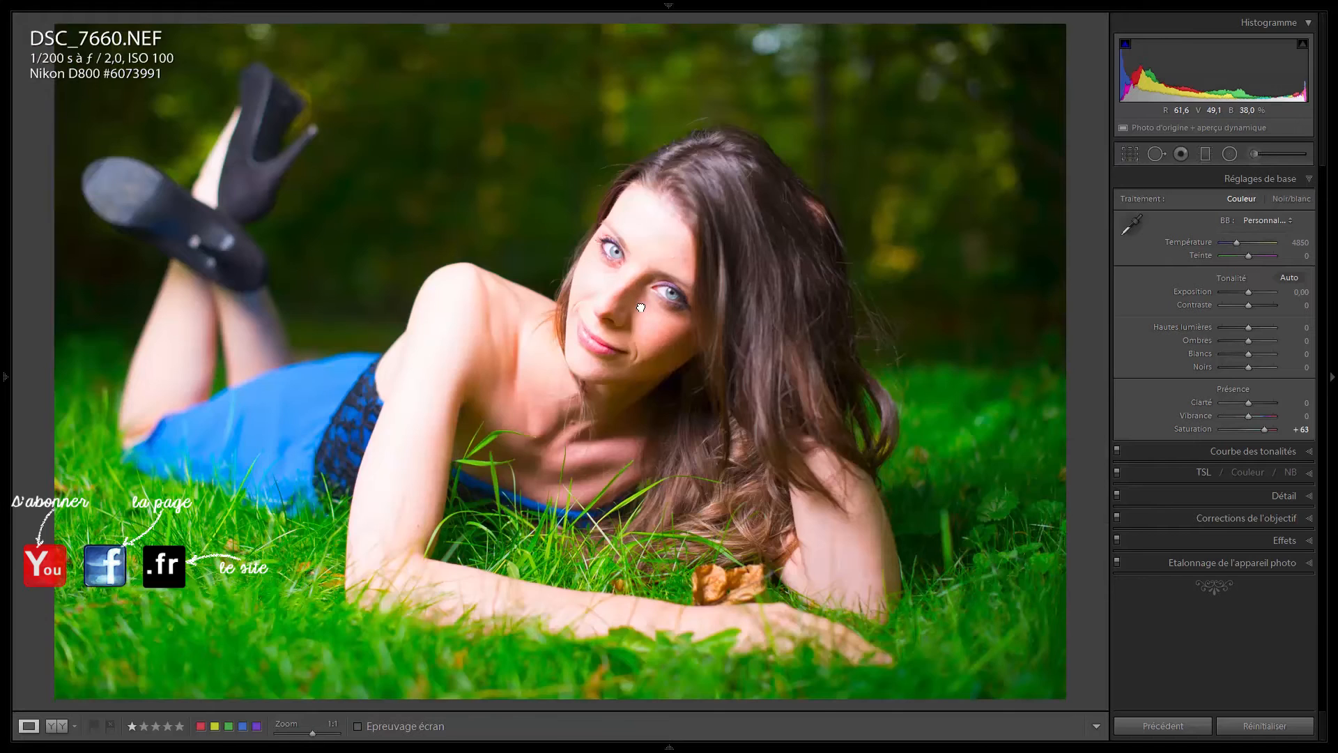
click(642, 310)
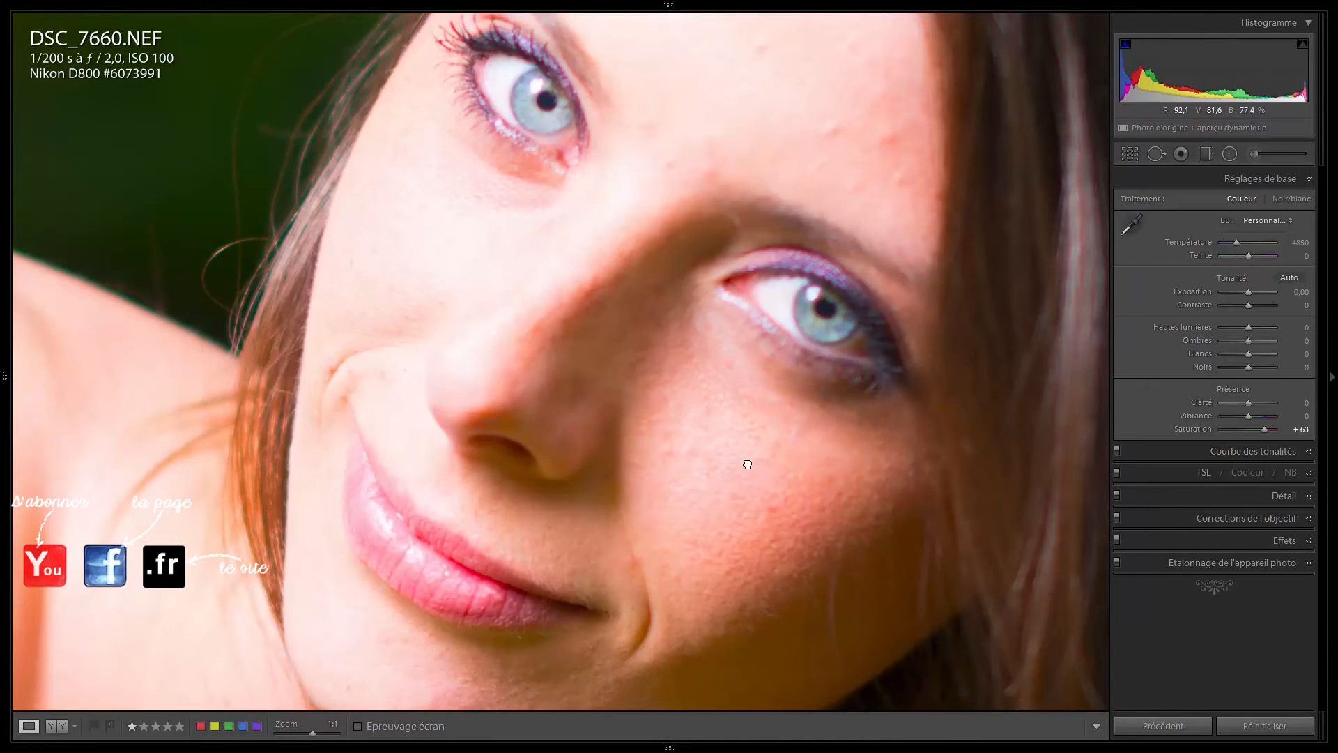
click(728, 471)
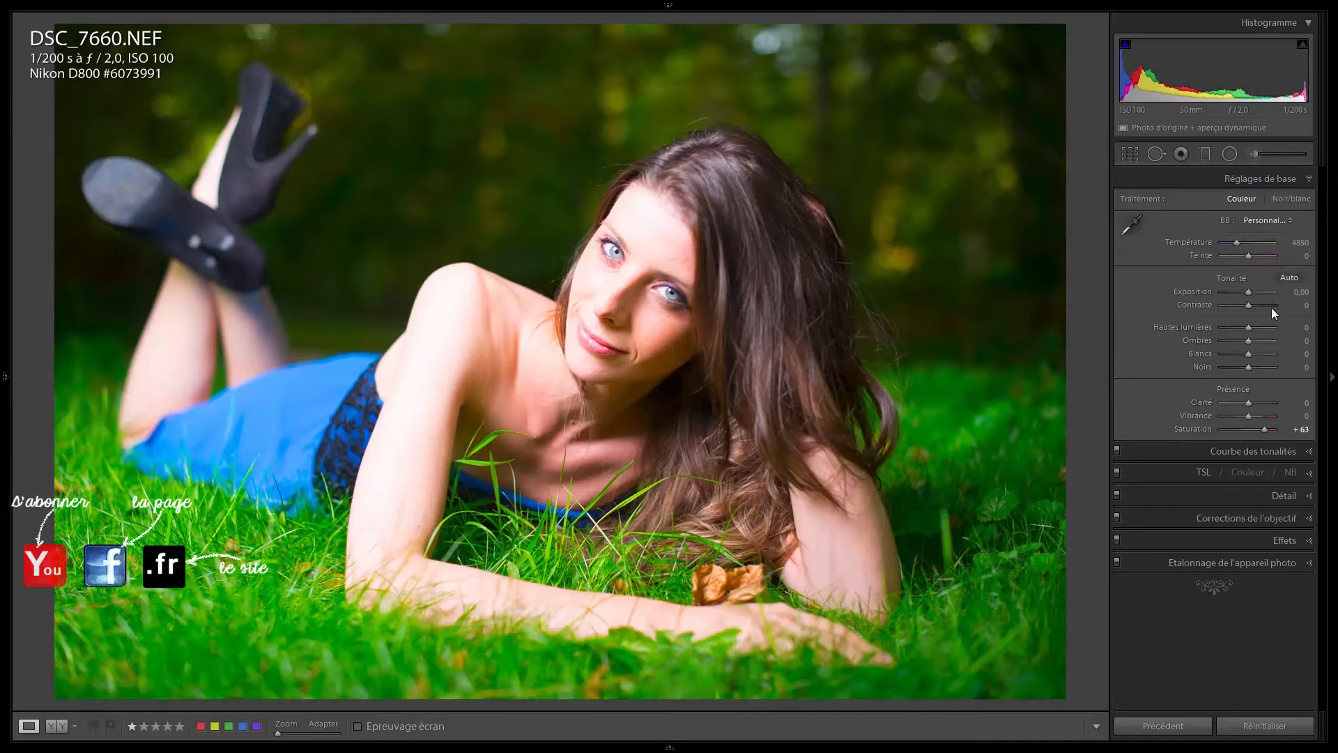
drag(1249, 308, 1267, 308)
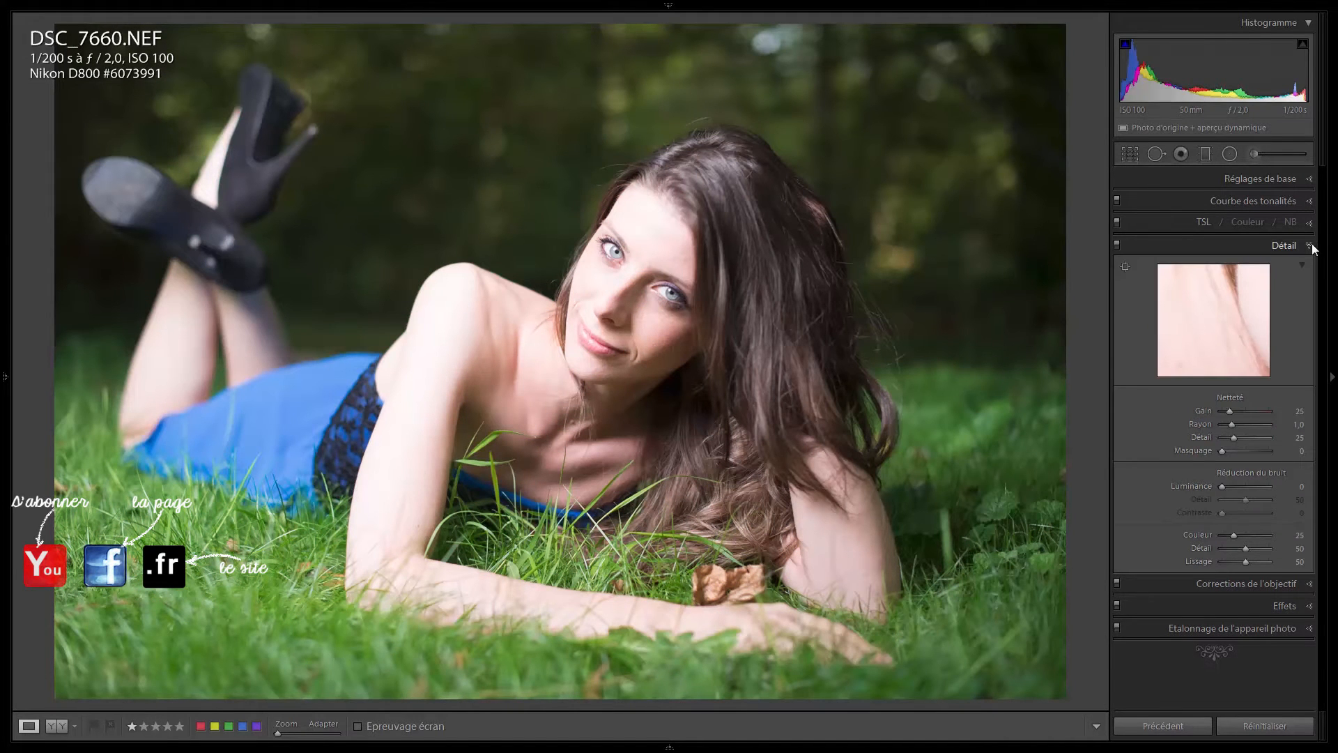
Return from the detail settings to the basic adjustments and examine both eyes at 1:1 magnification
click(1311, 244)
click(1299, 178)
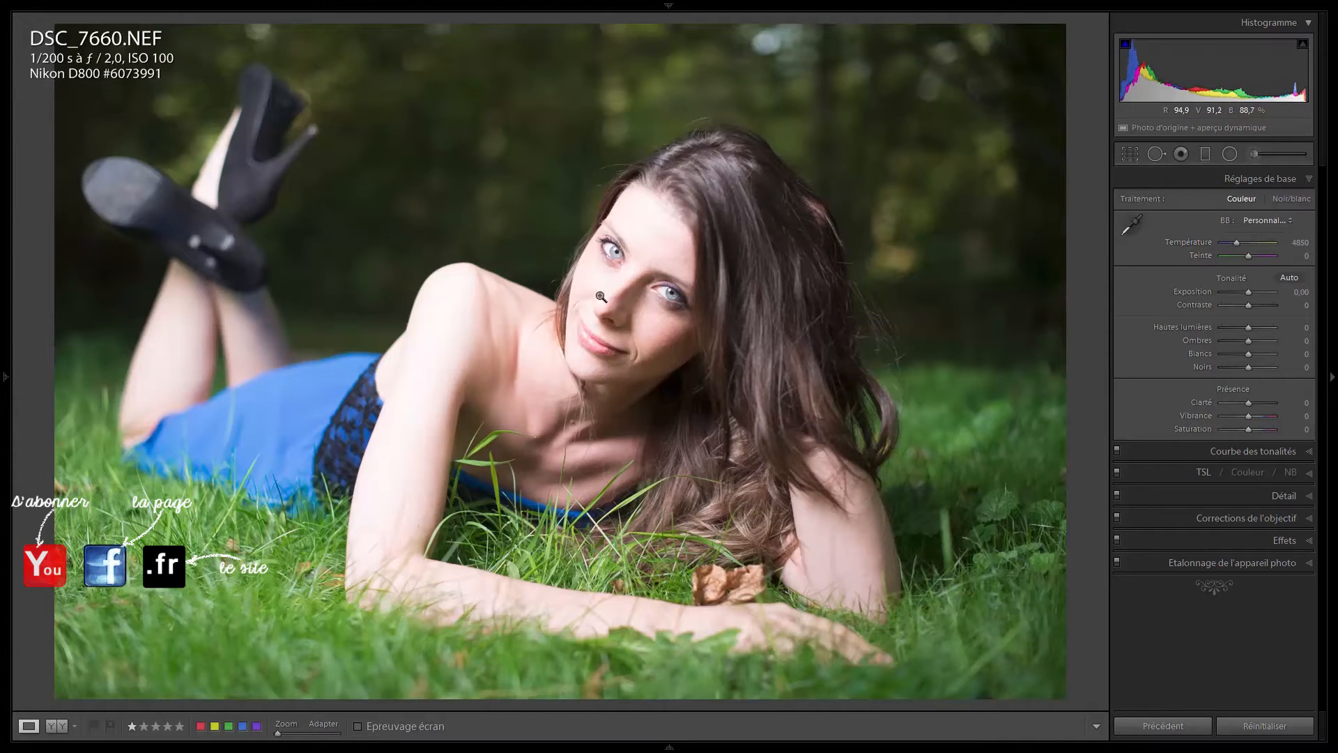
click(671, 289)
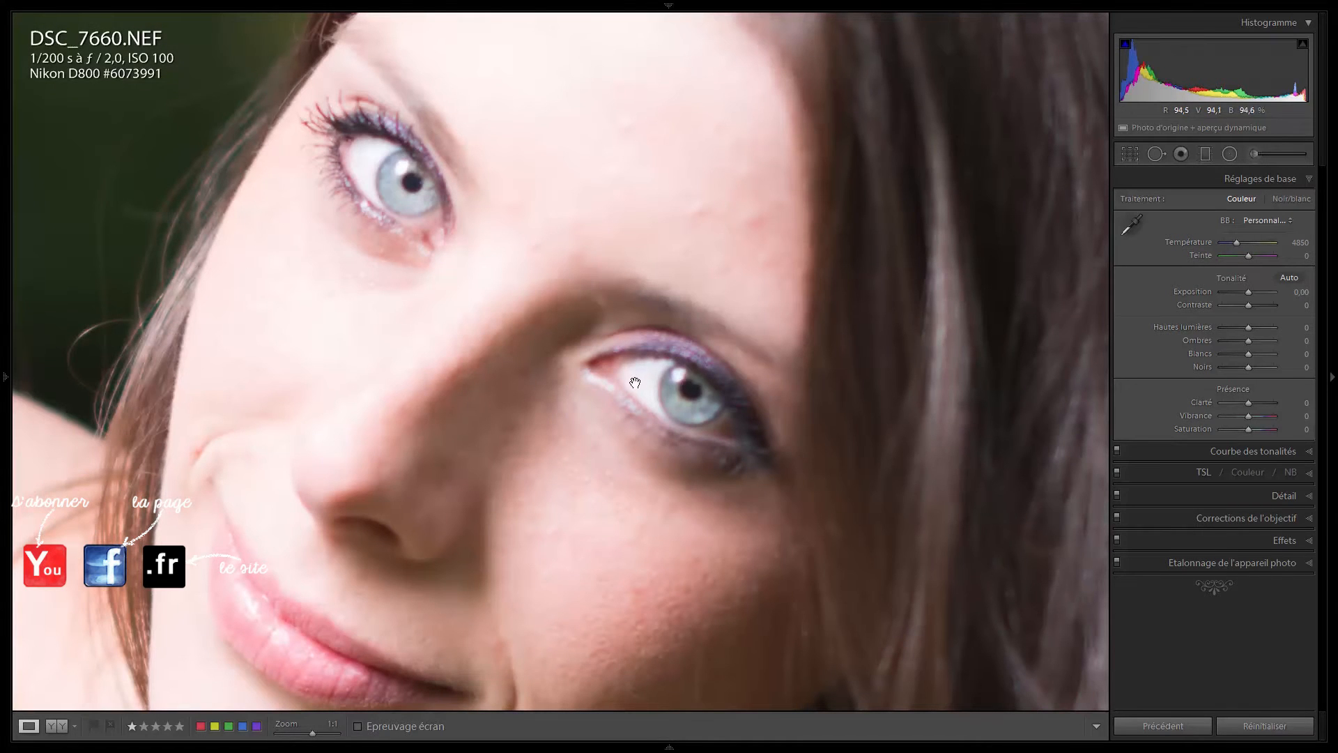
drag(488, 264, 521, 234)
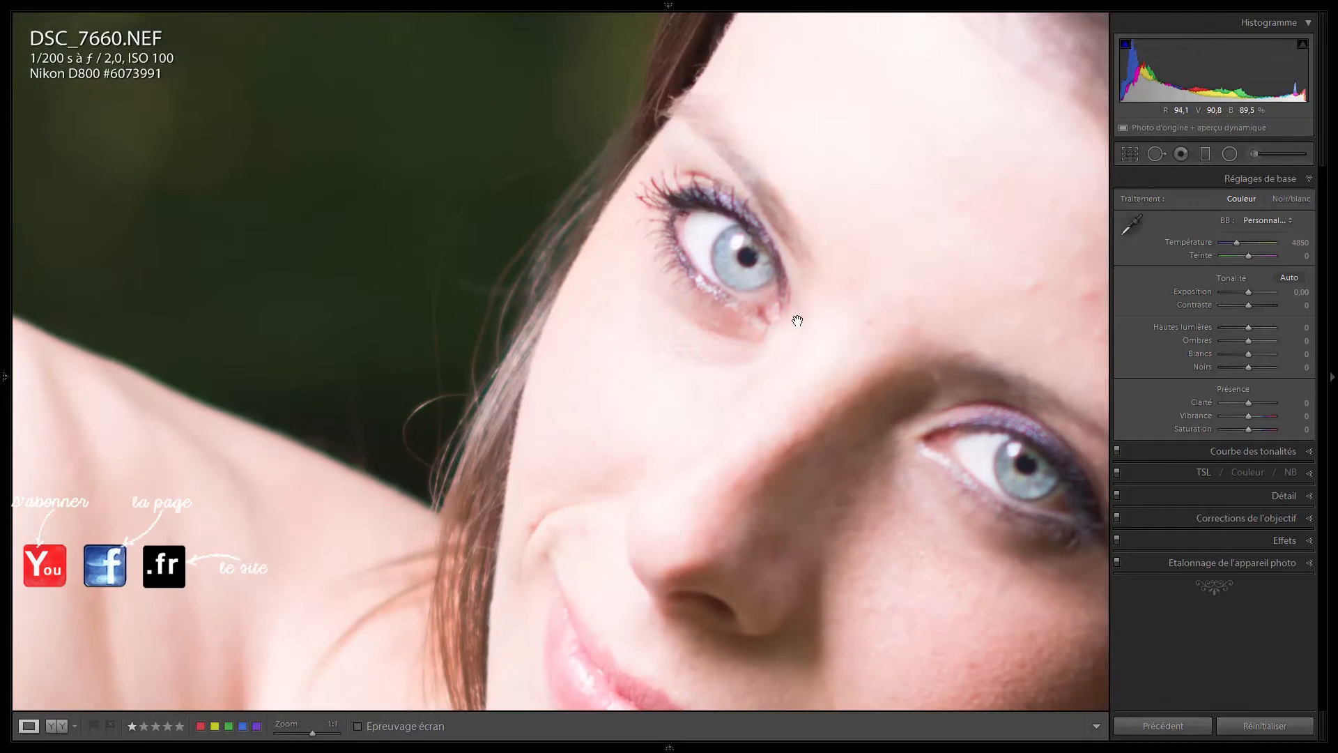
click(797, 310)
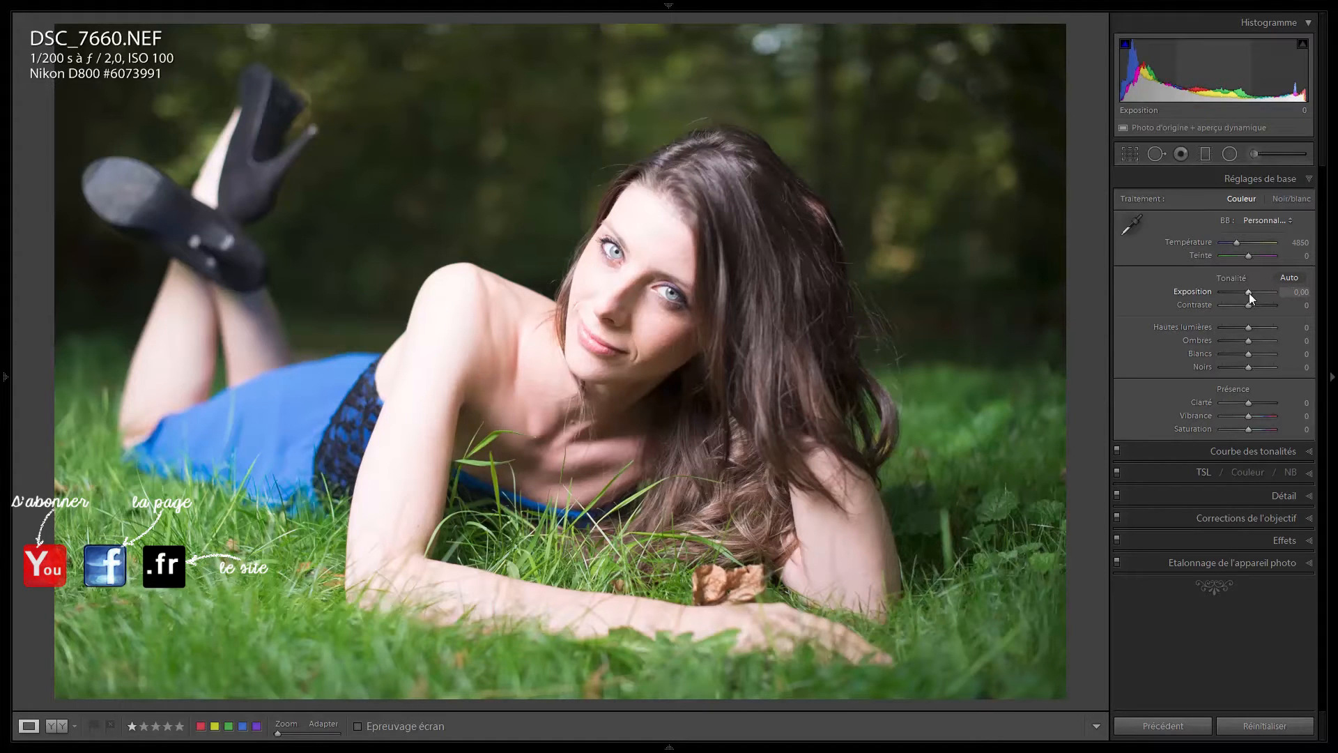
Try lowering the exposure to -0.33 and to -5.00, and reset it to 0
drag(1249, 293, 1247, 292)
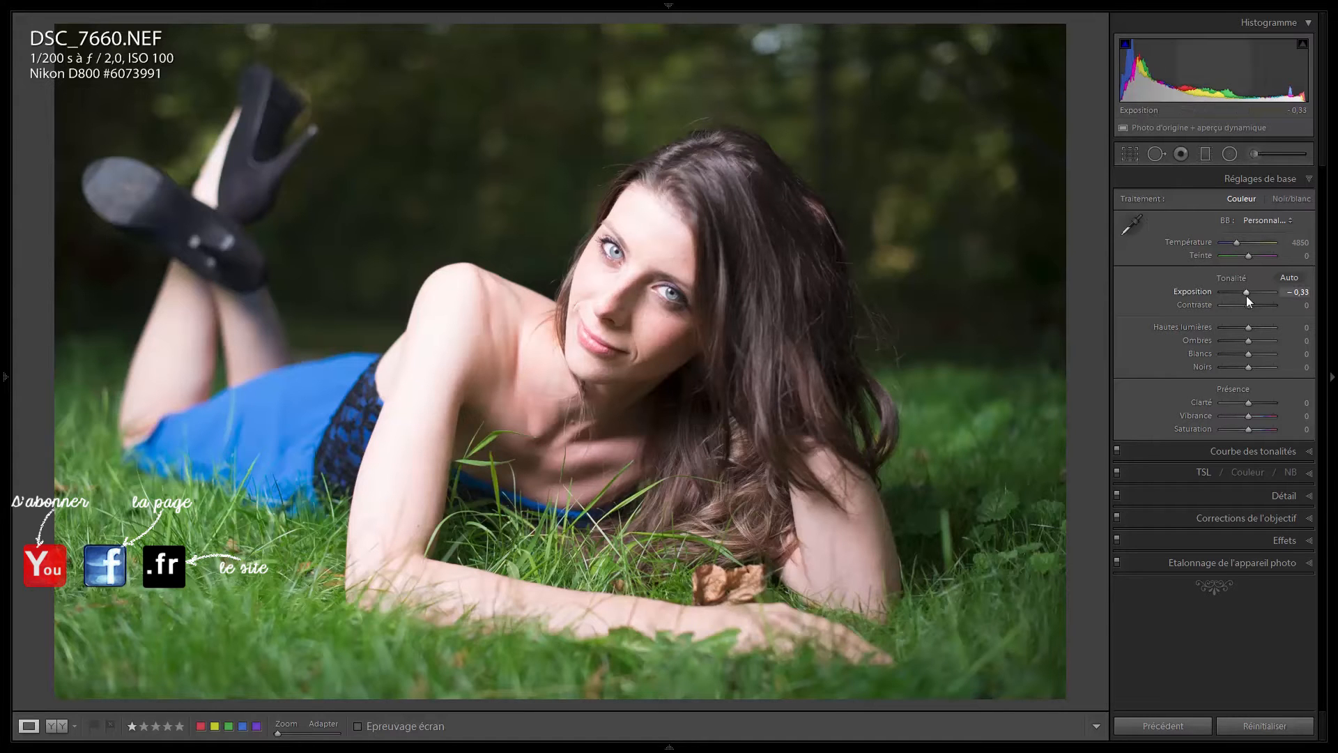
drag(1244, 294, 1182, 294)
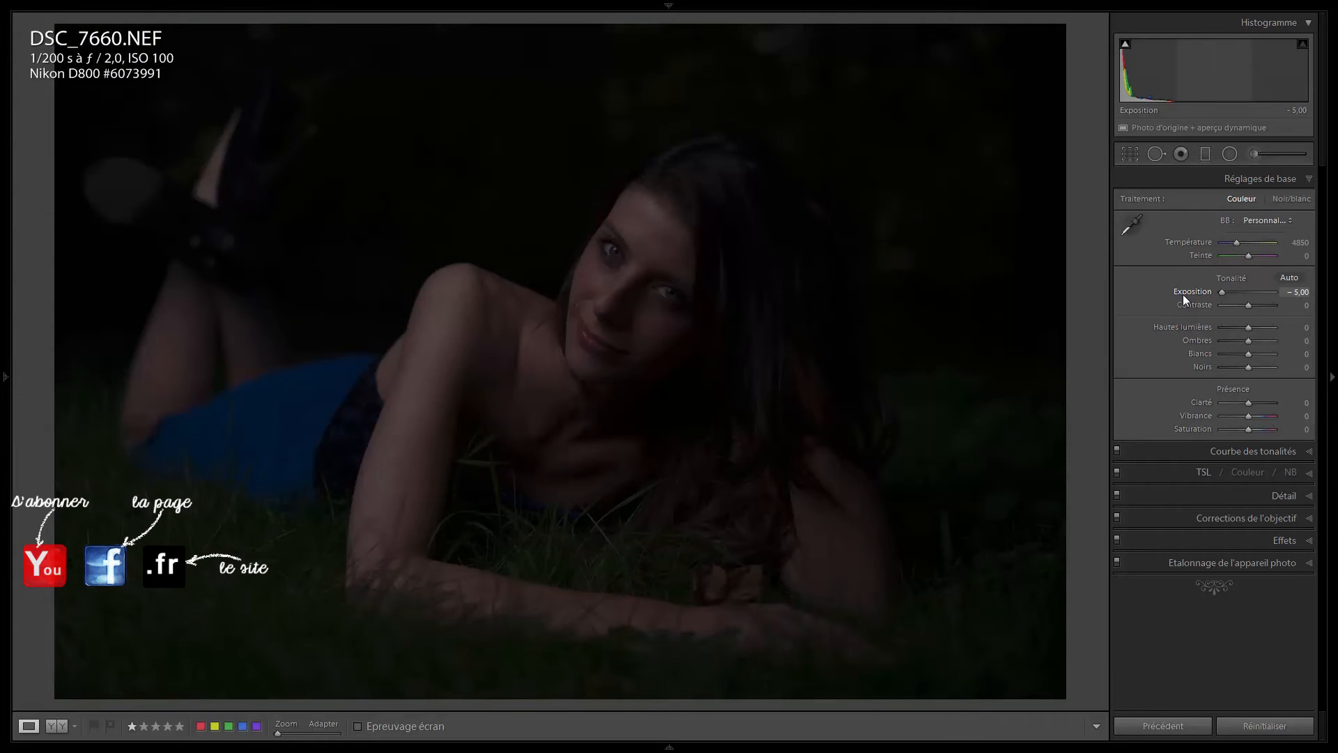
double_click(1187, 292)
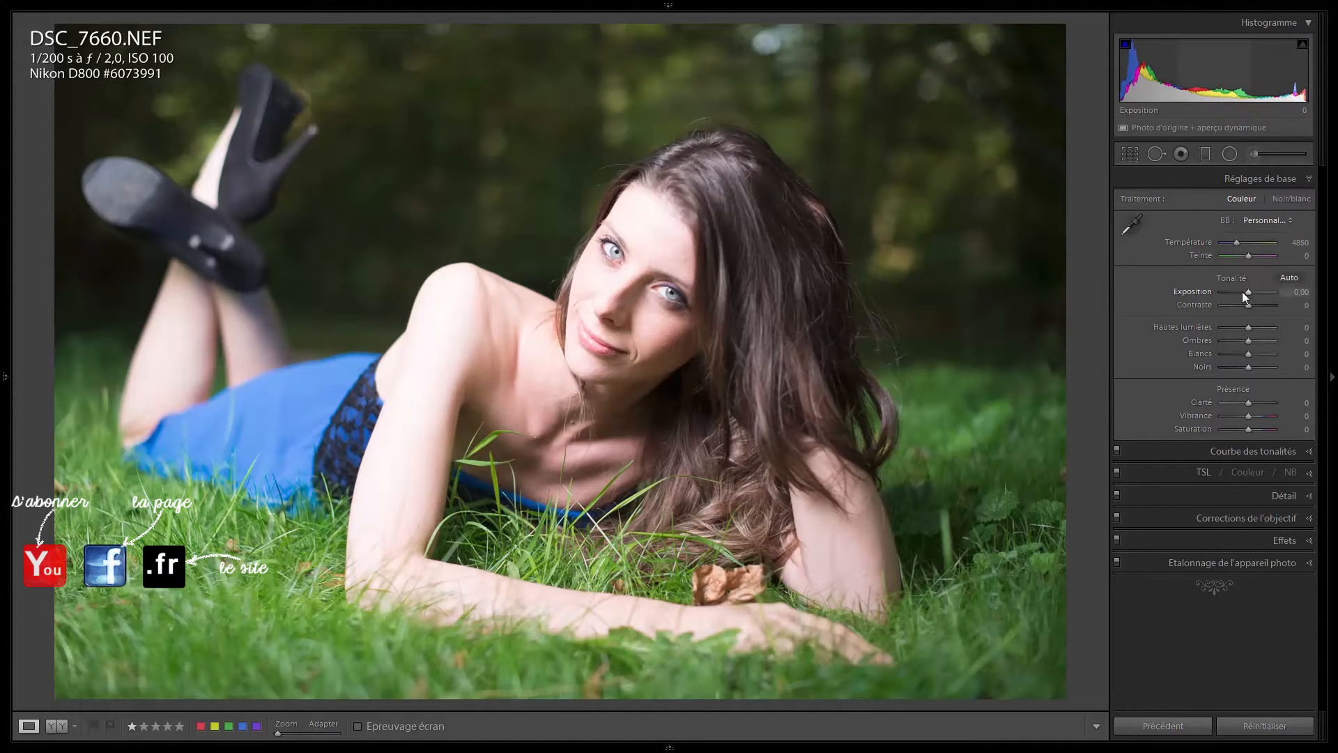
mouse_move(1252, 291)
mouse_down()
mouse_move(1265, 291)
mouse_move(1249, 294)
mouse_up()
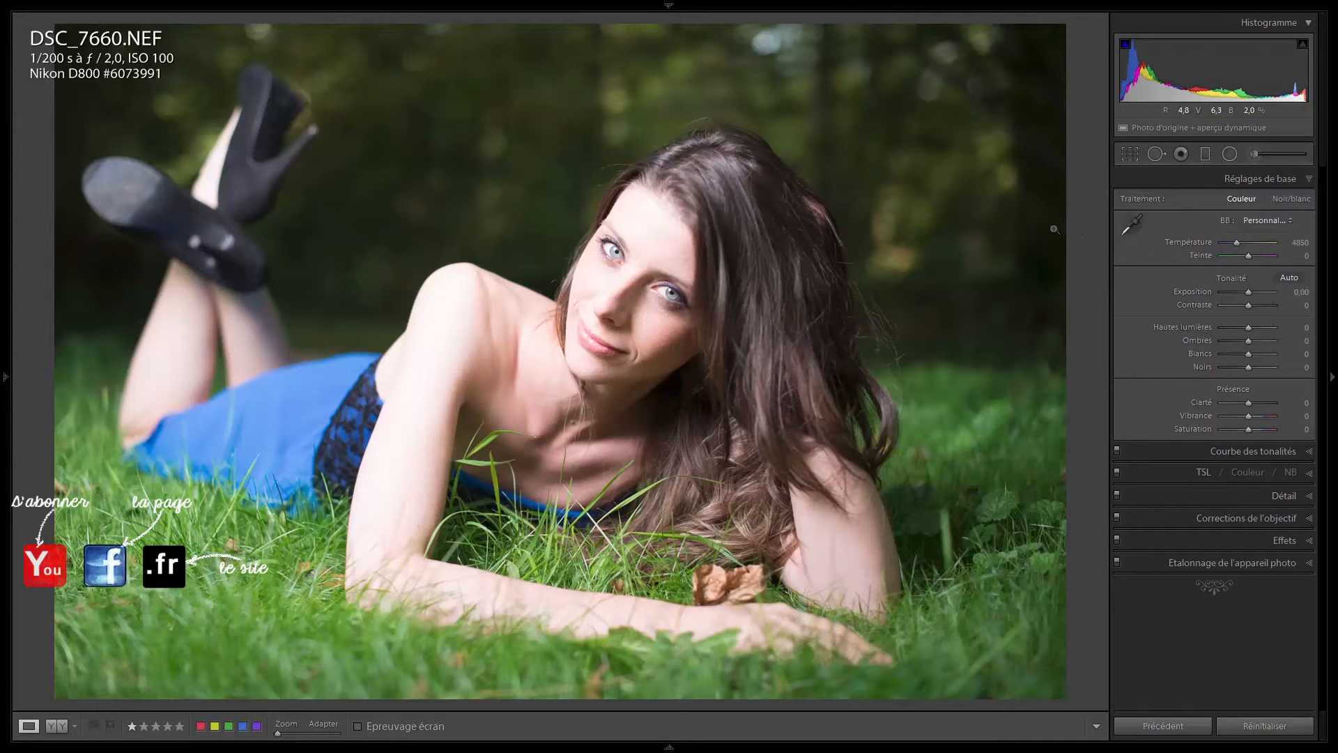
Try raising the contrast to about +23, and reset it to 0
drag(1248, 306, 1256, 303)
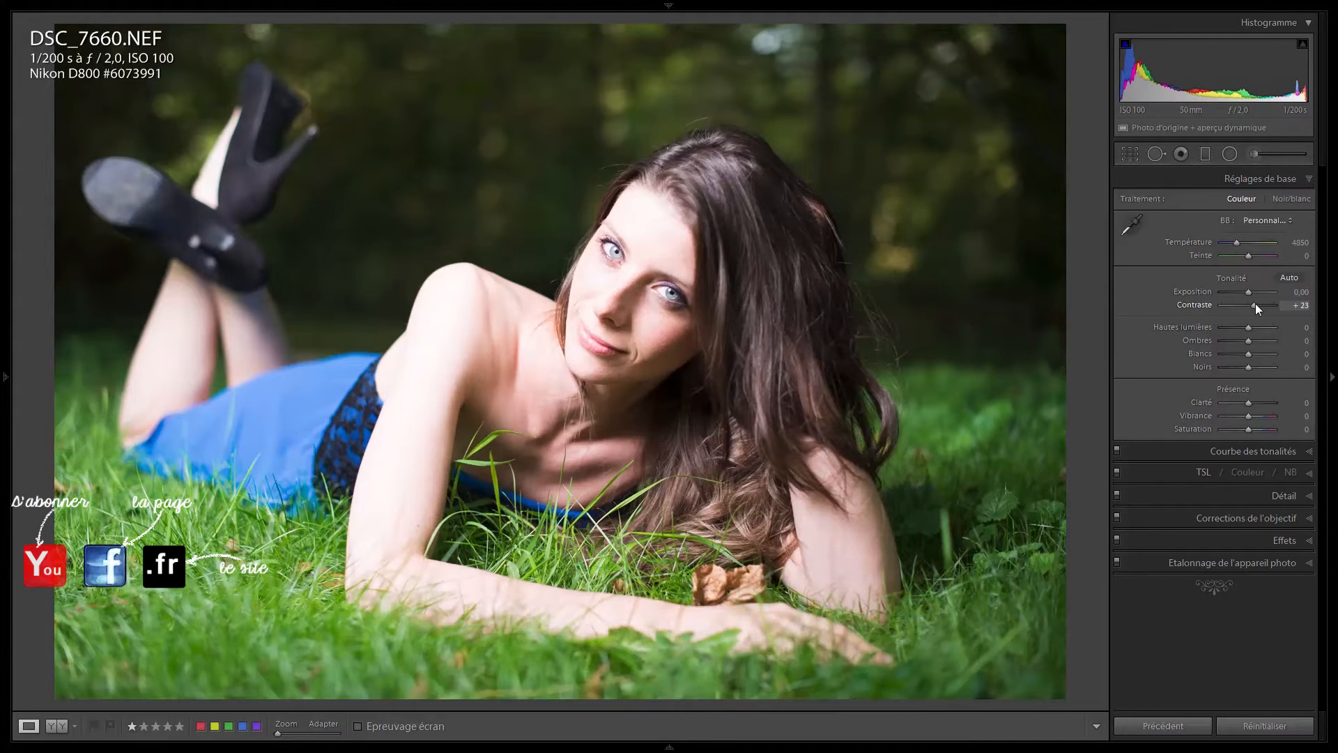
drag(1256, 304, 1255, 303)
double_click(1200, 305)
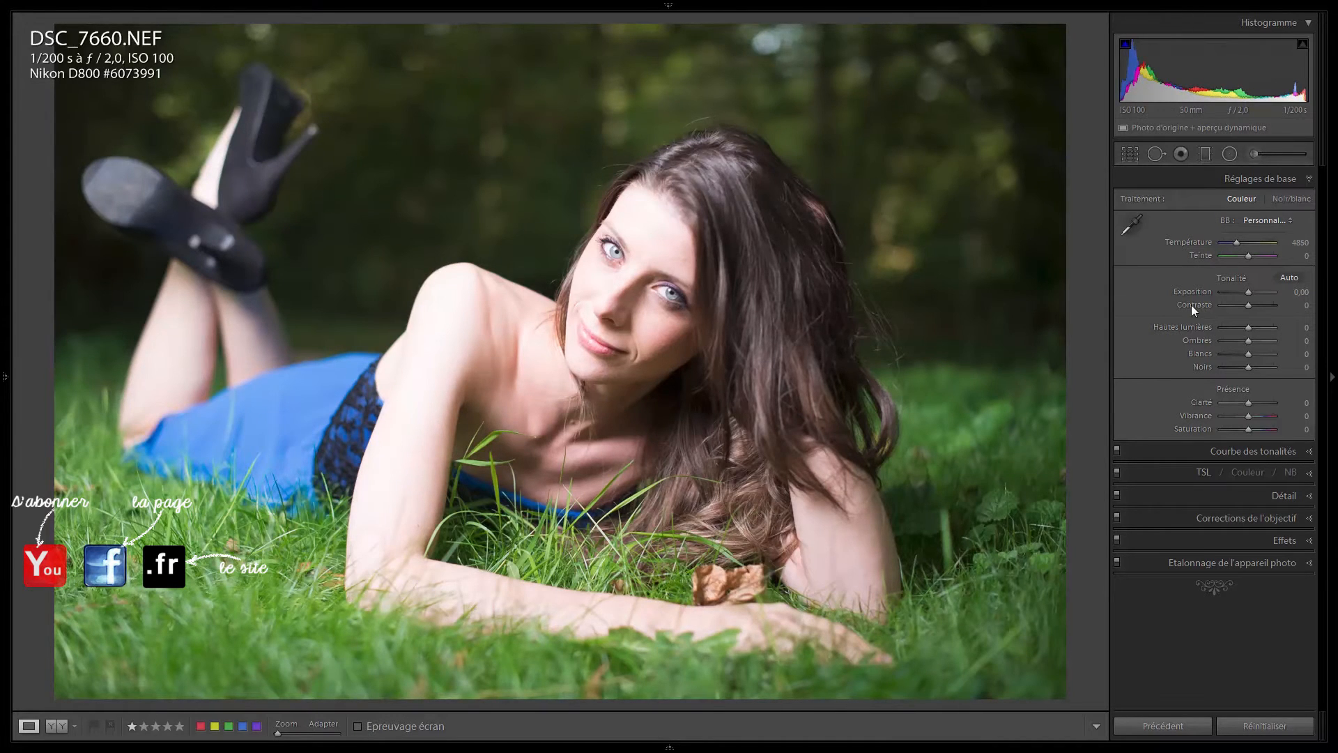
drag(1250, 305, 1262, 307)
double_click(1262, 307)
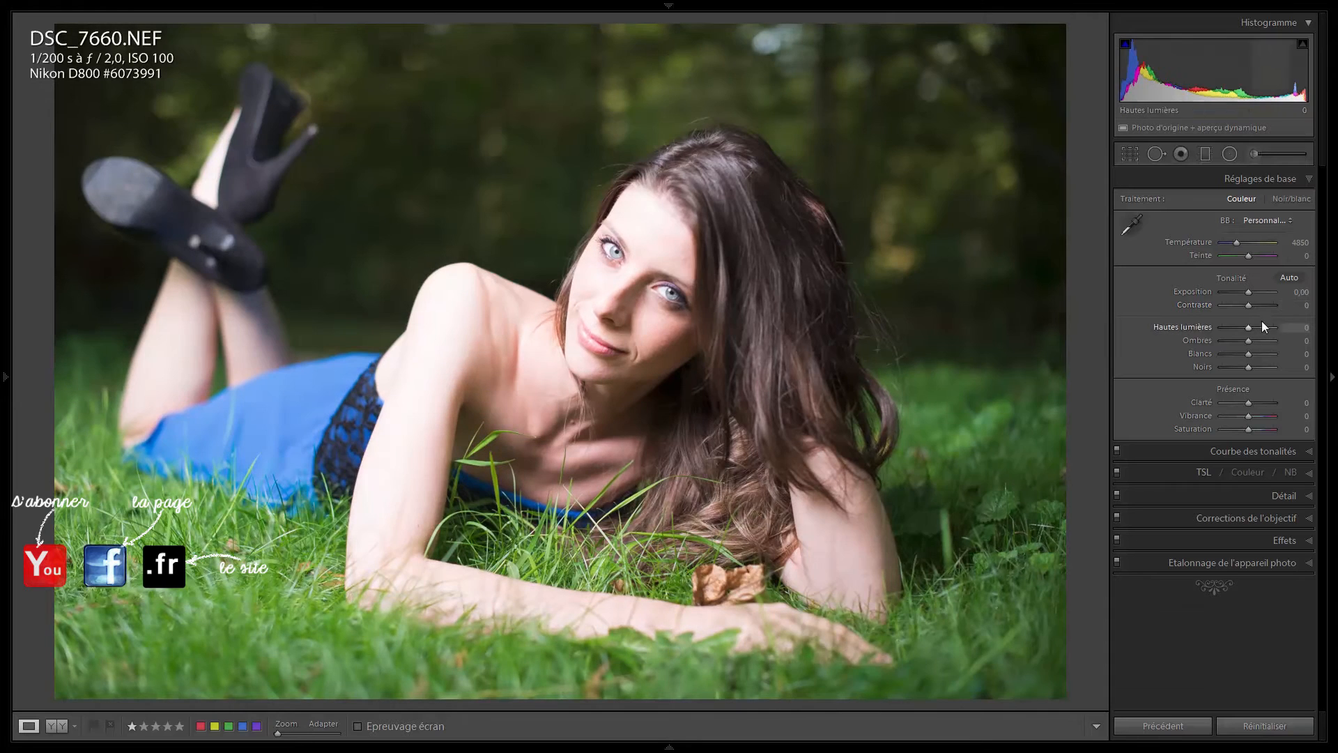
Set the contrast of the grass portrait to exactly +20
click(1307, 306)
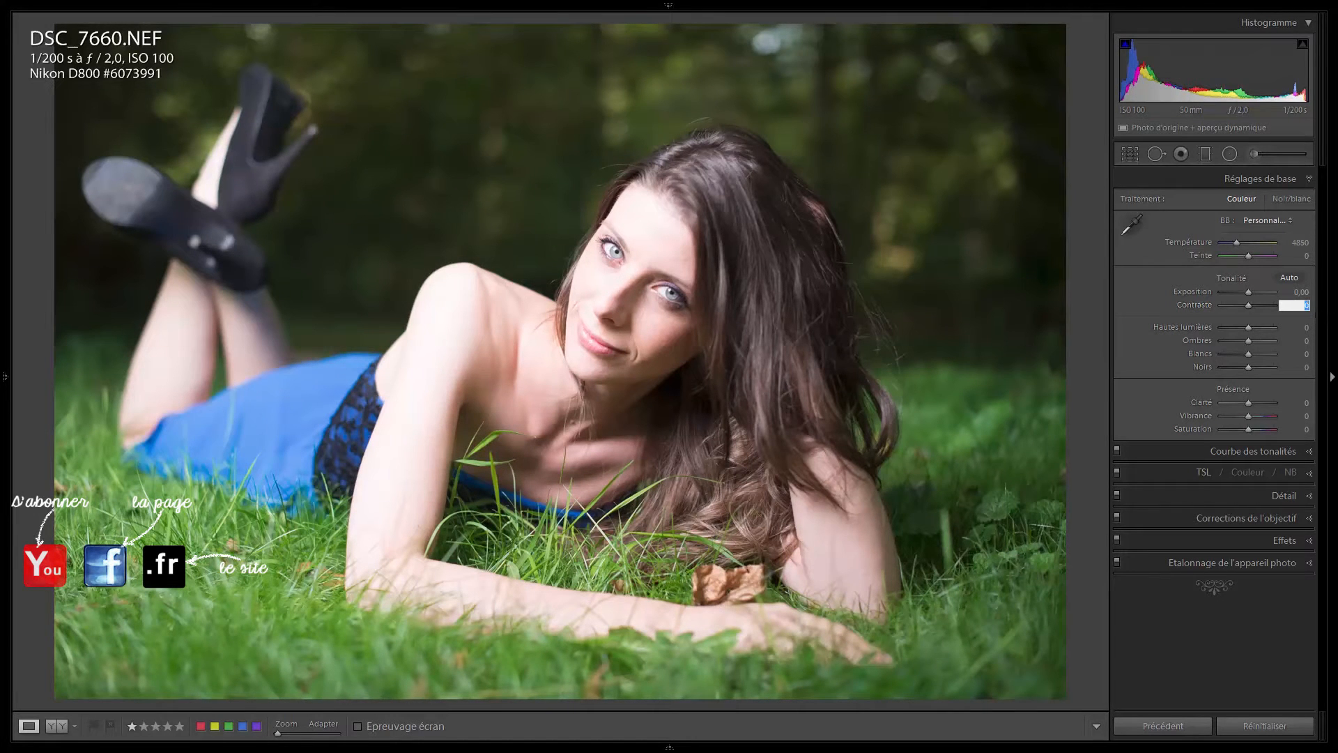
text(20)
key(Return)
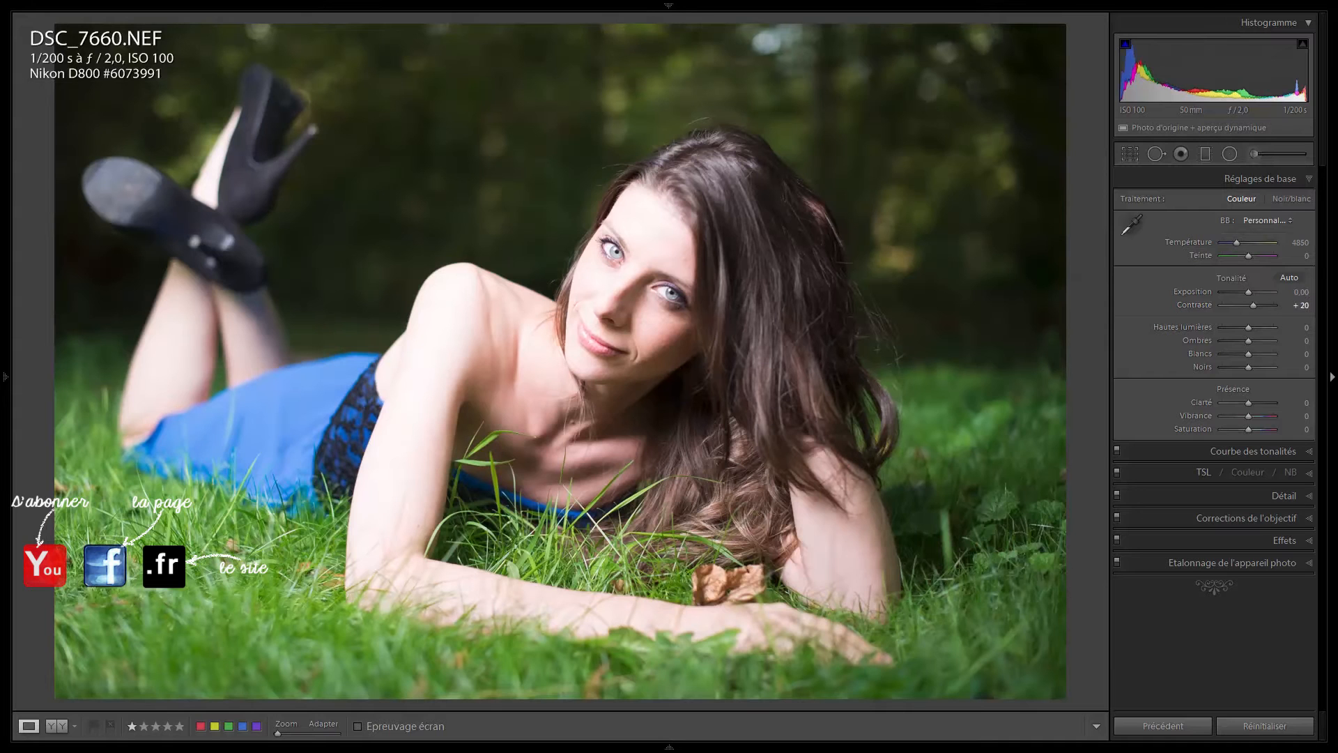
Try a contrast of -20, and undo the changes back to +20
click(1300, 306)
text(-20)
key(Return)
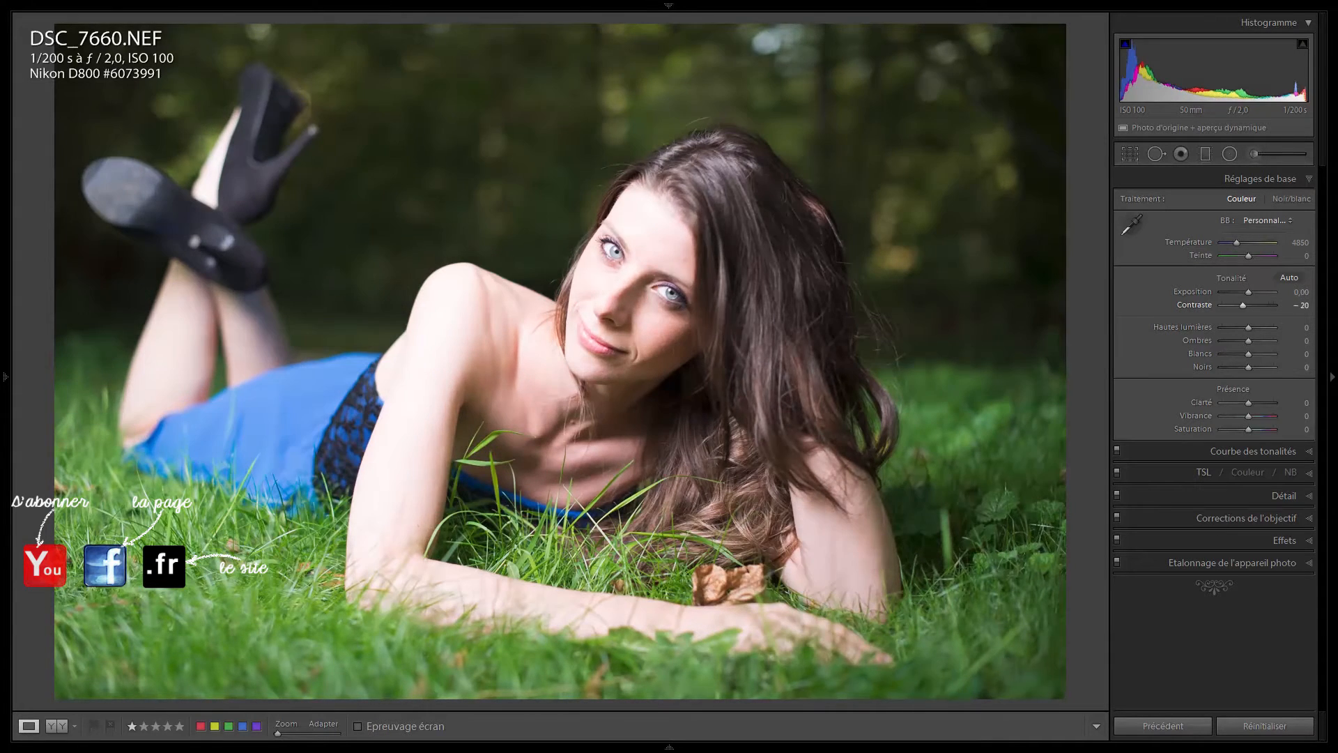
drag(1242, 305, 1249, 305)
key(ctrl+z)
key(ctrl+z)
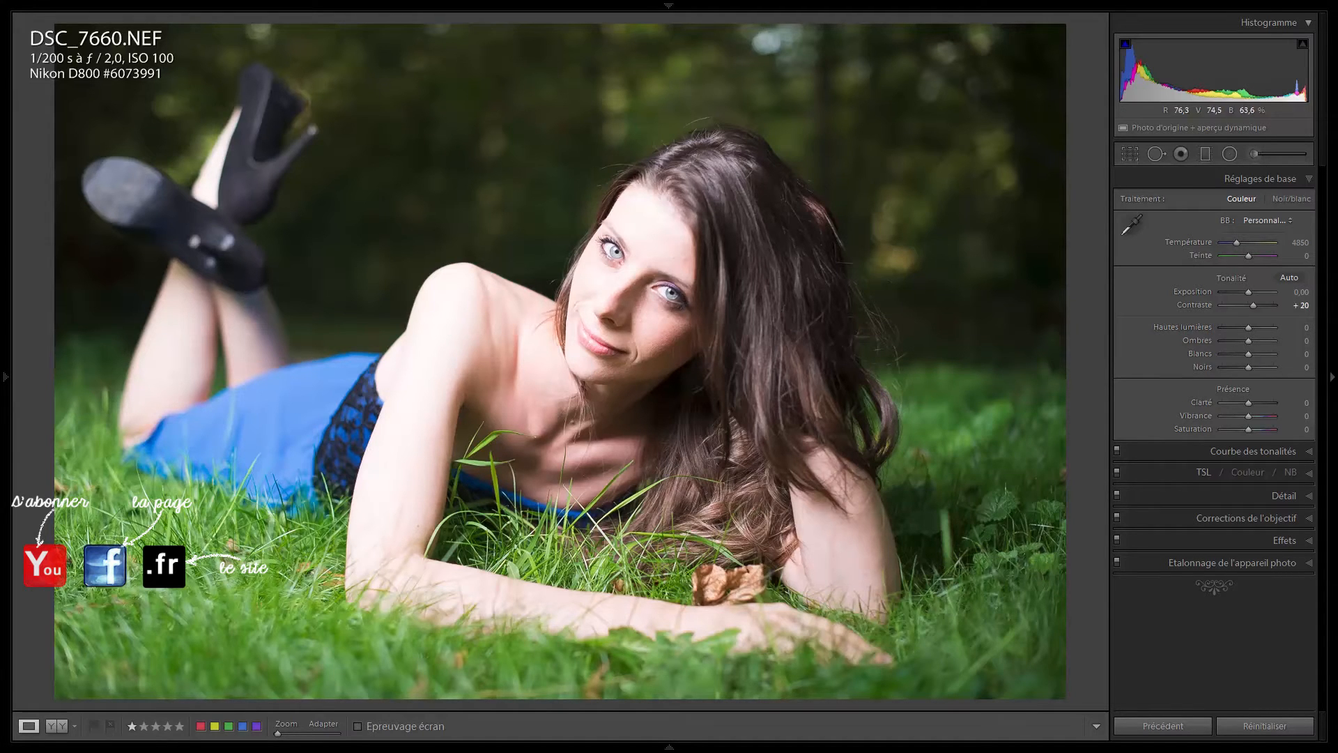
Open DSC_7765-Modifier.tif and try the highlights at -100 twice, resetting them to 0 each time
mouse_move(683, 747)
click(136, 702)
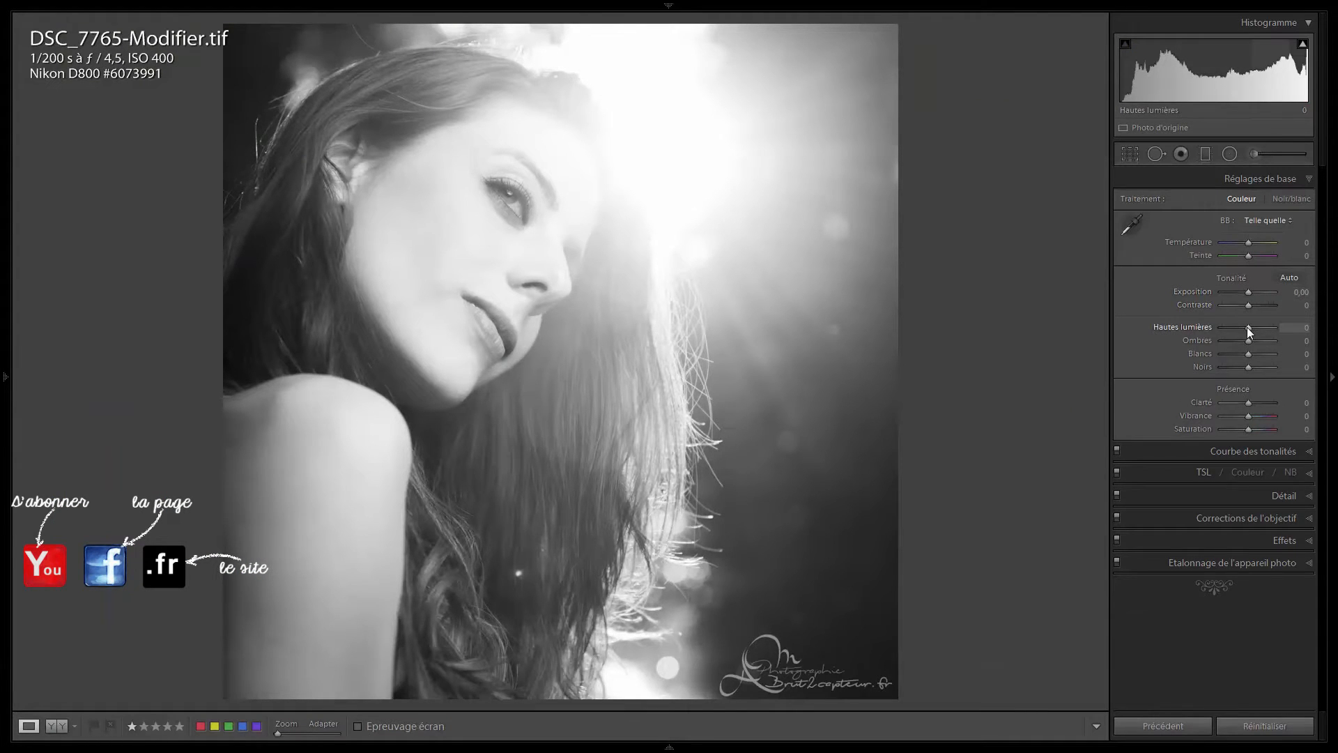
drag(1248, 327, 1190, 334)
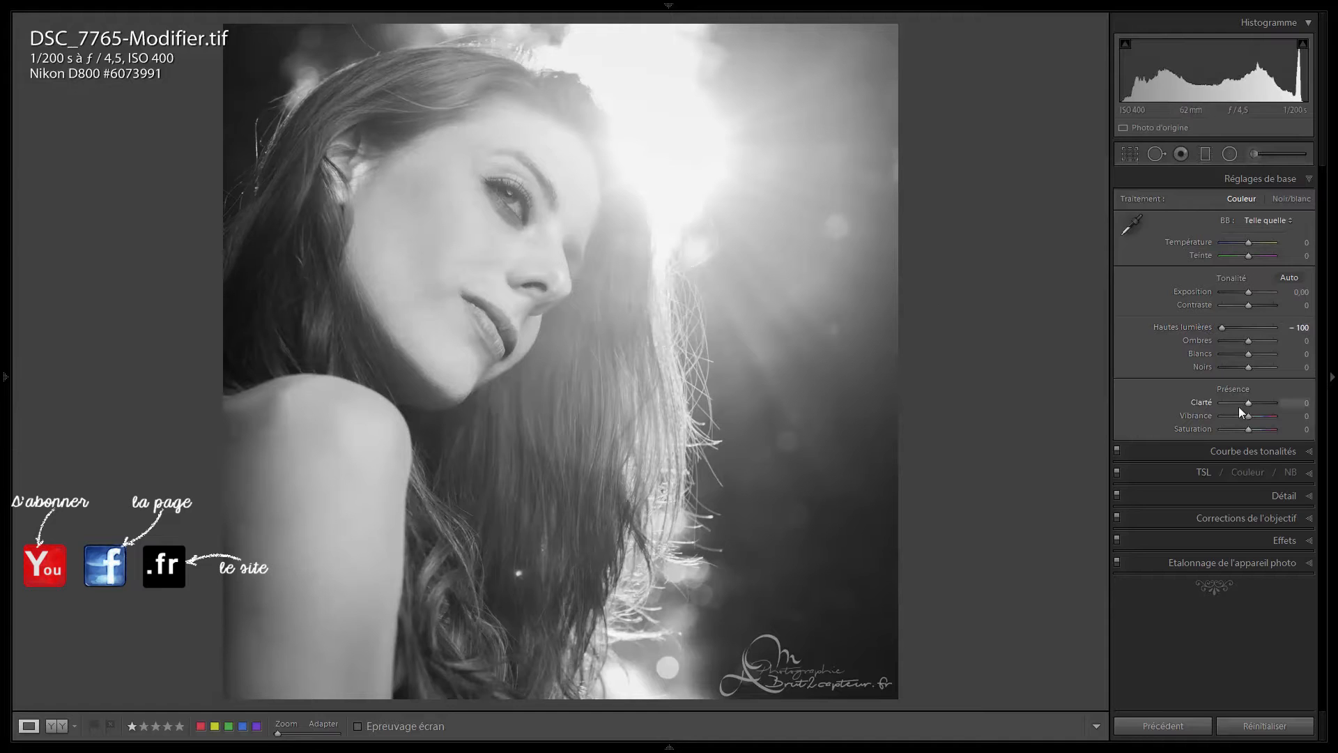
double_click(1190, 328)
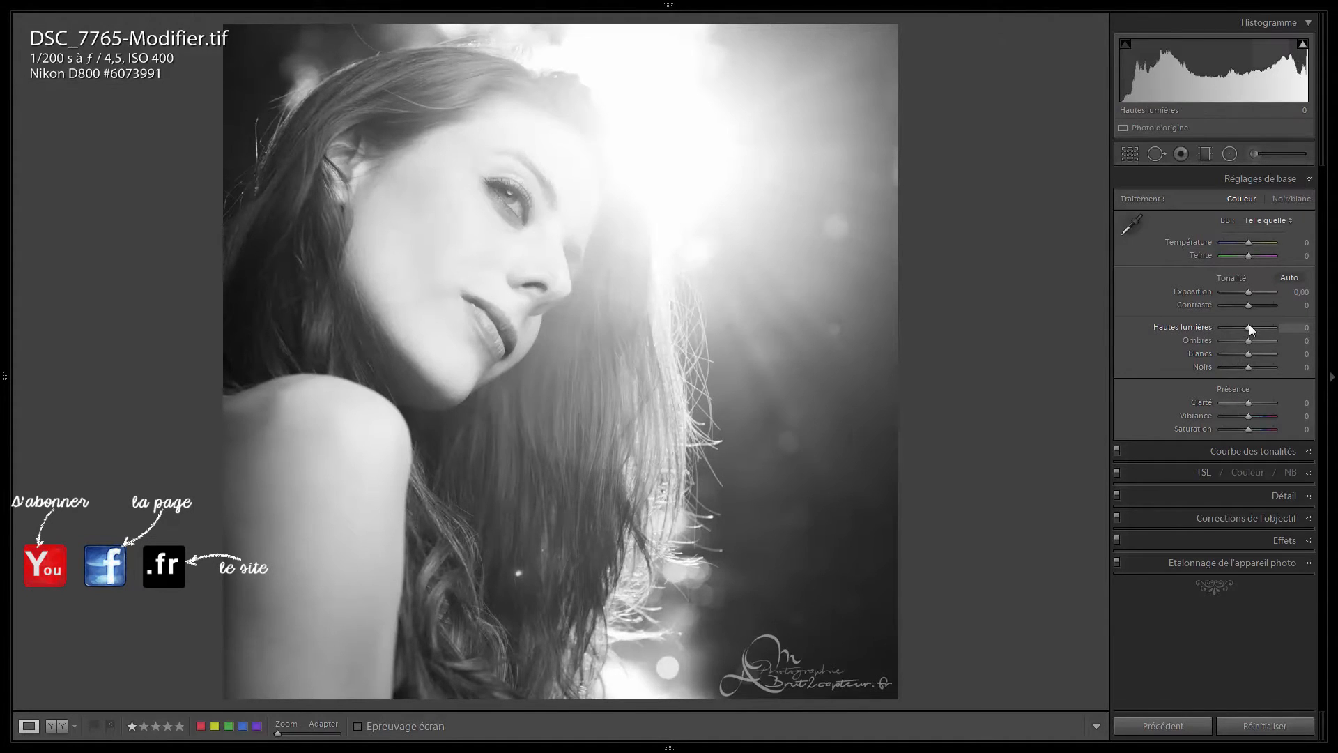
drag(1249, 324, 1193, 324)
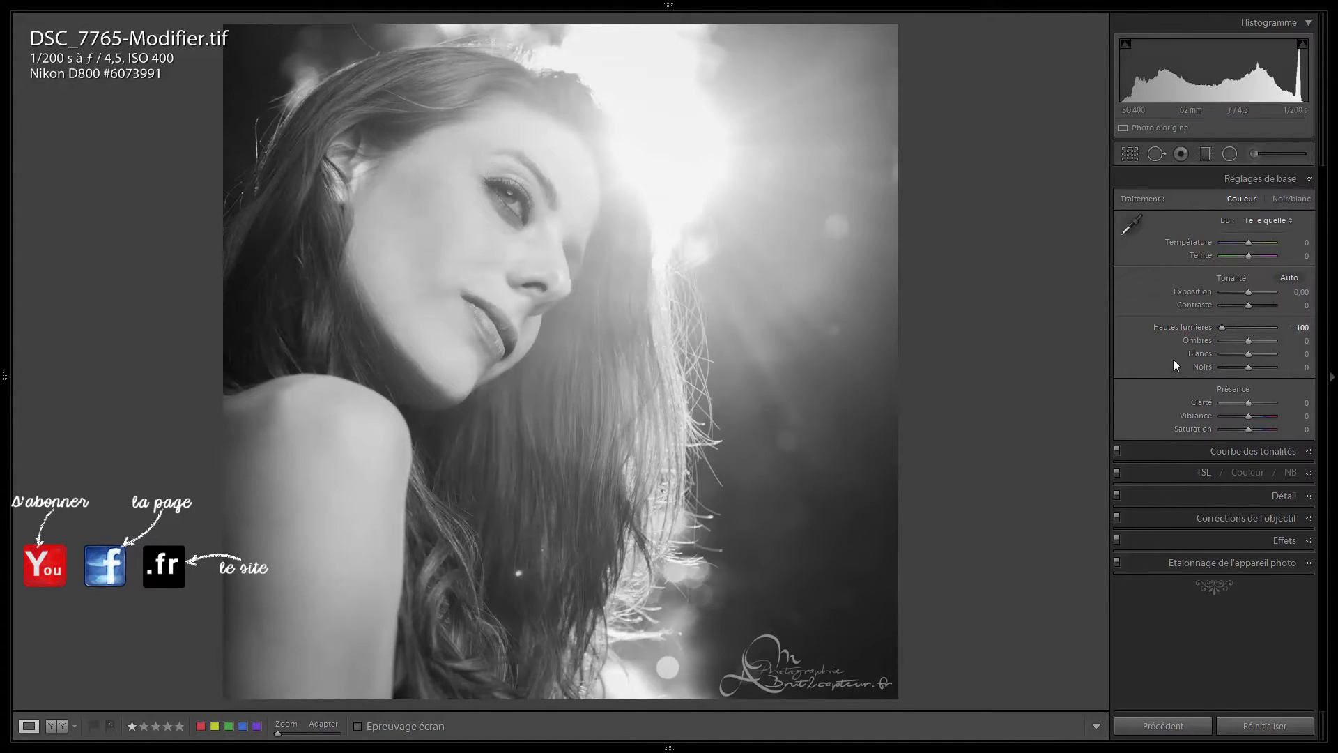
double_click(1187, 328)
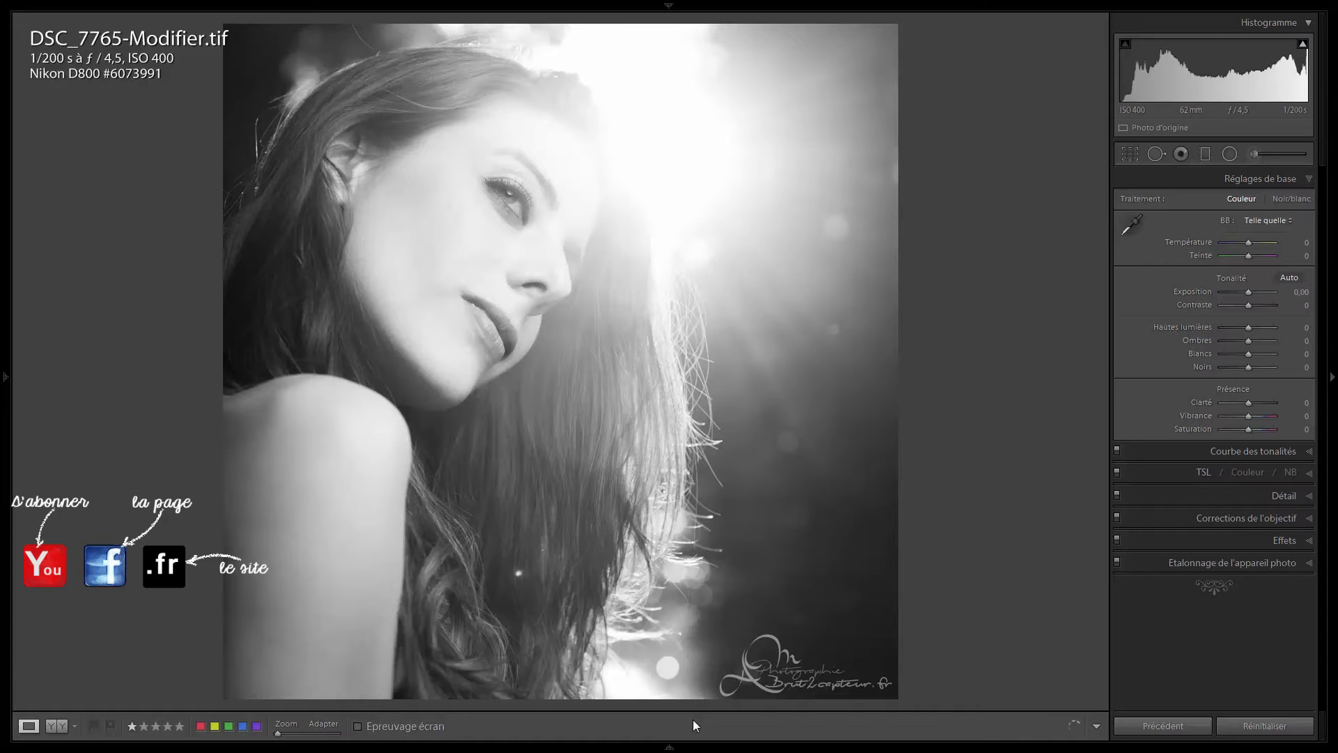
Return to DSC_7660.NEF and try raising the shadows to about +28, resetting them to 0
click(670, 746)
click(111, 699)
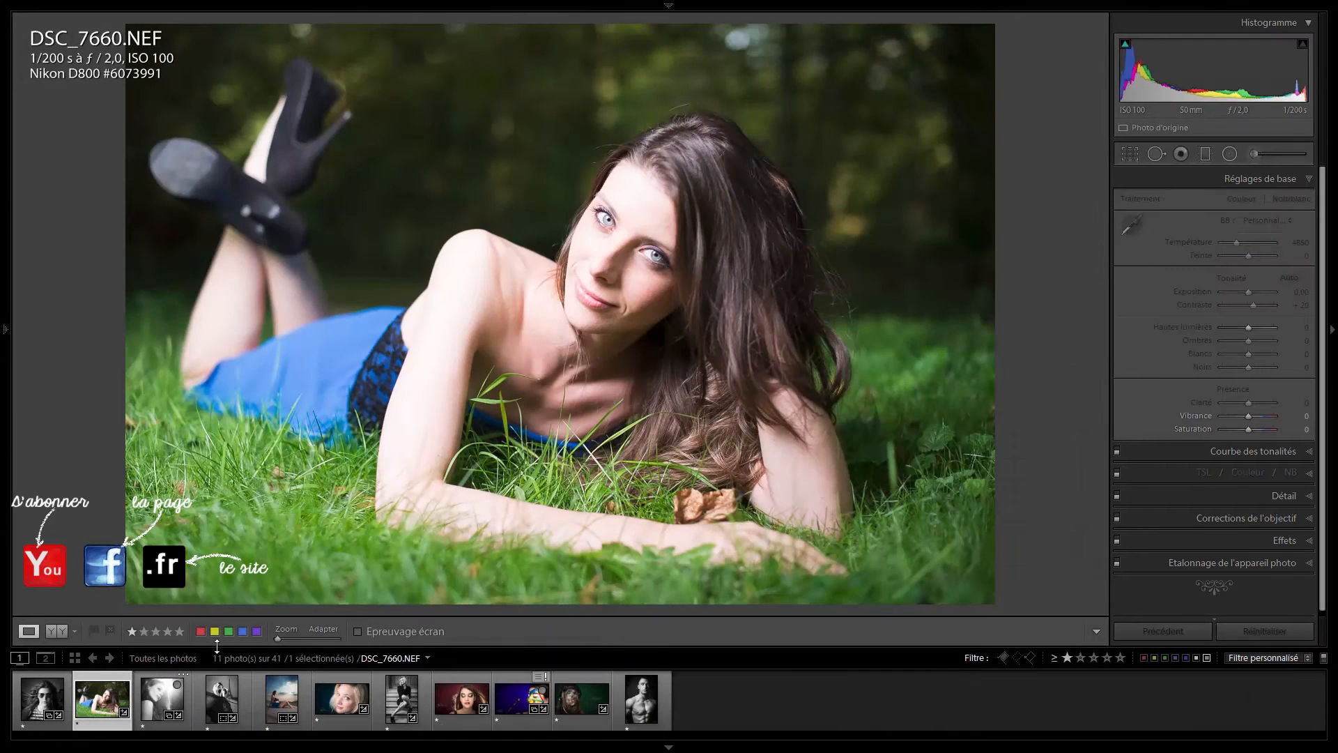
mouse_move(1248, 342)
mouse_down()
mouse_move(1235, 337)
mouse_move(1266, 341)
mouse_up()
click(1248, 341)
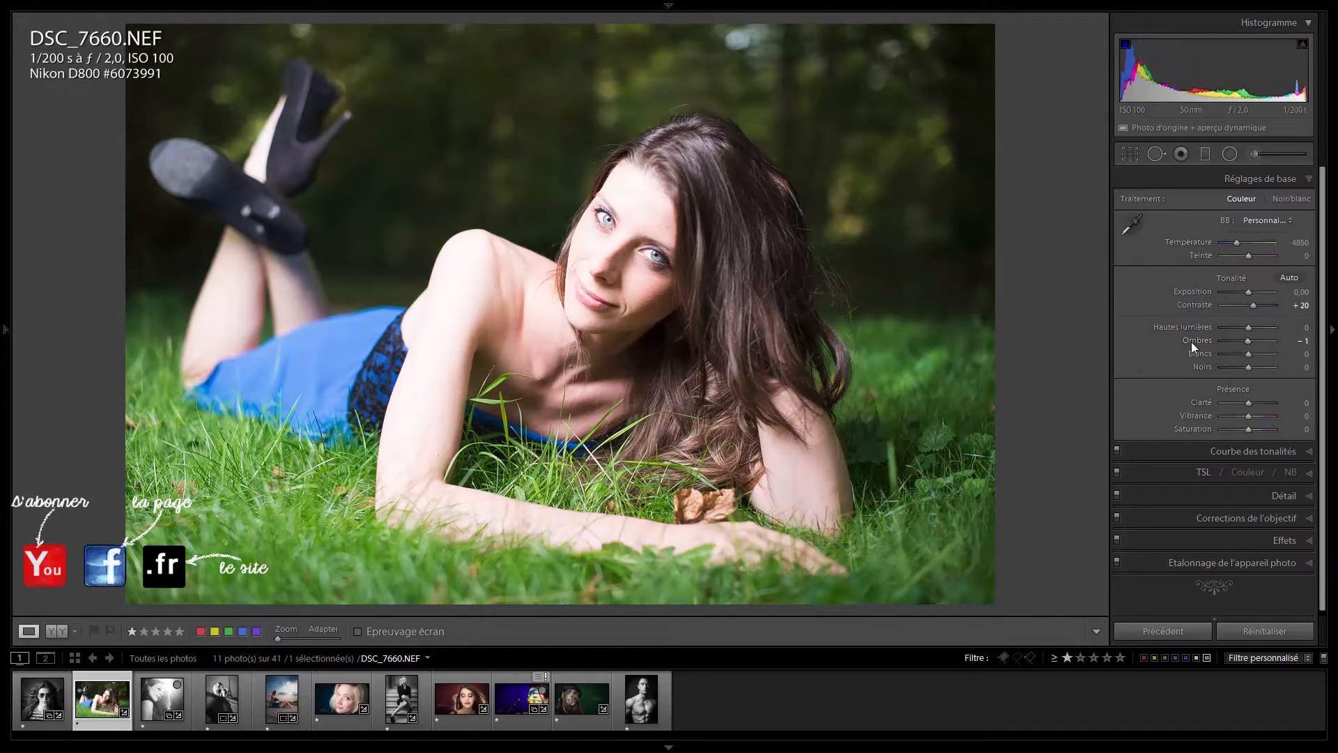
click(1248, 341)
drag(1248, 342, 1256, 341)
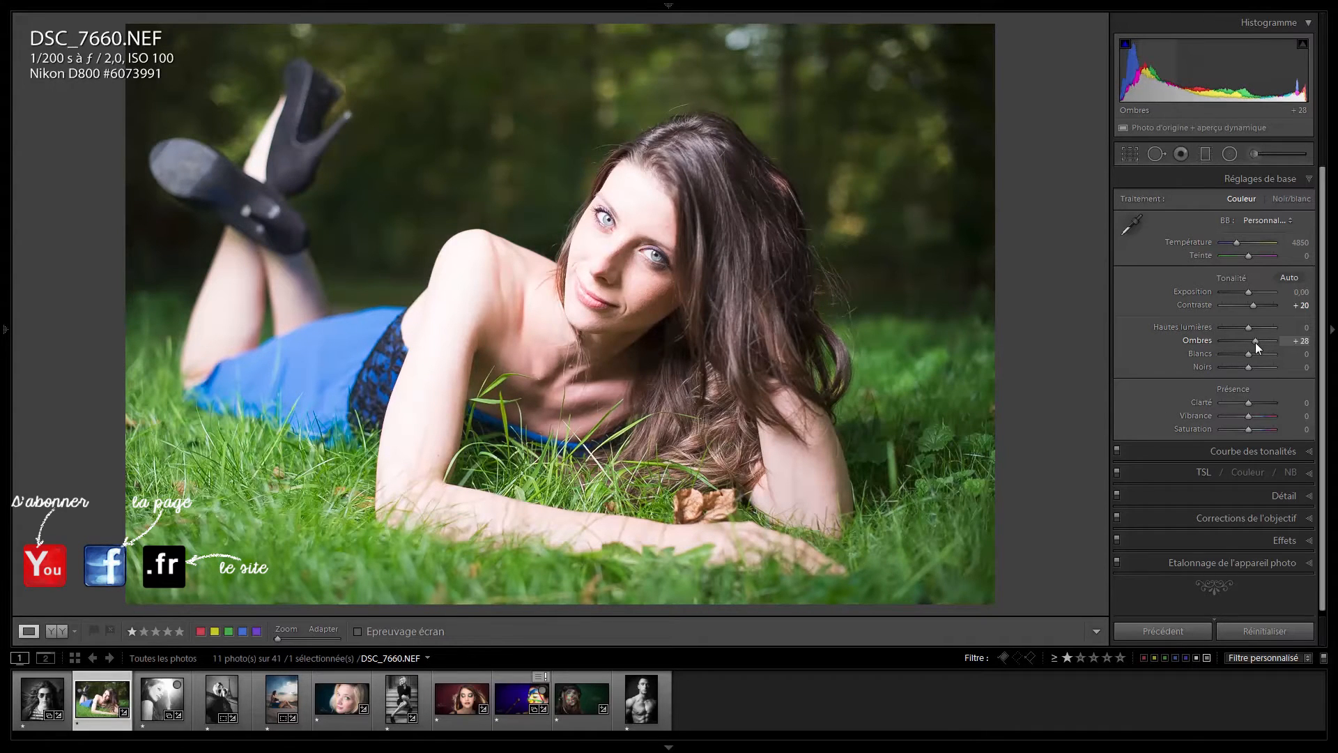
double_click(1255, 341)
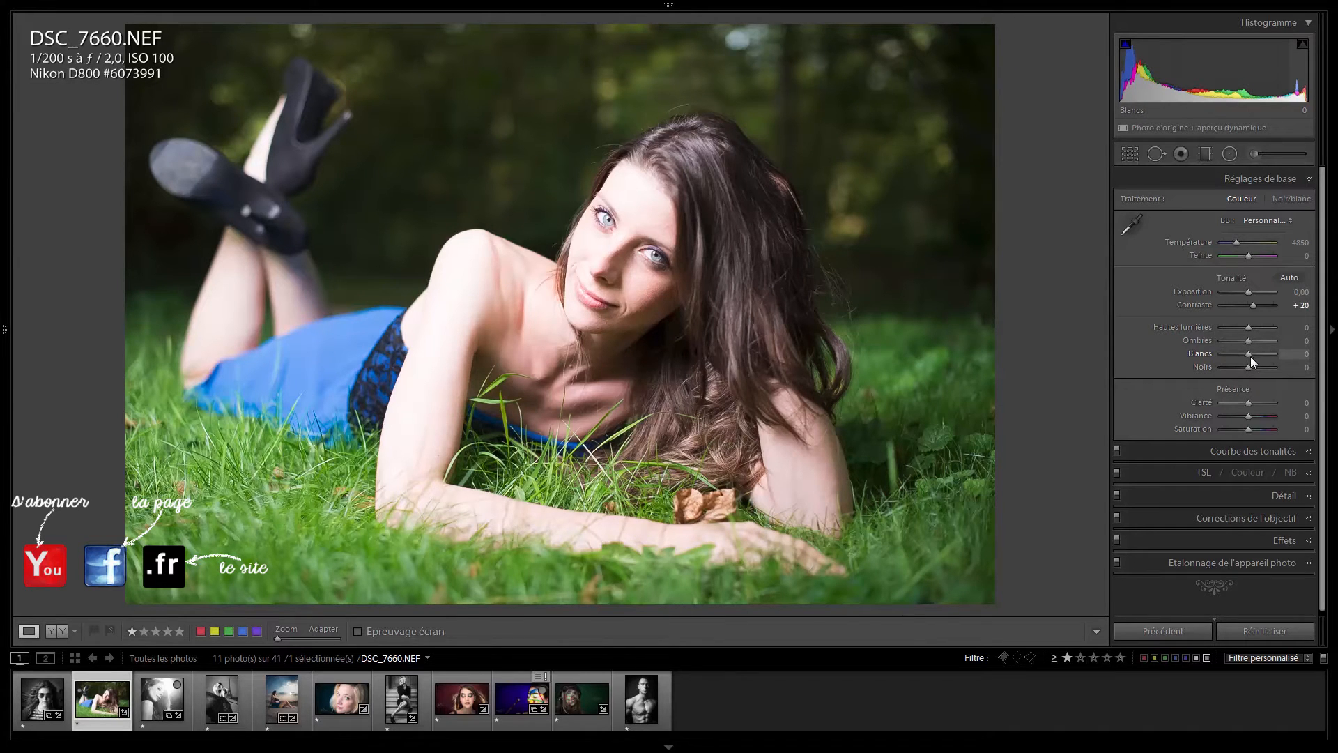
Try the whites at +47, then at +97 and +71 with the blacks at -84, and reset both to 0
drag(1251, 357, 1260, 357)
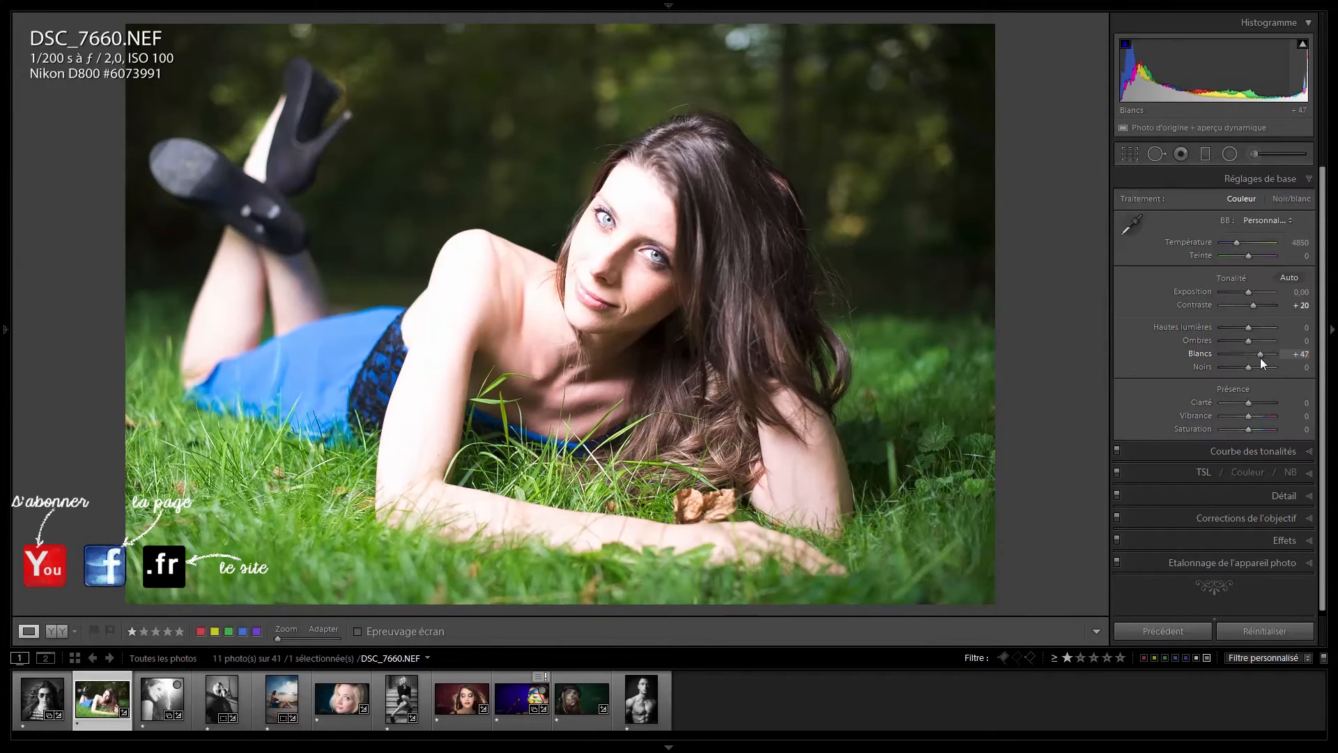
double_click(1198, 350)
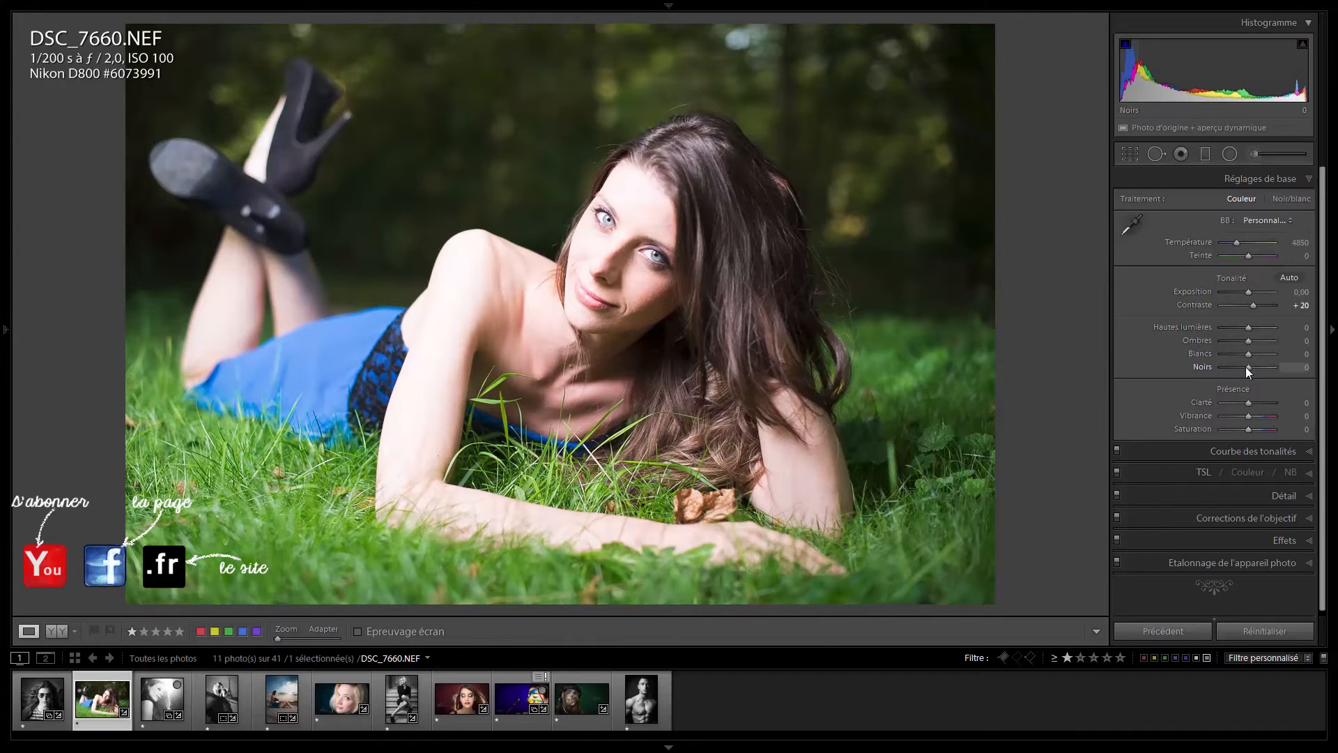
drag(1245, 366, 1274, 354)
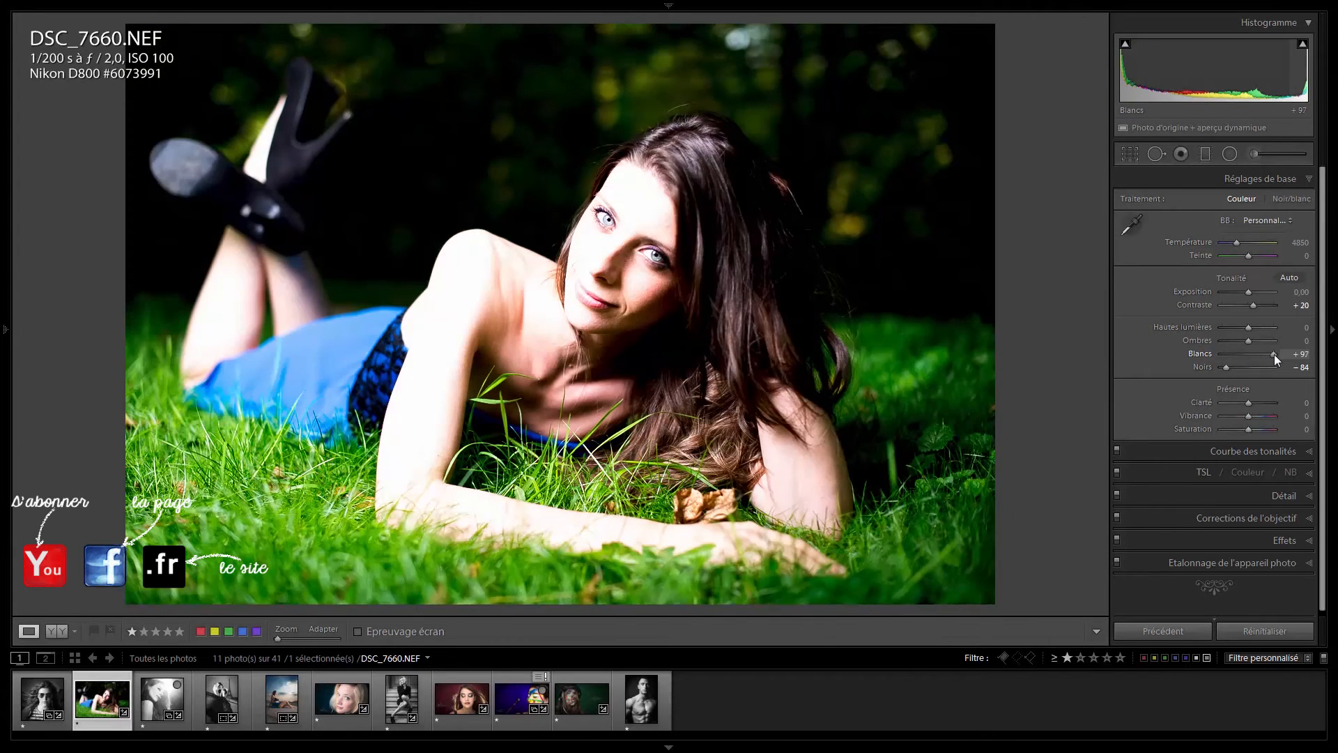
double_click(1274, 354)
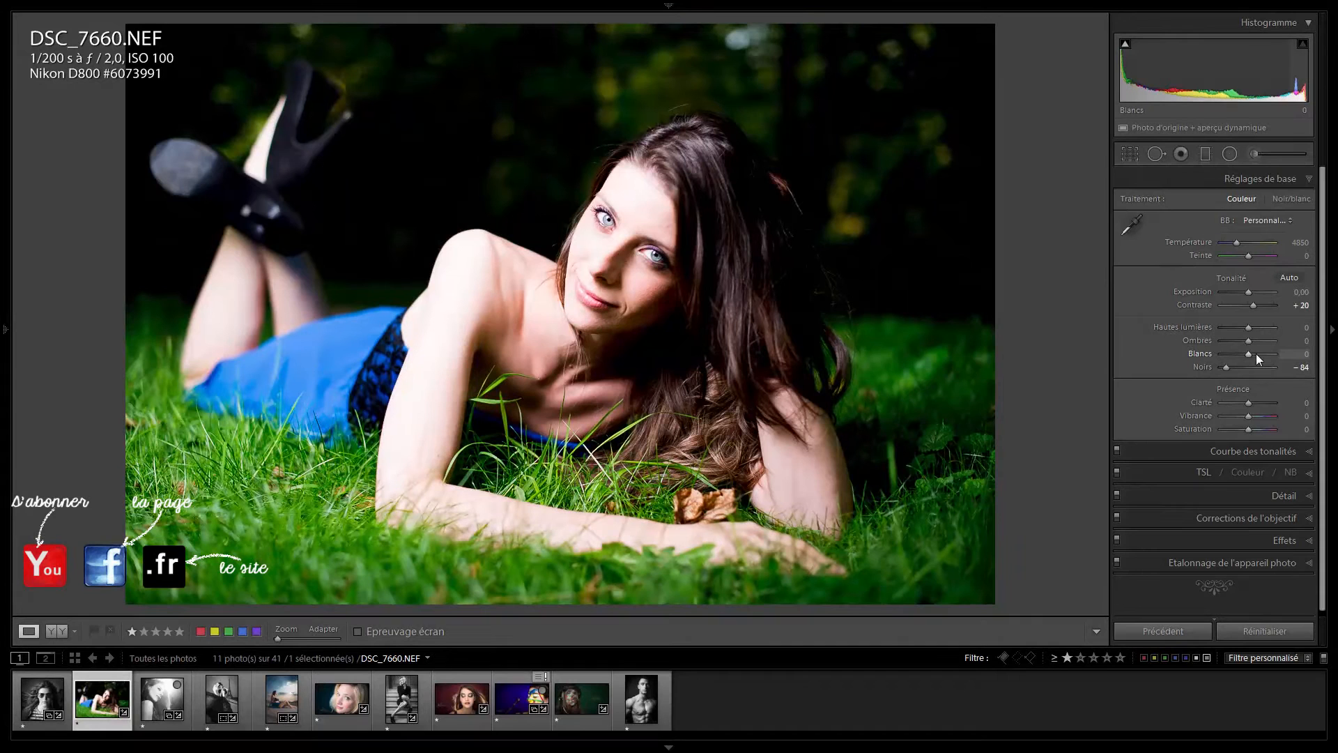
drag(1257, 357, 1268, 355)
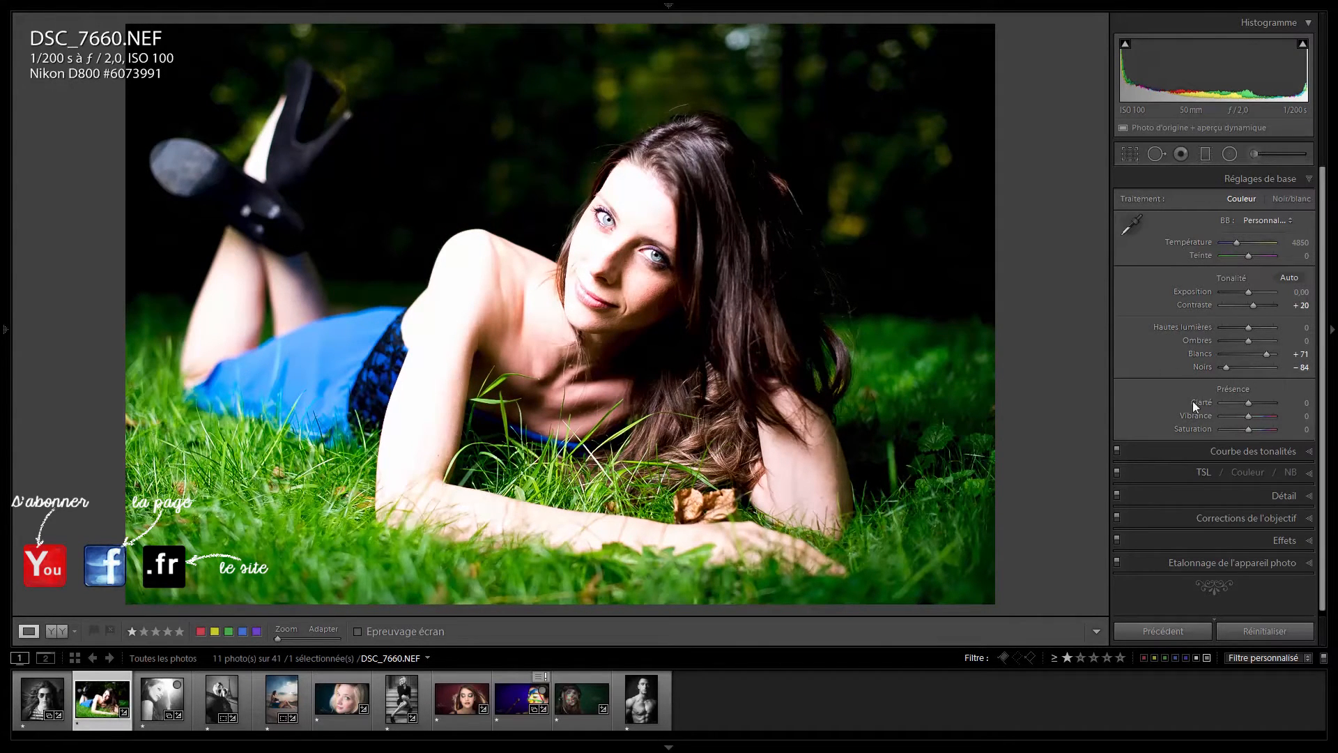
double_click(1208, 351)
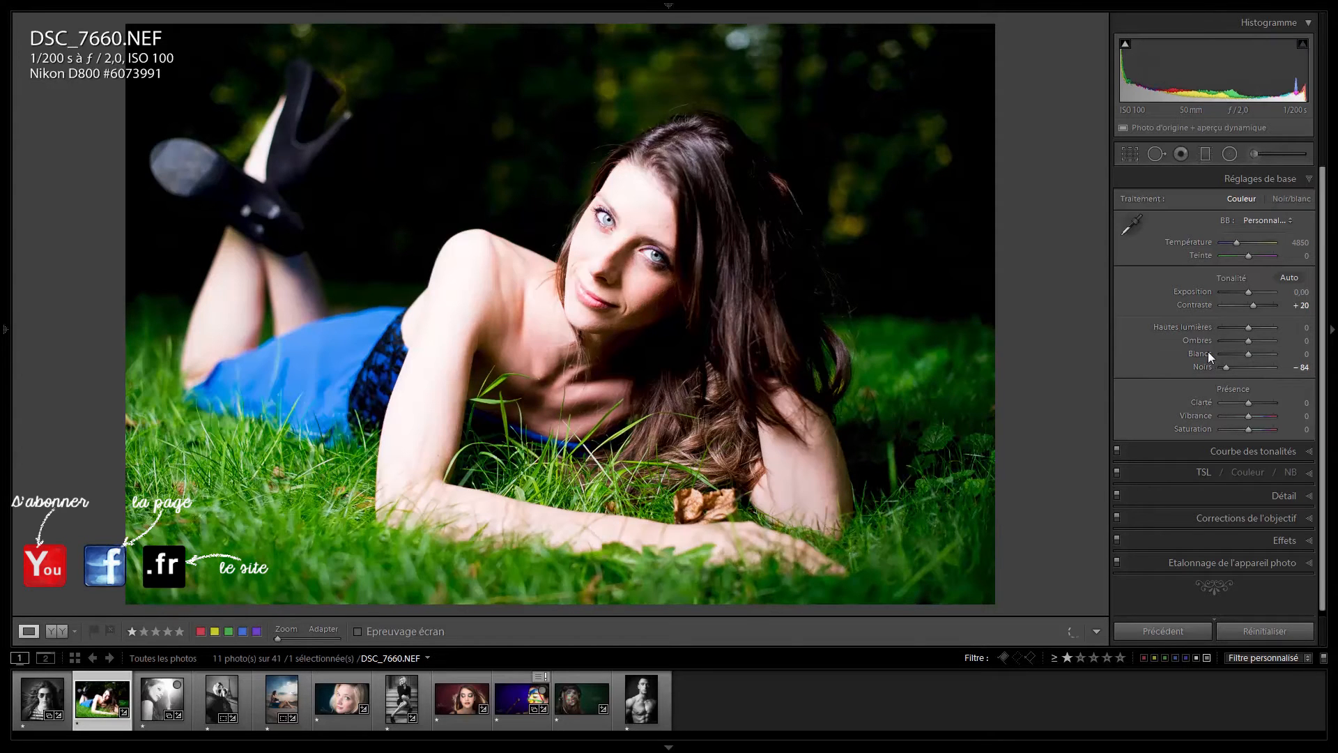
double_click(1206, 362)
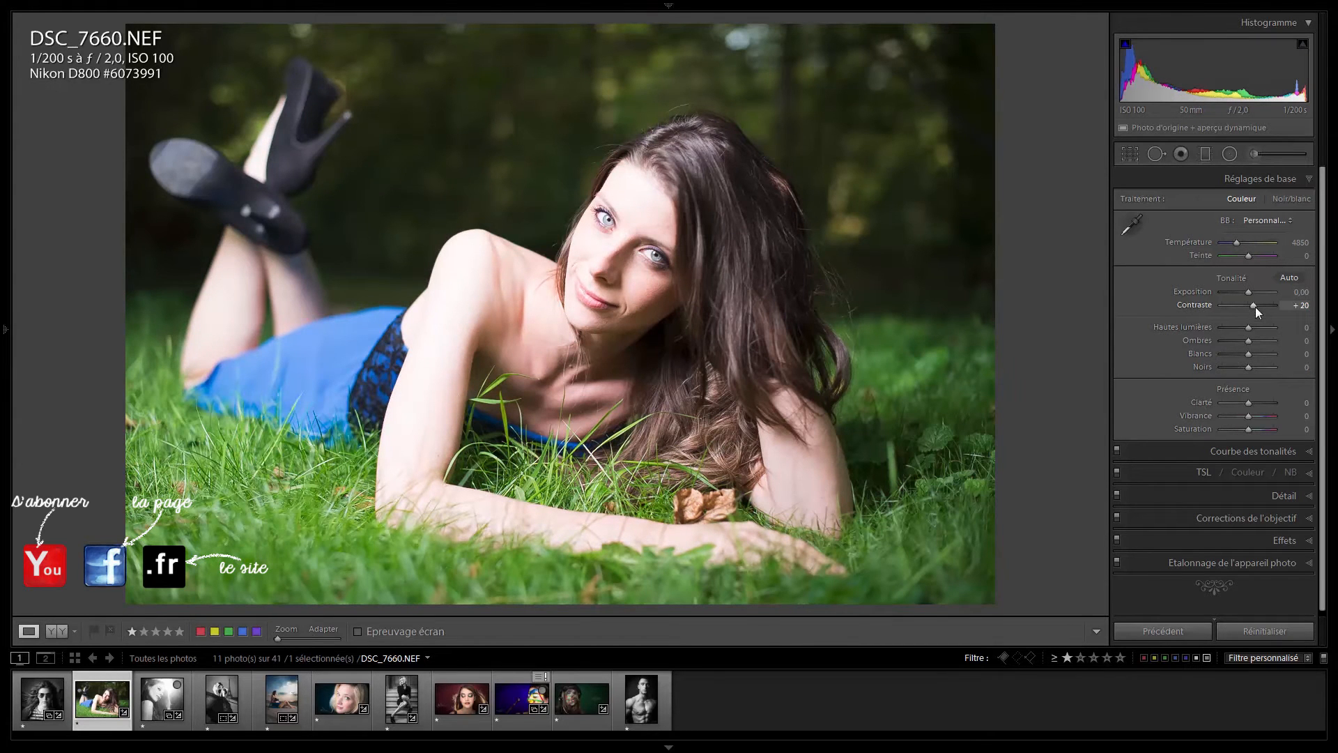
Try the contrast at +87, and return it to +20
drag(1256, 306, 1273, 309)
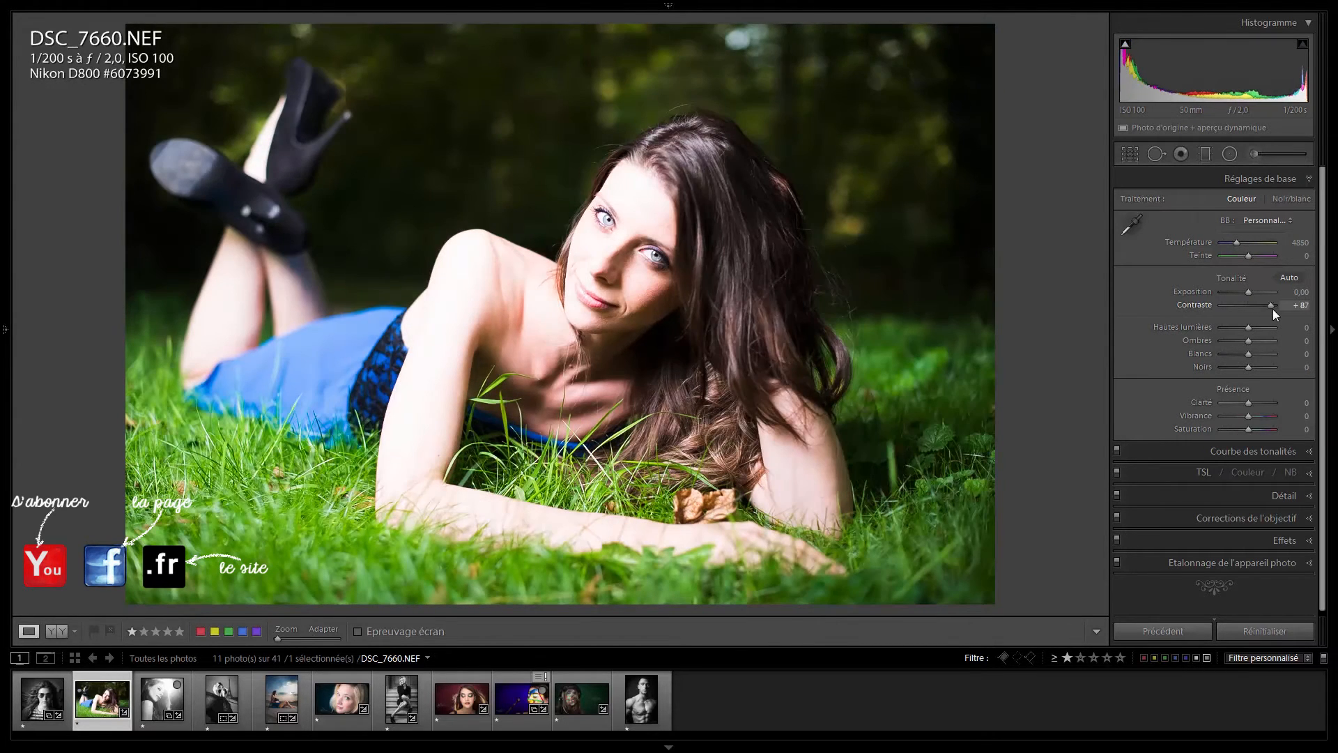
double_click(1208, 307)
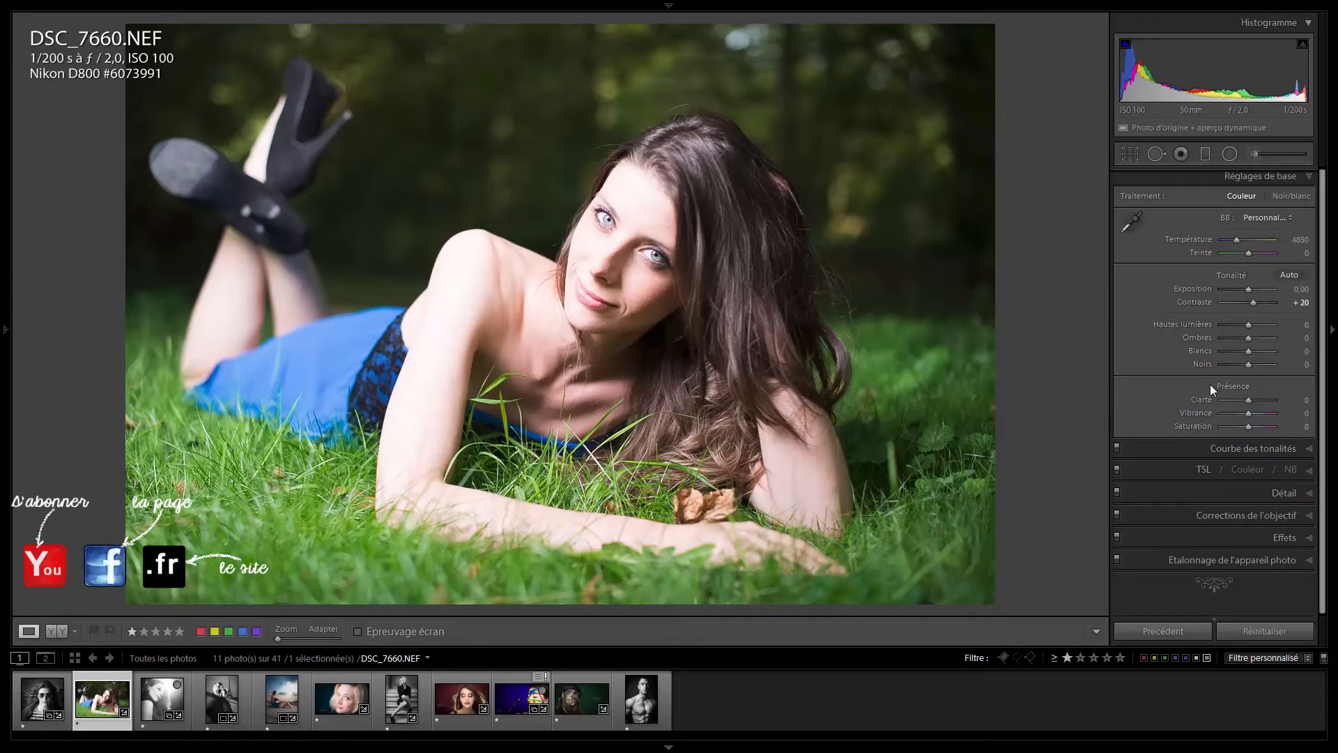
Try the clarity at +100, -100 and +49, checking the face and hair at 1:1, and reset it to 0
click(638, 216)
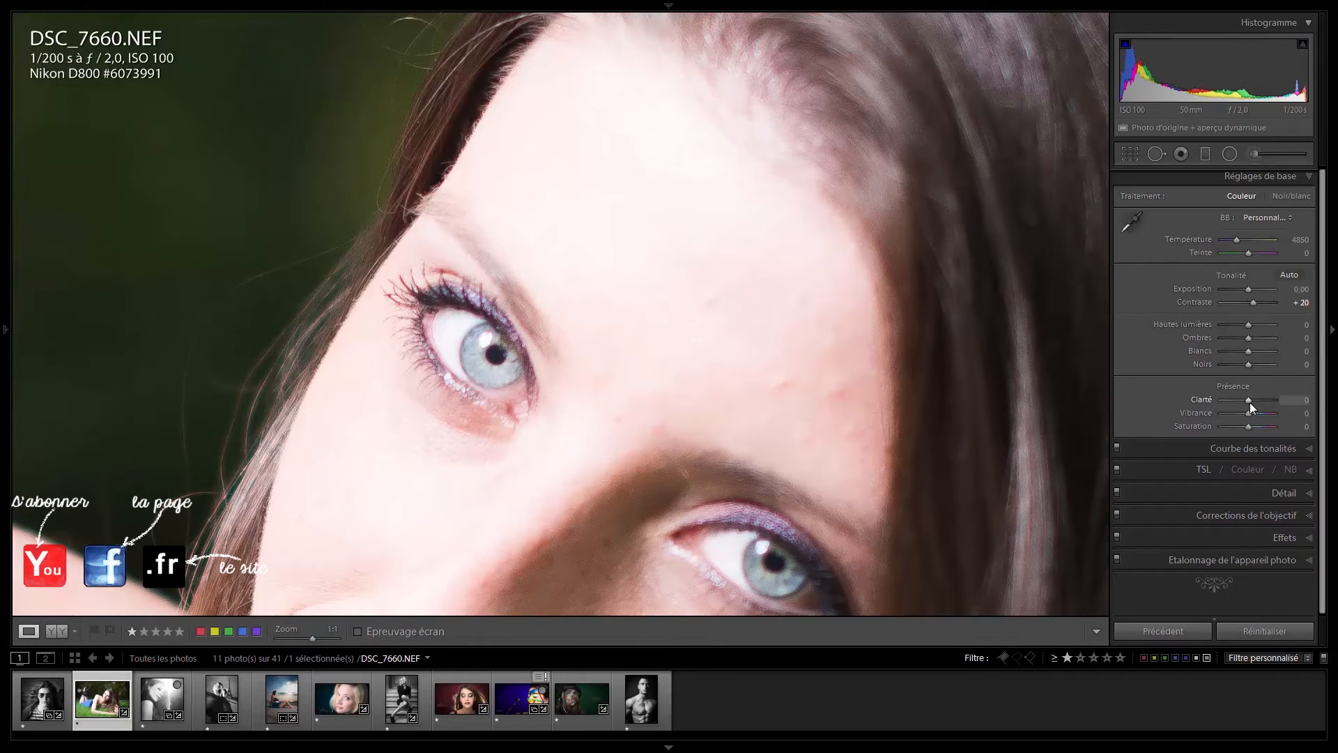
drag(1249, 403, 1277, 400)
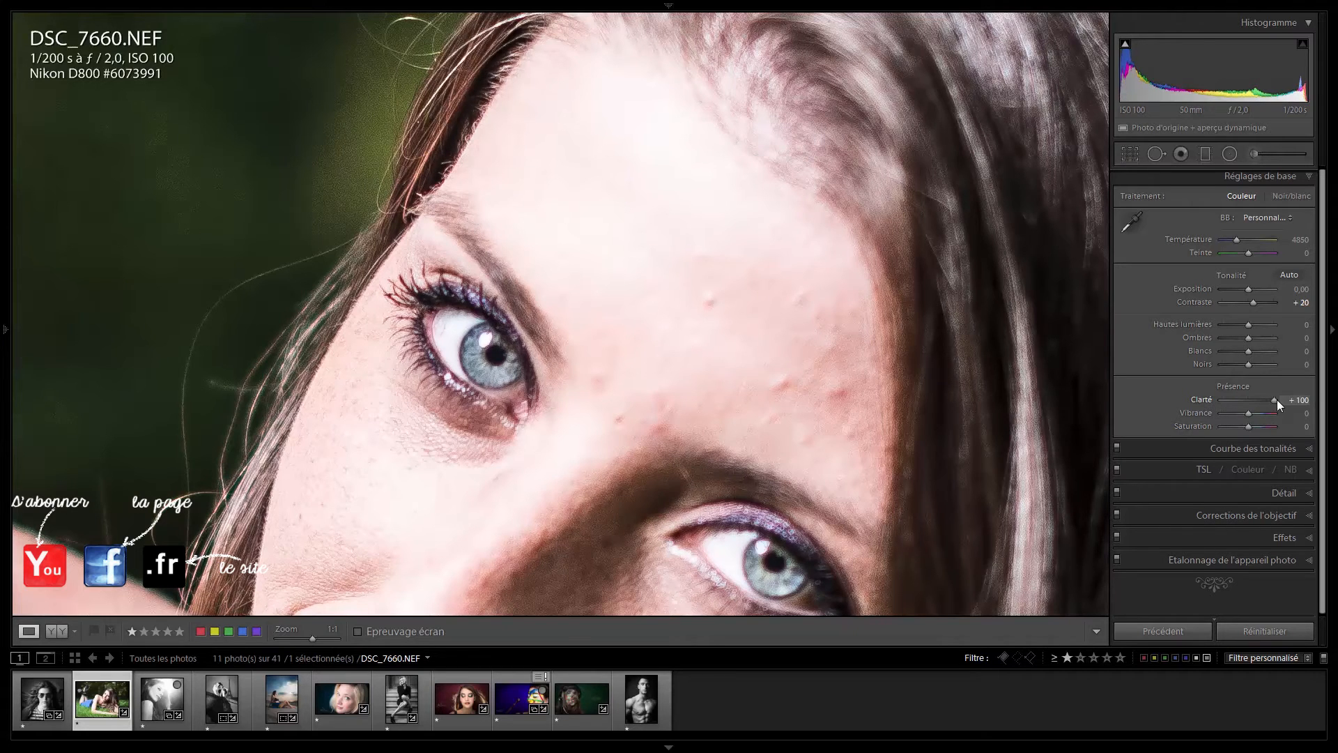
drag(1277, 399, 1204, 399)
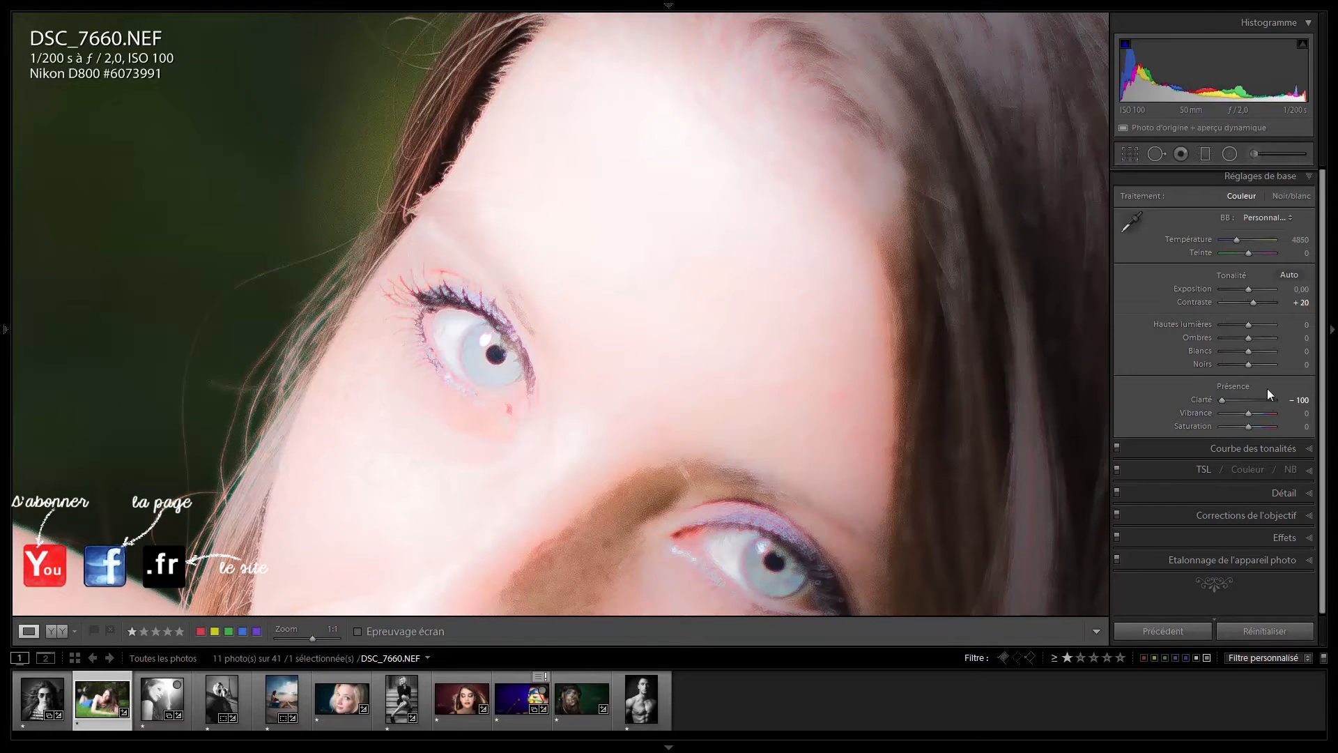
drag(1223, 399, 1260, 399)
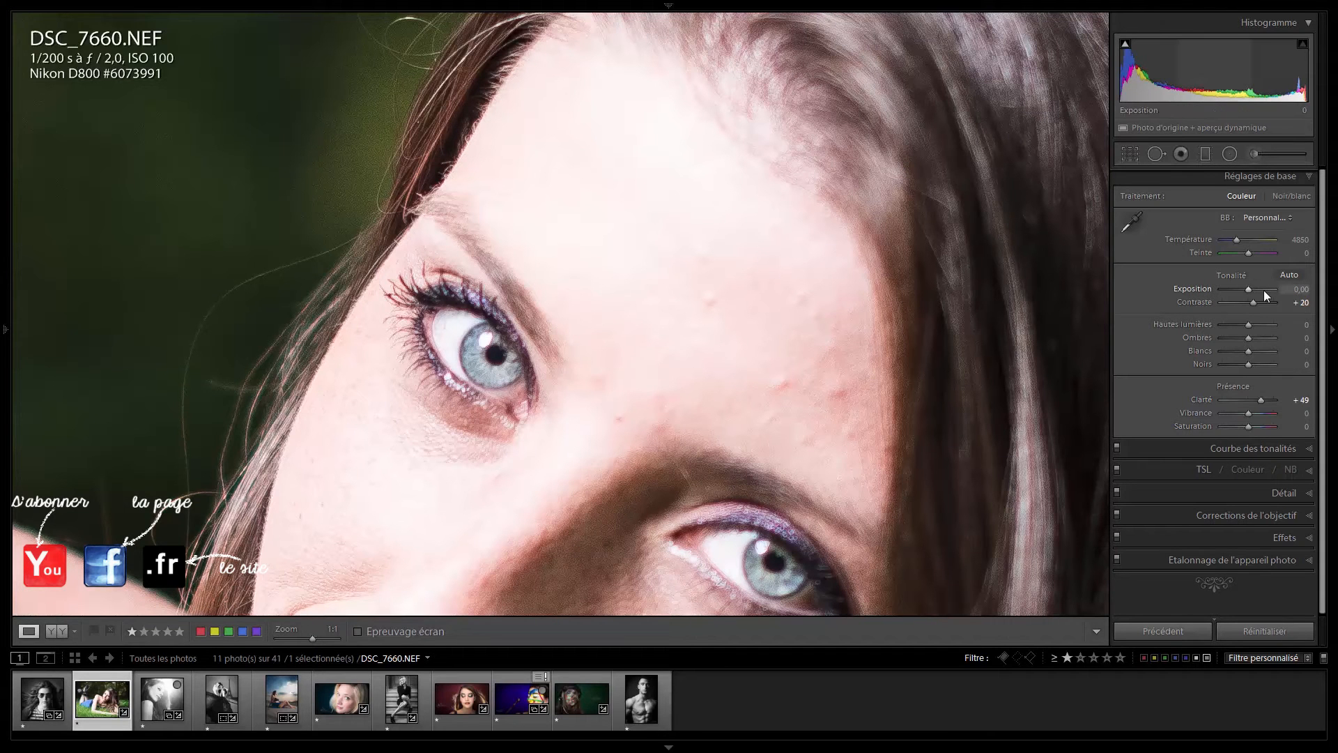
click(794, 366)
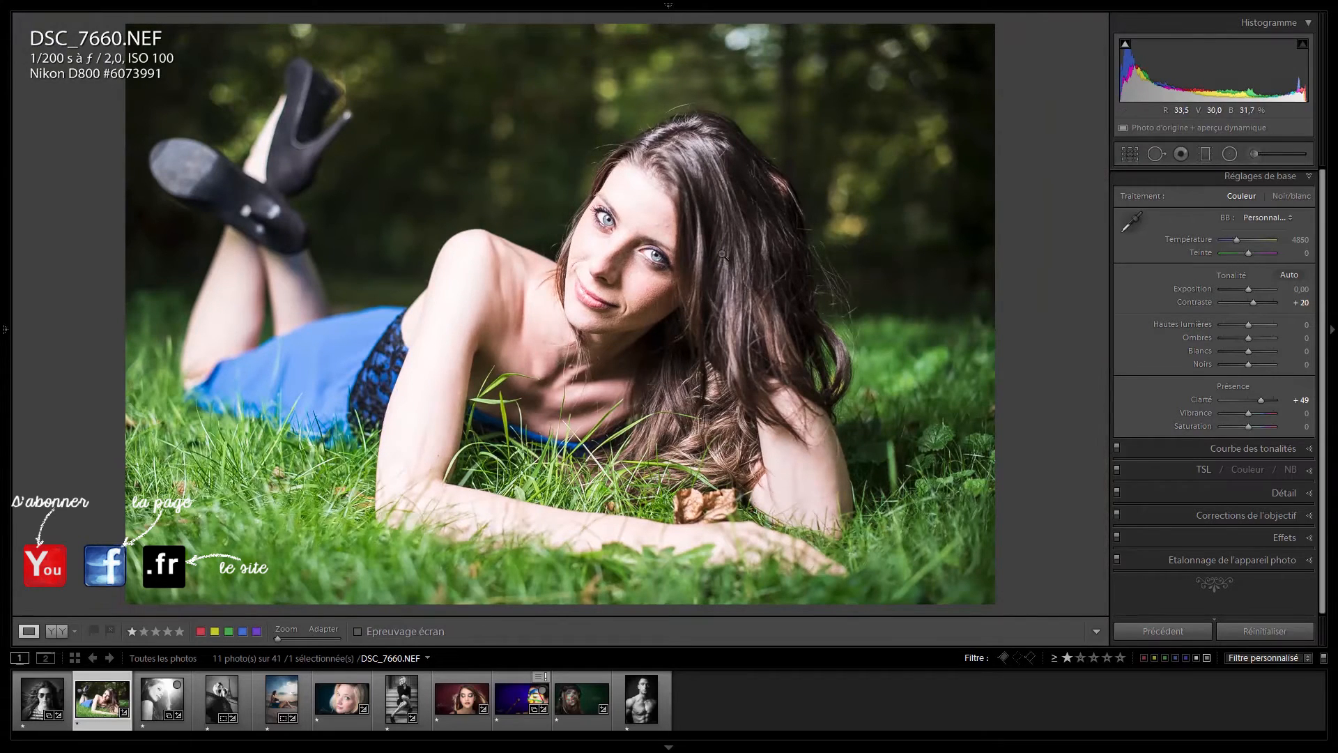
click(683, 448)
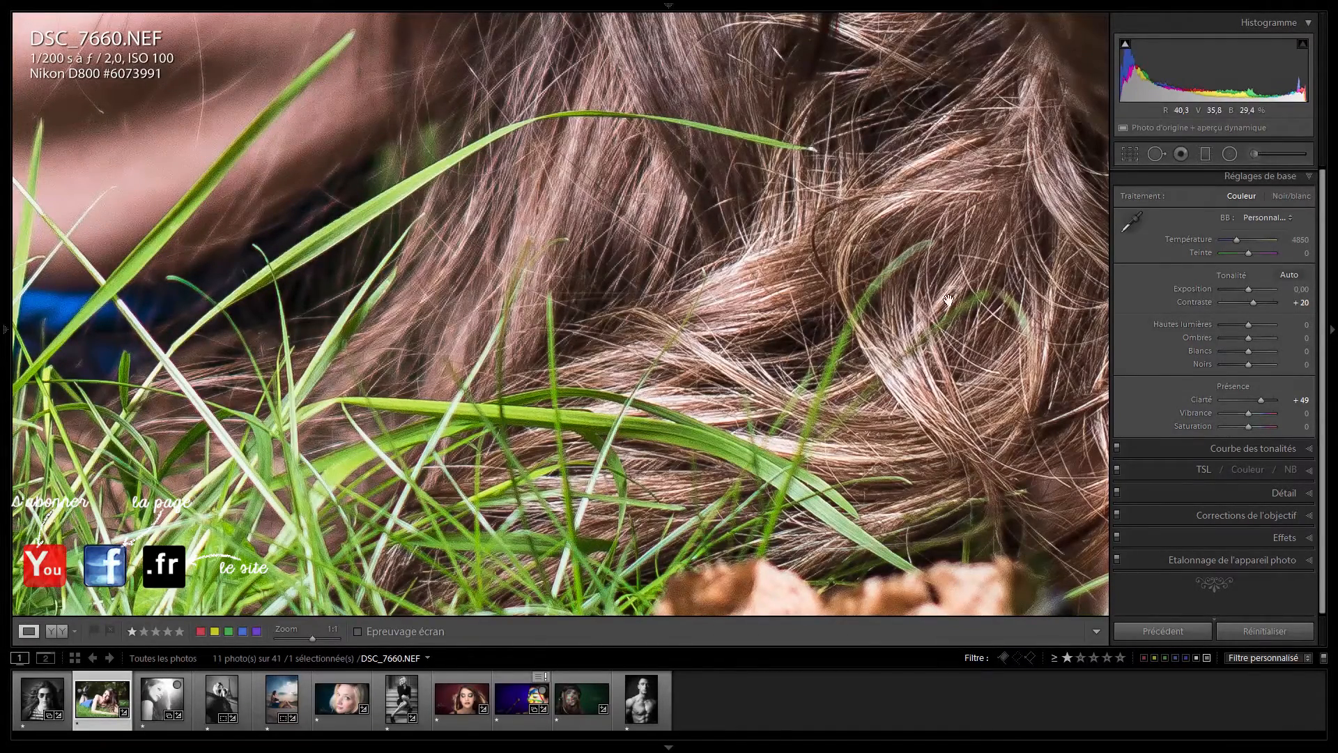
double_click(1197, 400)
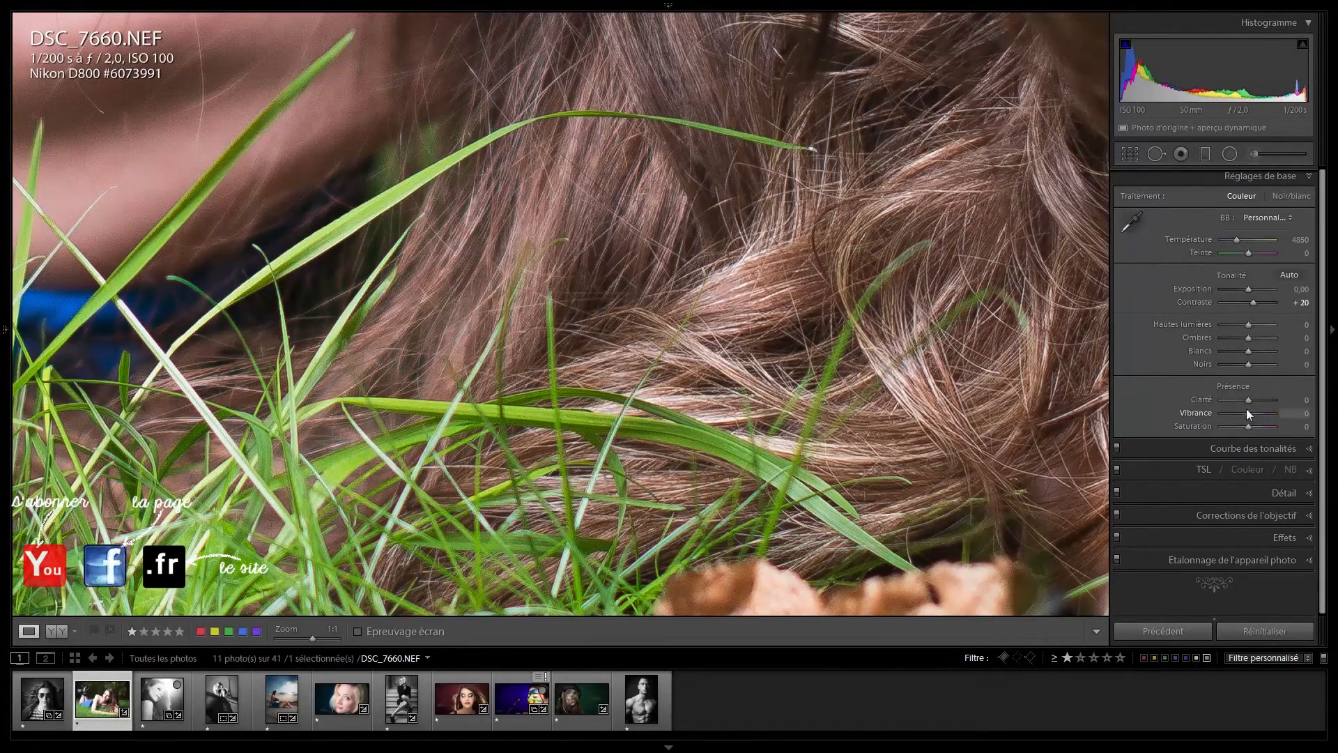
Compare several positive clarity settings on the hair, including +55 and +23, resetting to 0 each time
drag(1248, 399, 1270, 400)
double_click(1200, 400)
drag(1249, 400, 1263, 396)
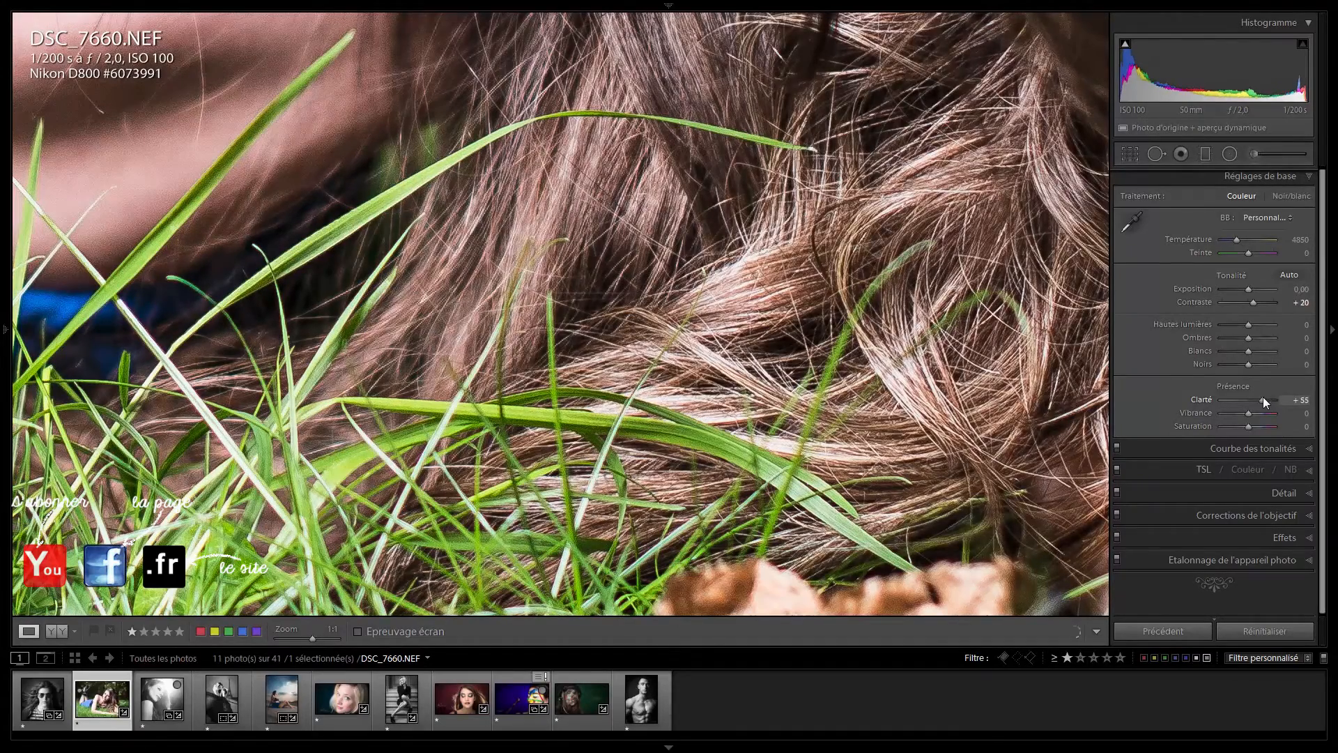
double_click(1200, 398)
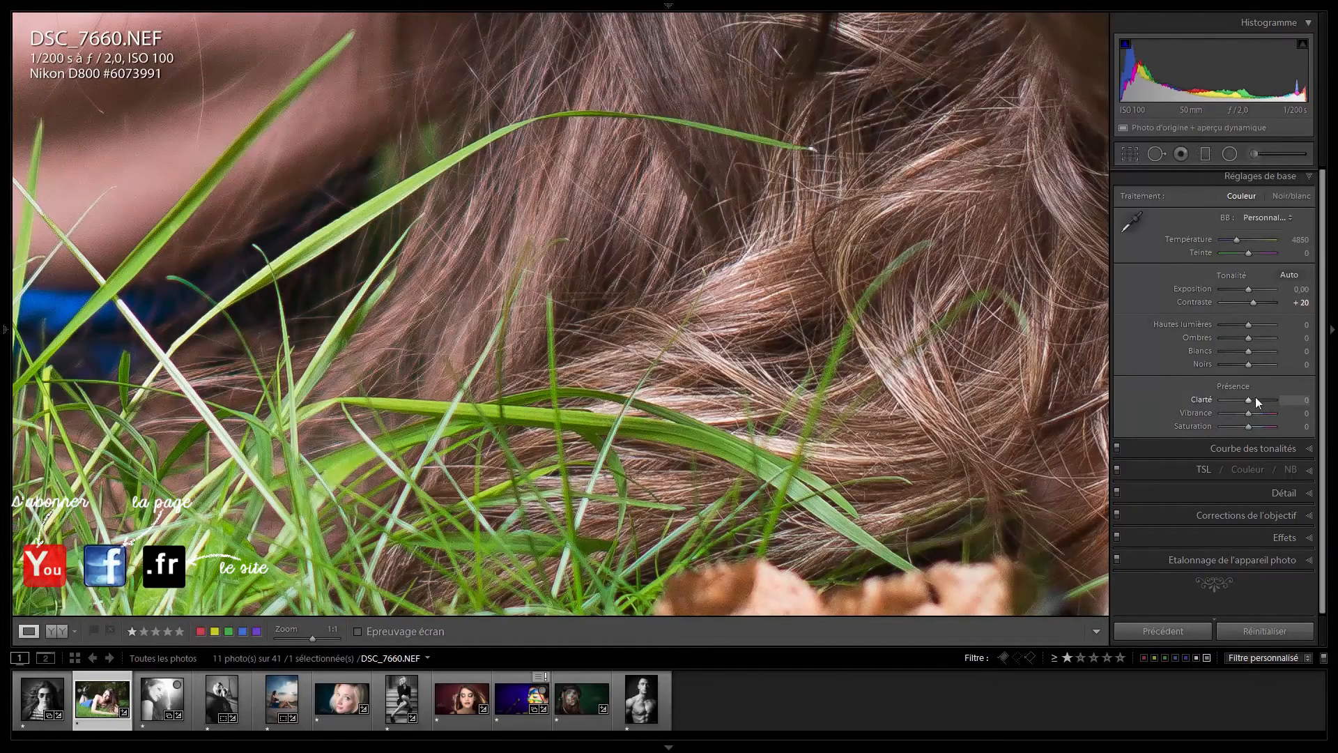
drag(1252, 399, 1257, 397)
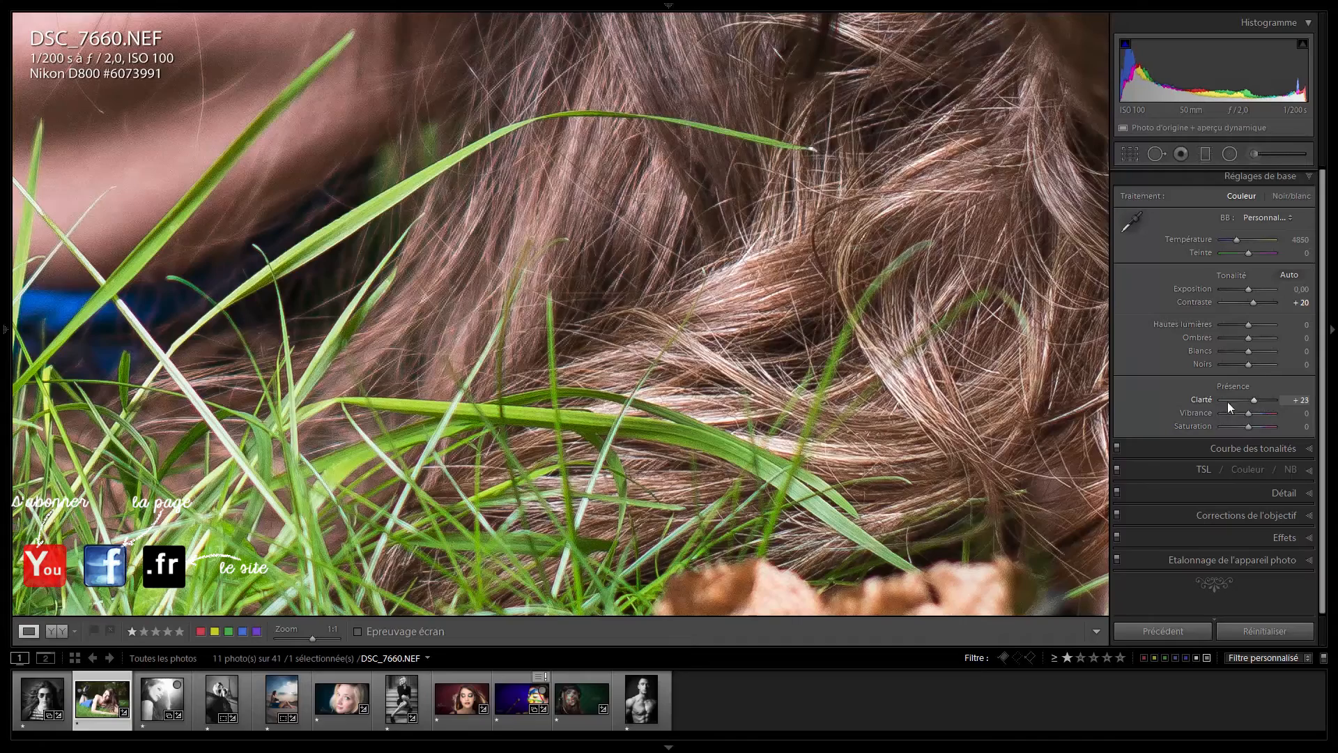
double_click(1203, 404)
key(z)
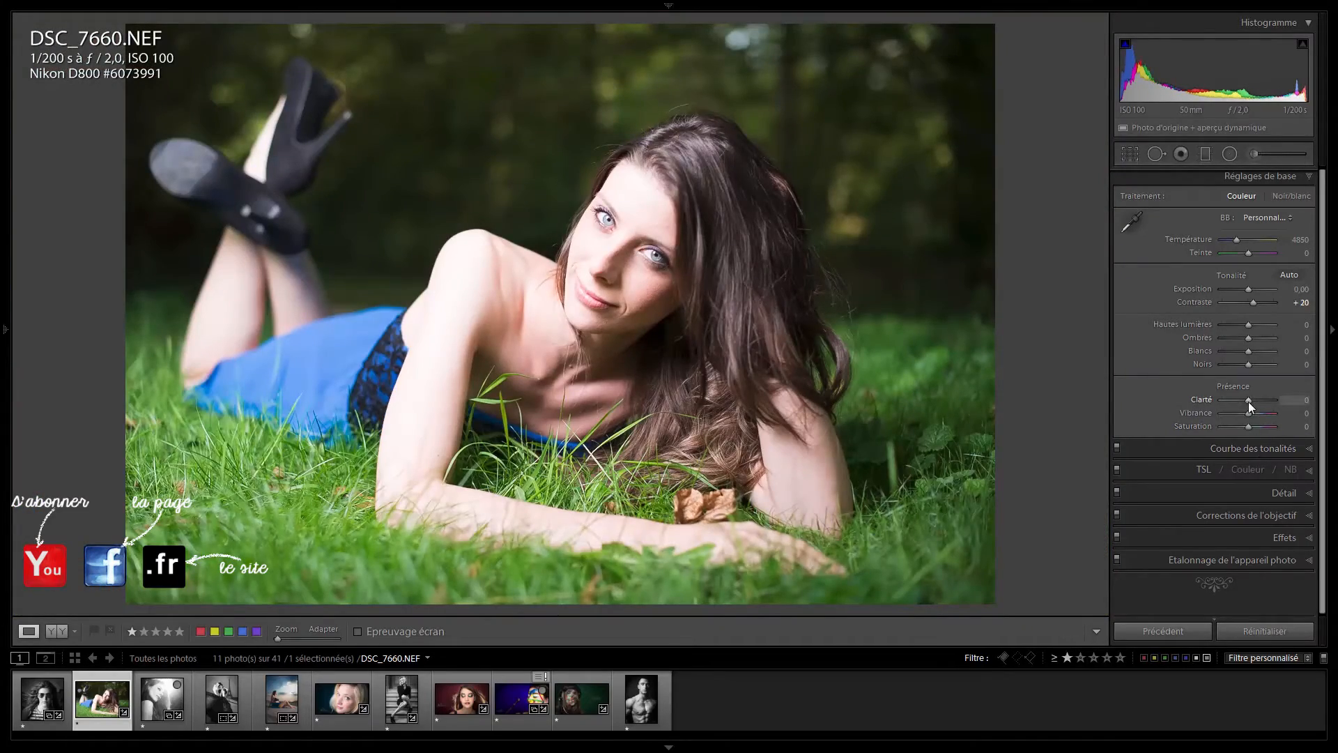
Try the clarity at -100 on the whole portrait, check the face up close, and reset it to 0
drag(1248, 402, 1164, 404)
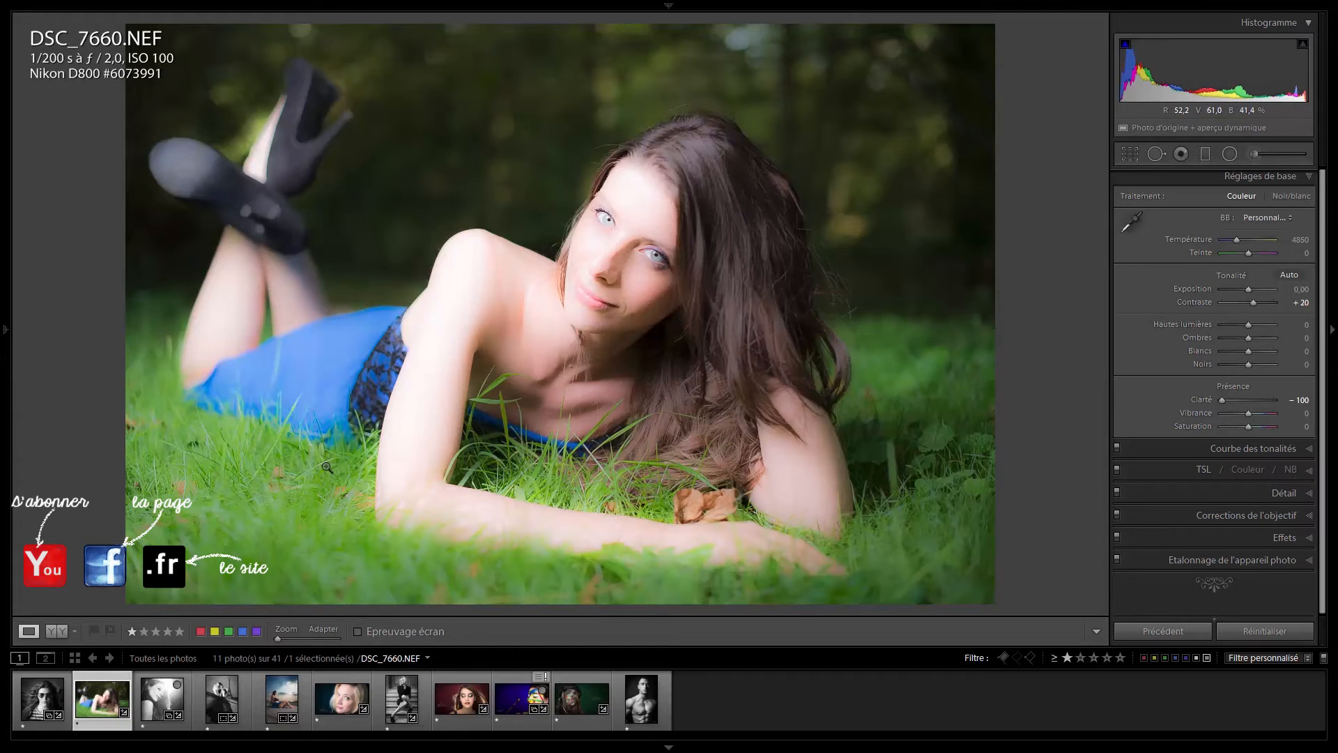
click(567, 221)
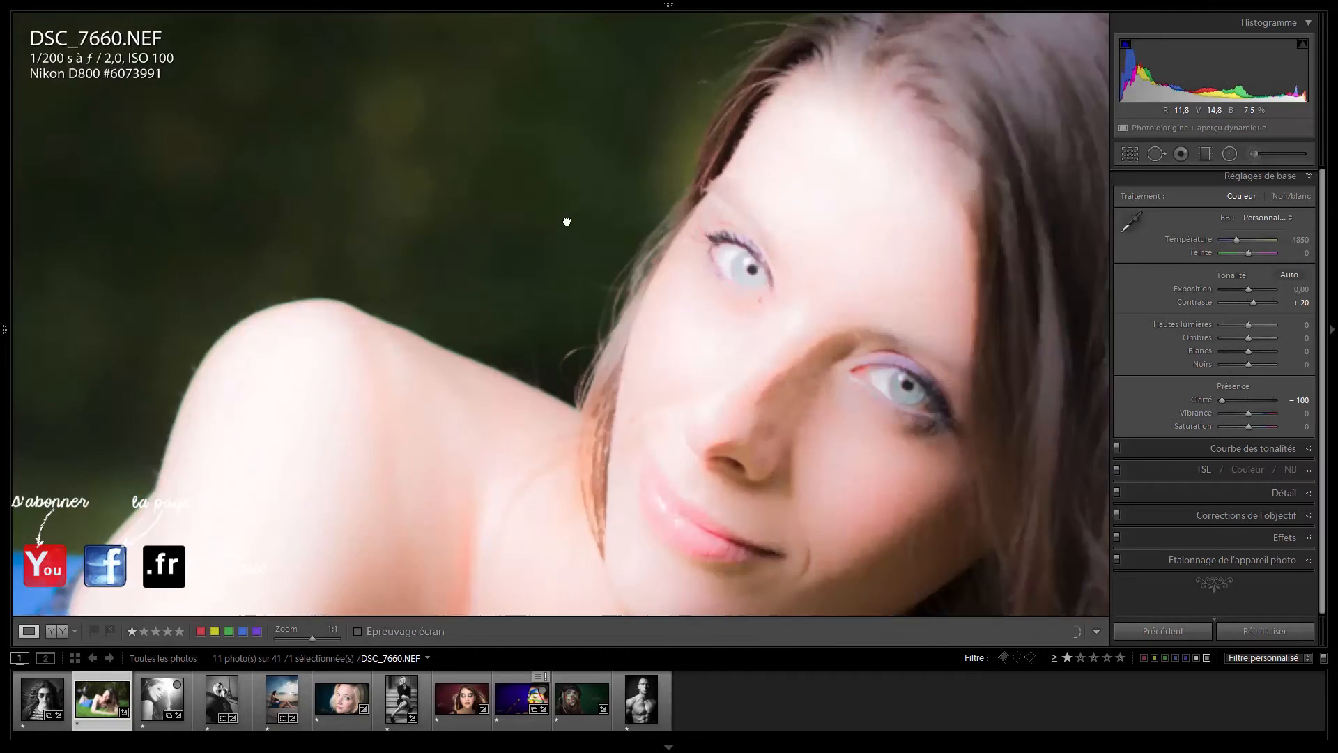
click(780, 284)
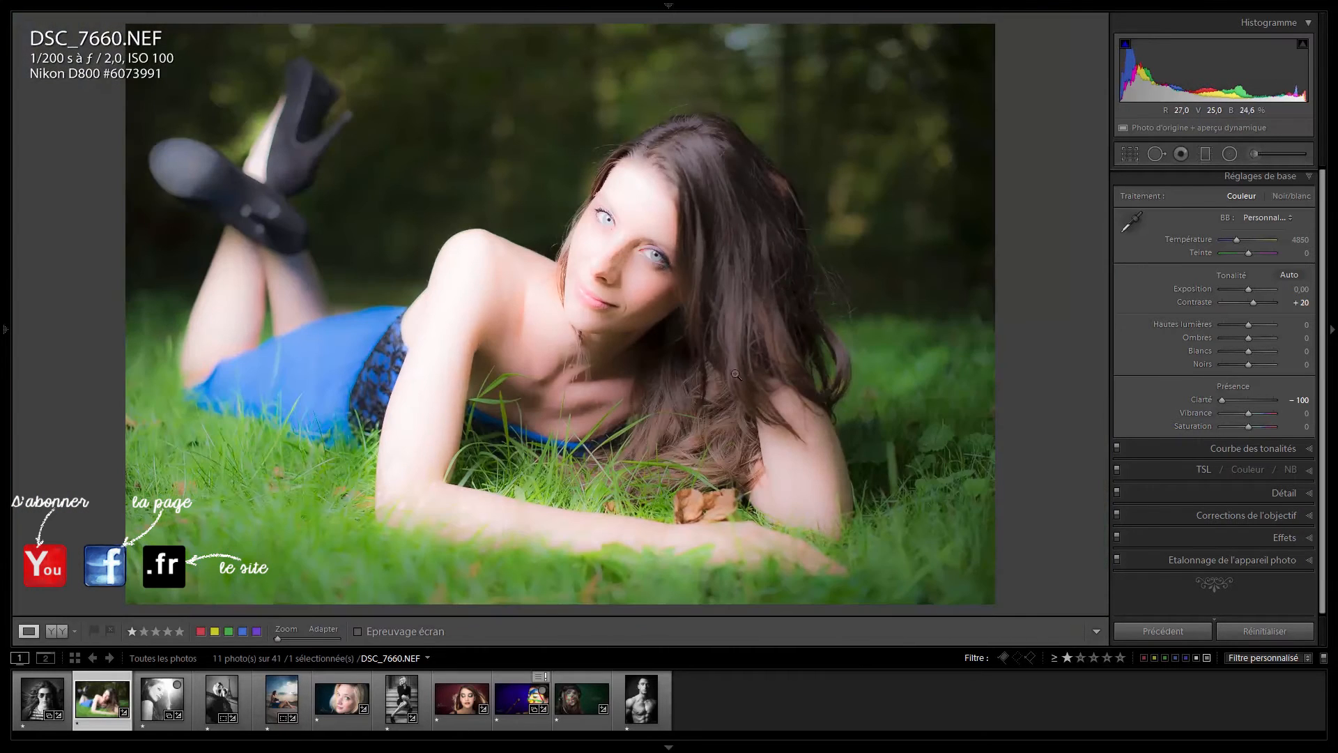
double_click(1198, 398)
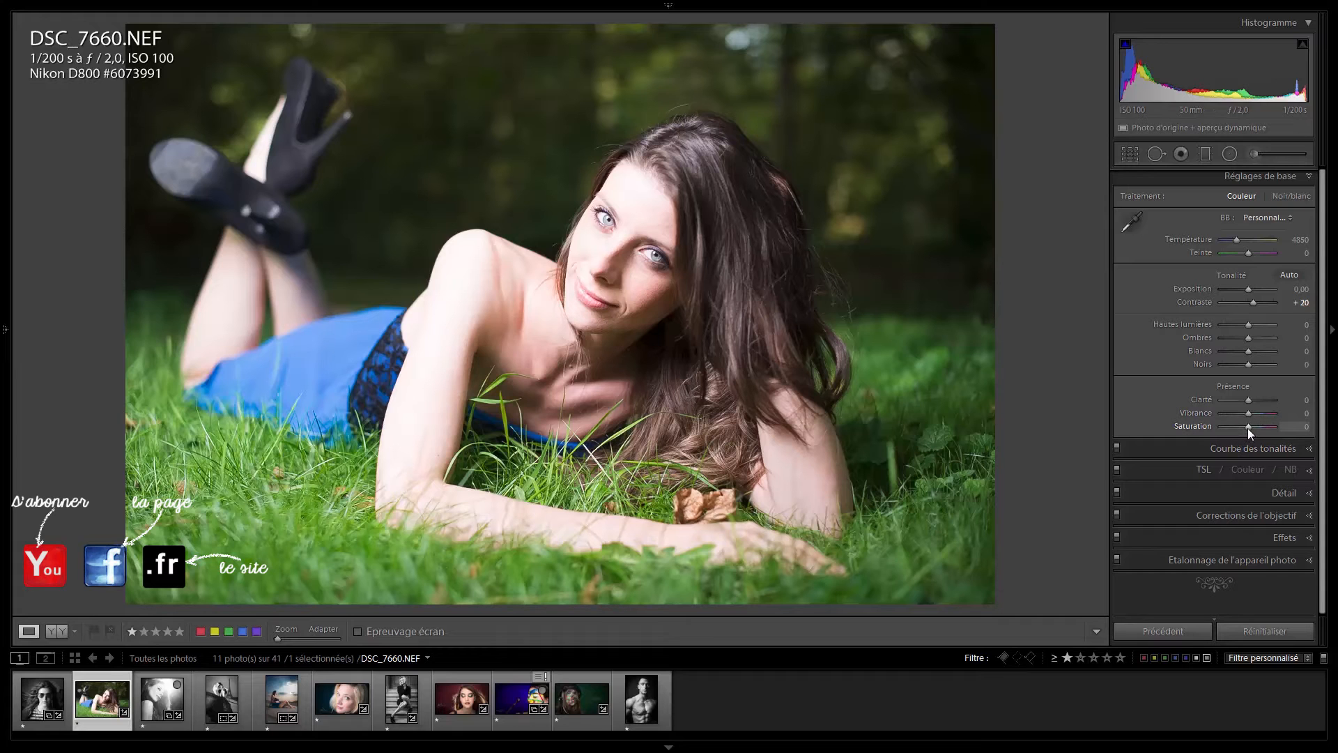
Try the saturation at +12, examine the grass and hair at 1:1, and reset it to 0
drag(1249, 429, 1251, 428)
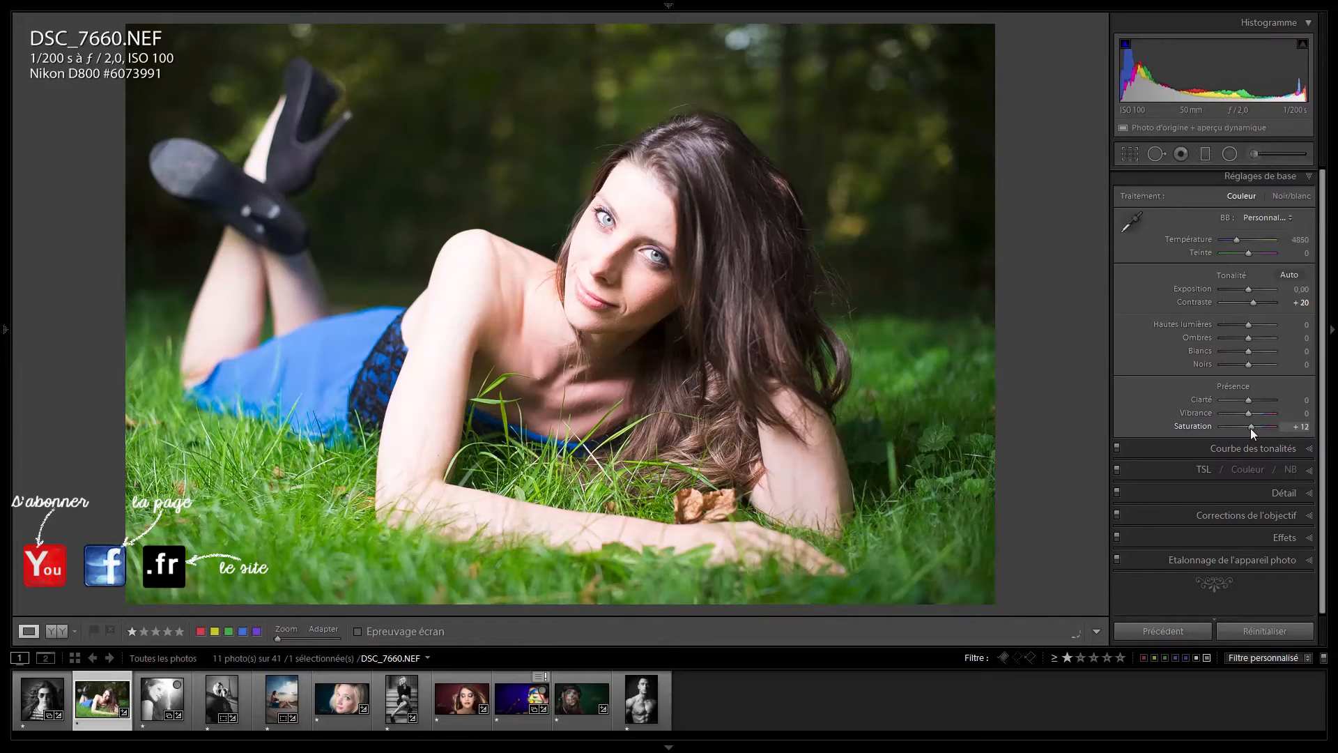
click(399, 457)
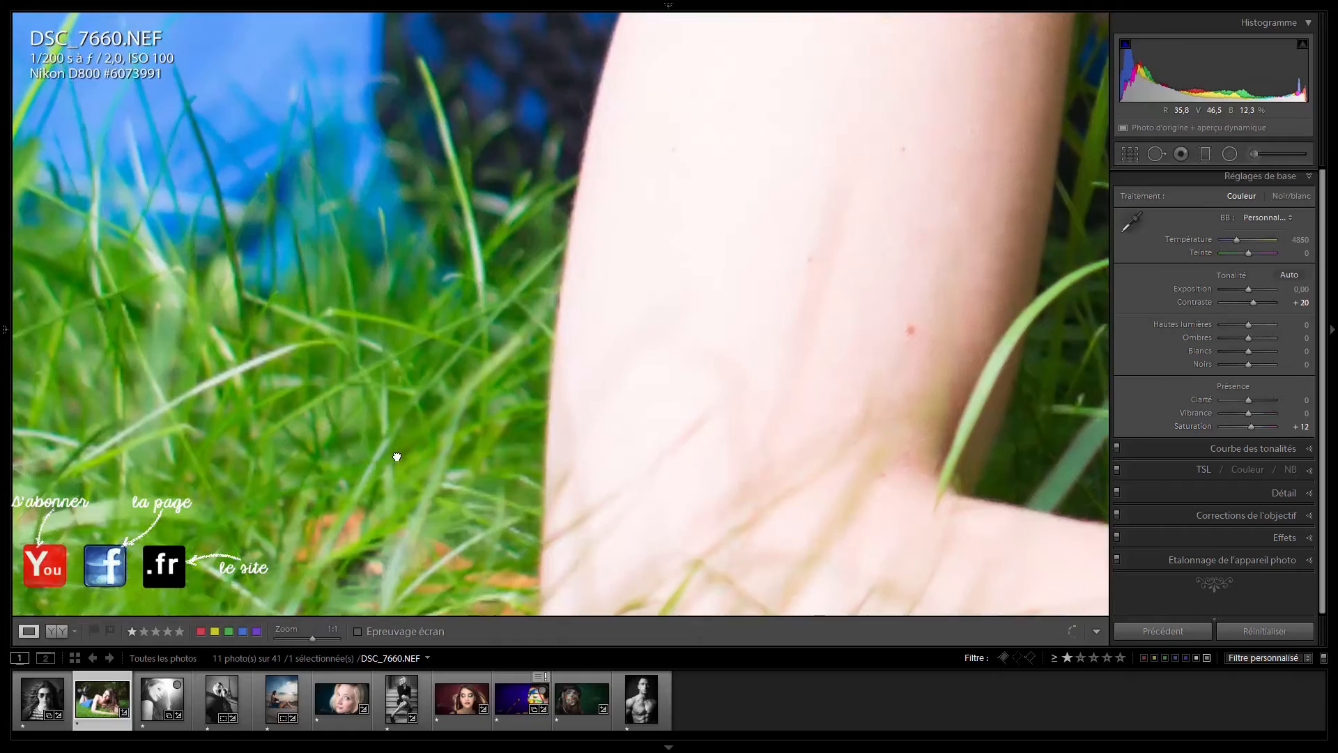
click(389, 454)
click(643, 457)
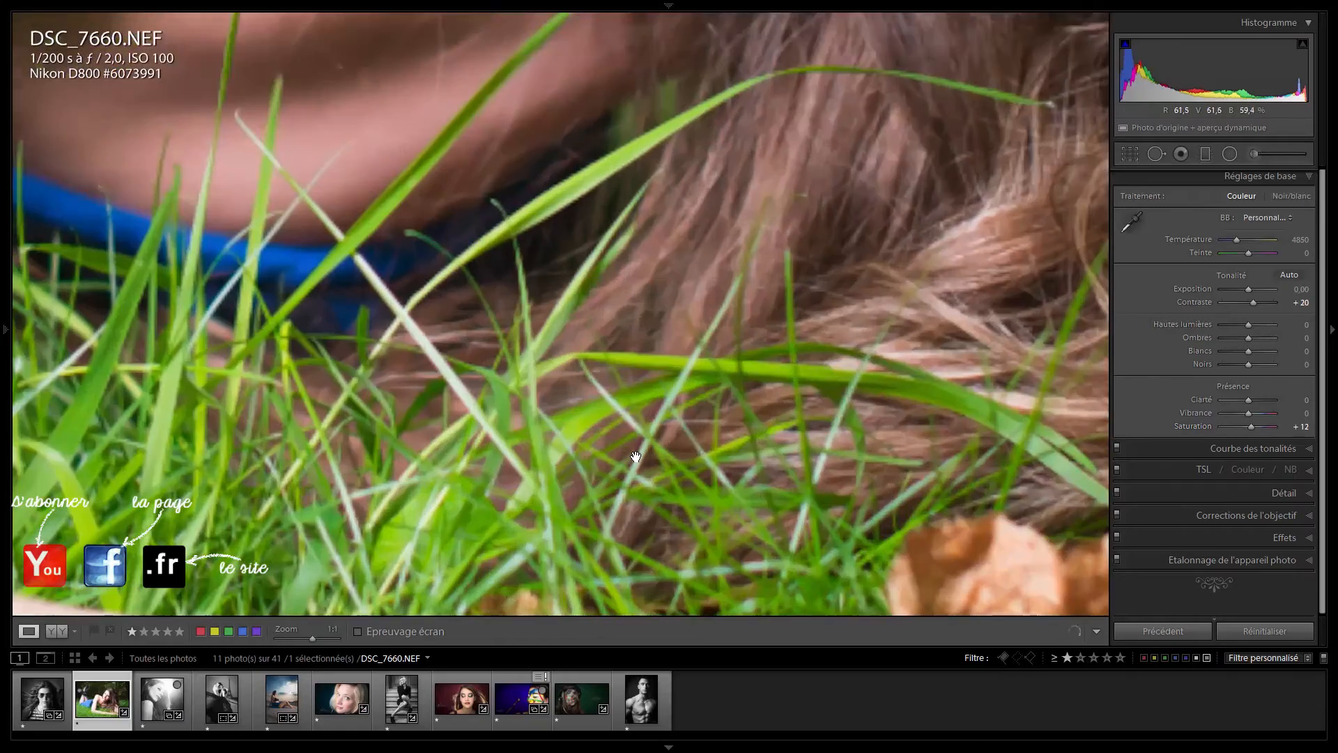
click(631, 458)
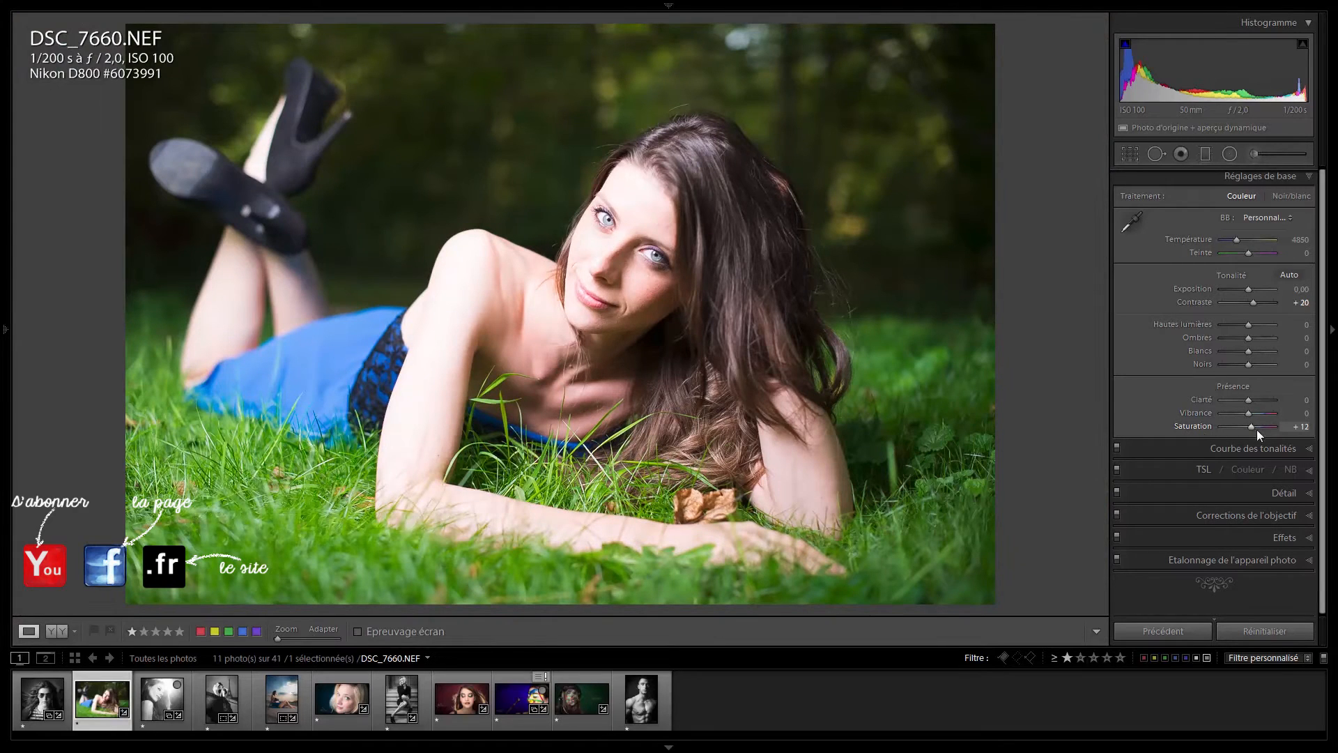
double_click(1198, 428)
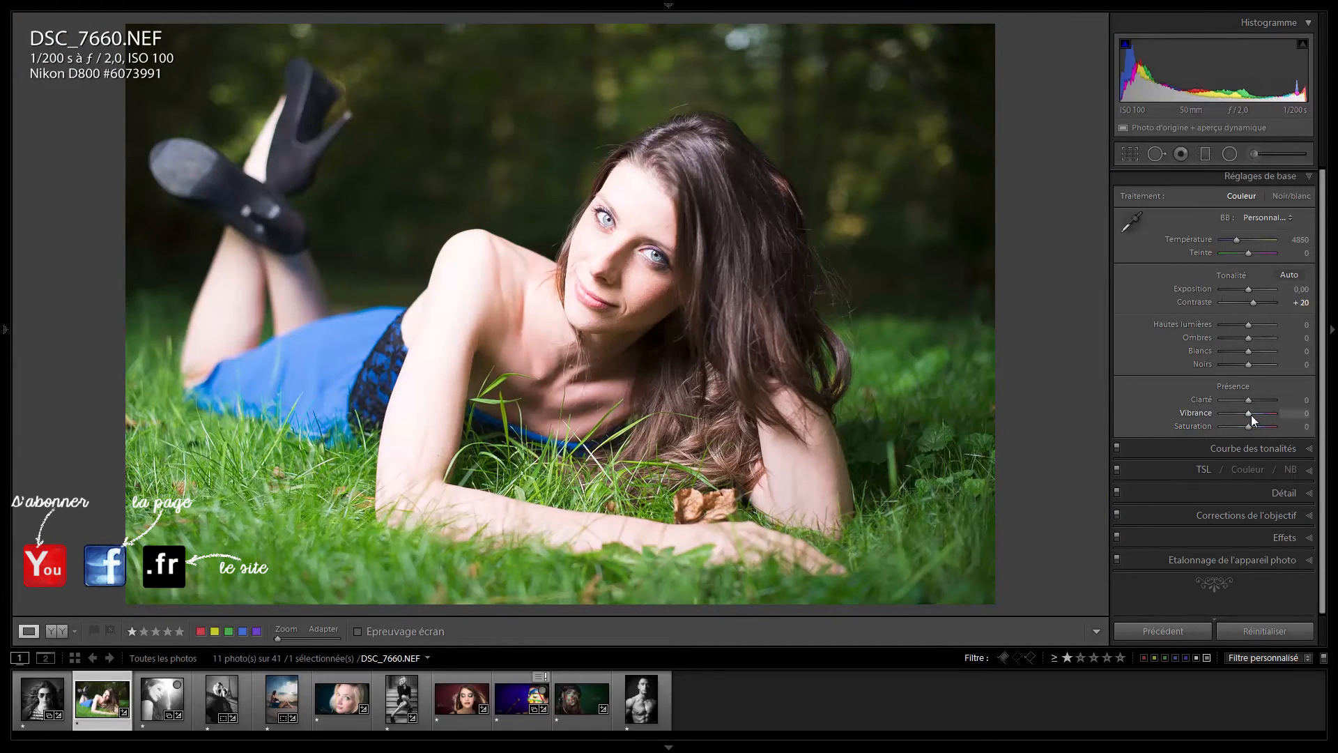
Try the vibrance at +63 and +92 and the saturation at +100, resetting each to 0
mouse_move(1247, 416)
mouse_down()
mouse_move(1276, 415)
mouse_move(1263, 417)
mouse_up()
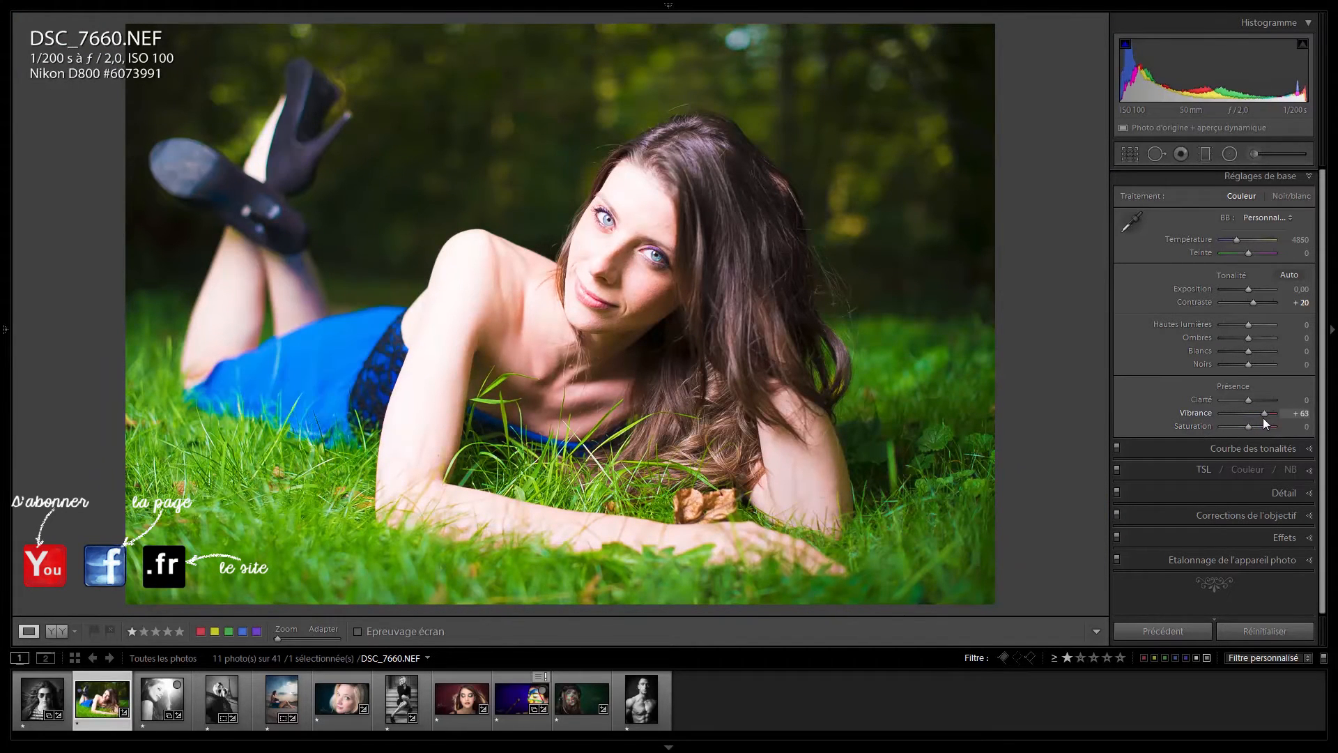
double_click(1190, 412)
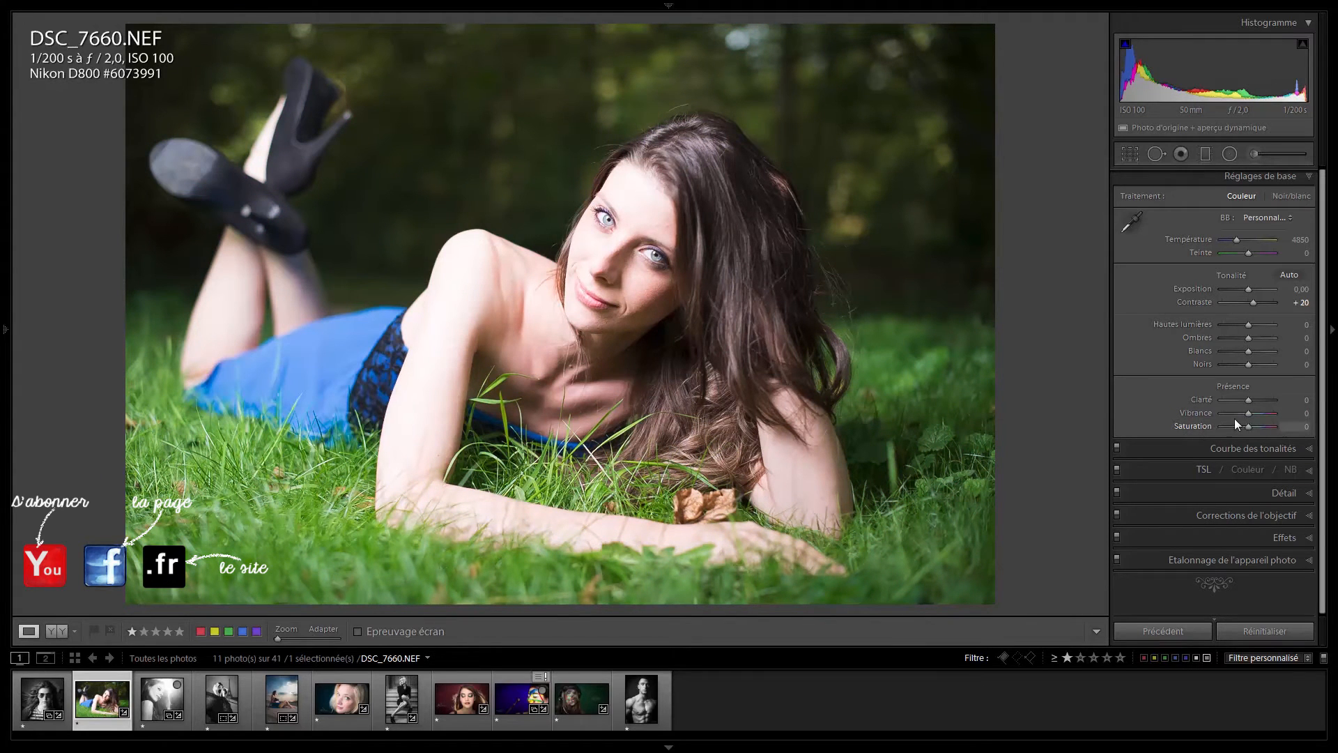
mouse_move(1249, 416)
mouse_down()
mouse_move(1292, 414)
mouse_move(1245, 411)
mouse_move(1273, 416)
mouse_up()
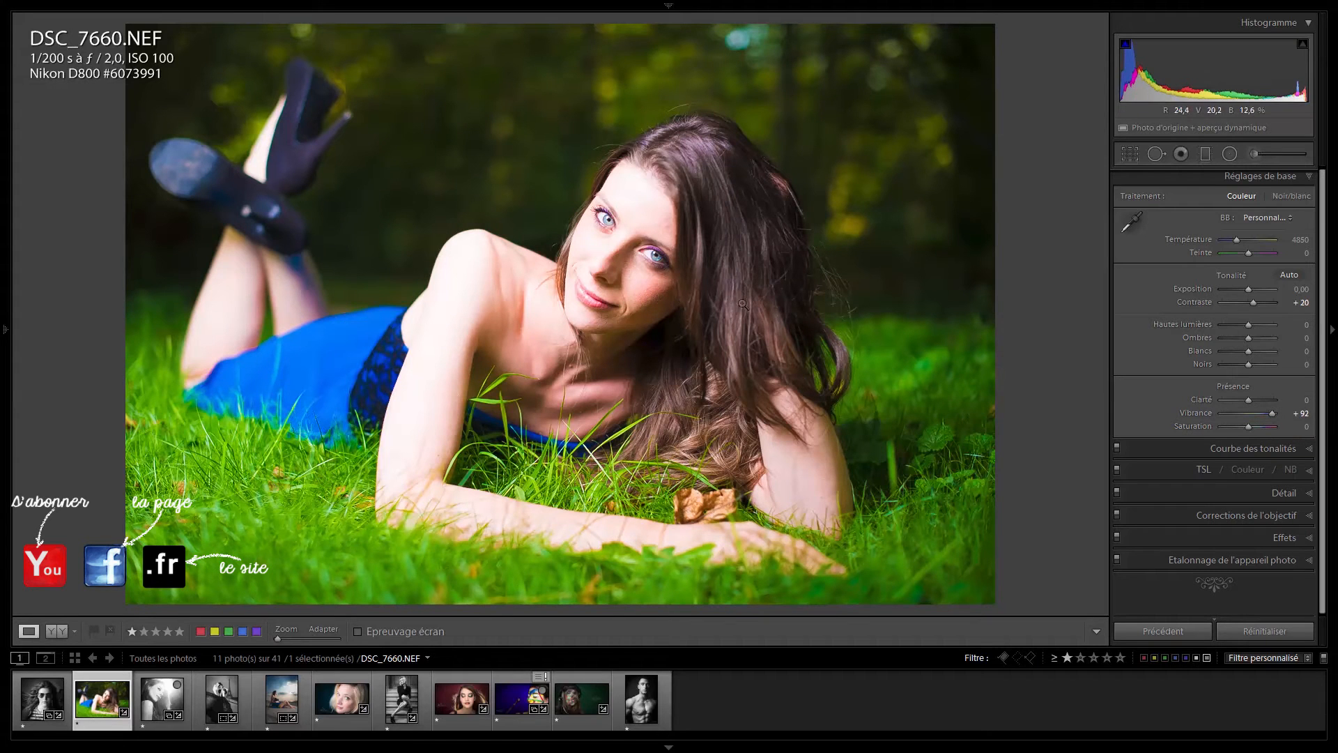
double_click(1193, 411)
drag(1224, 430, 1290, 429)
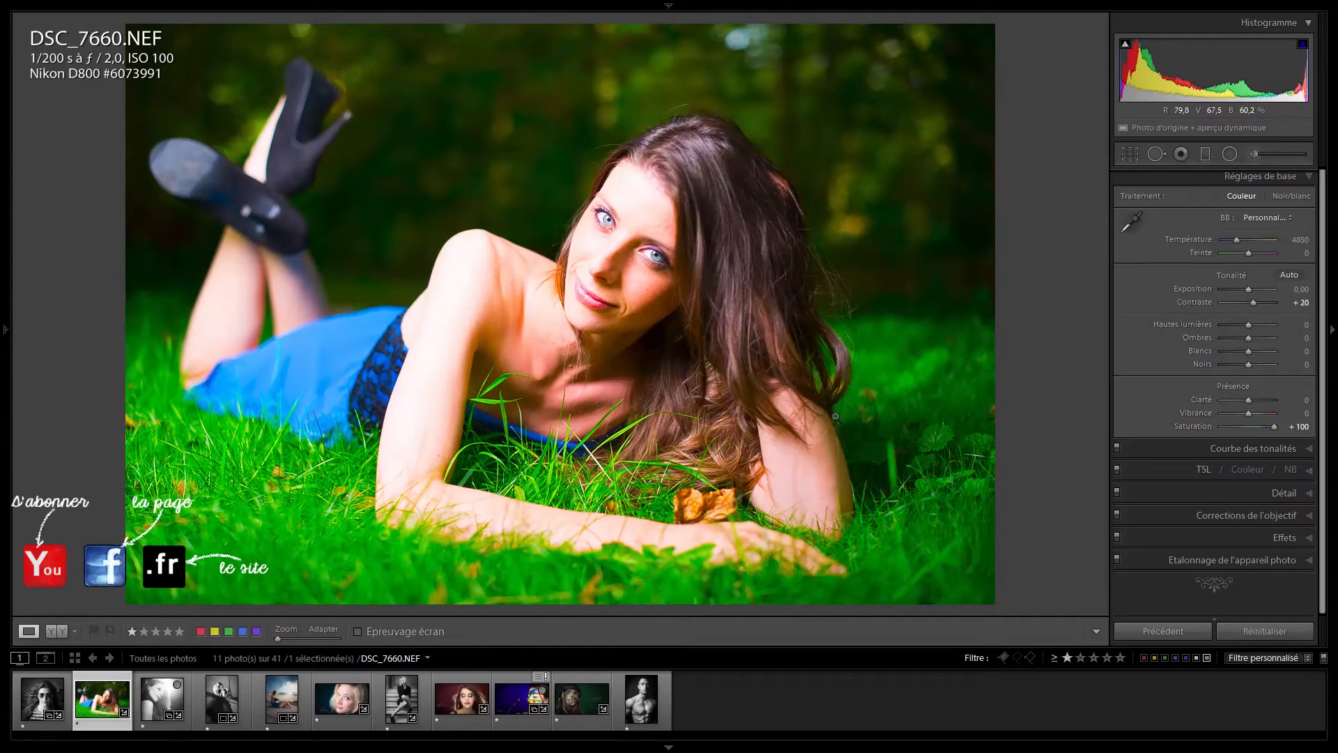
double_click(1201, 425)
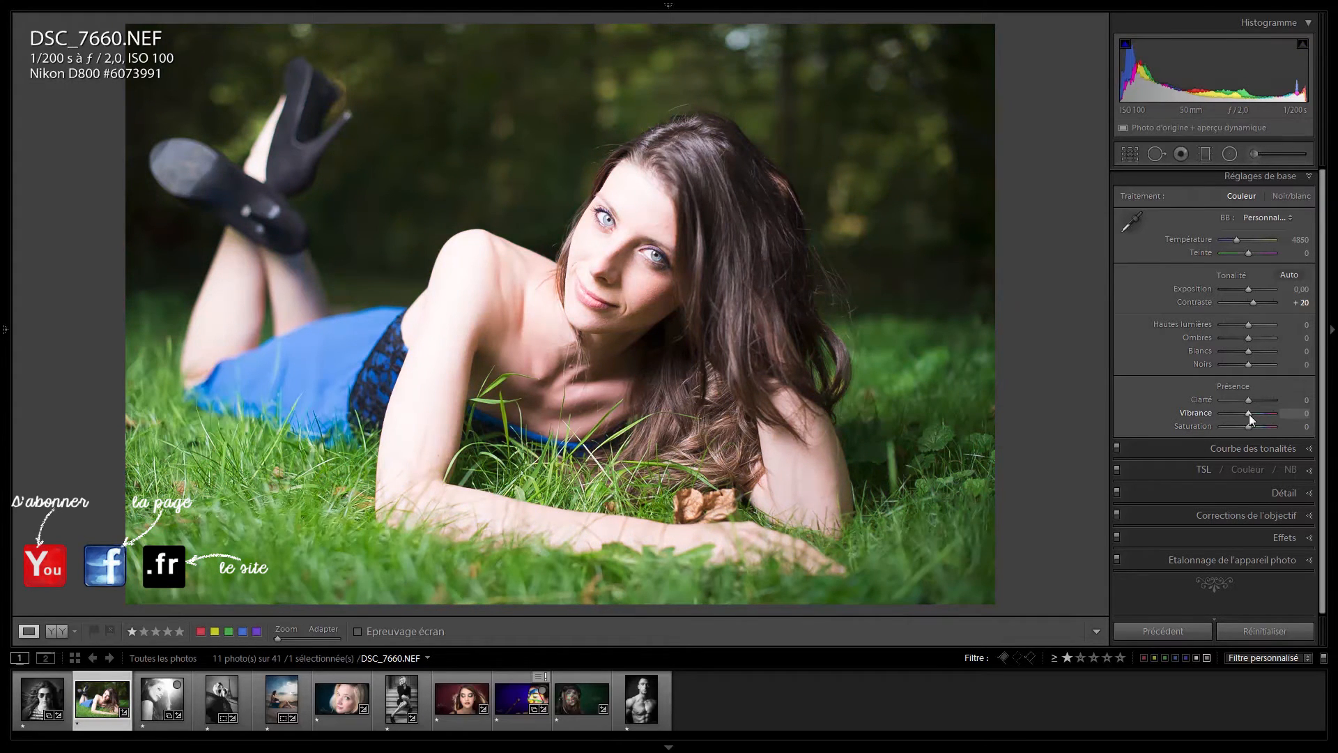
Try raising the vibrance, reset it to 0, and set the saturation to +63 instead
mouse_move(1249, 414)
mouse_down()
mouse_move(1270, 414)
mouse_move(1241, 418)
mouse_move(1264, 429)
mouse_up()
double_click(1255, 415)
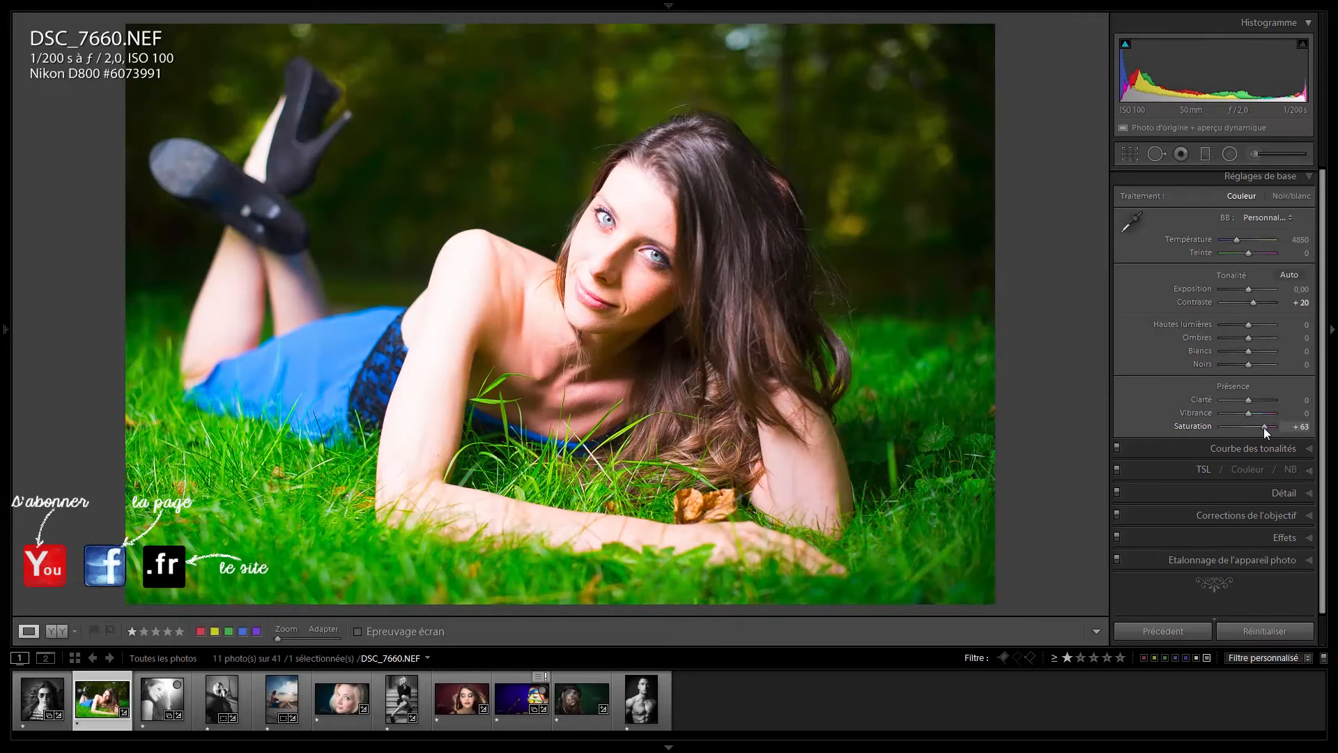
Reset the saturation, set the vibrance to +4 and the saturation to +7, and check the face at 1:1
double_click(1202, 430)
drag(1248, 431, 1253, 428)
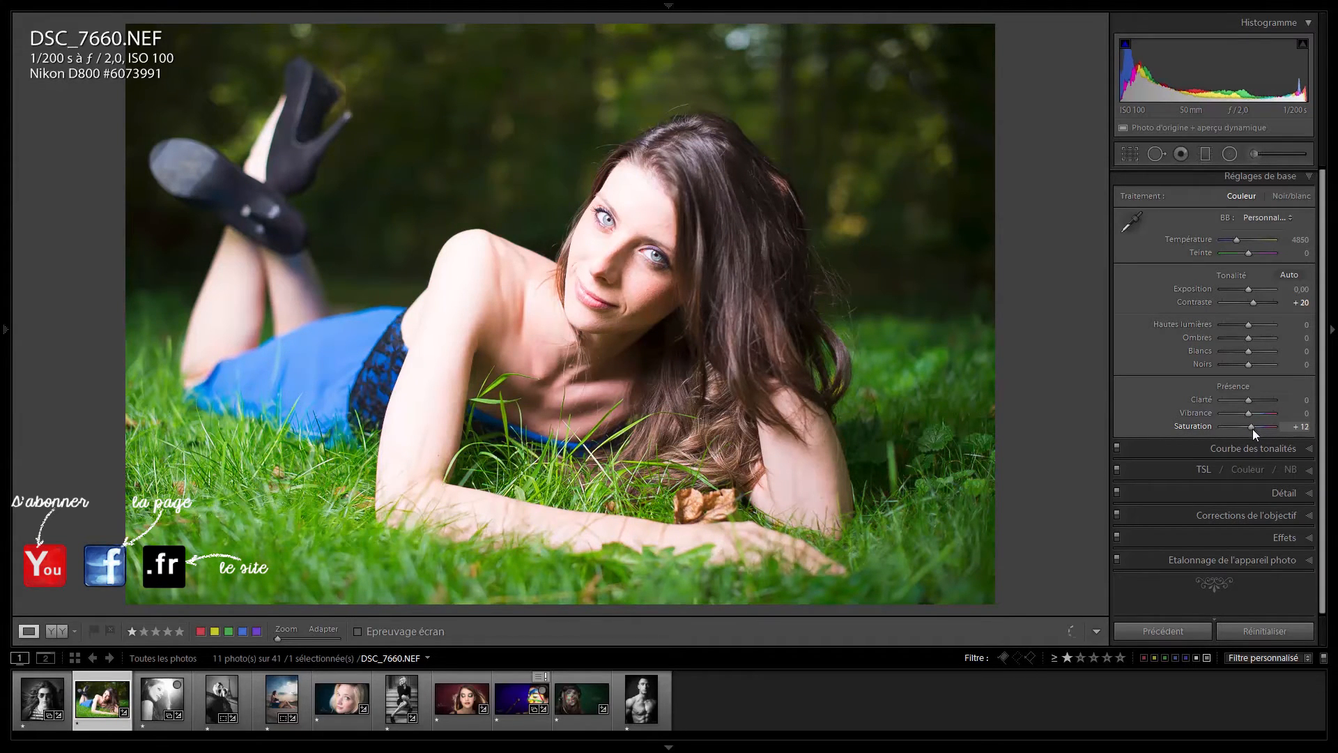
drag(1252, 429, 1252, 428)
click(632, 261)
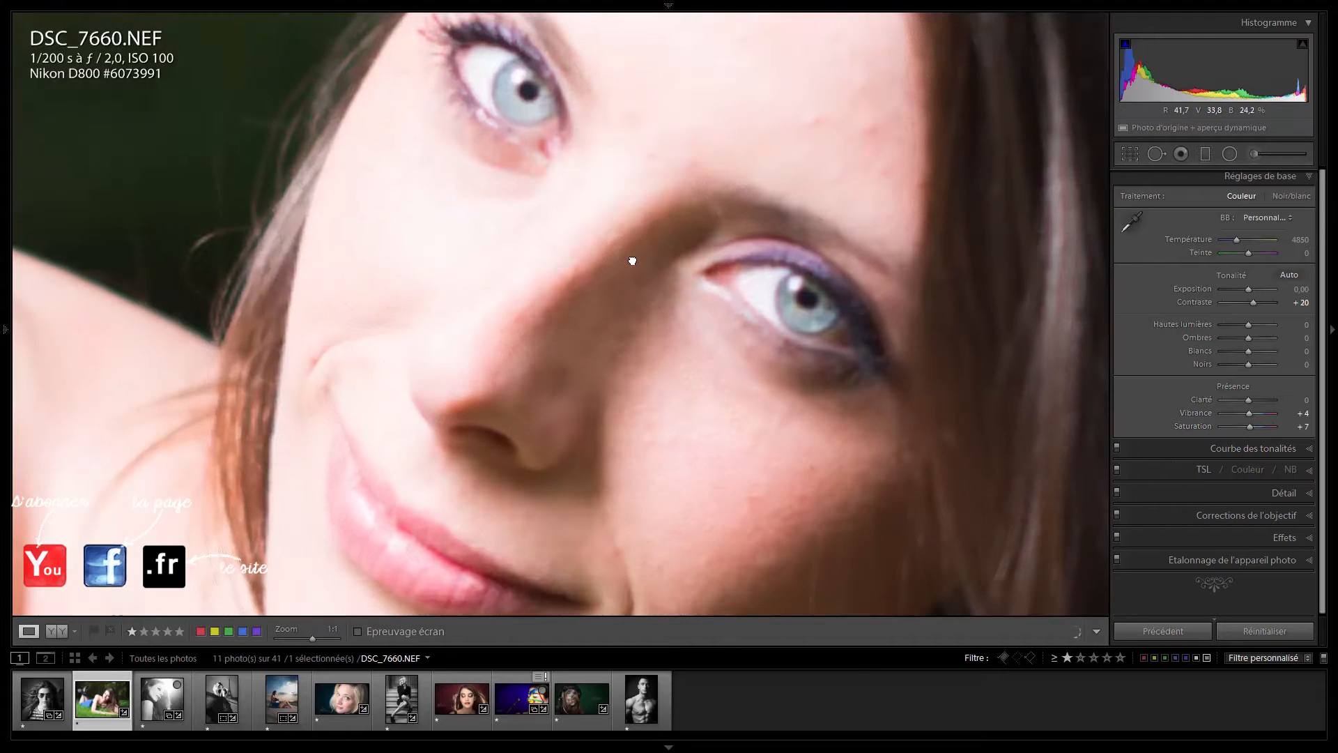
click(632, 261)
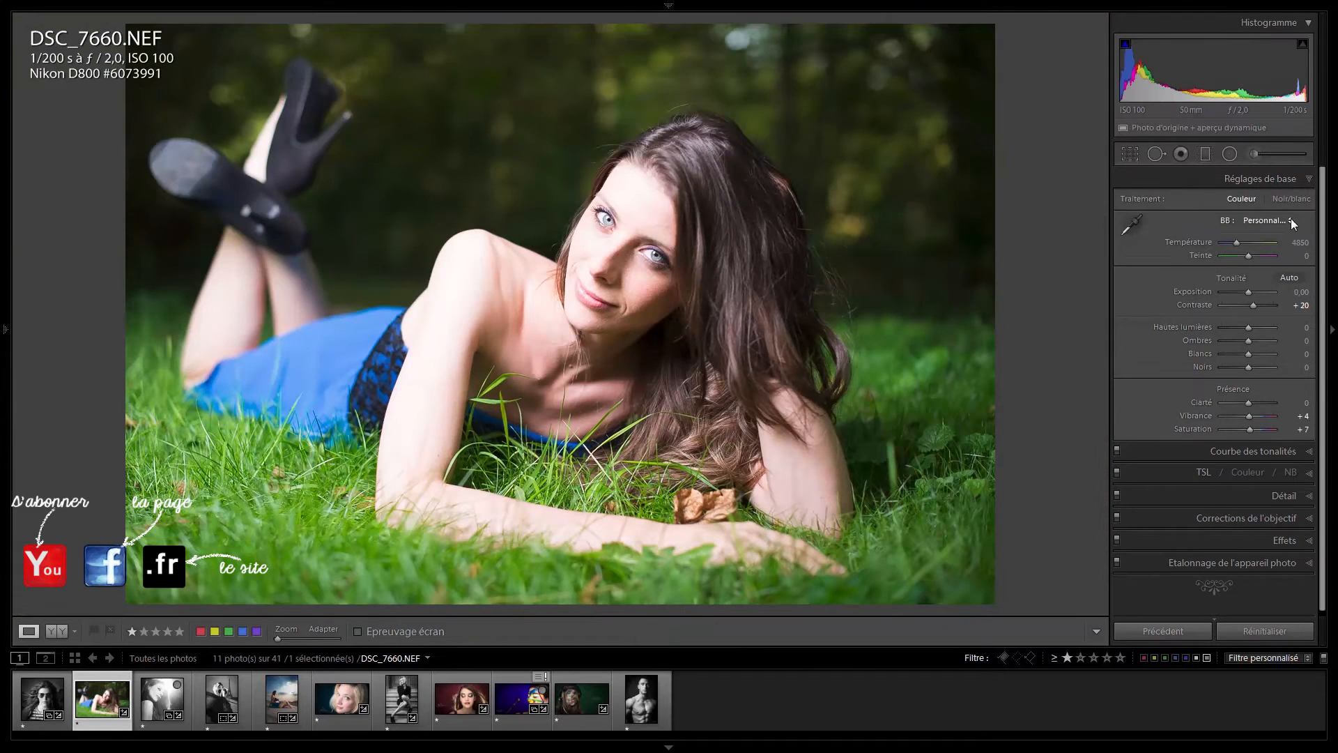
Lower the tone curve's highlights region to -72, and try adjusting the whites in the histogram before undoing it
click(1309, 451)
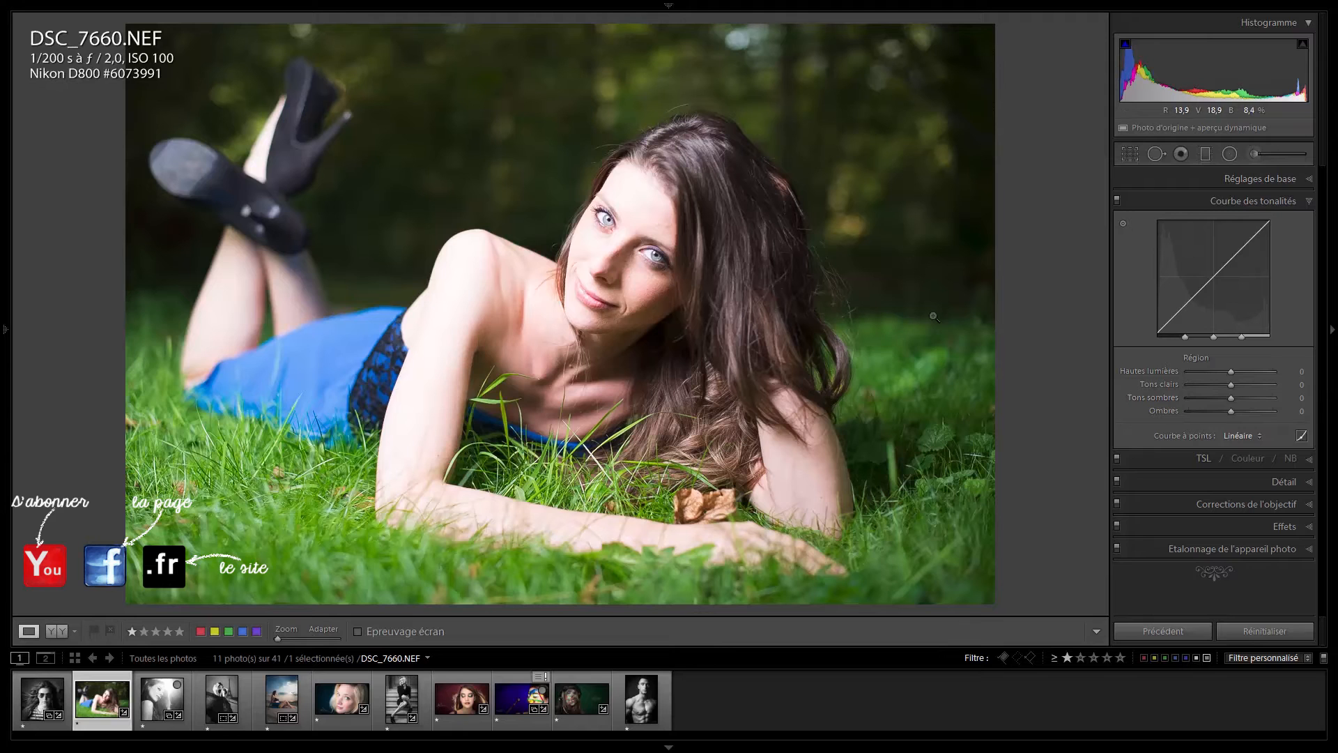
click(1244, 176)
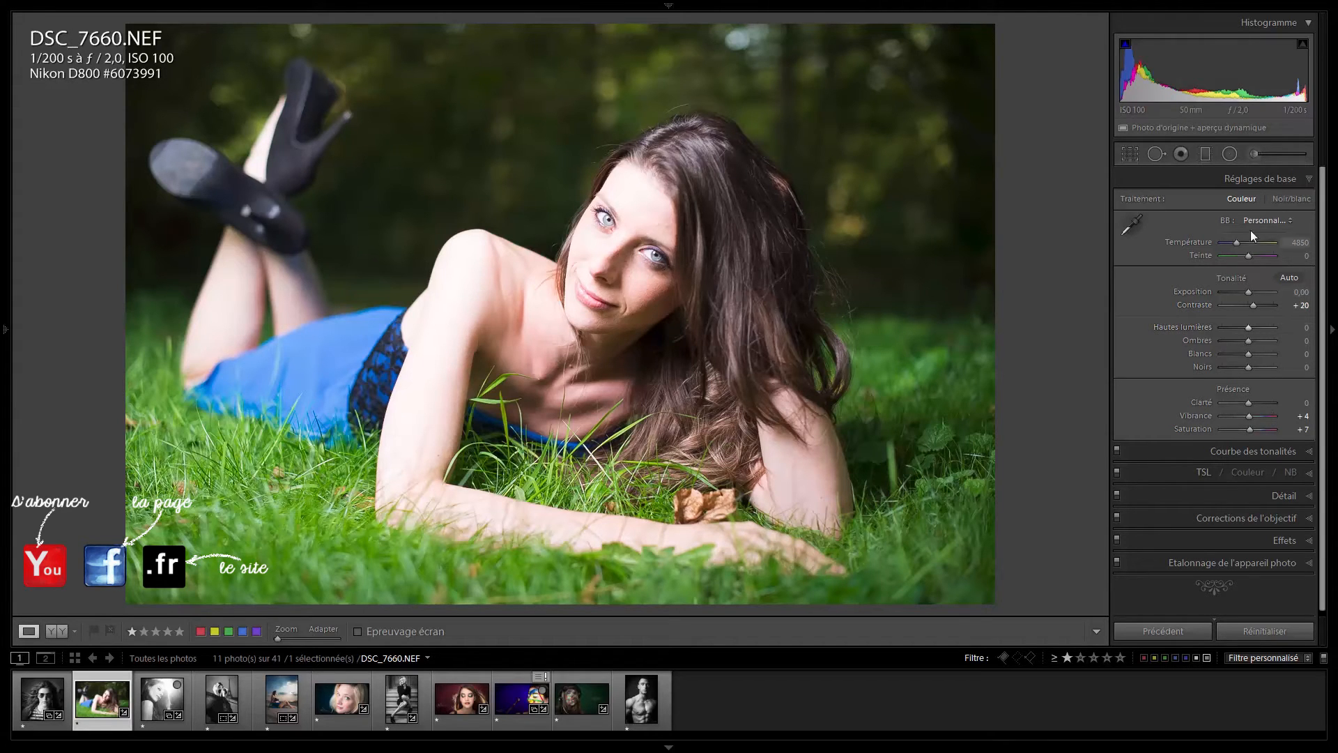
click(1283, 178)
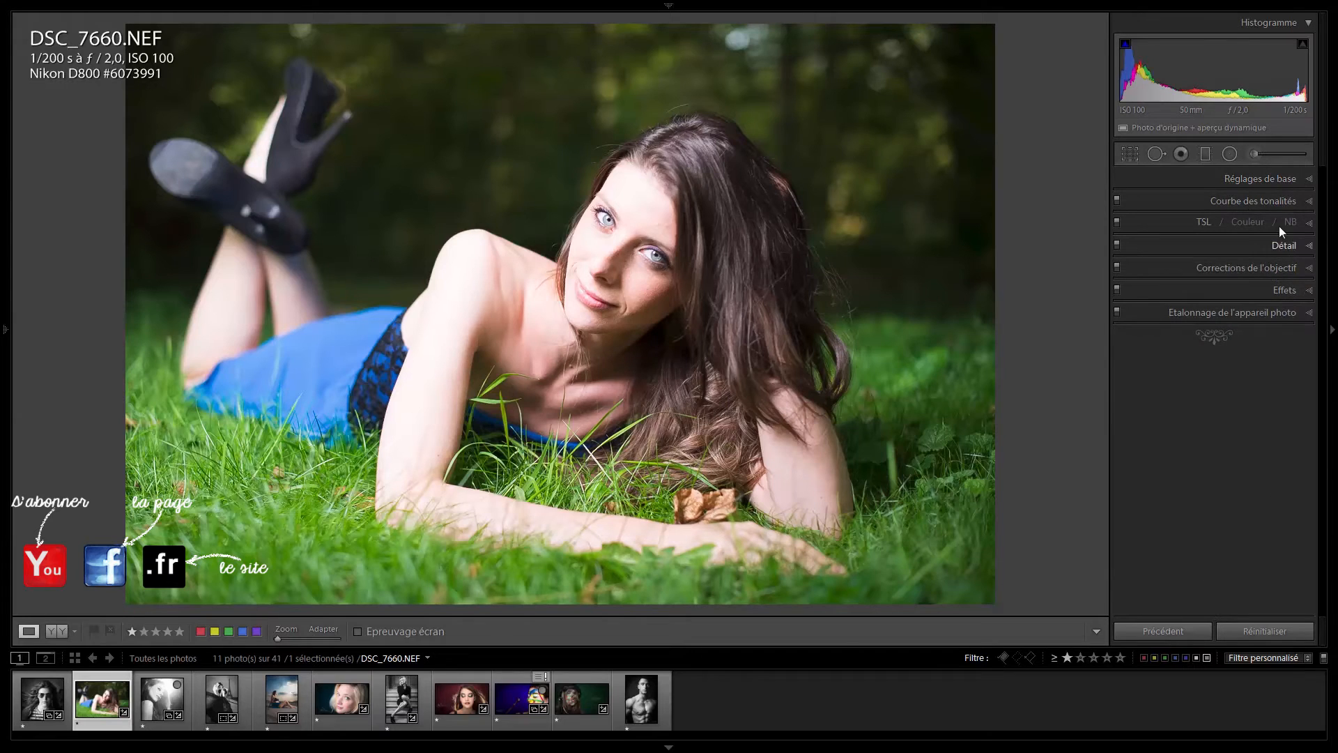
click(1286, 202)
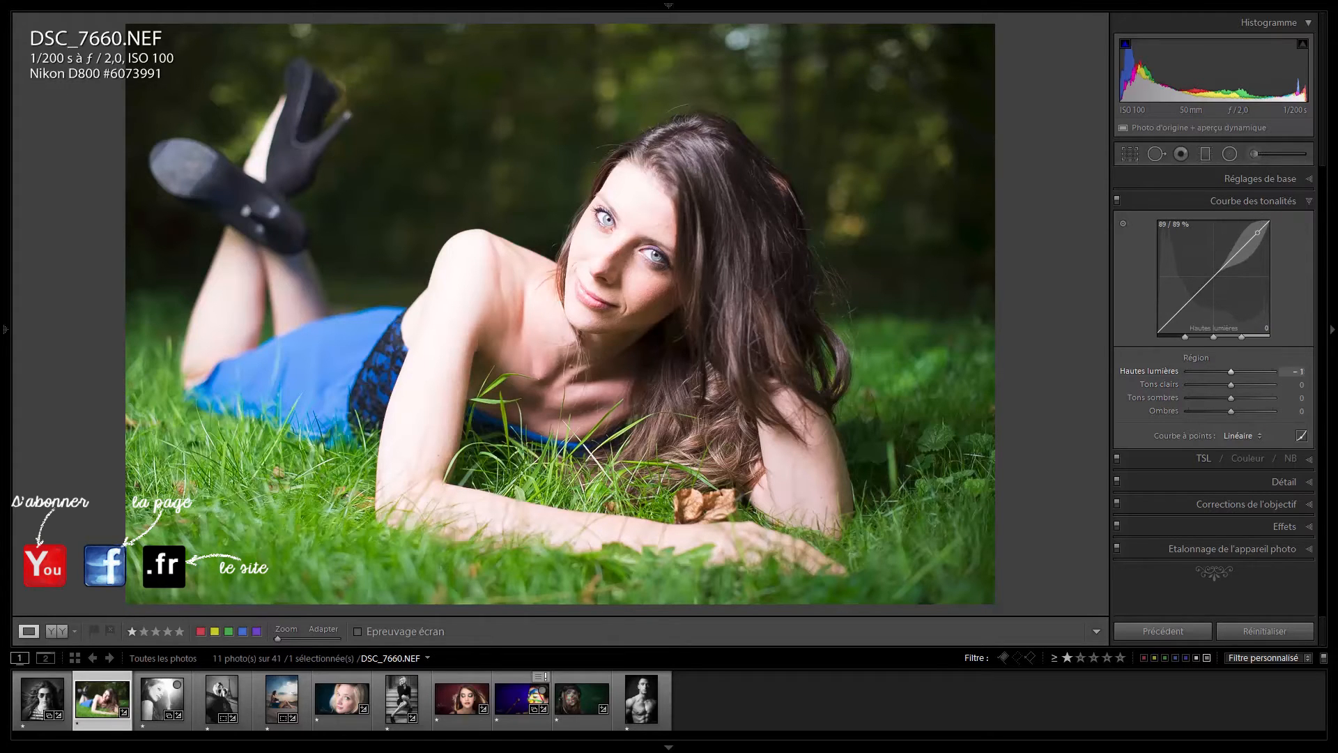
drag(1258, 233, 1258, 240)
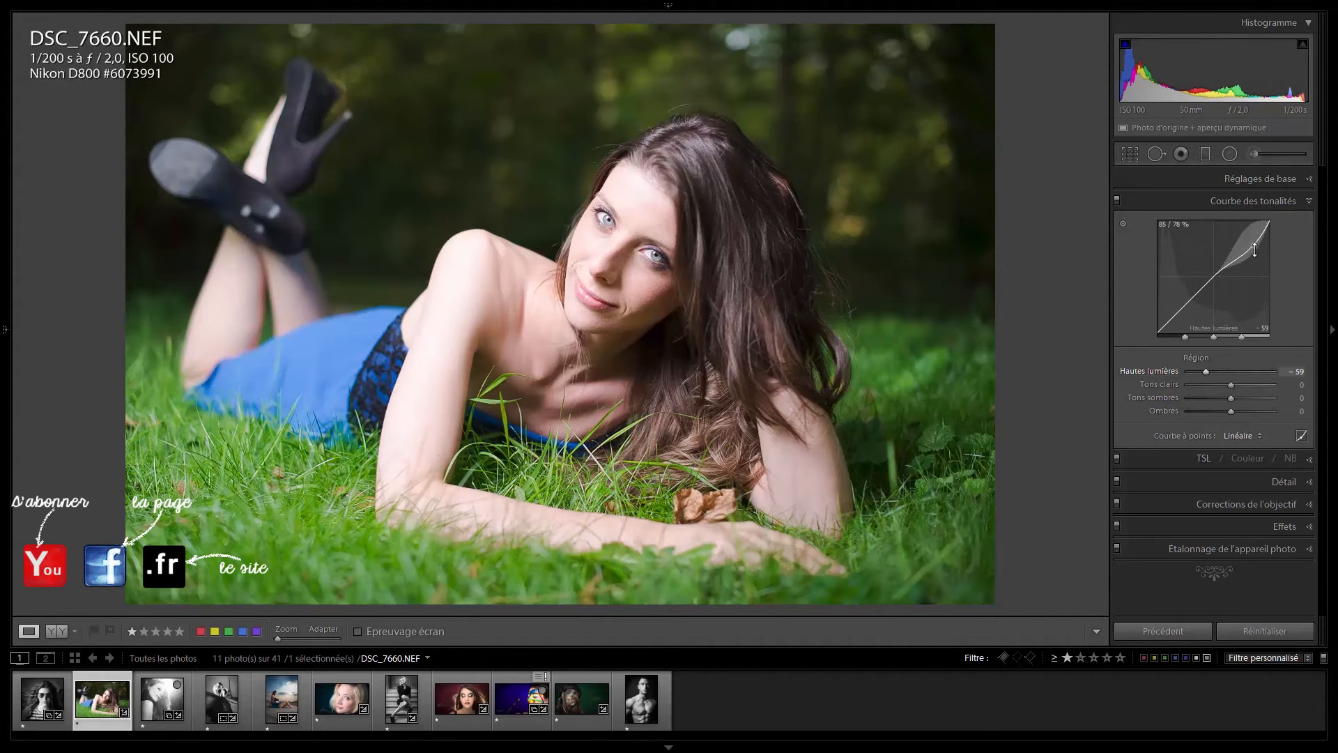
drag(1255, 250, 1255, 258)
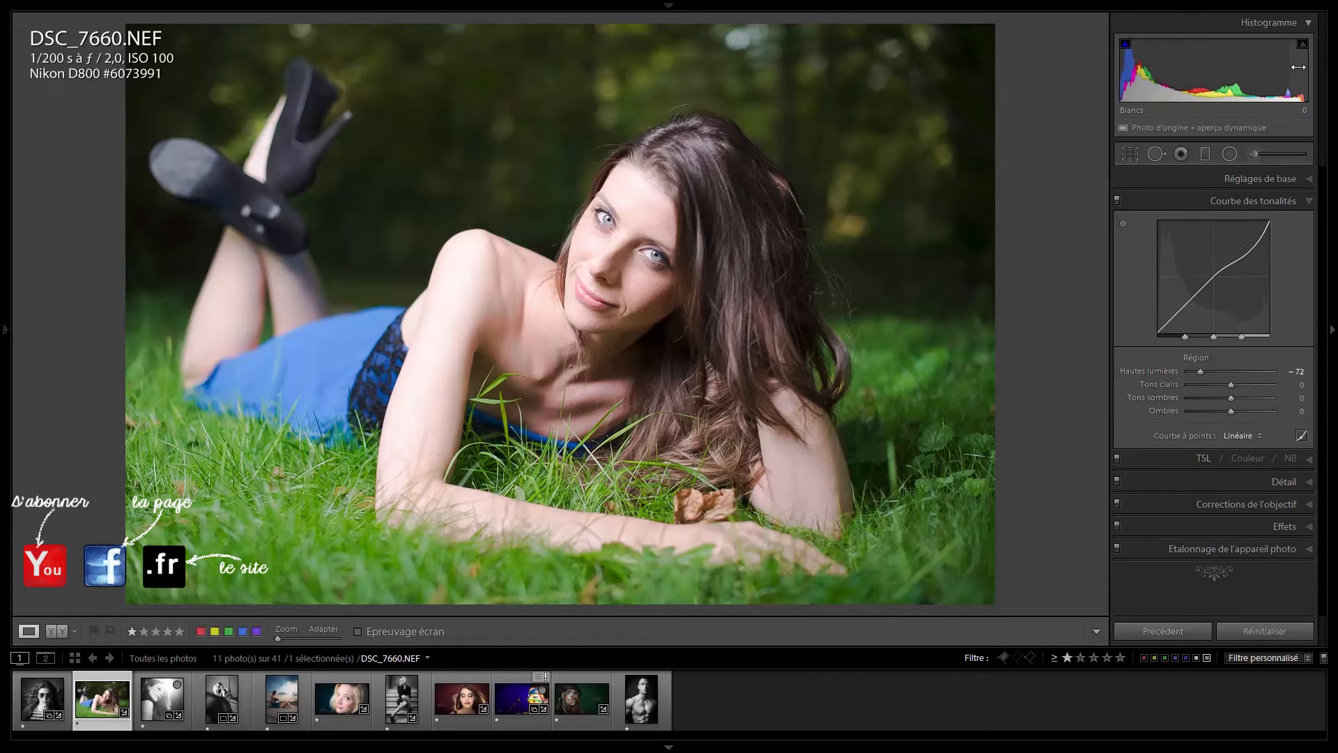
mouse_move(1297, 78)
mouse_down()
mouse_move(1275, 78)
mouse_move(1294, 78)
mouse_up()
key(ctrl+z)
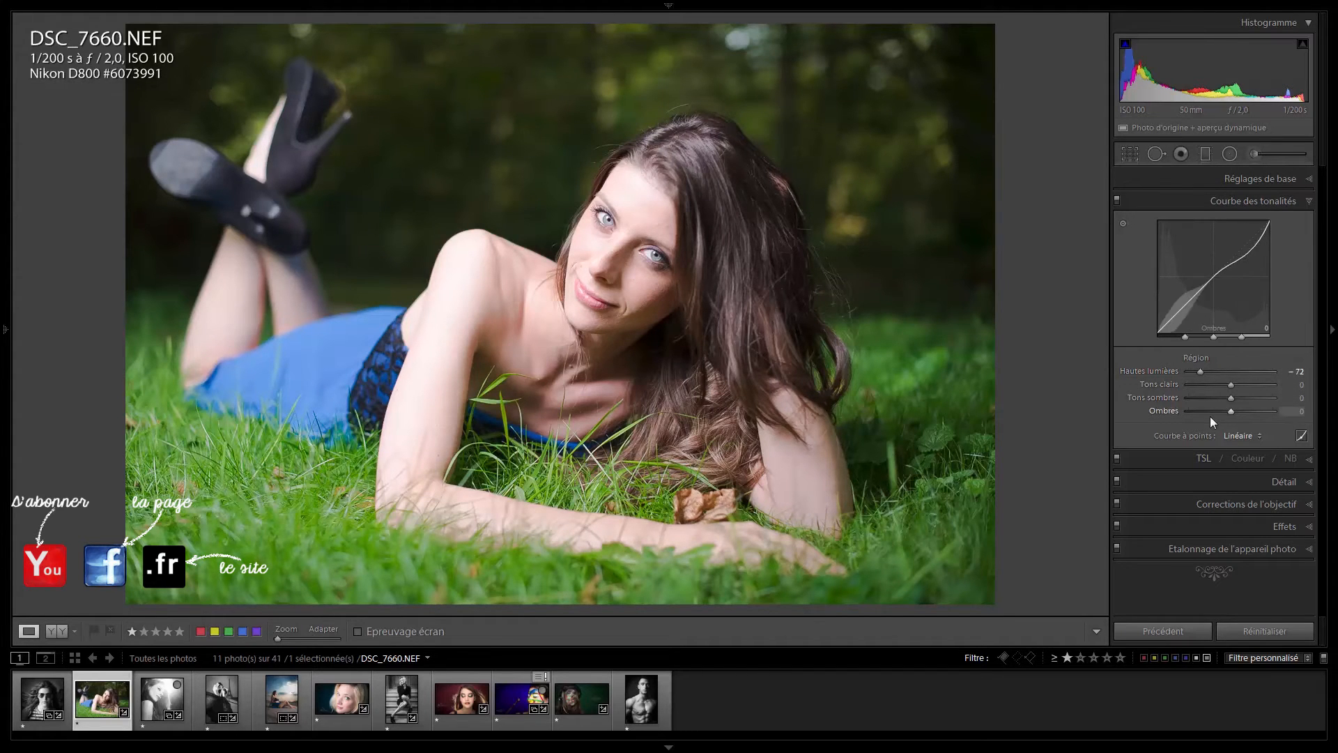
Try an S-shaped RGB point curve with a highlight point at about 80.4 / 89.0 % and a lowered shadow point, and remove both points
click(1301, 437)
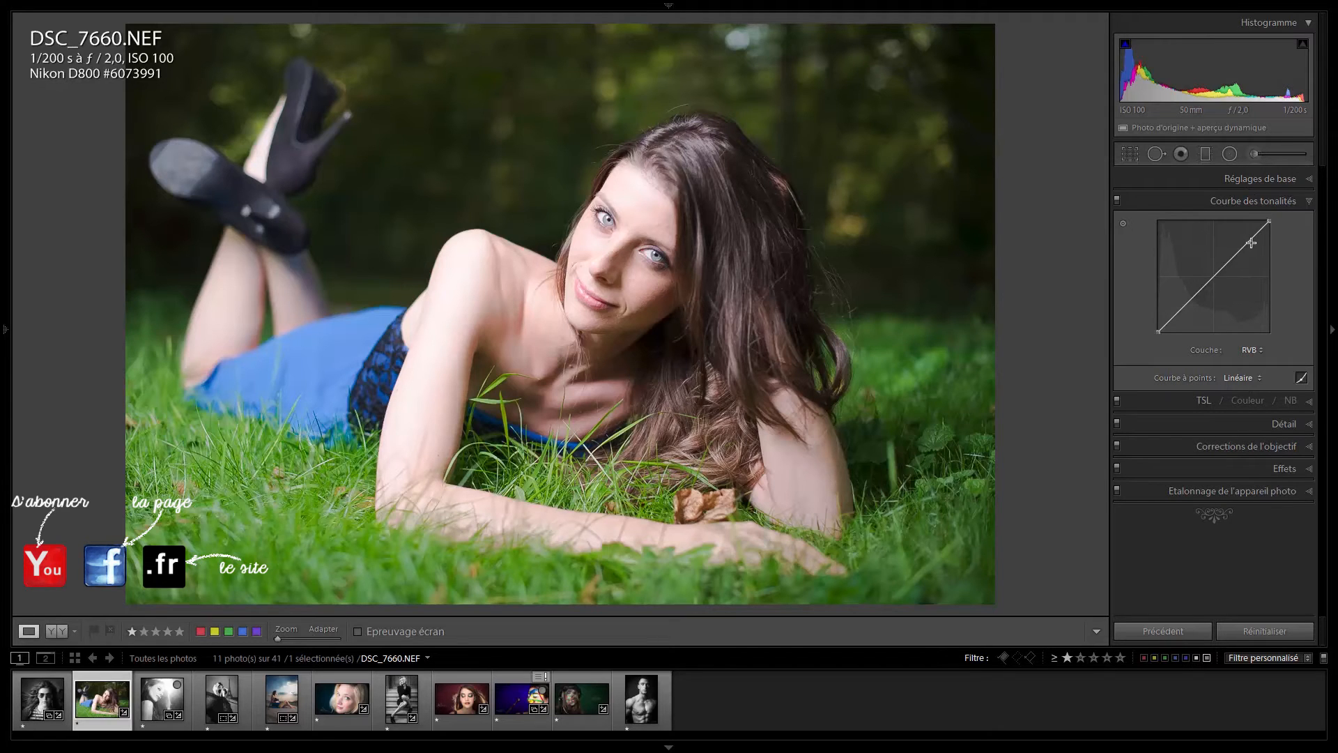
drag(1251, 242, 1248, 232)
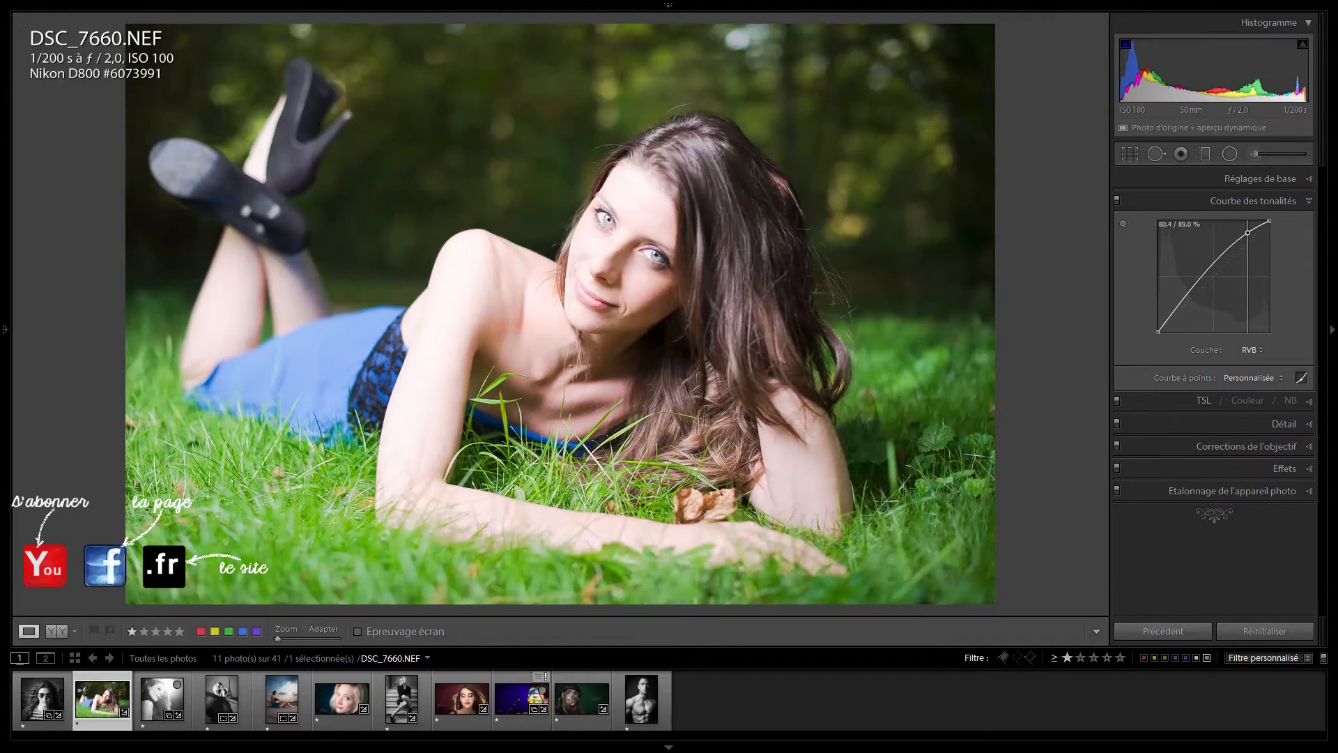
drag(1188, 300, 1189, 311)
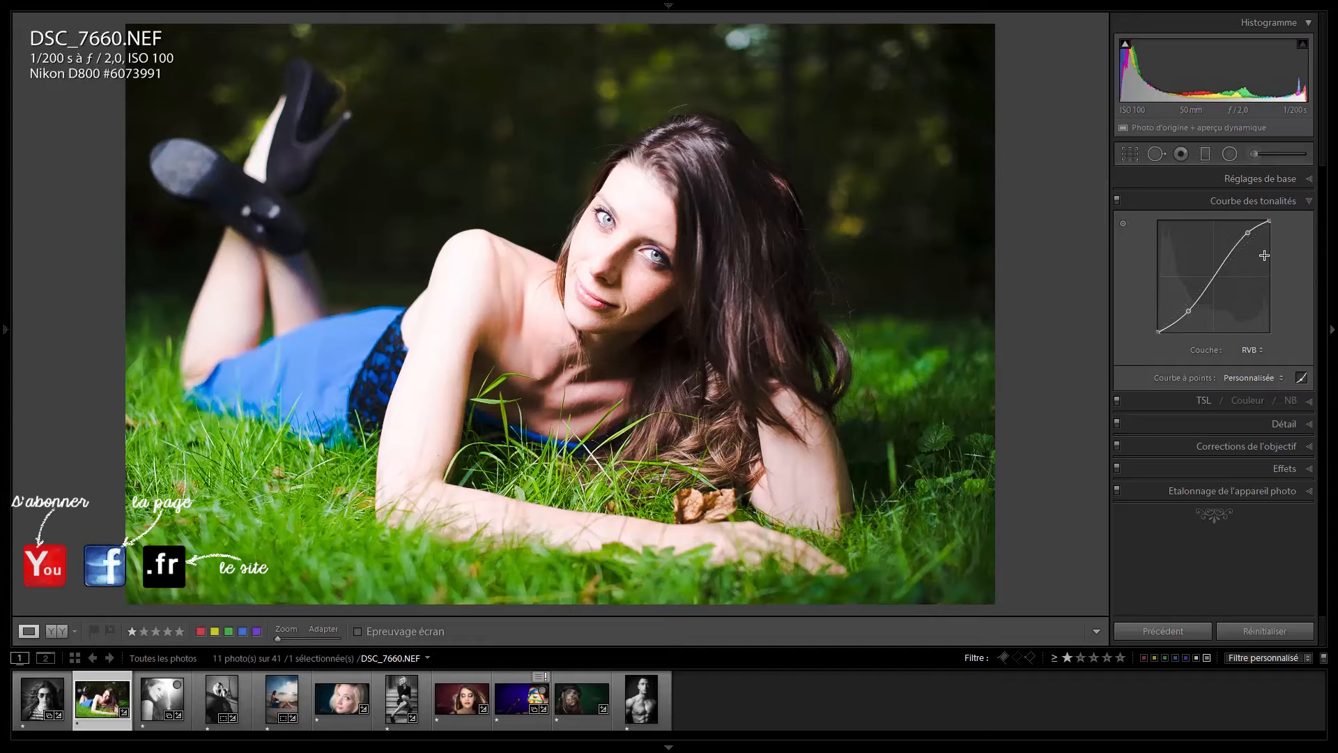
double_click(1249, 234)
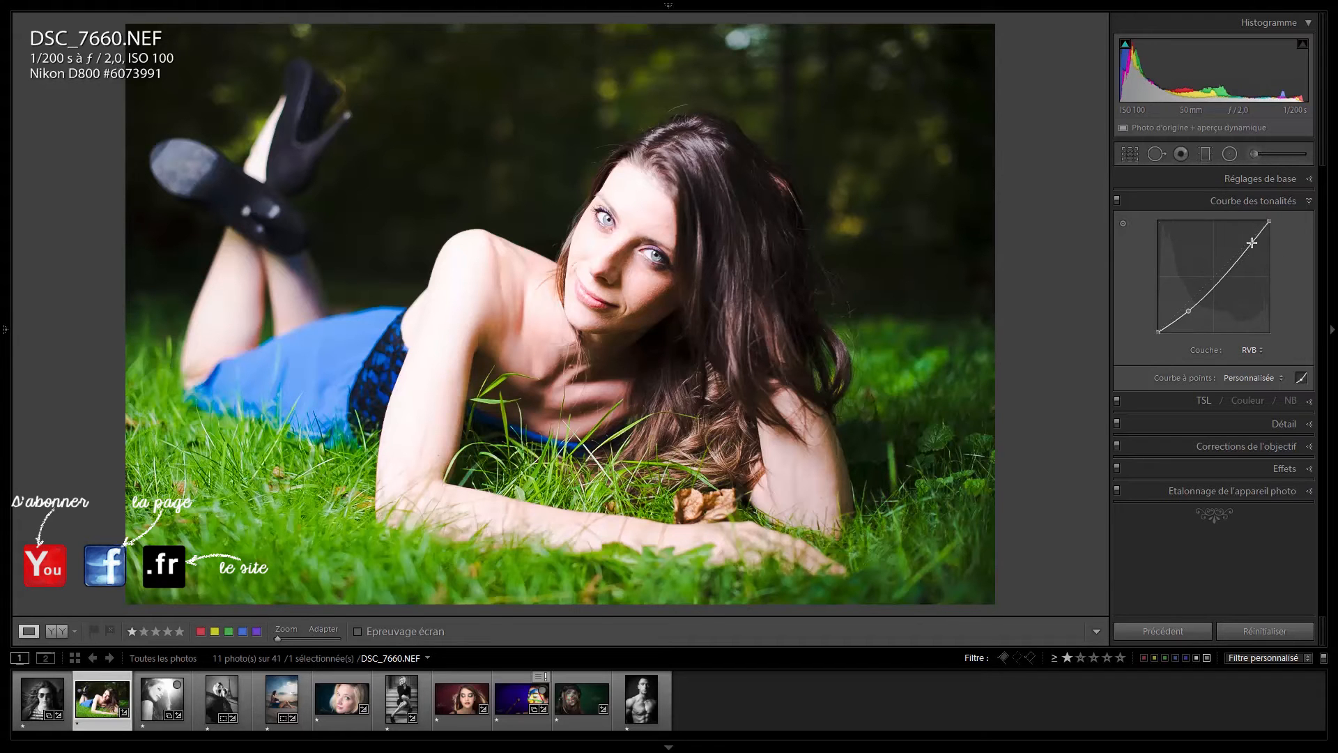
double_click(1187, 312)
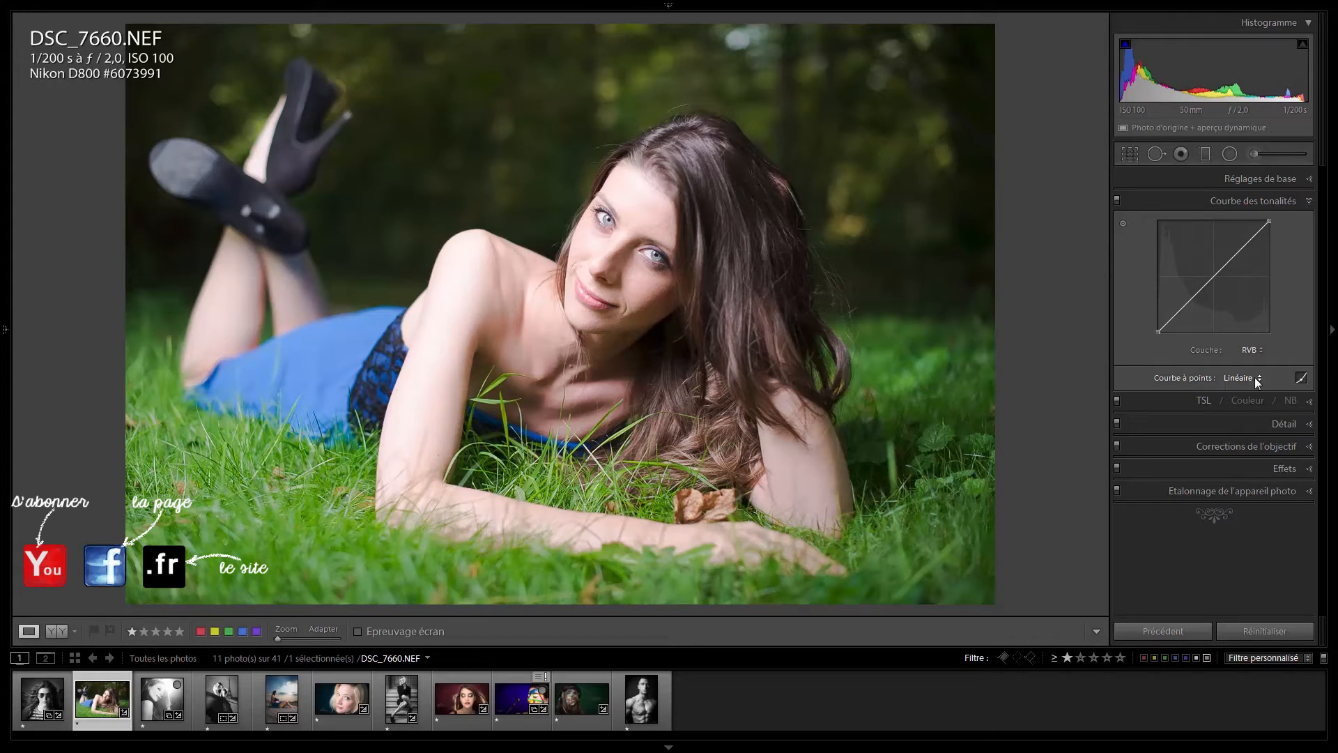
View the curve's channel choices, and try brightening the shoulder skin with the curve's targeted adjustment before removing the added point
click(1247, 353)
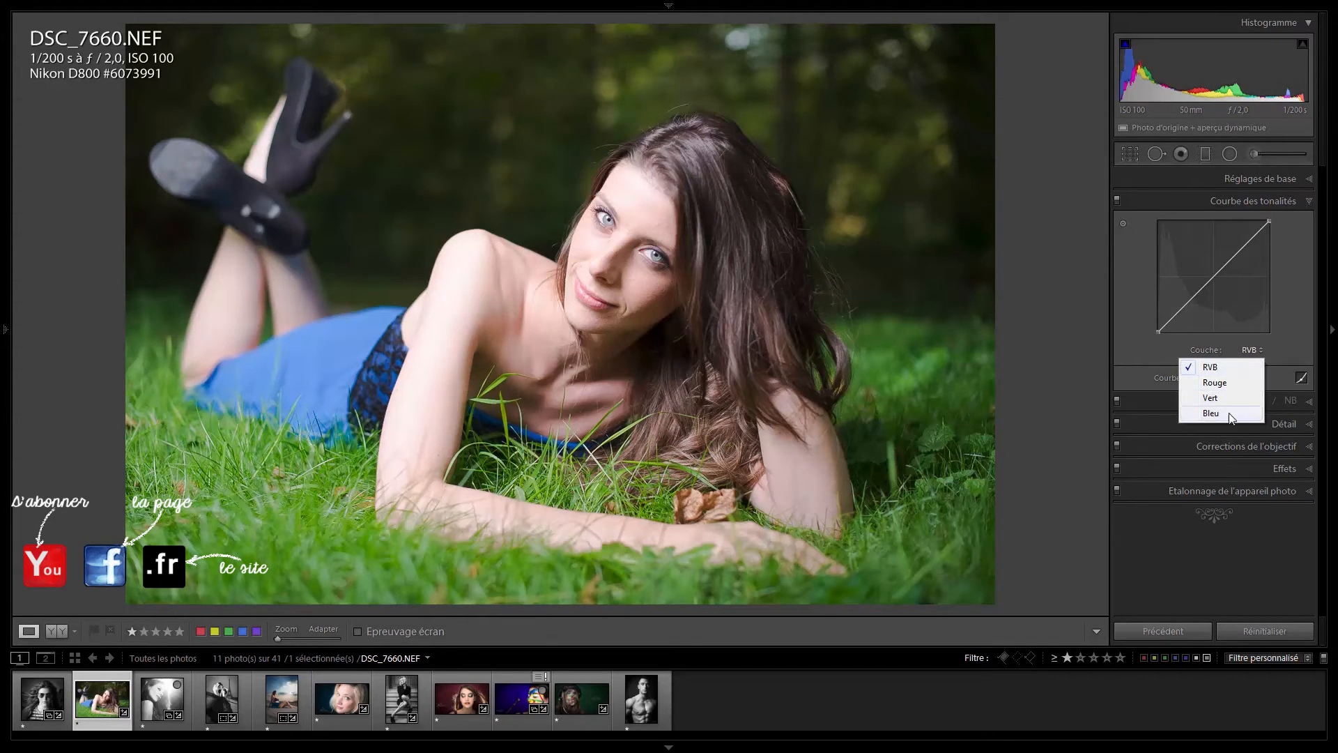
click(1307, 332)
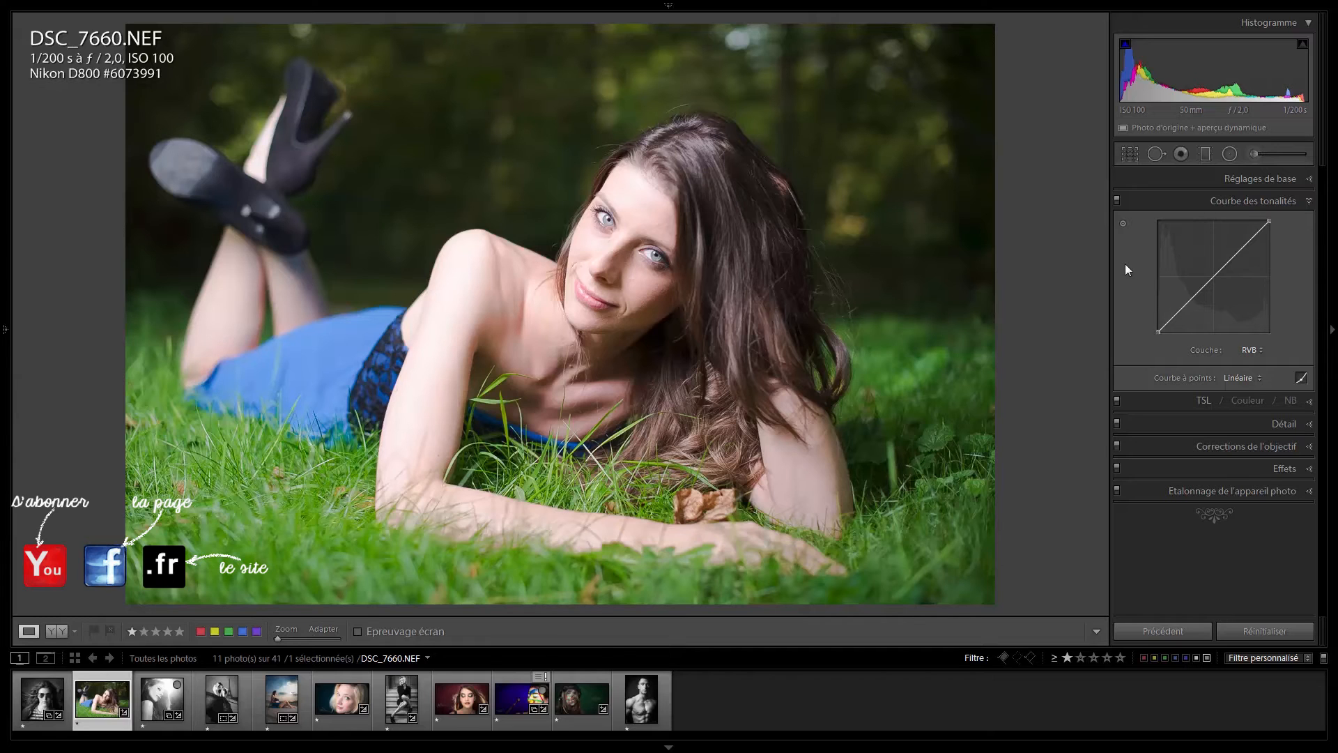
click(1124, 223)
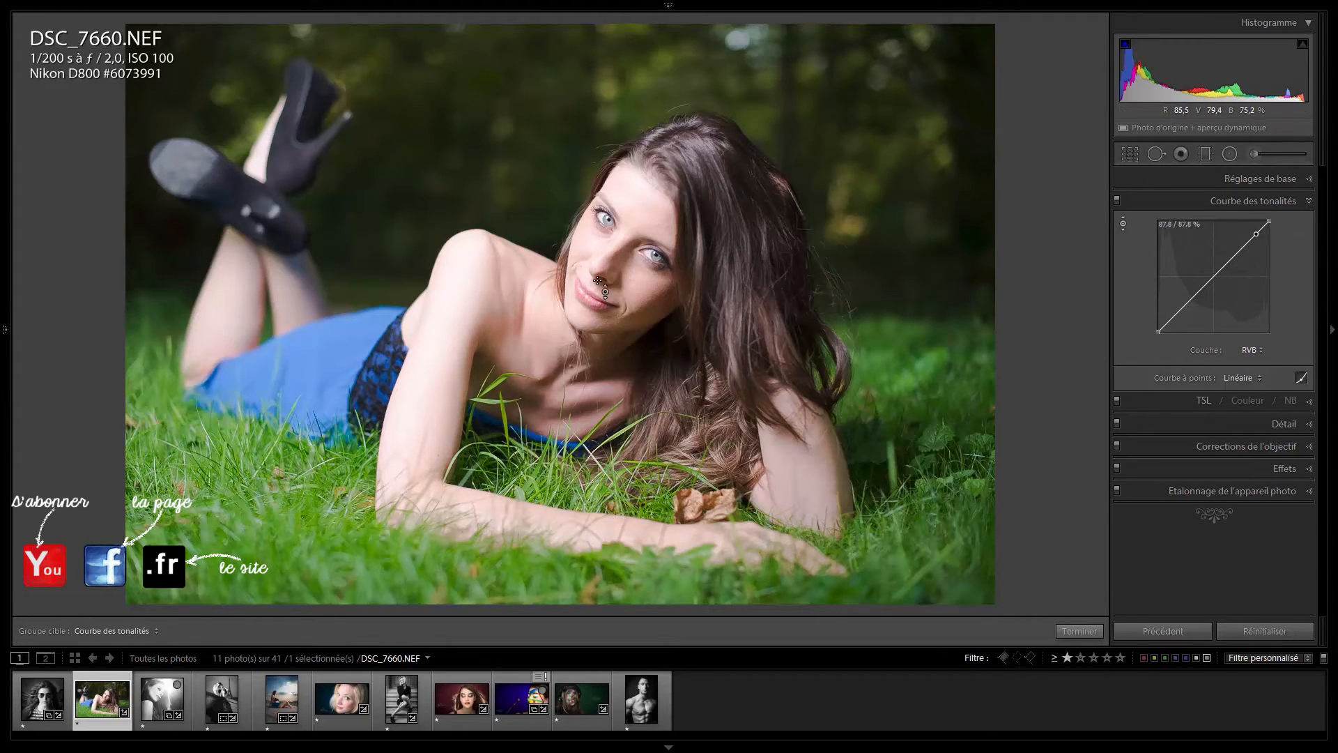
click(456, 261)
mouse_move(456, 261)
mouse_down()
mouse_move(457, 231)
mouse_move(457, 335)
mouse_move(457, 251)
mouse_up()
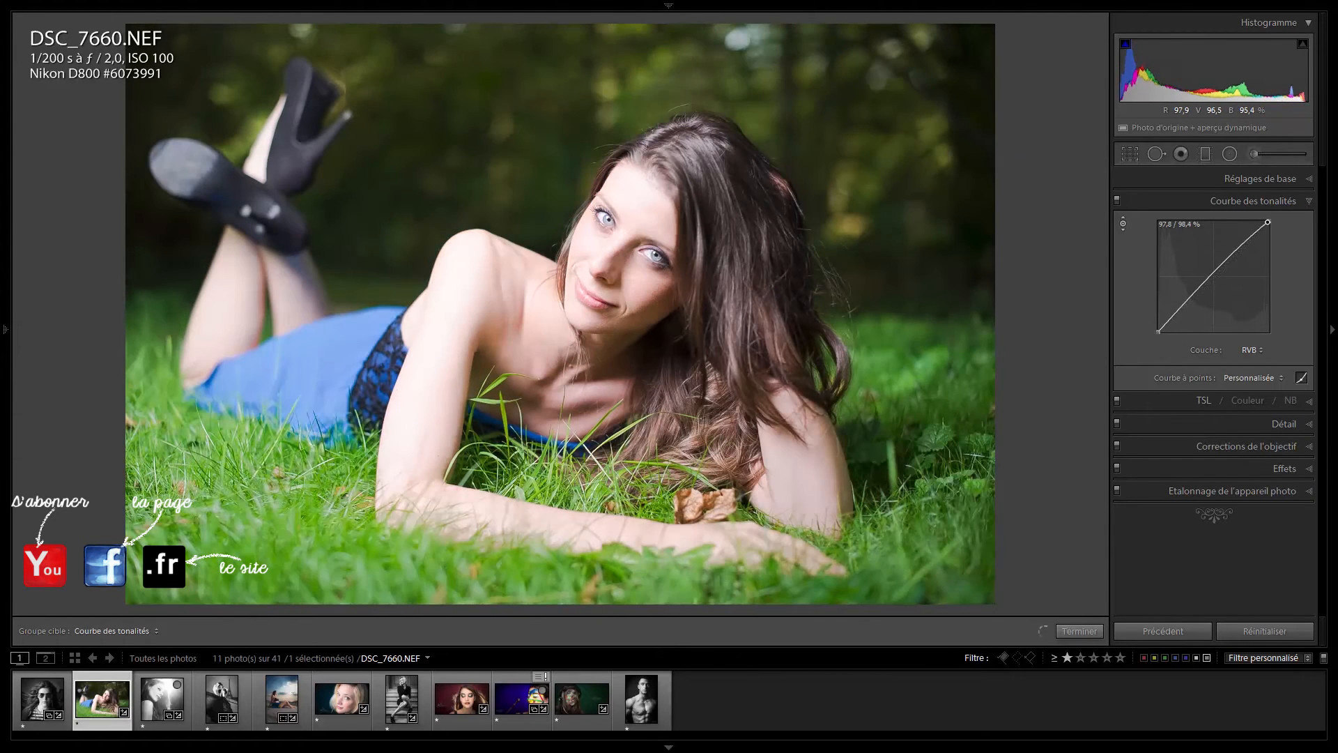
double_click(1268, 222)
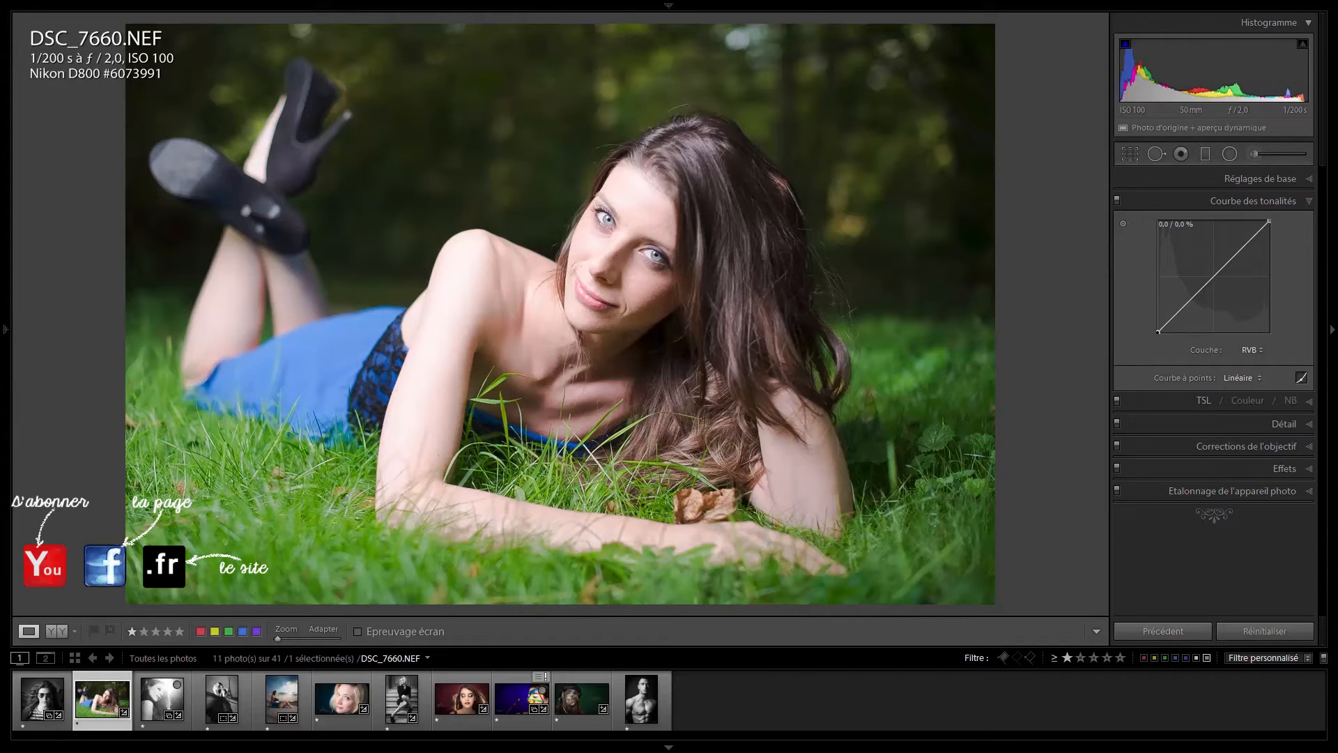
Try a faded look on the point curve by raising the black point to about 15% and lowering the white point to about 85%
mouse_move(1158, 332)
mouse_down()
mouse_move(1147, 296)
mouse_move(1158, 315)
mouse_up()
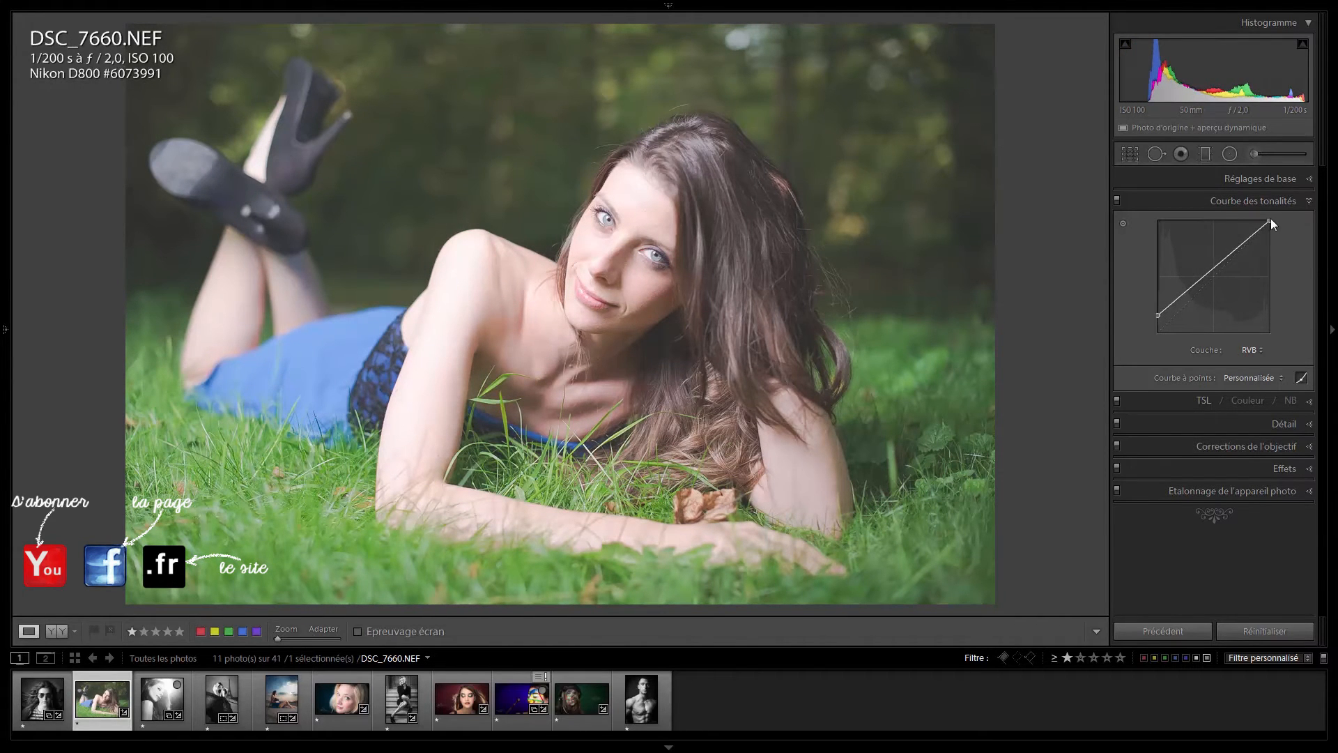
drag(1270, 220, 1269, 237)
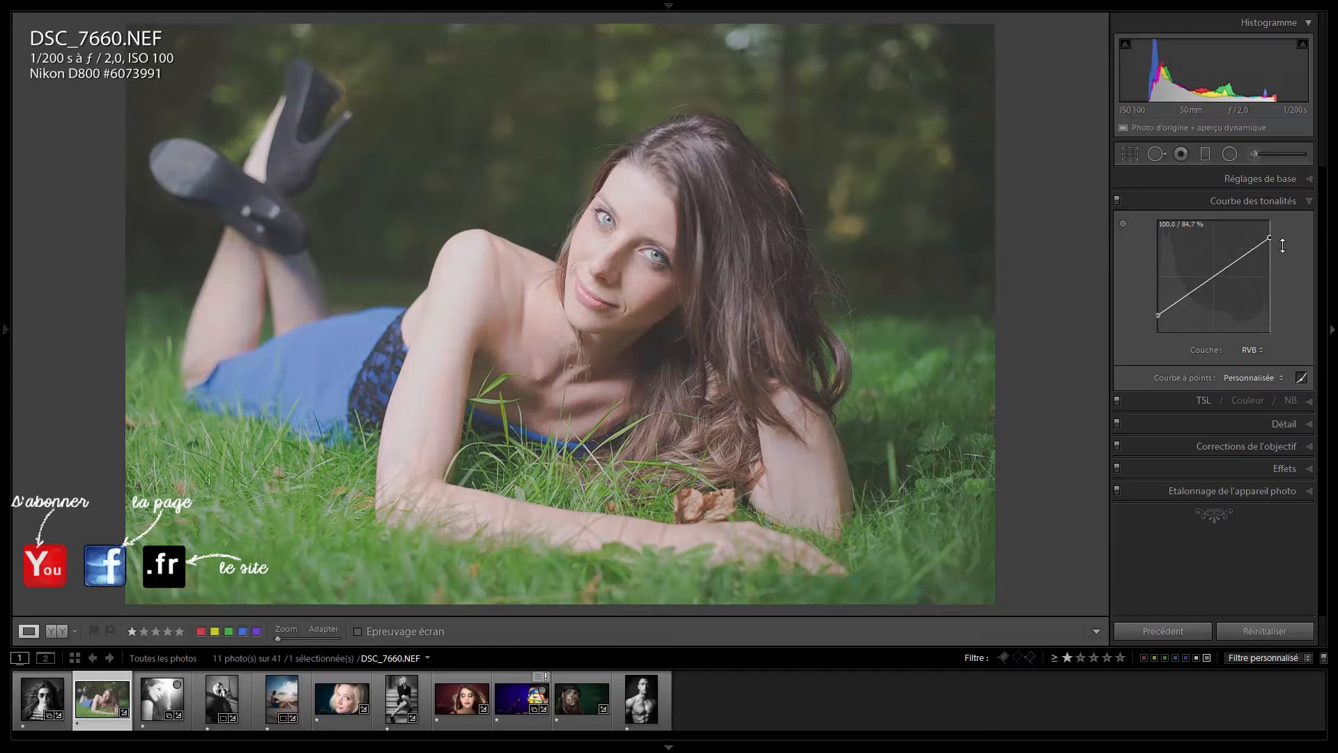
key(ctrl+z)
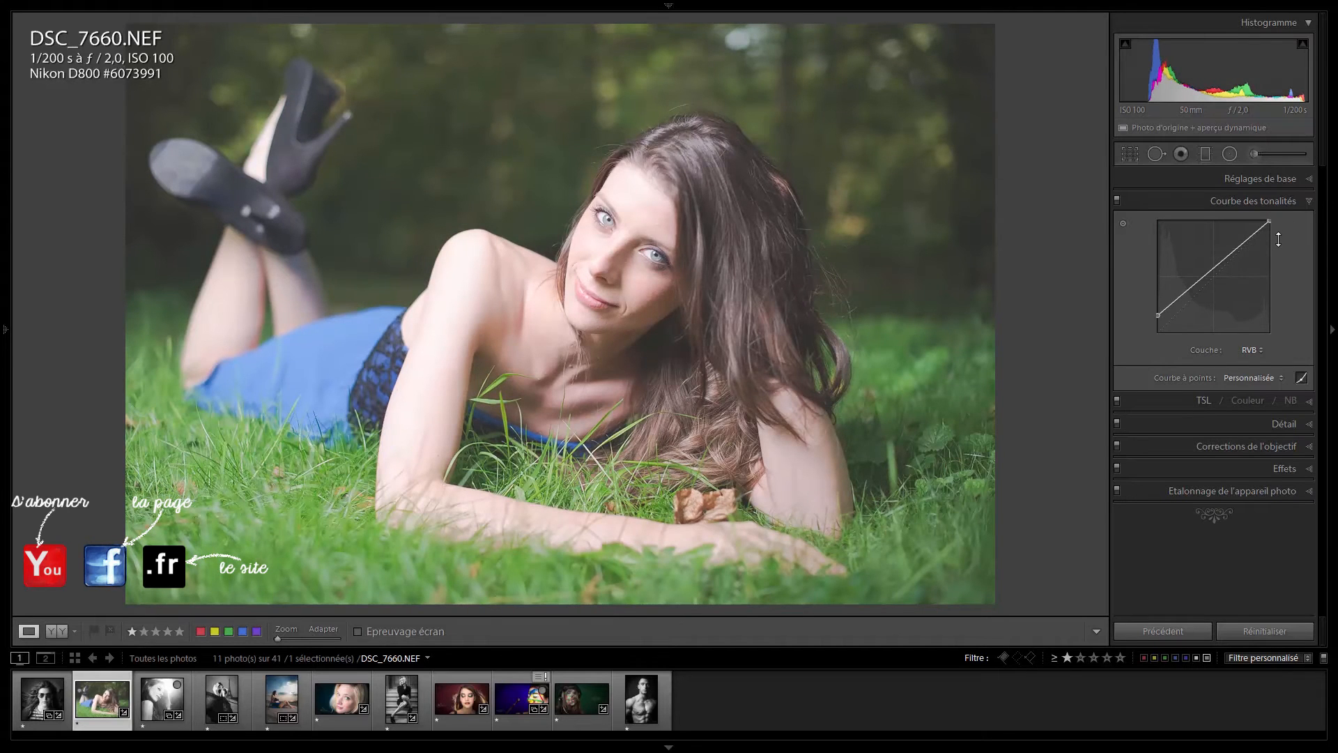
key(ctrl+y)
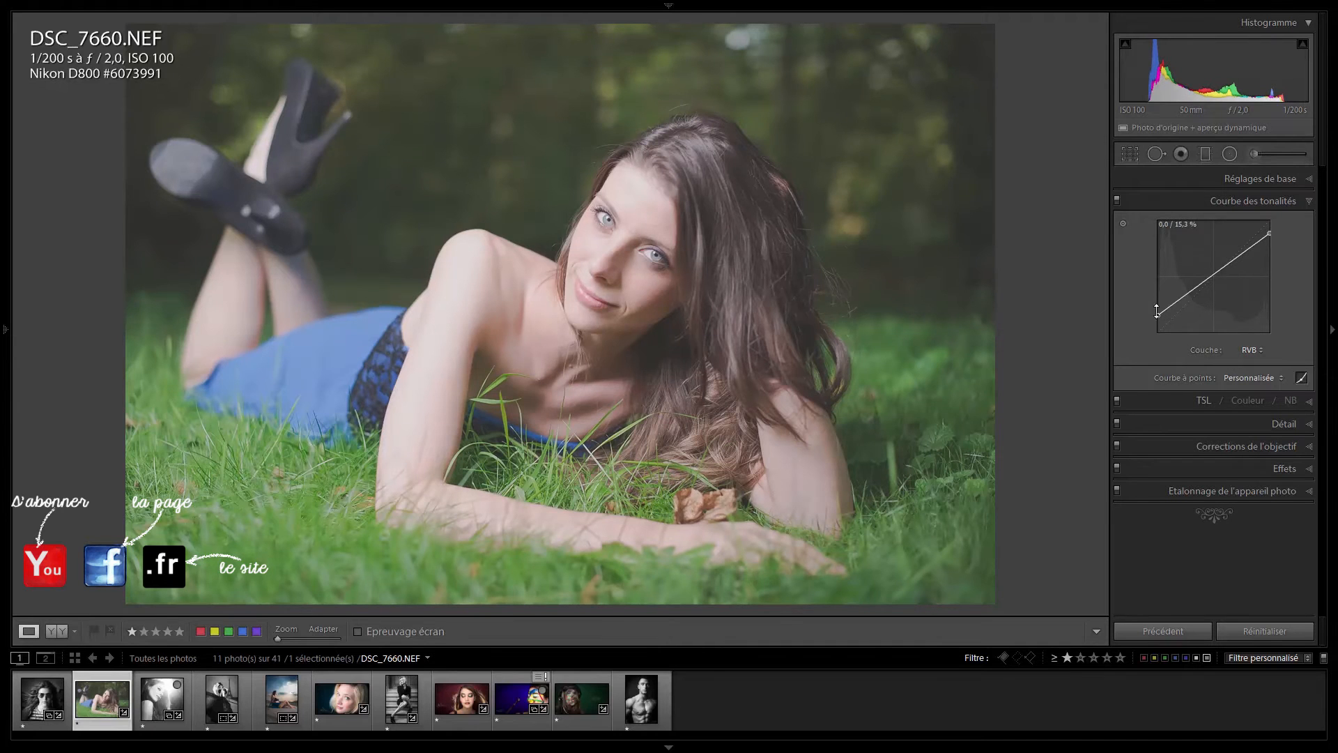
drag(1157, 312, 1157, 317)
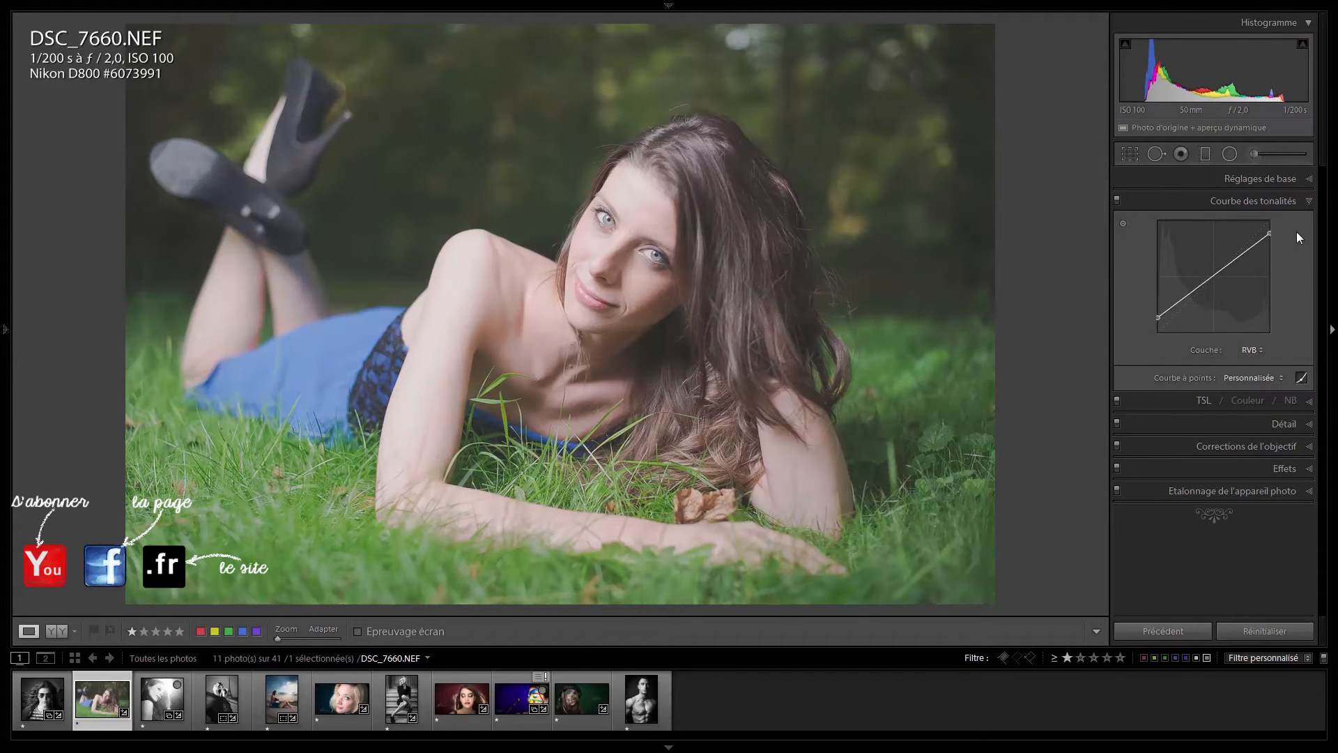
View the dehaze setting in the effects, and reset the faded point curve to linear
click(1281, 201)
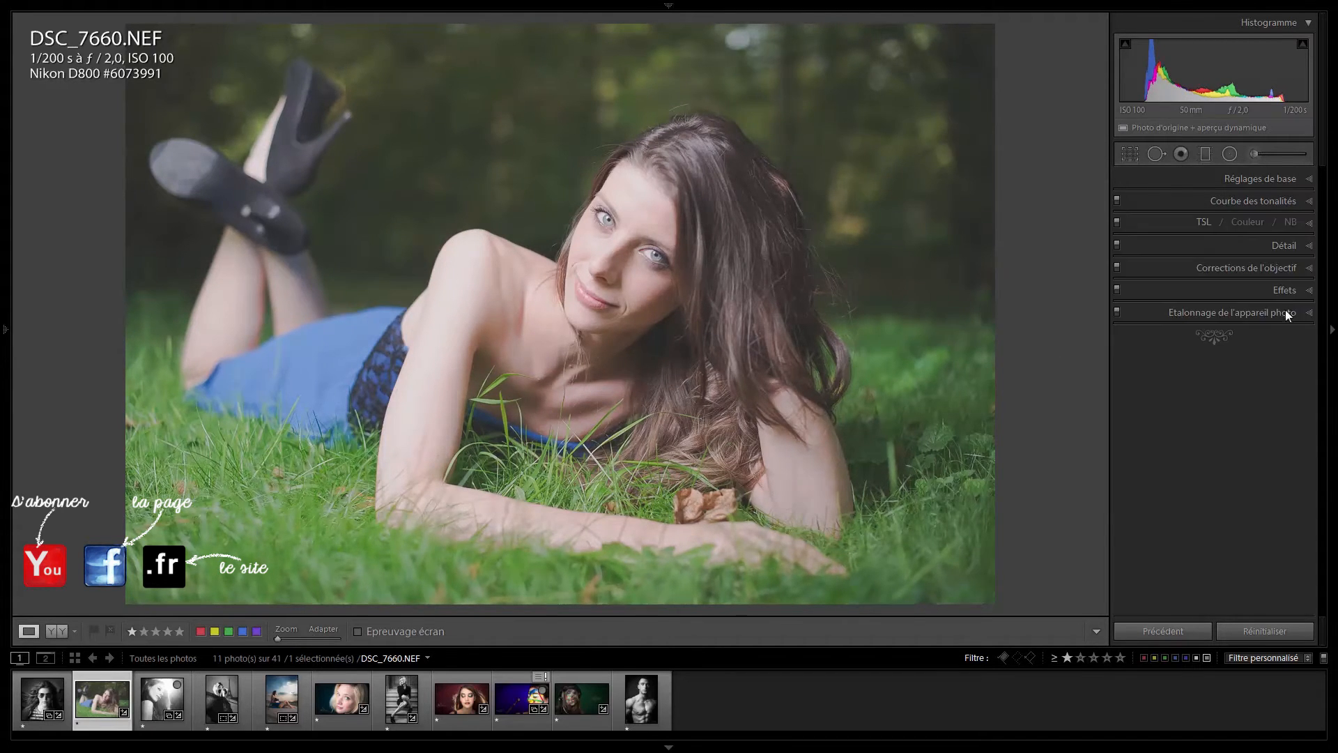
click(1286, 291)
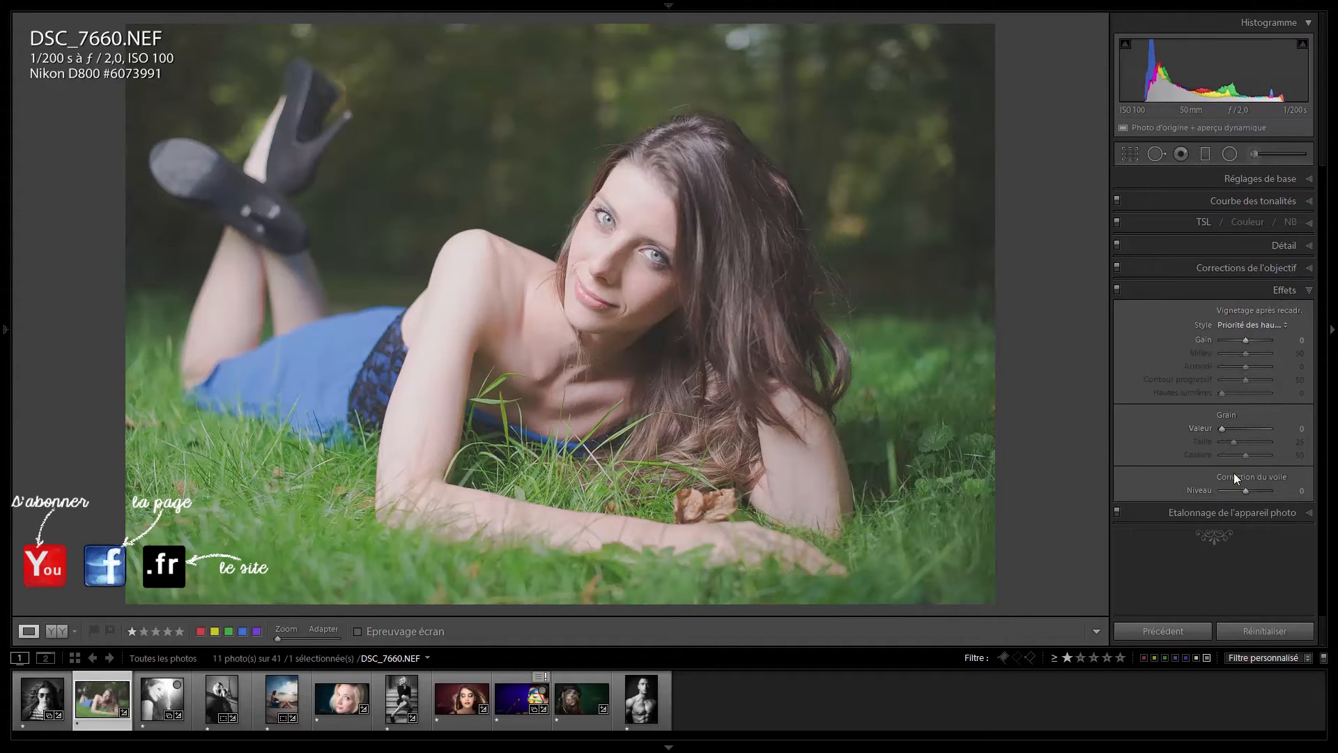
click(1291, 204)
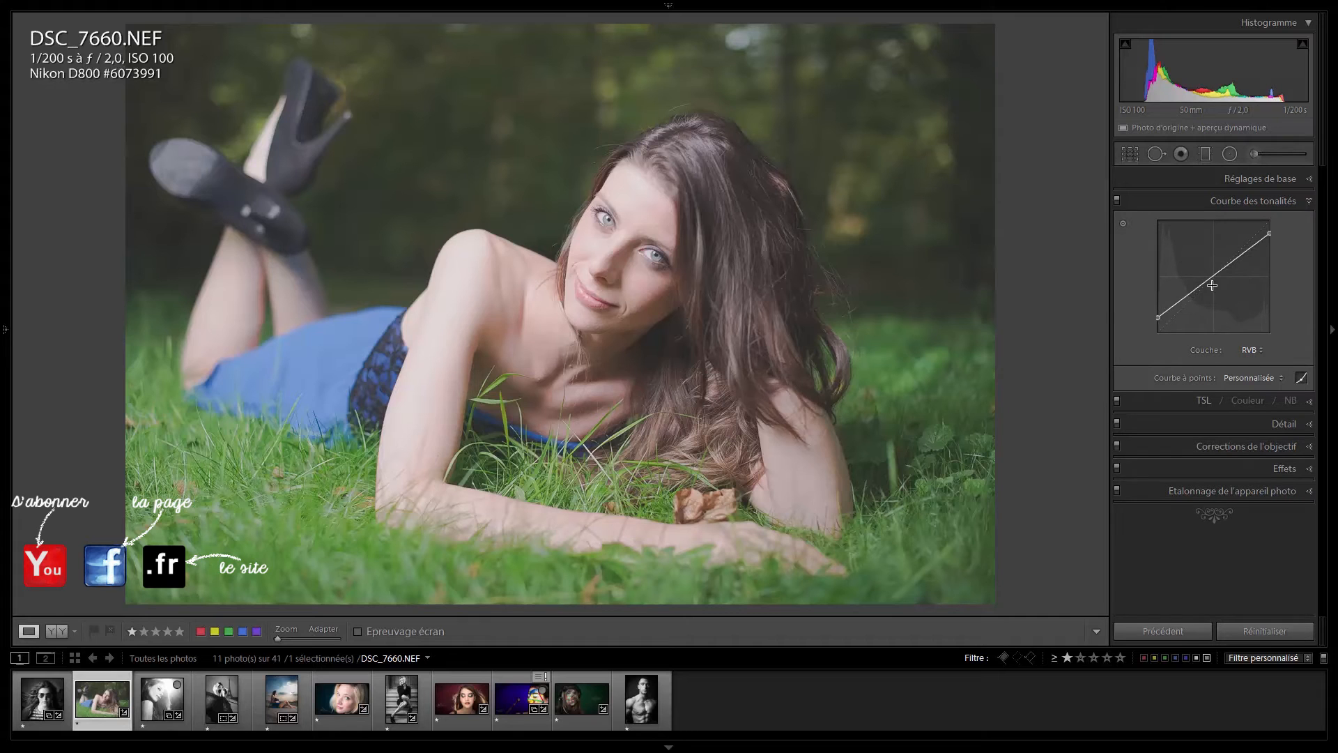
double_click(1158, 317)
Try the dehaze amount at -6, -18 and +100, reset it to 0, and return to the basic adjustments
click(1305, 467)
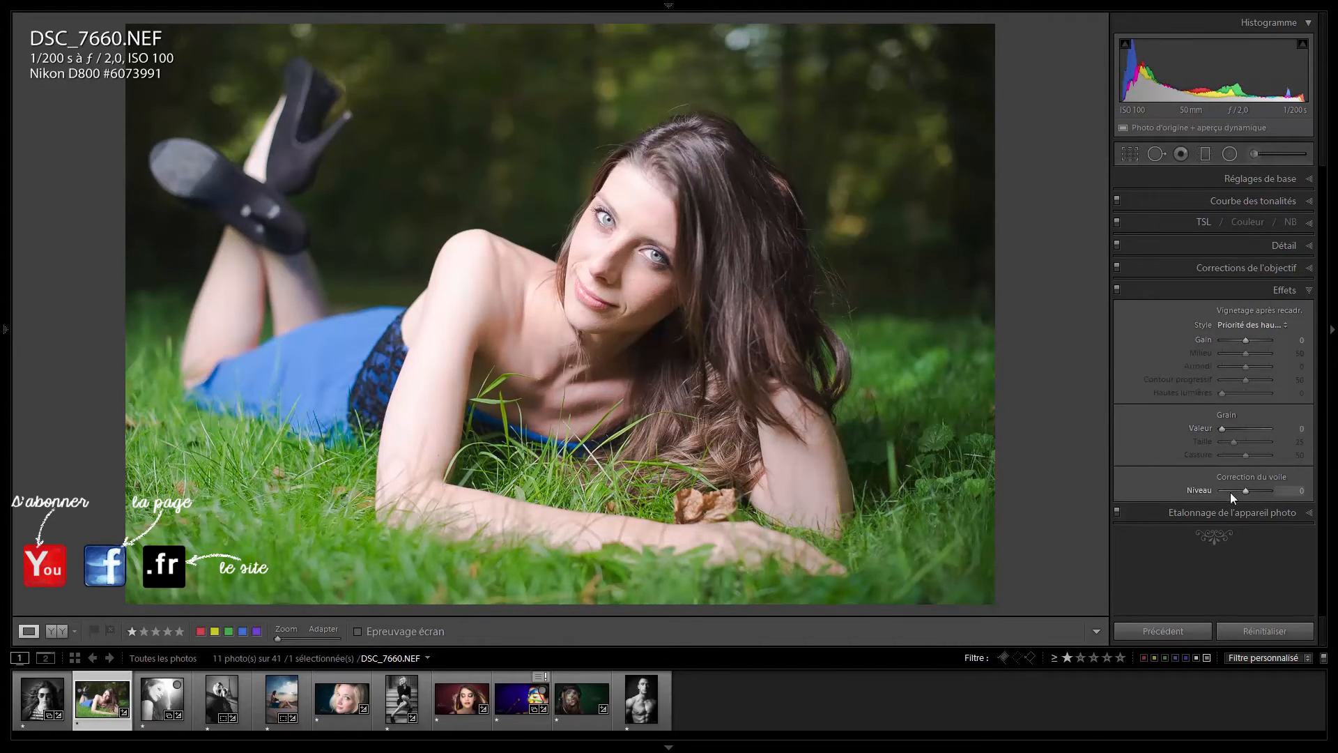
drag(1236, 491, 1247, 492)
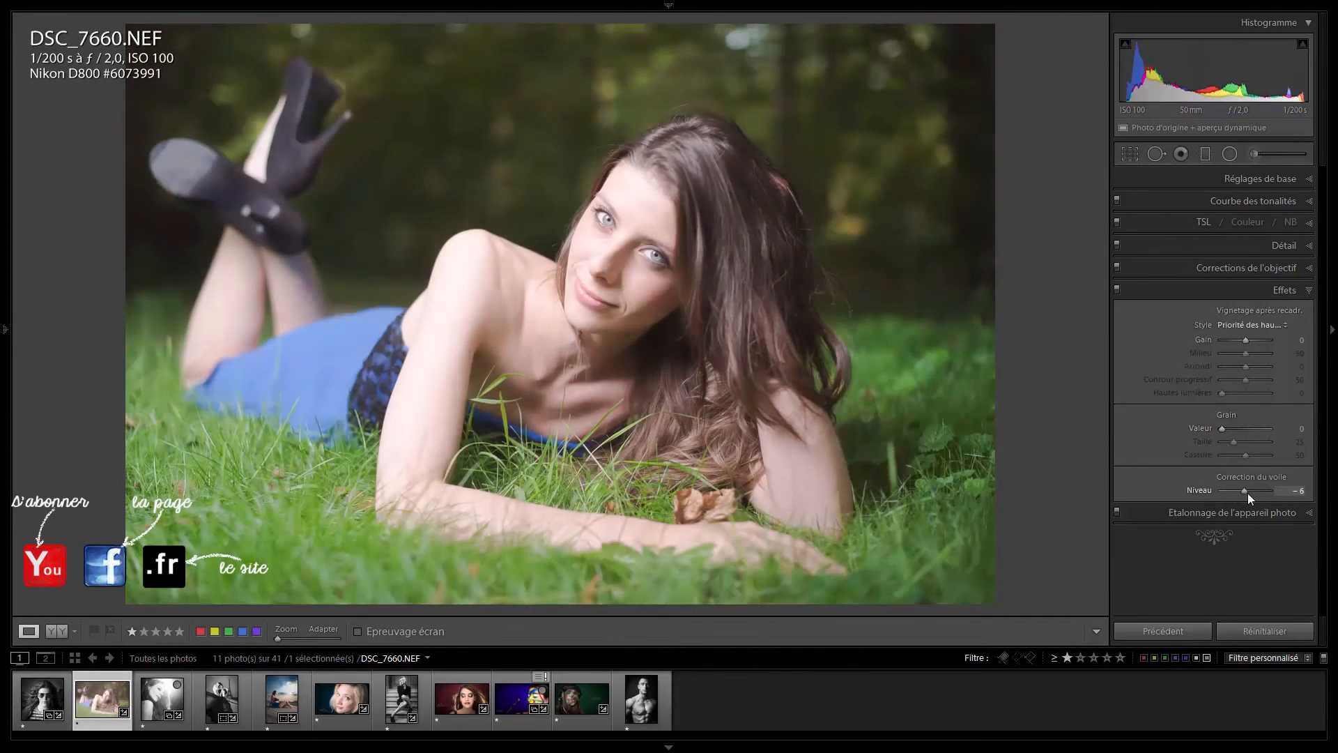
drag(1245, 495, 1245, 497)
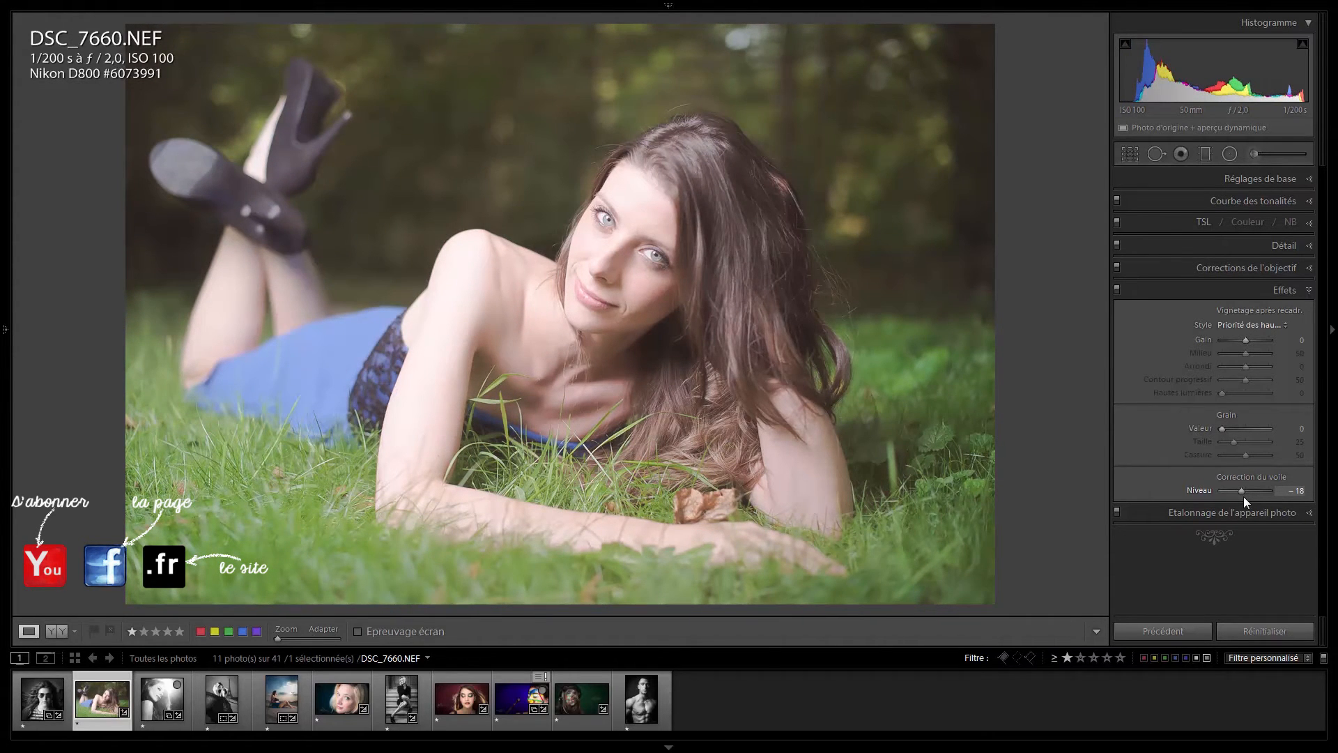
drag(1243, 496, 1288, 495)
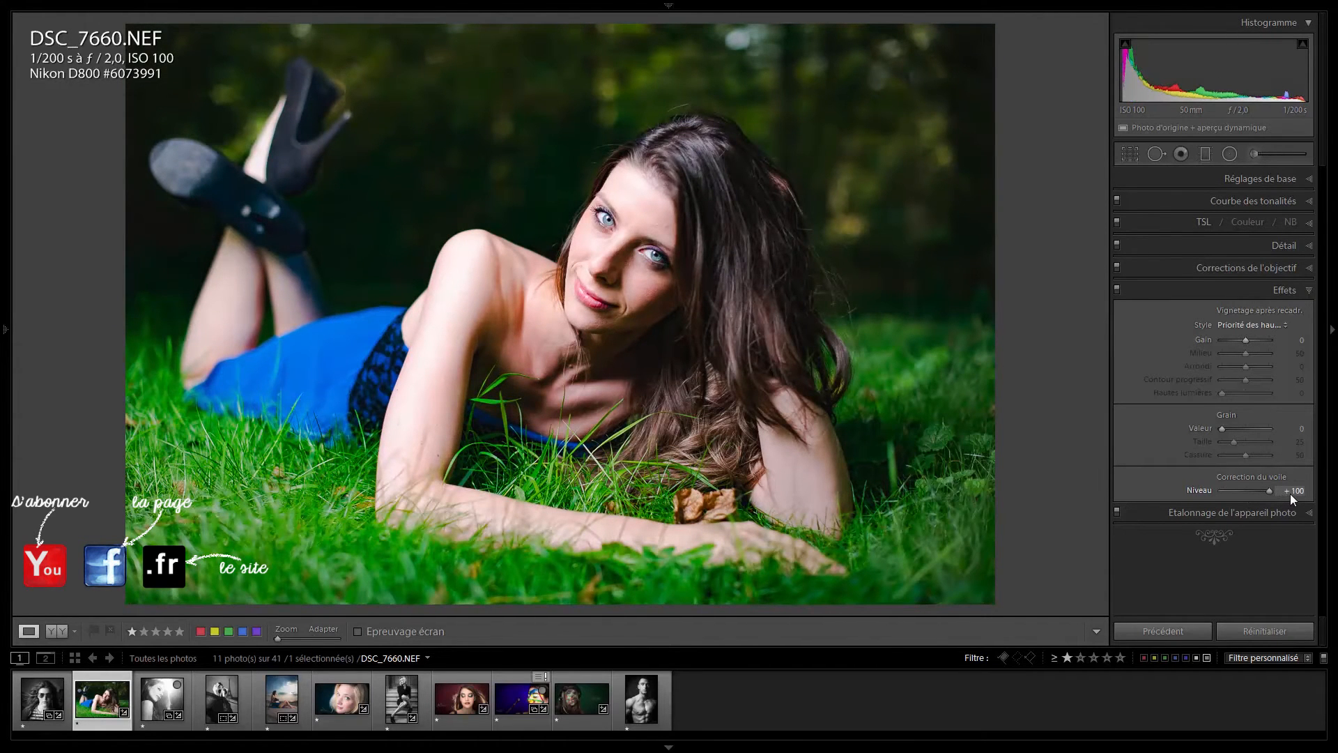
double_click(1273, 476)
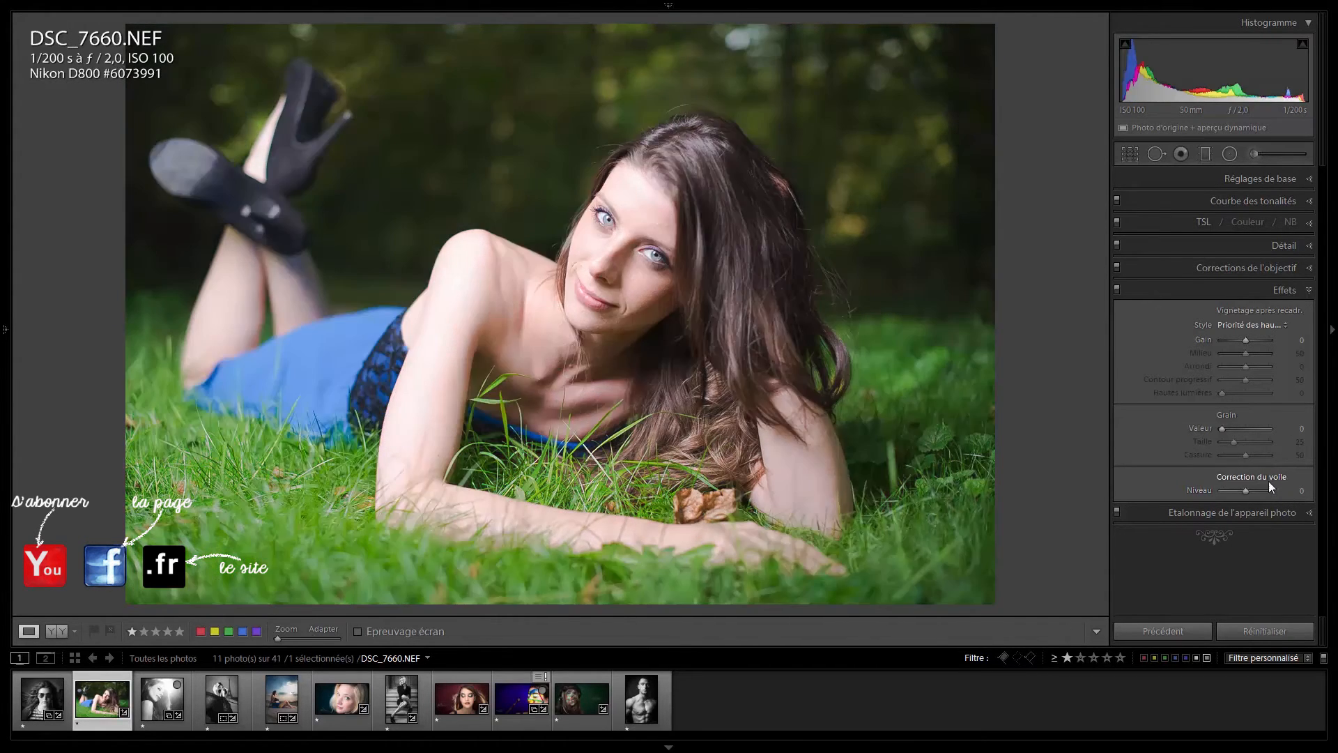
click(1309, 290)
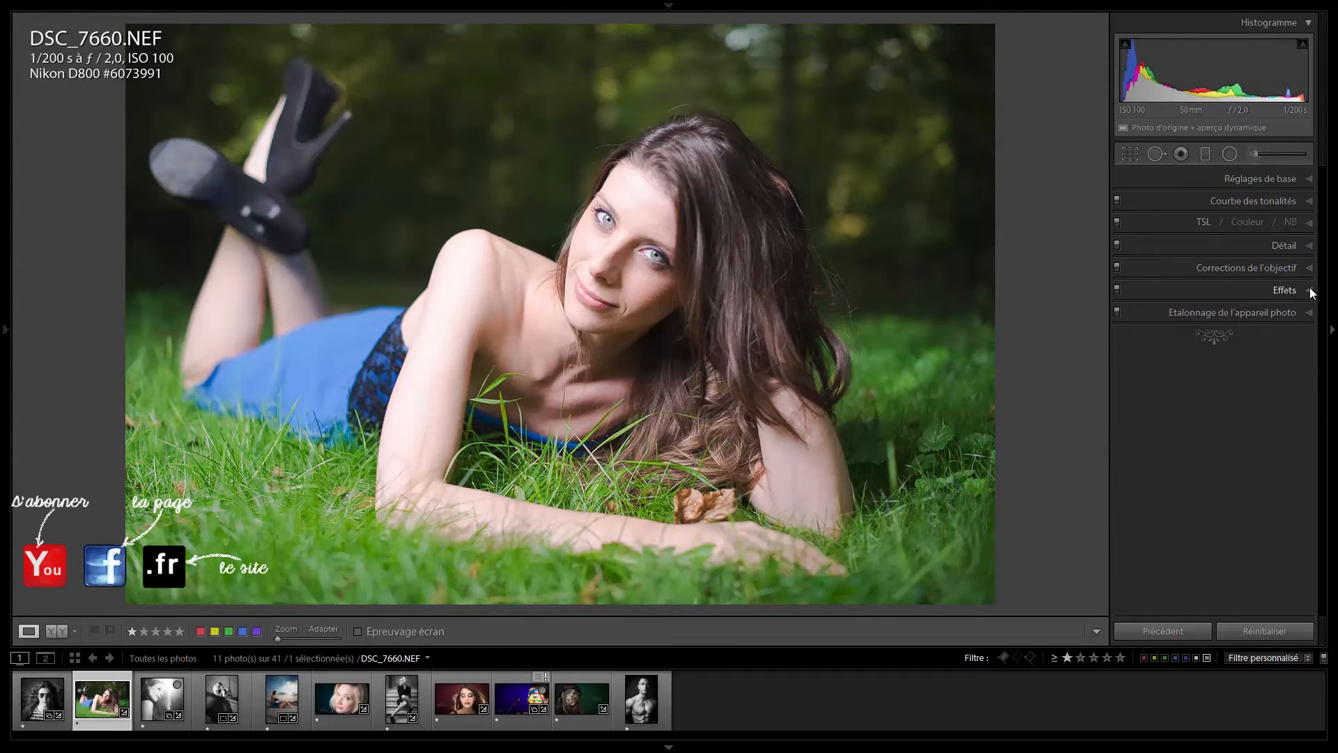
click(1308, 180)
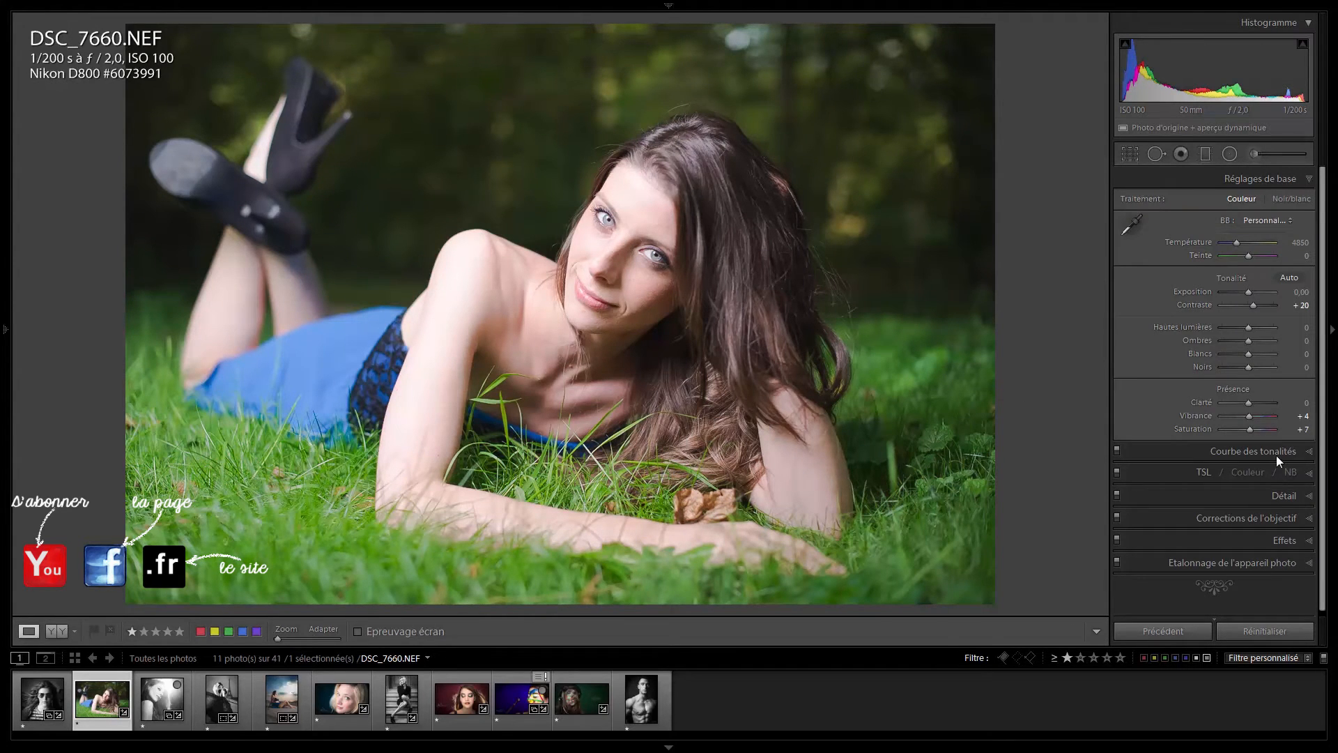
View the hue, saturation, luminance and combined colour sliders of the HSL (TSL) adjustments
click(1309, 479)
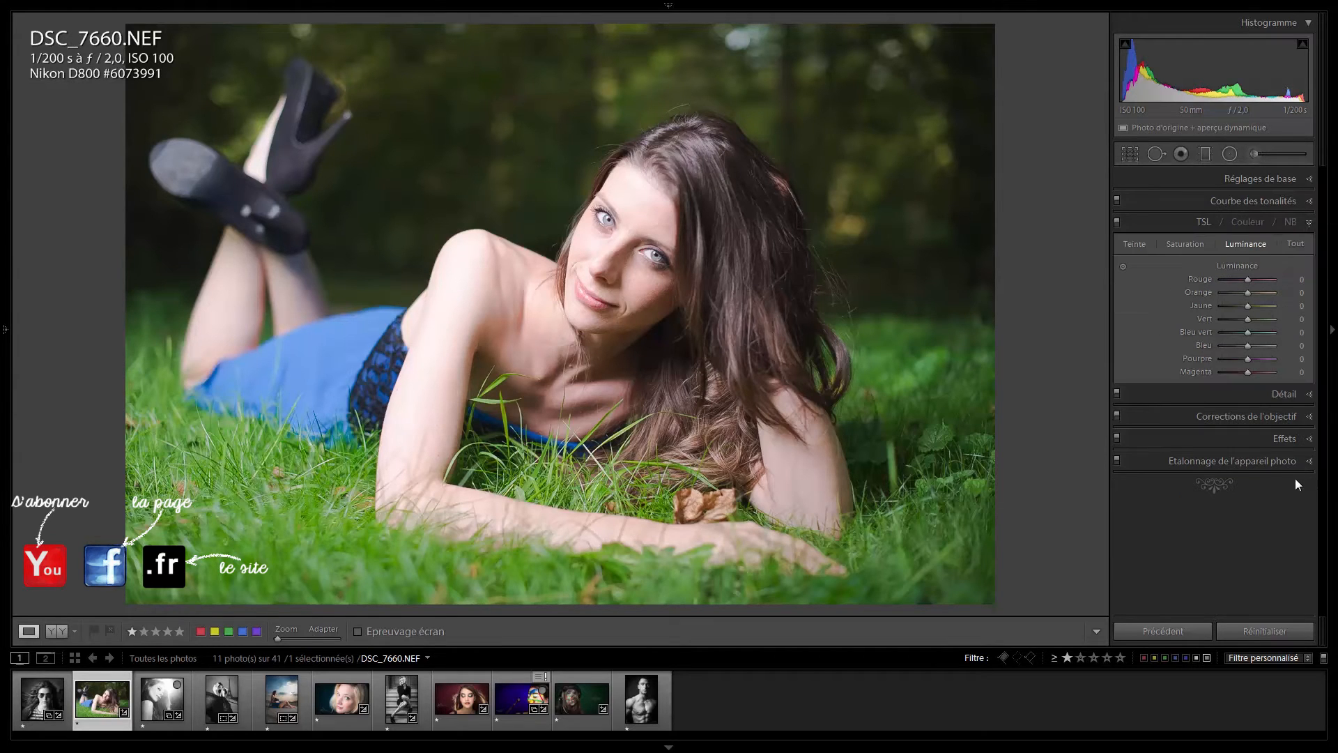
click(1209, 220)
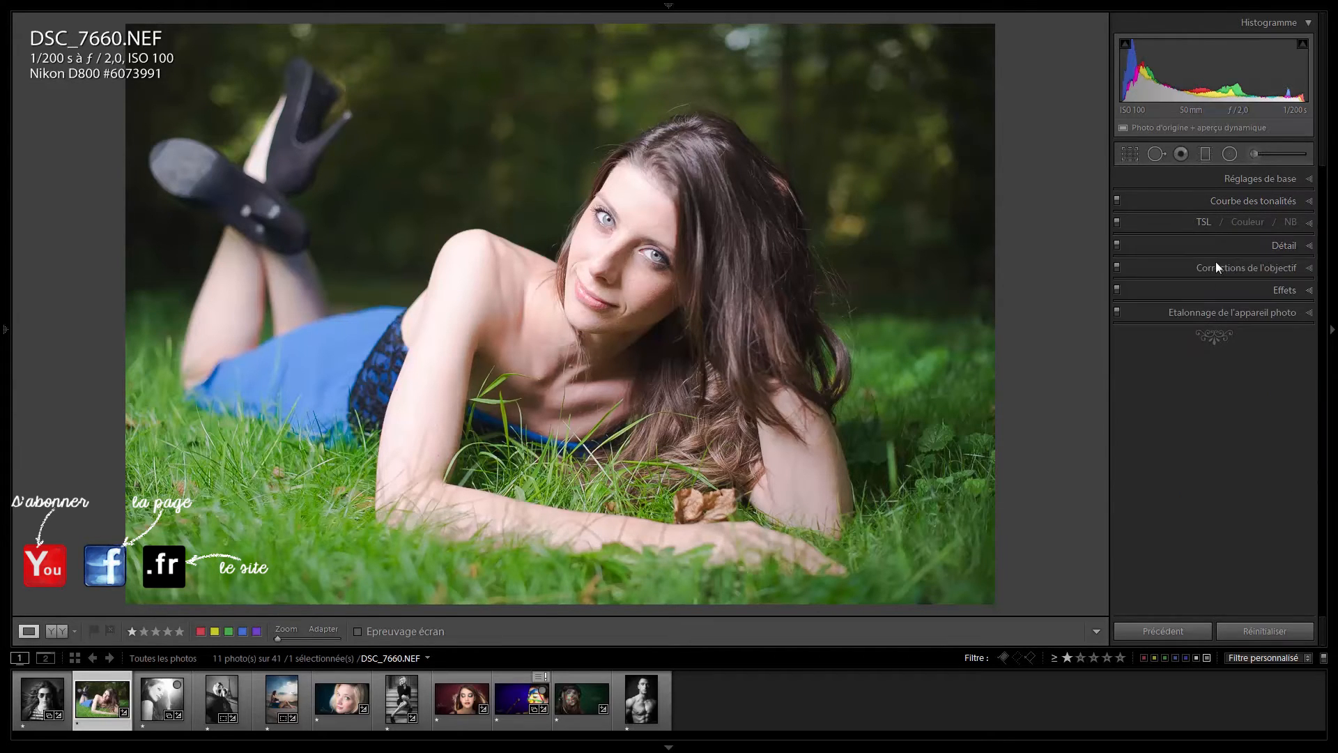
click(1203, 220)
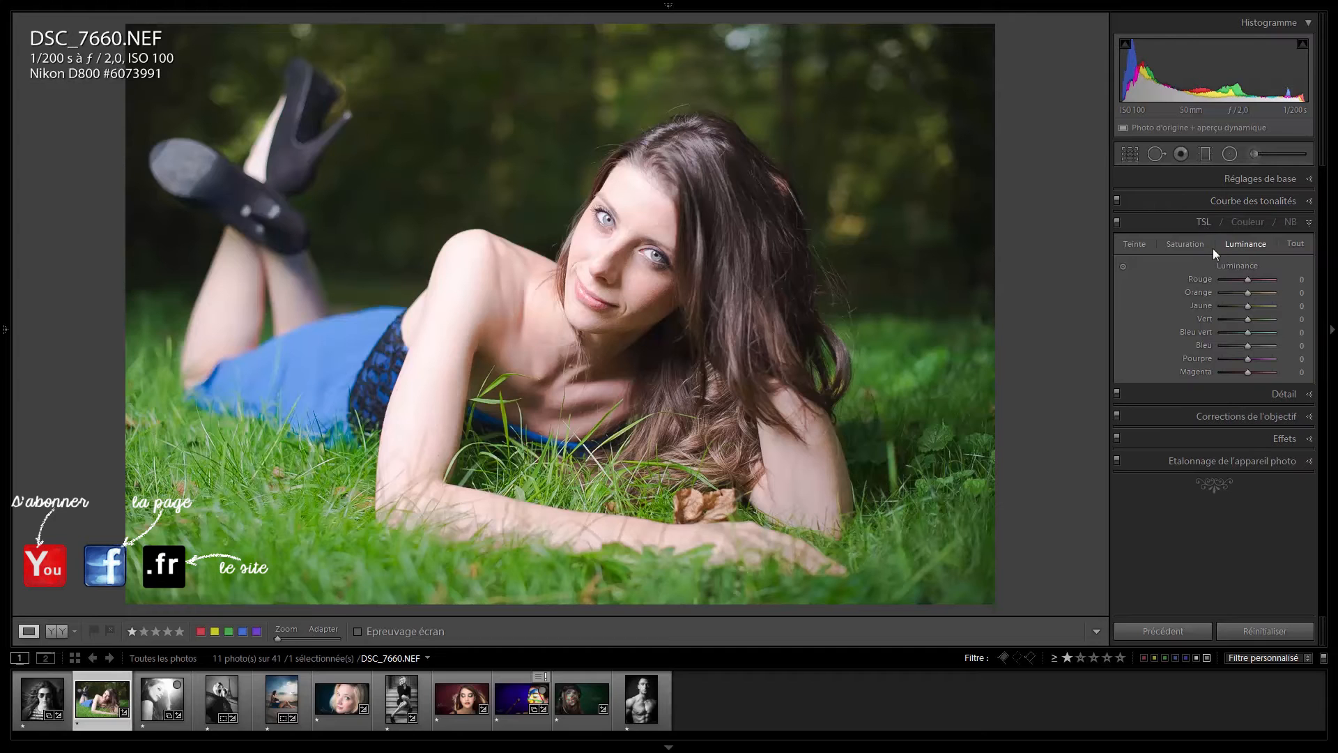
click(1132, 245)
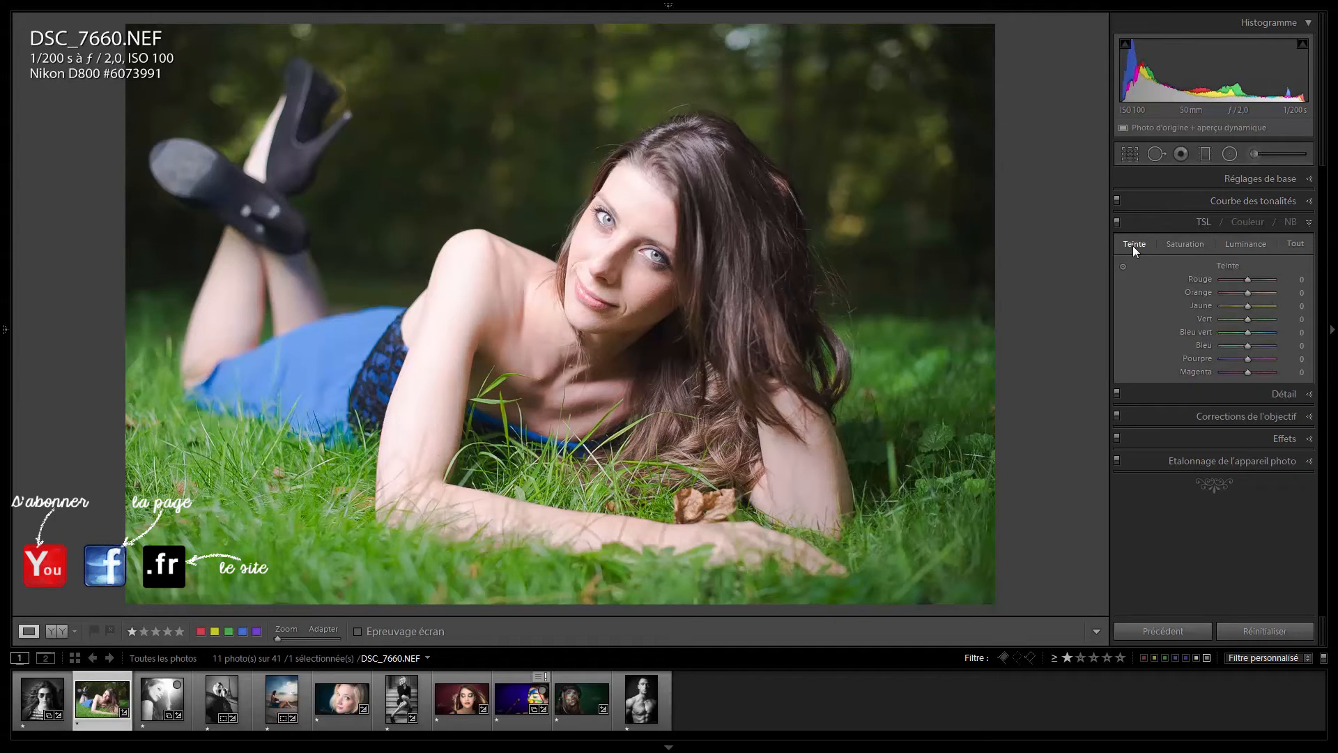
click(1294, 241)
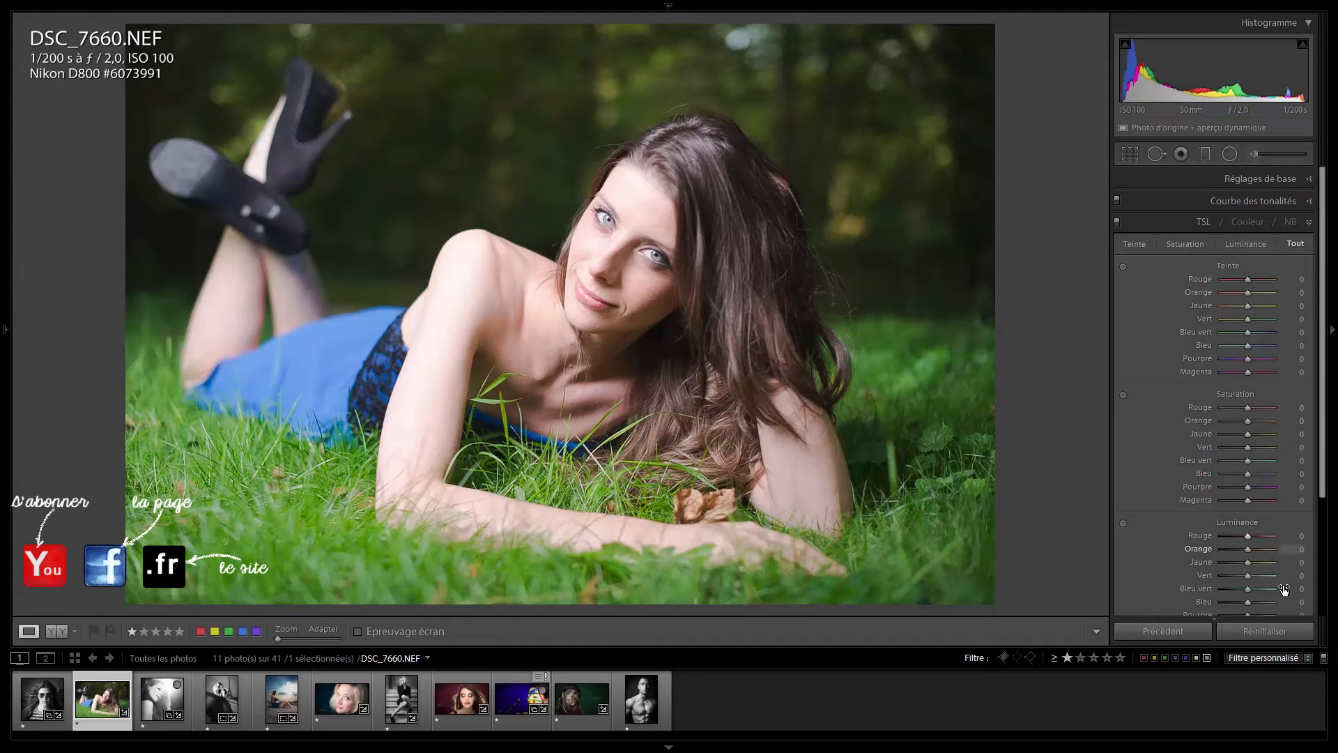
click(1256, 245)
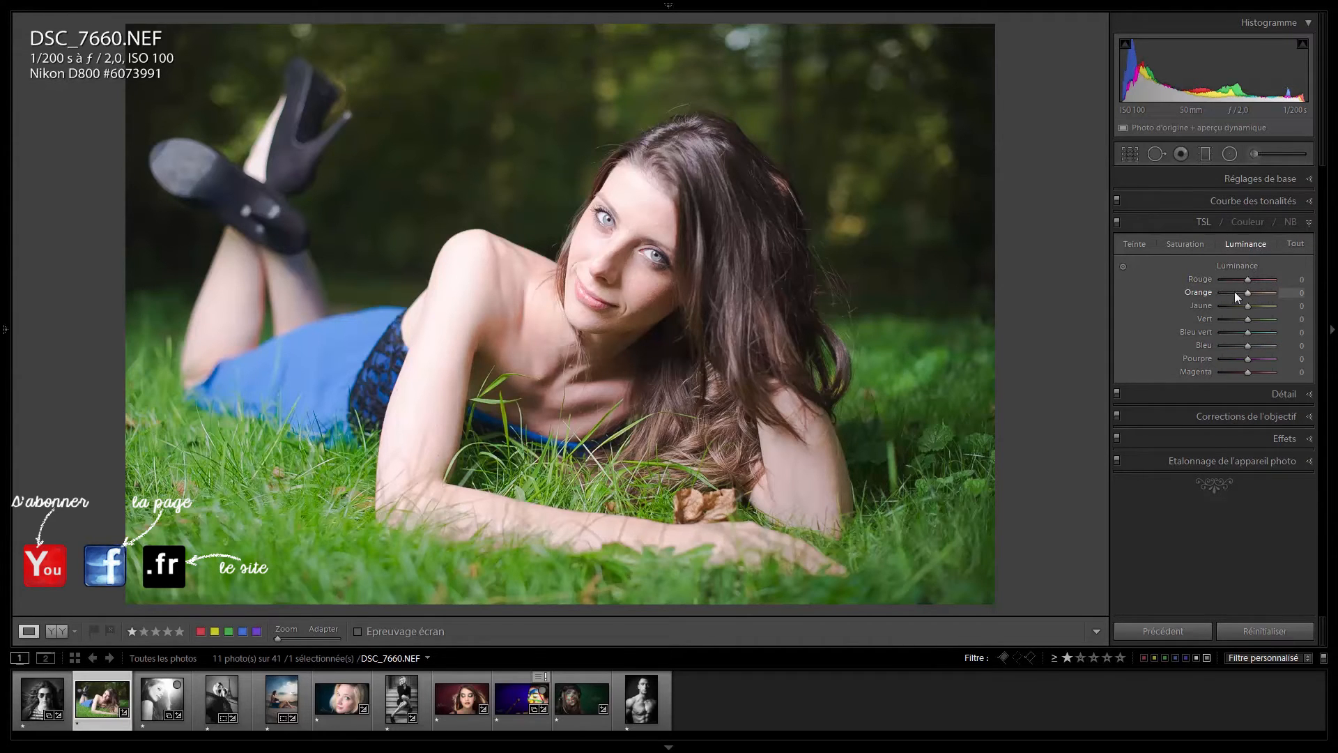
click(1203, 245)
Try shifting the dress colour with the blue hue at +62, and reset it to 0
click(1130, 246)
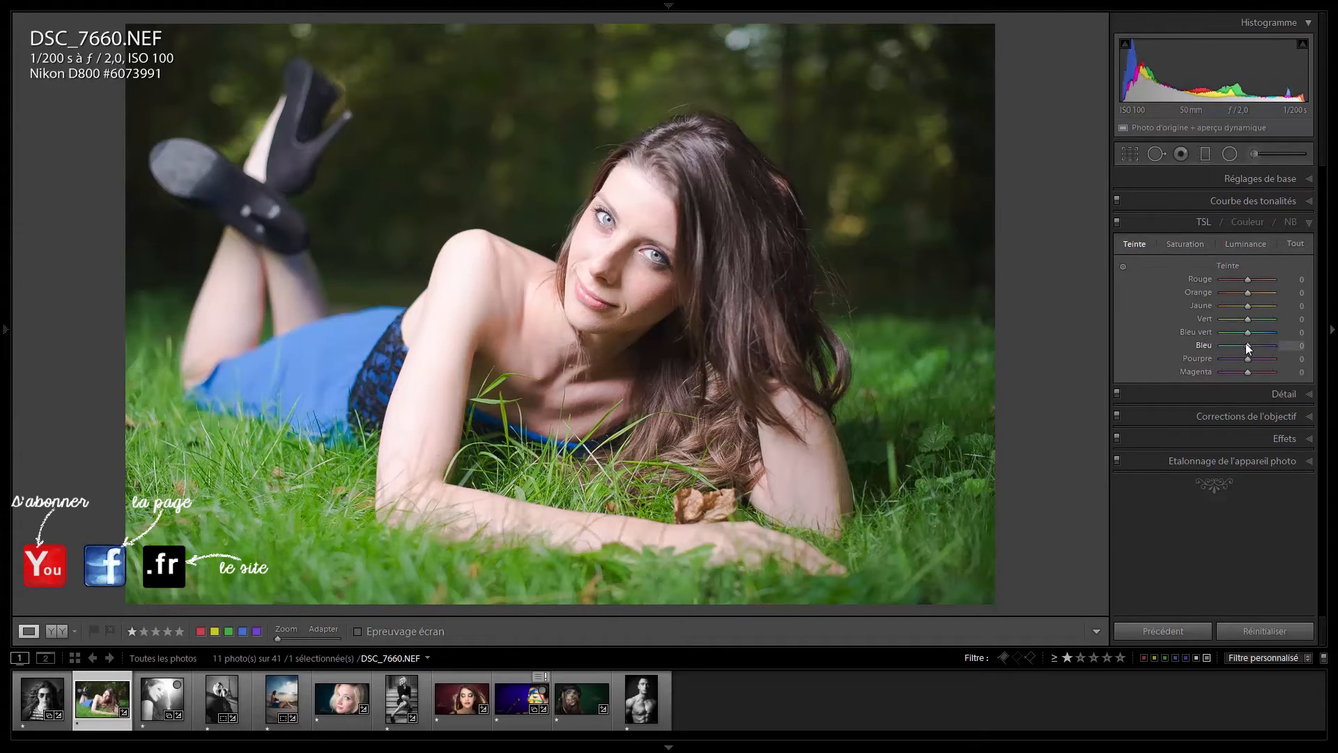
drag(1244, 346, 1262, 344)
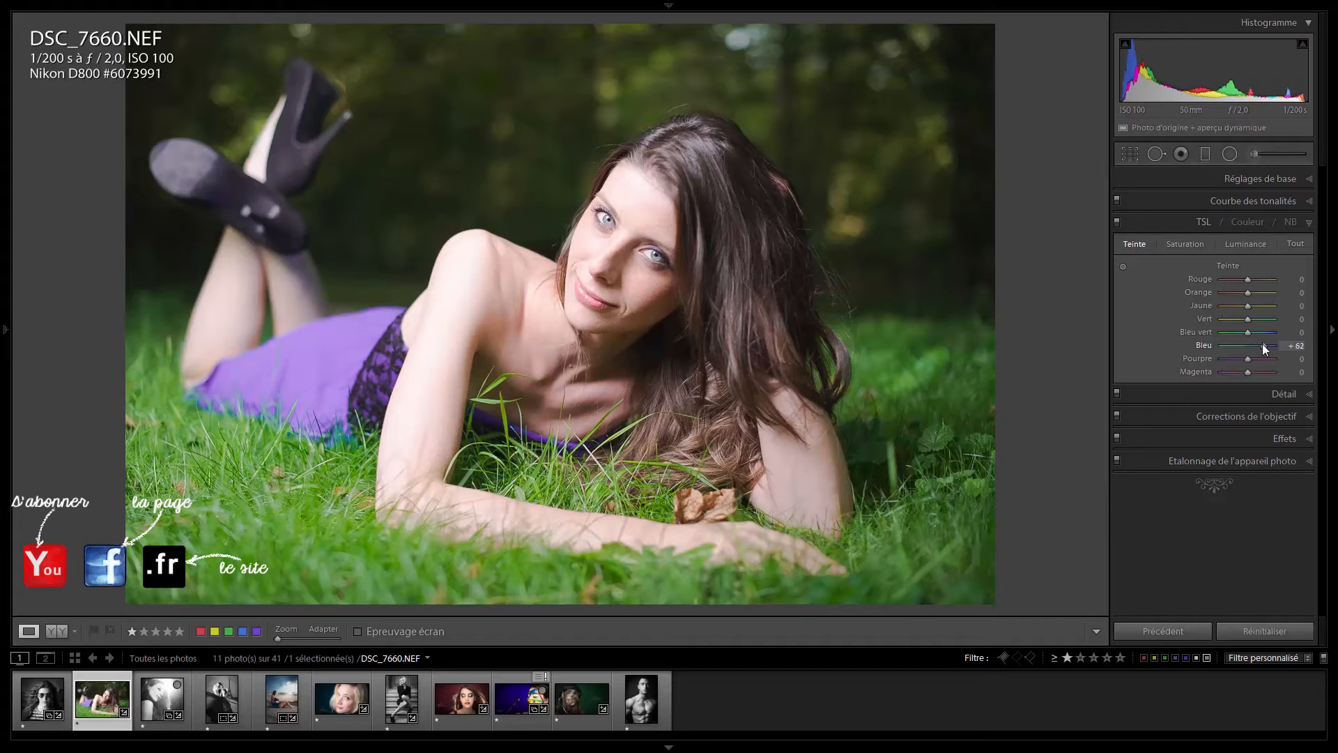
double_click(1203, 345)
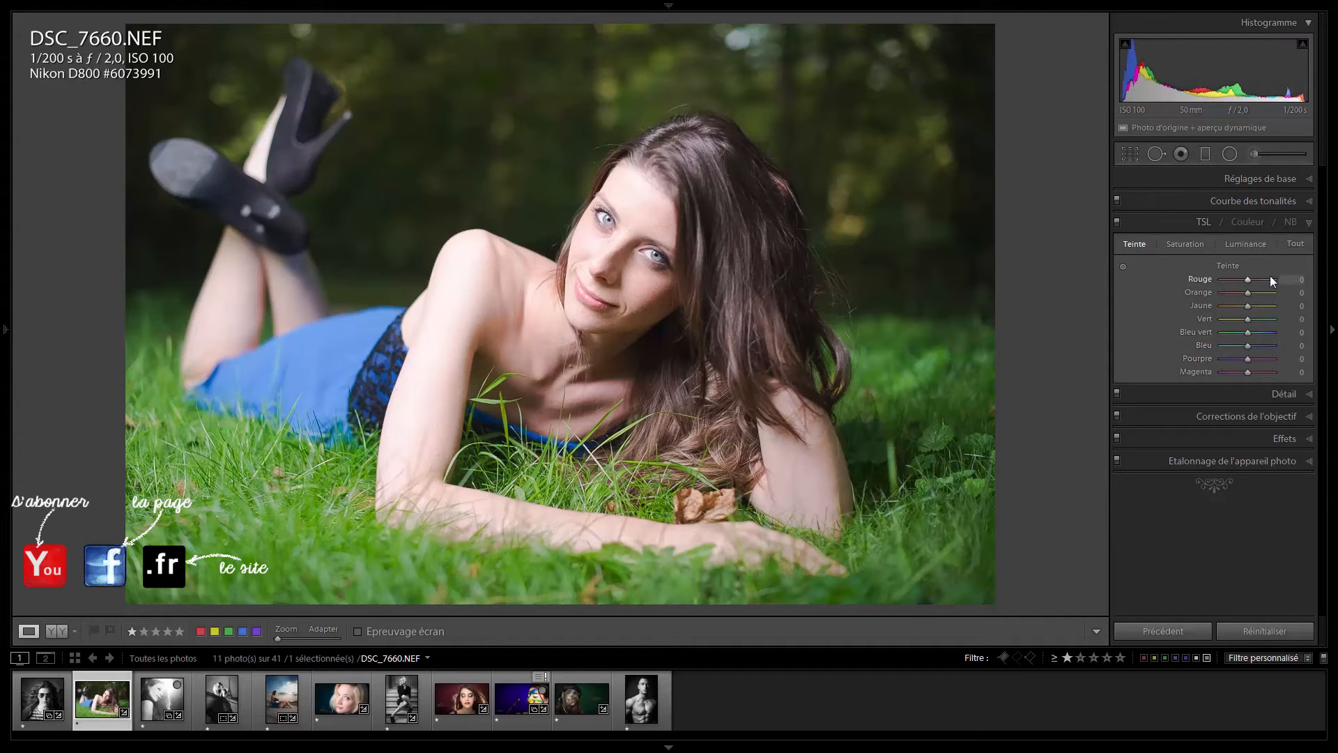
Try isolating the blue dress by setting every other colour's saturation to -100, and reset those colours to 0
click(1188, 244)
drag(1245, 279, 1139, 370)
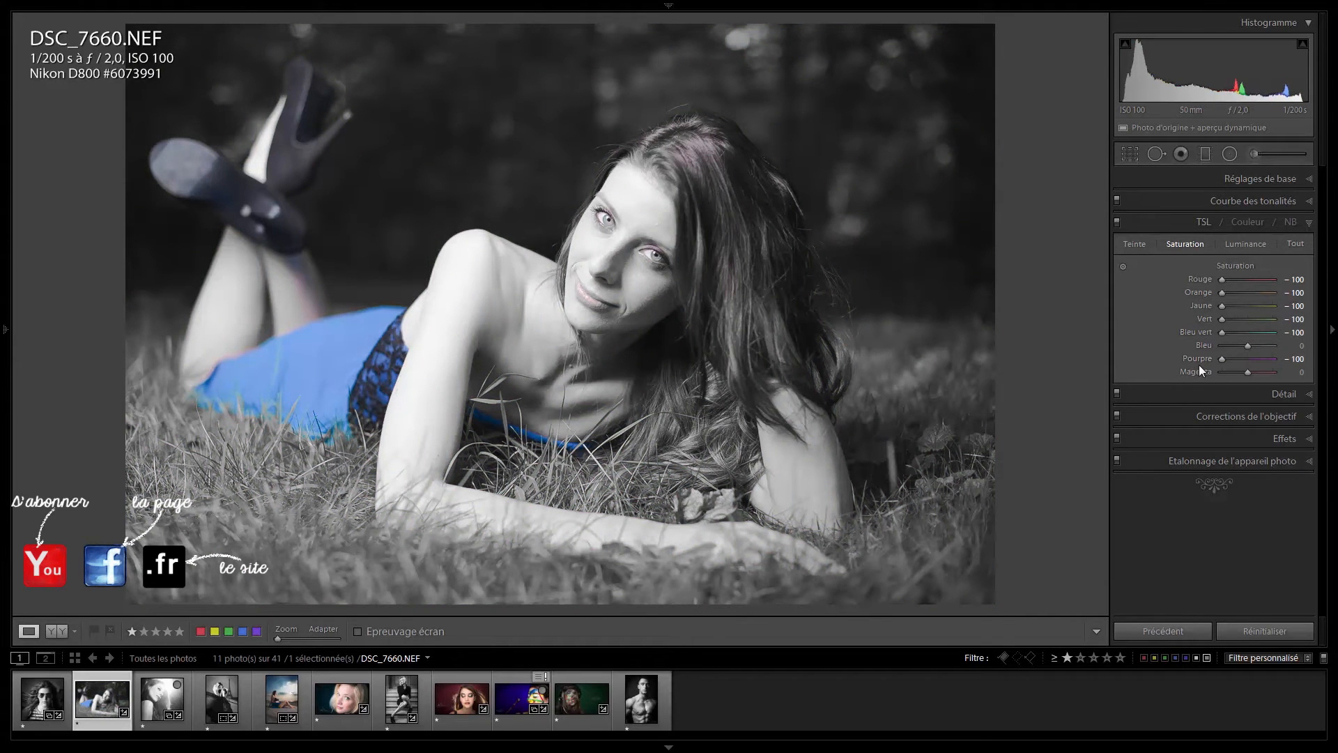
drag(1248, 371, 1119, 371)
double_click(1200, 279)
double_click(1200, 292)
double_click(1201, 306)
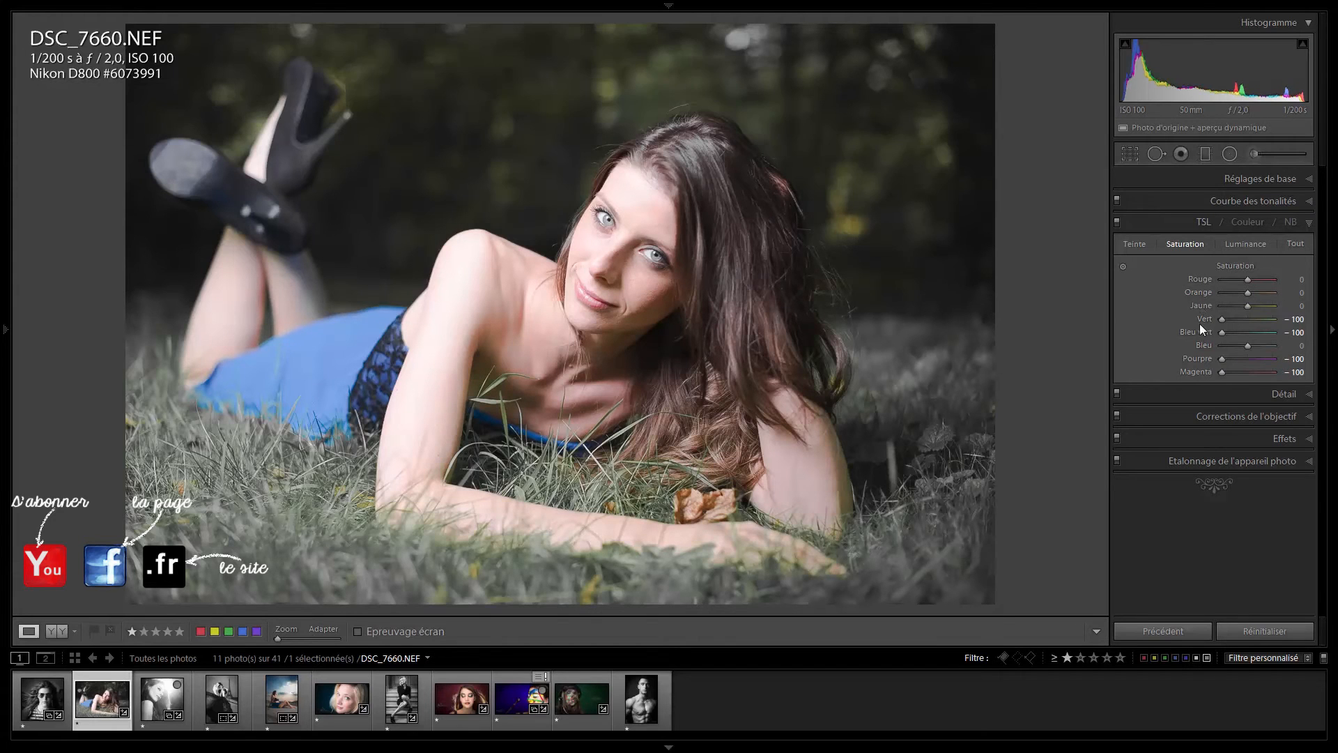
double_click(1203, 320)
double_click(1202, 332)
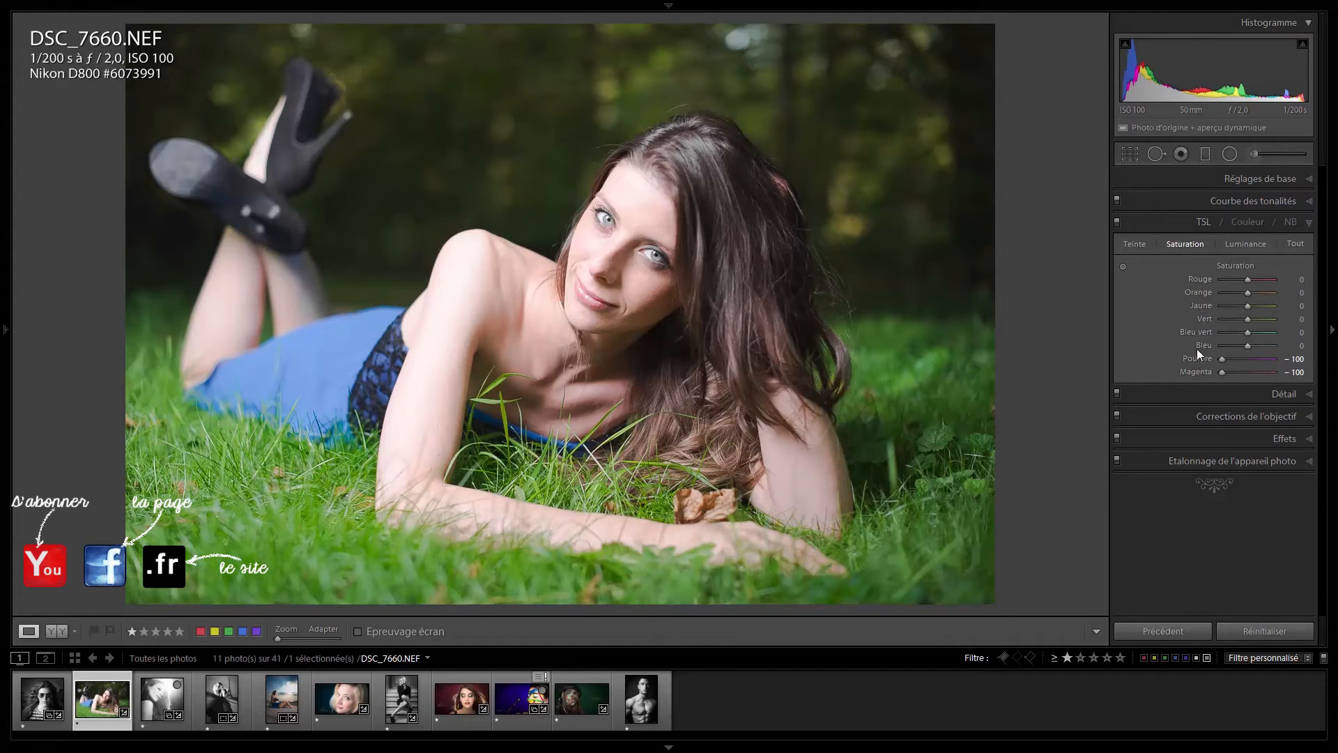
double_click(1195, 361)
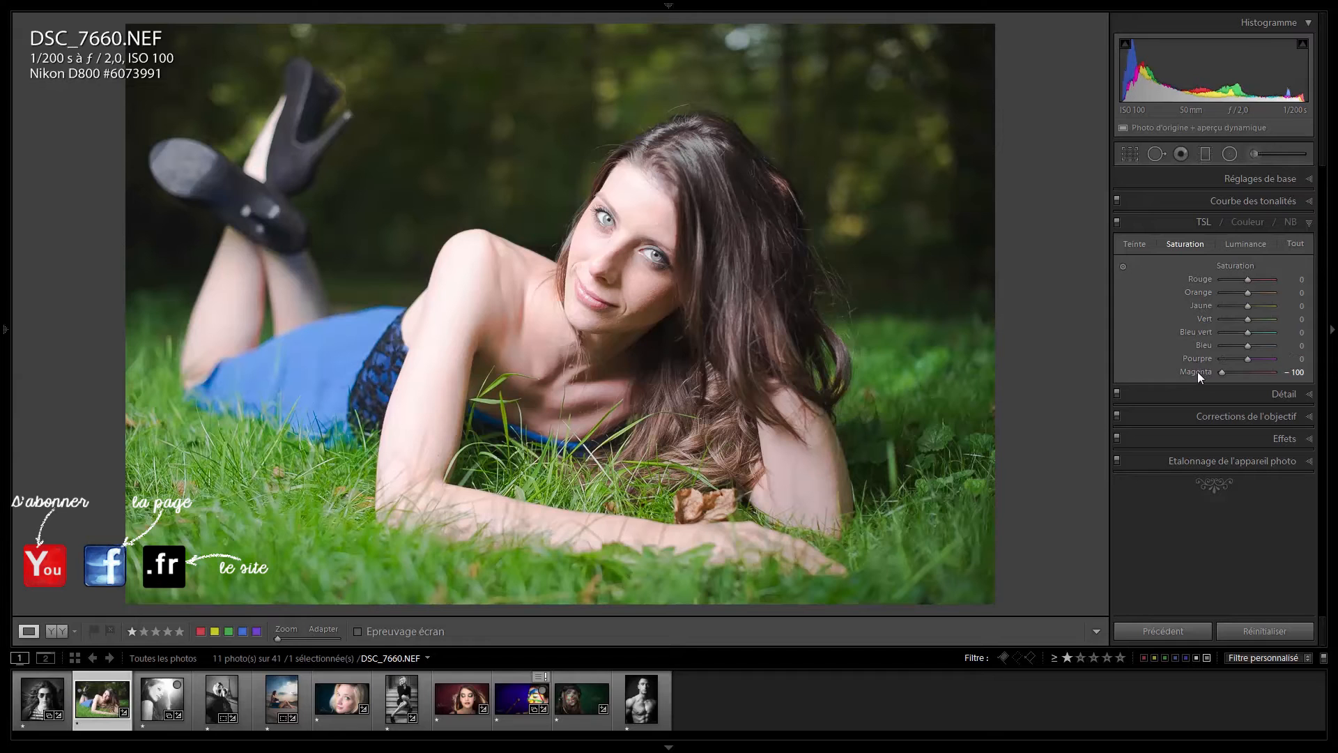
double_click(1197, 370)
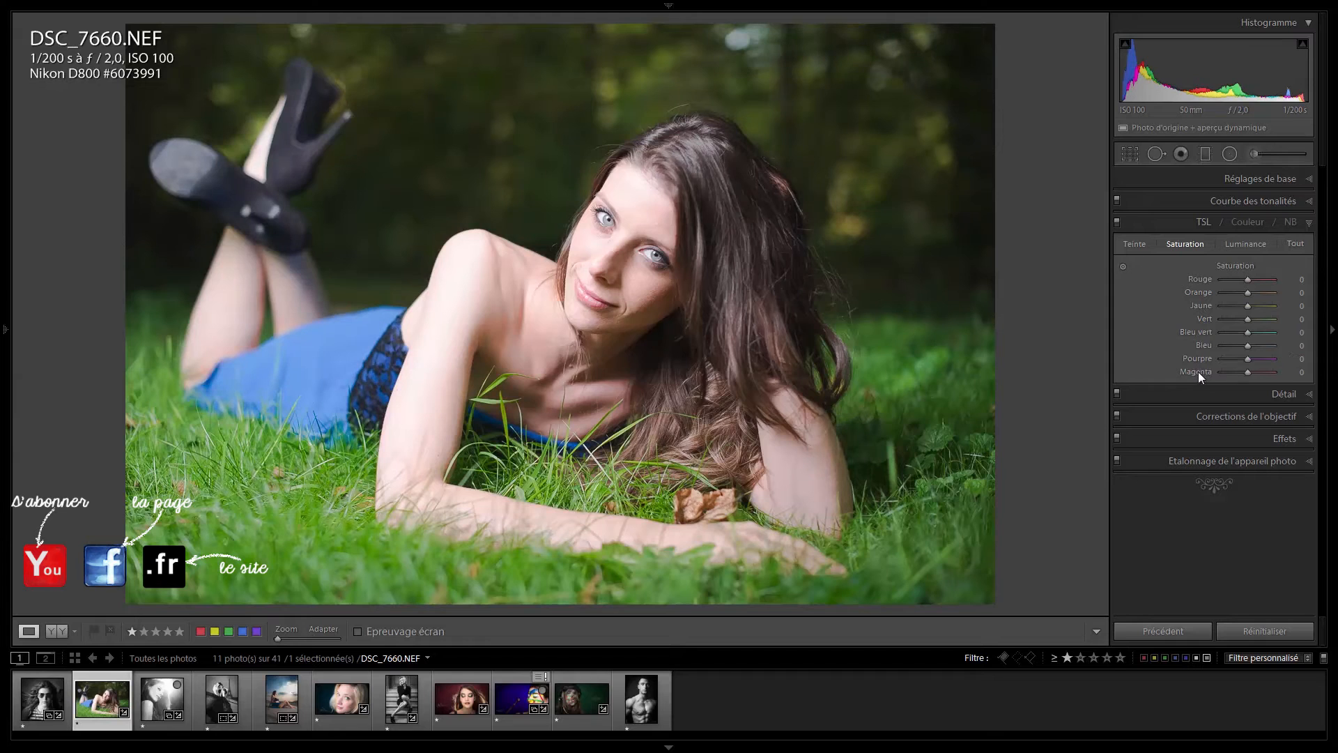
Try intensifying the grass with the green saturation at +49, and reset it to 0
click(1258, 322)
drag(1253, 324, 1262, 324)
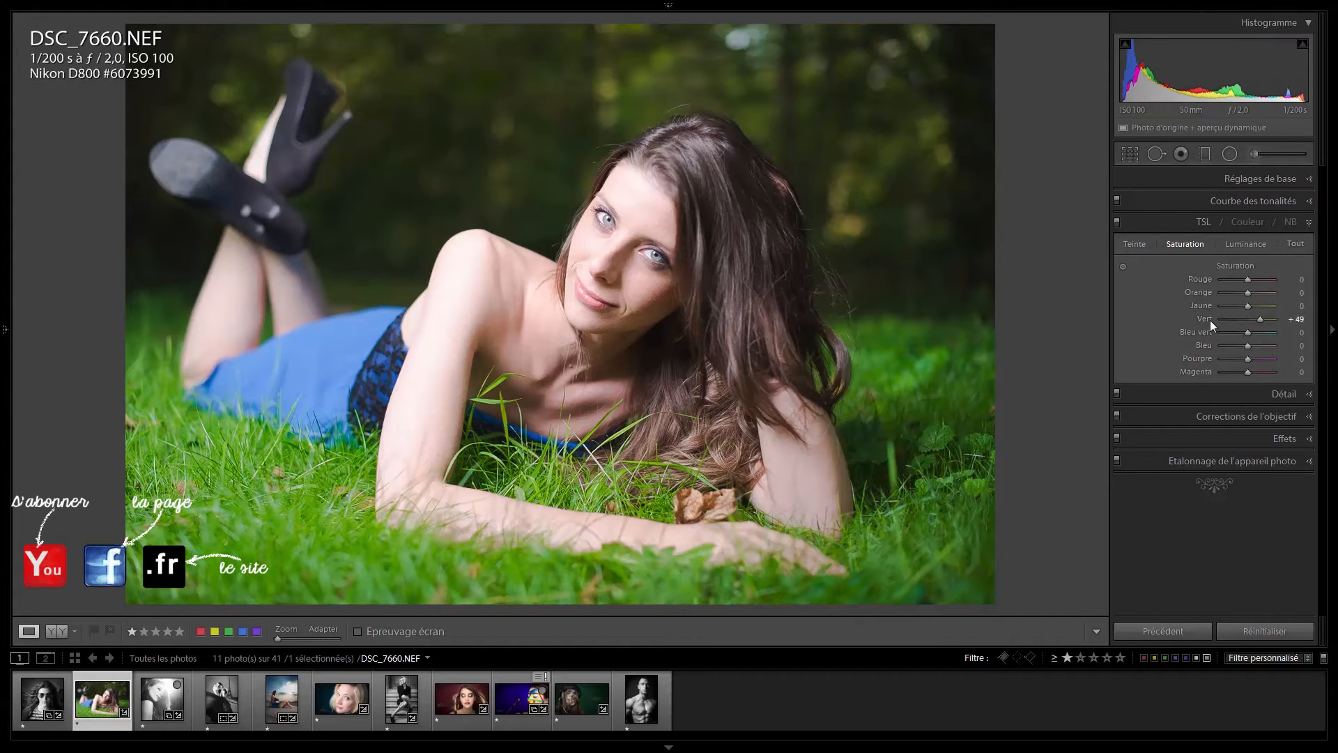
key(ctrl+alt+5)
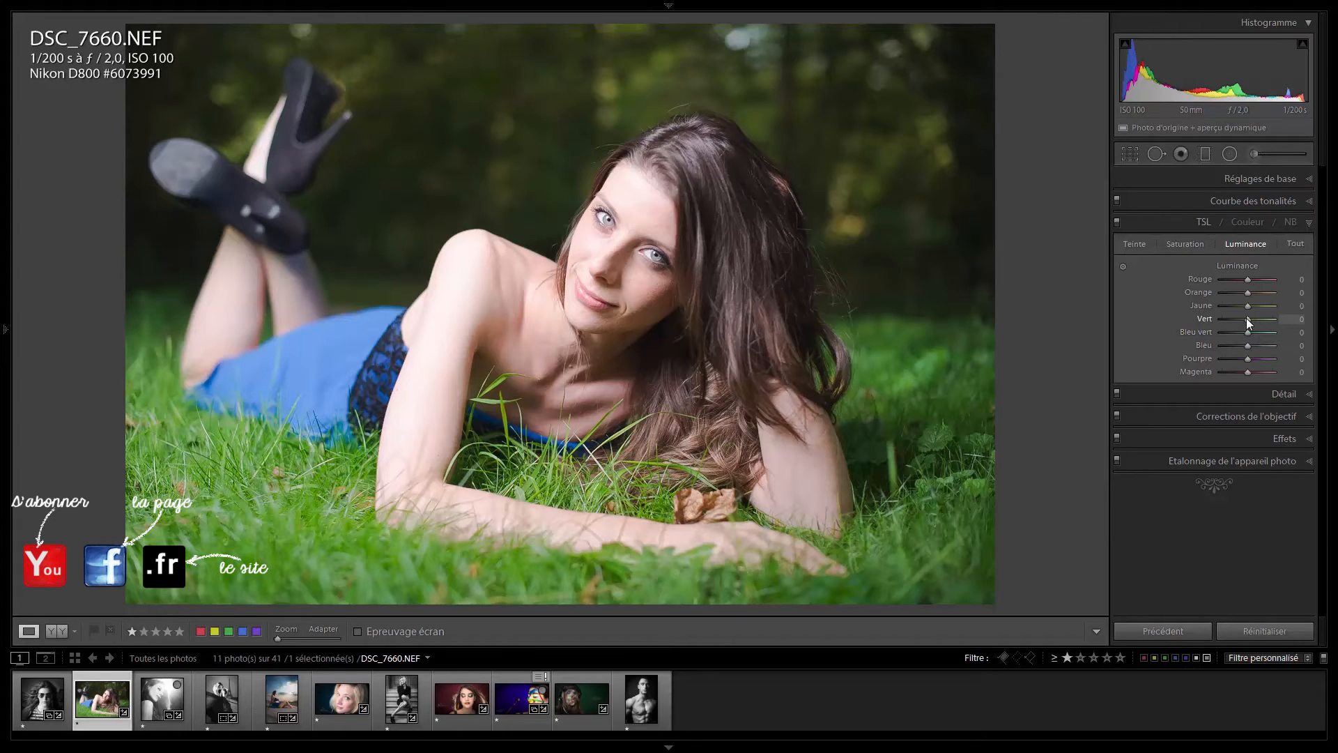
Darken the grass by trying the green luminance at -65, -46 and -41, and settle on -27
drag(1231, 319, 1230, 318)
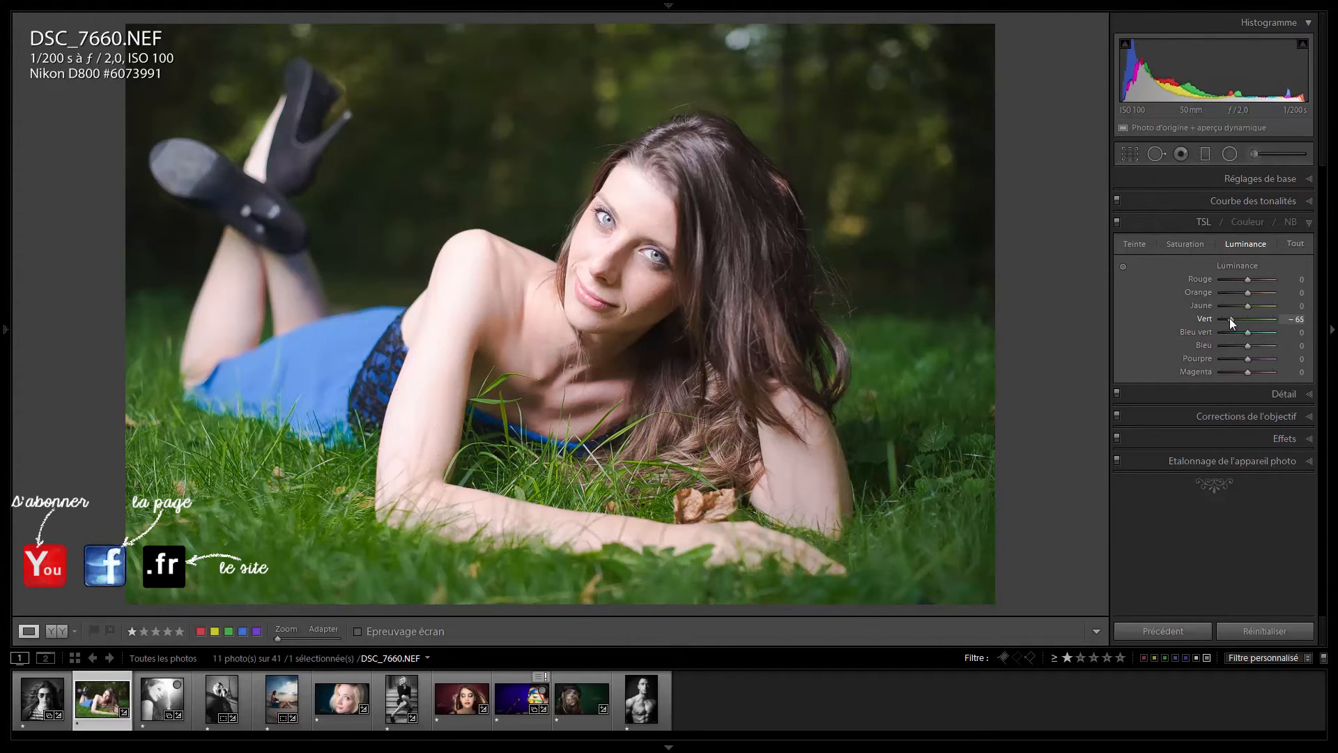
drag(1230, 318, 1235, 322)
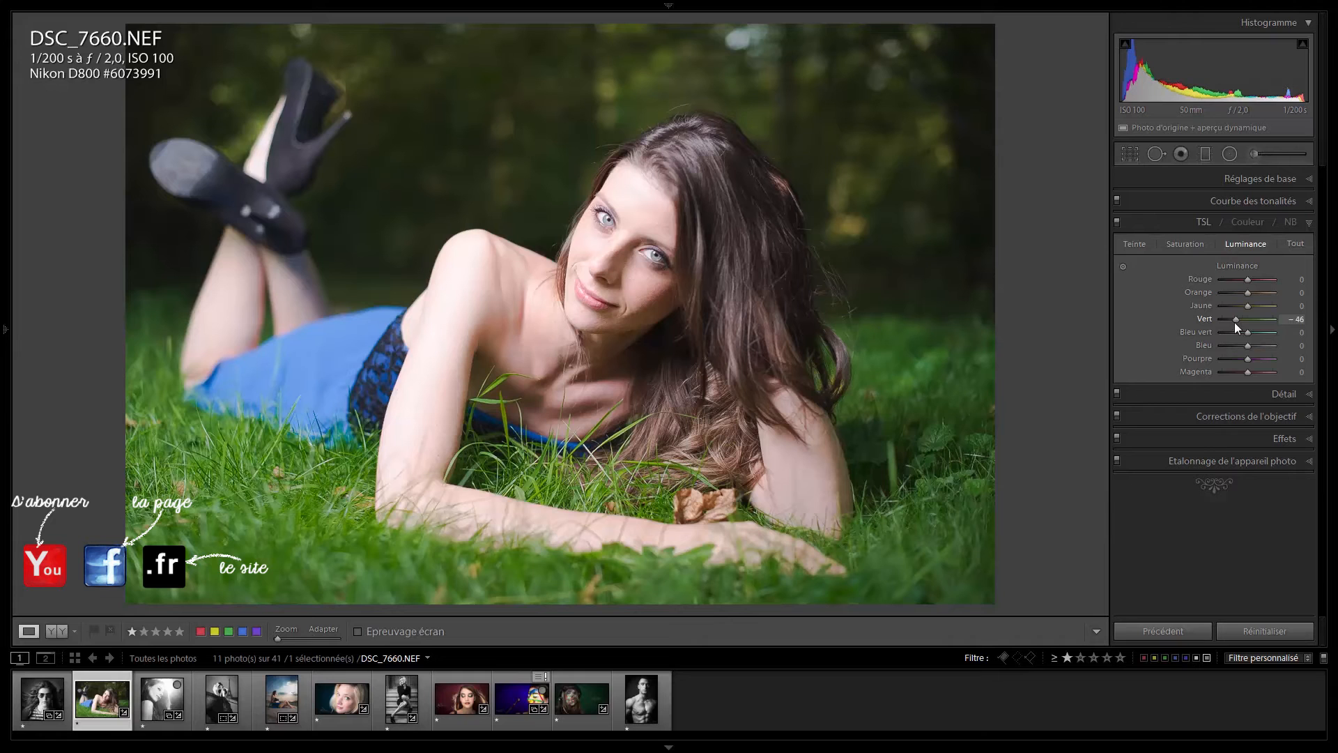
drag(1235, 321, 1236, 320)
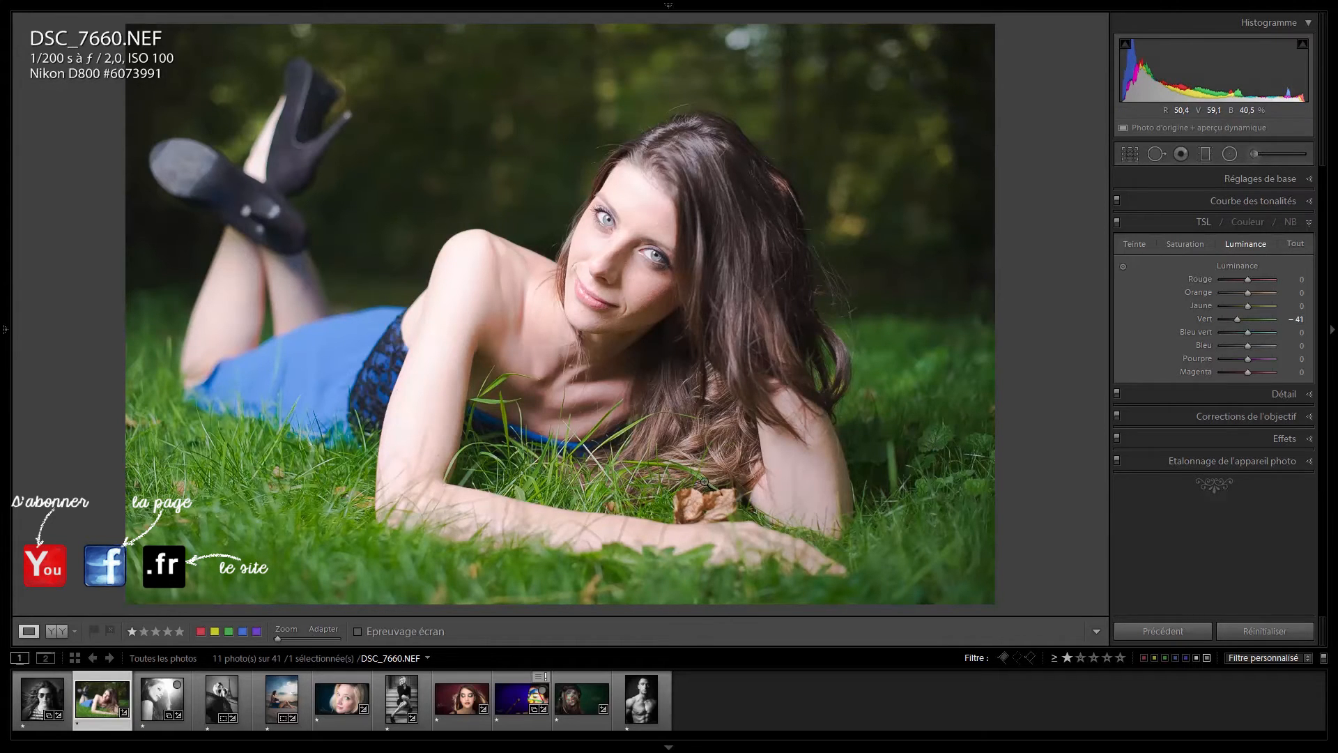
click(1240, 320)
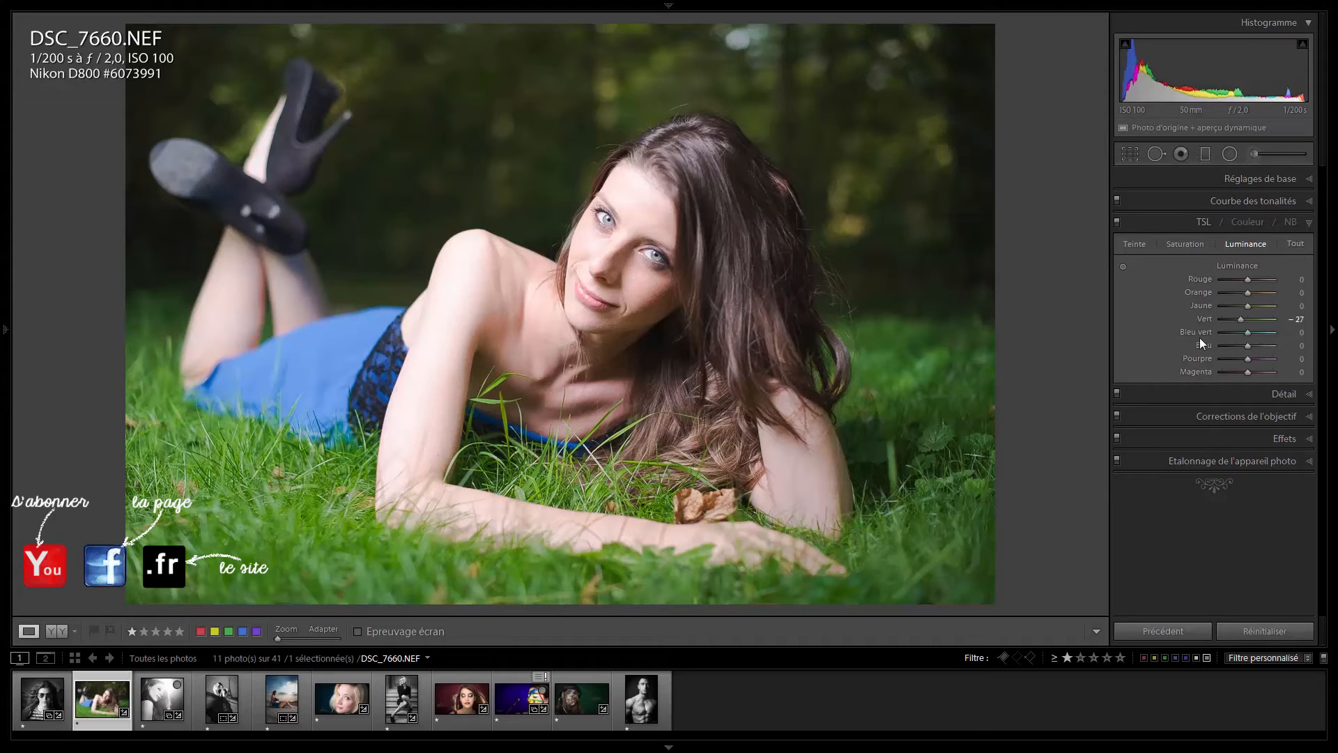
View the hue, saturation and luminance sliders grouped by colour, singly and all together, and compare them with the full HSL (TSL) list
click(1249, 222)
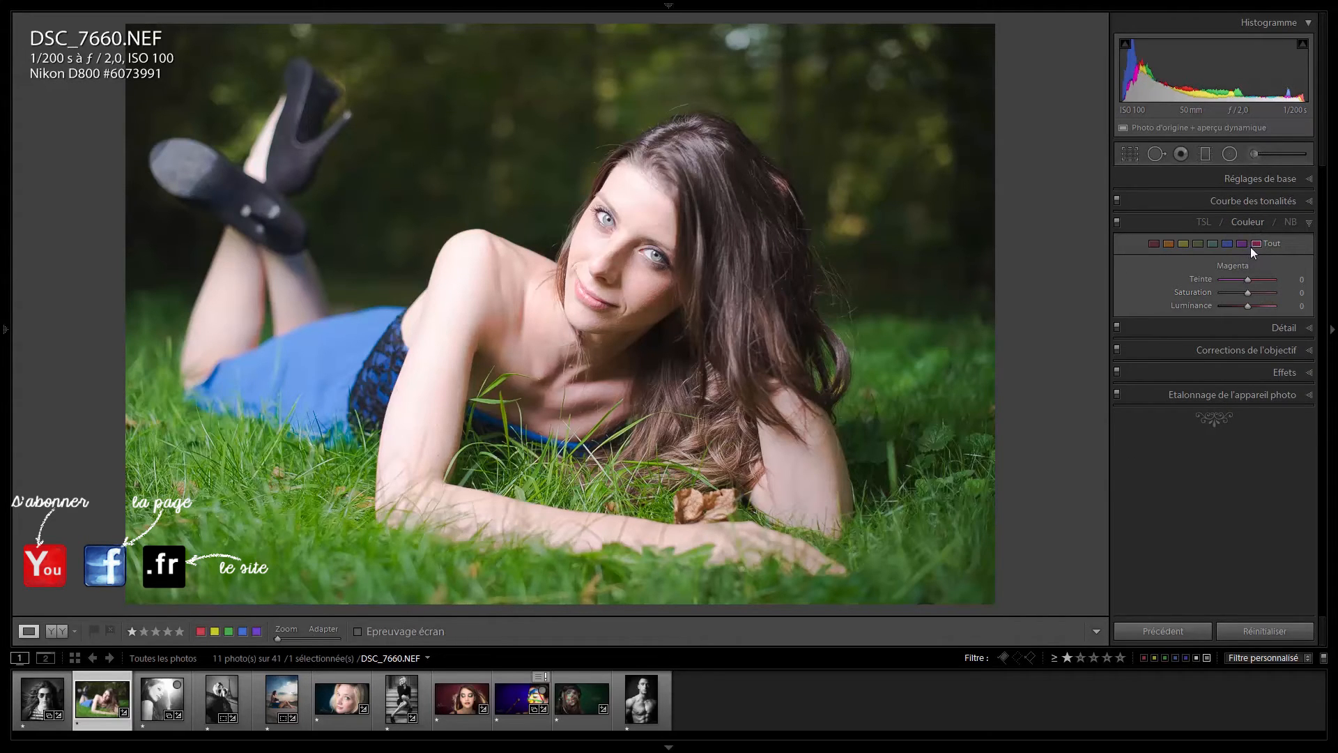
click(1153, 243)
click(1210, 245)
click(1196, 244)
click(1269, 244)
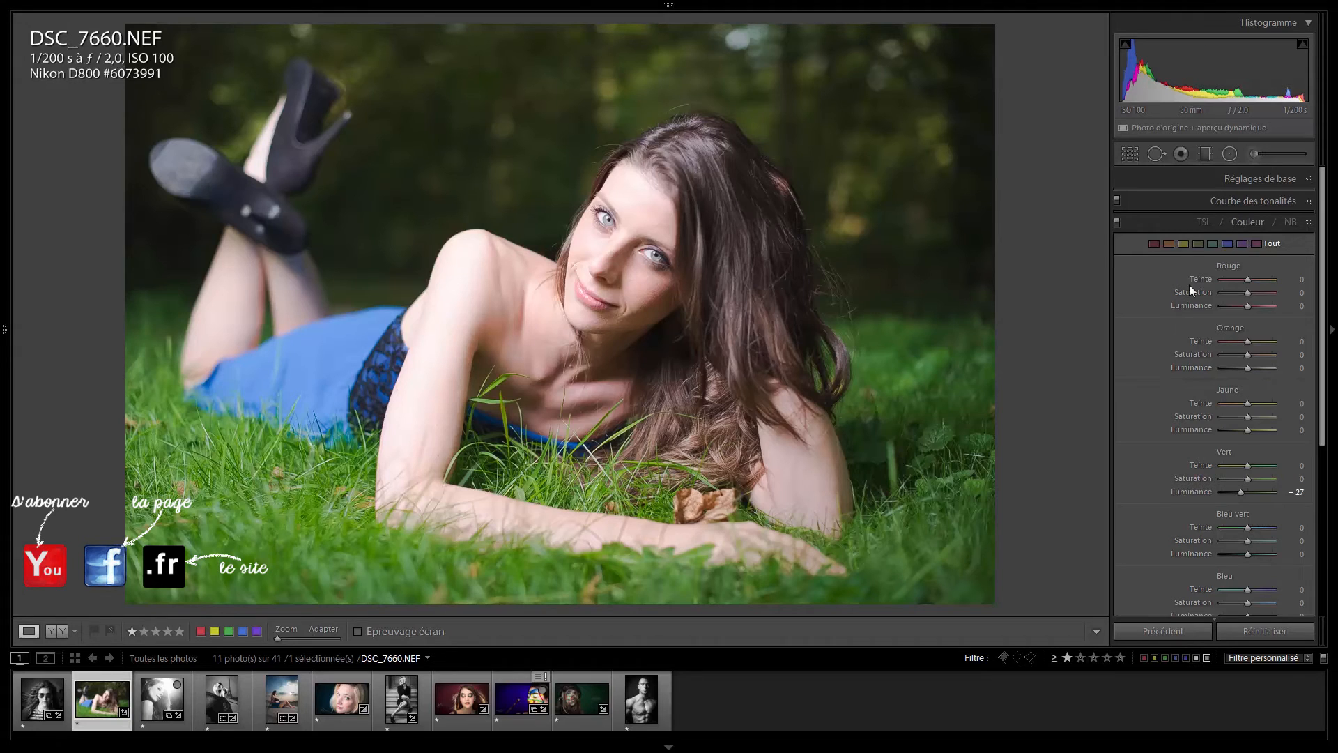
click(1211, 224)
click(1302, 245)
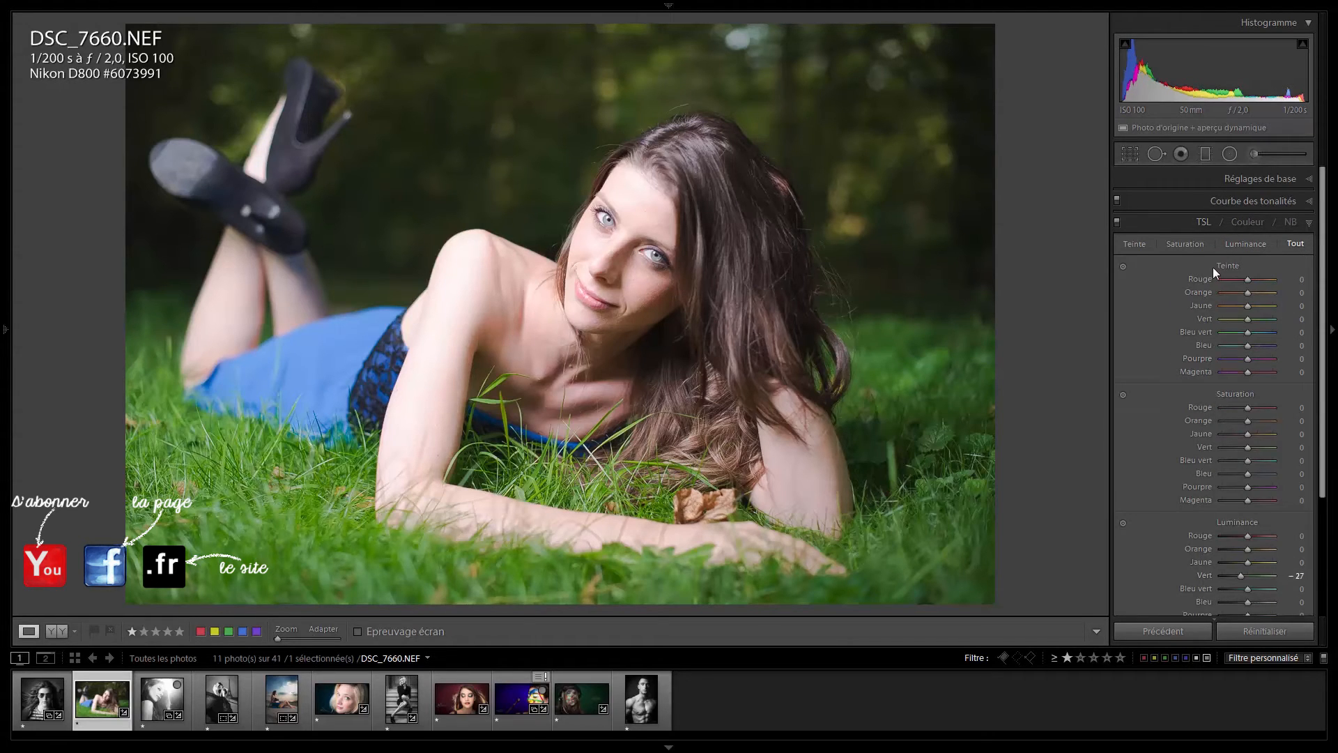
click(1199, 223)
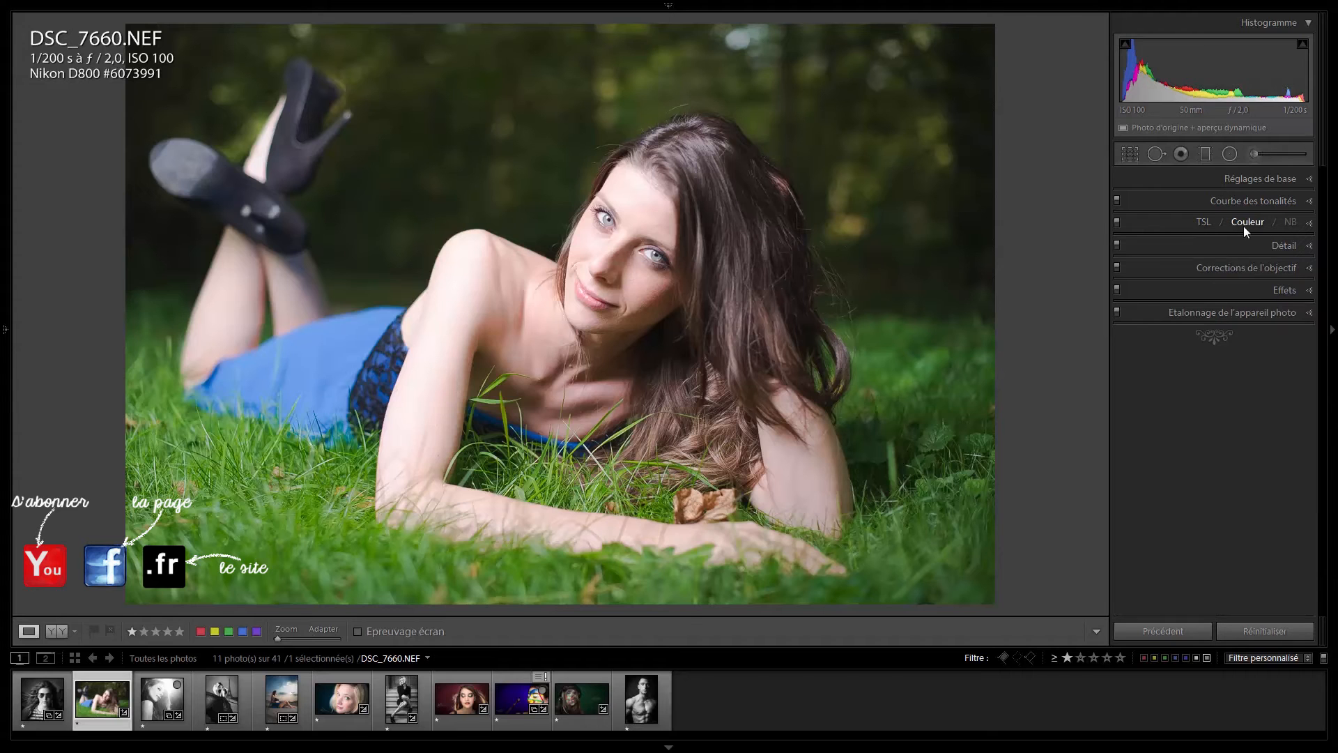
Convert DSC_7660.NEF to black and white, and do the same with the beach photo DSC_9090-Modifier.tif
click(1292, 222)
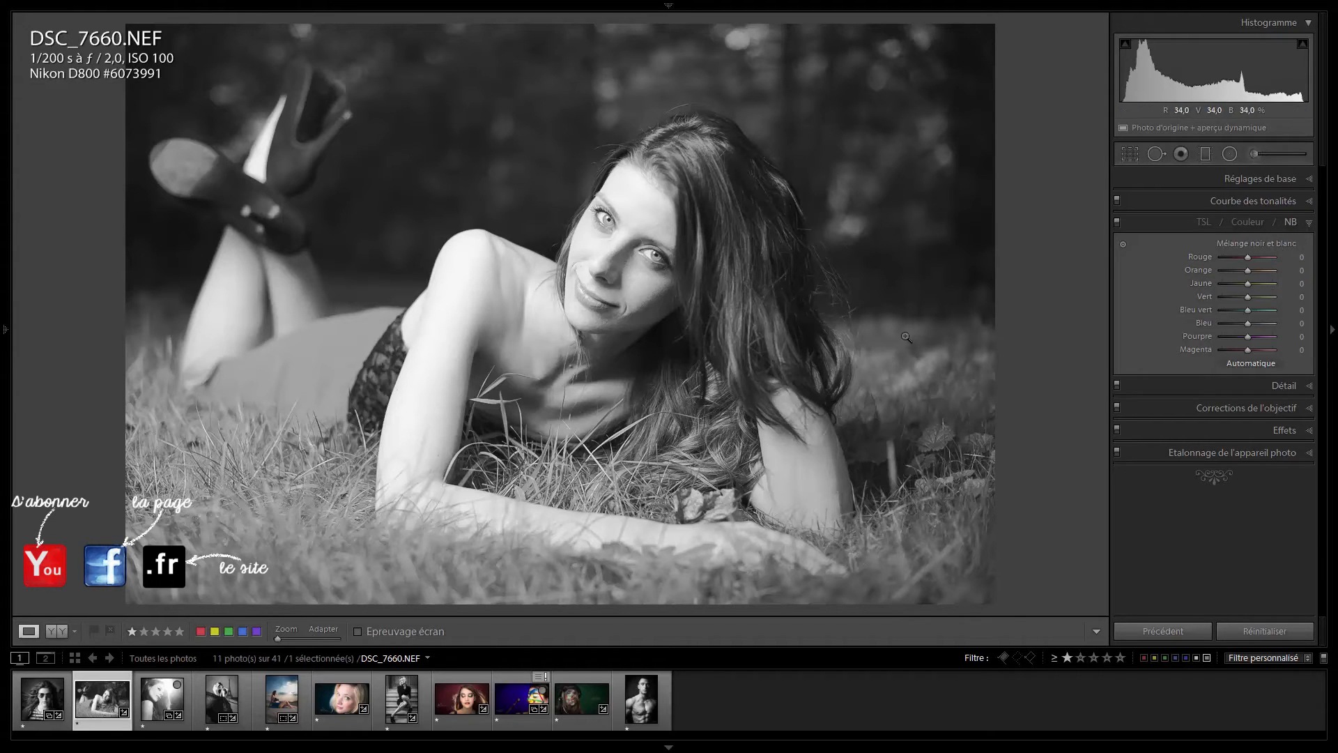
click(282, 699)
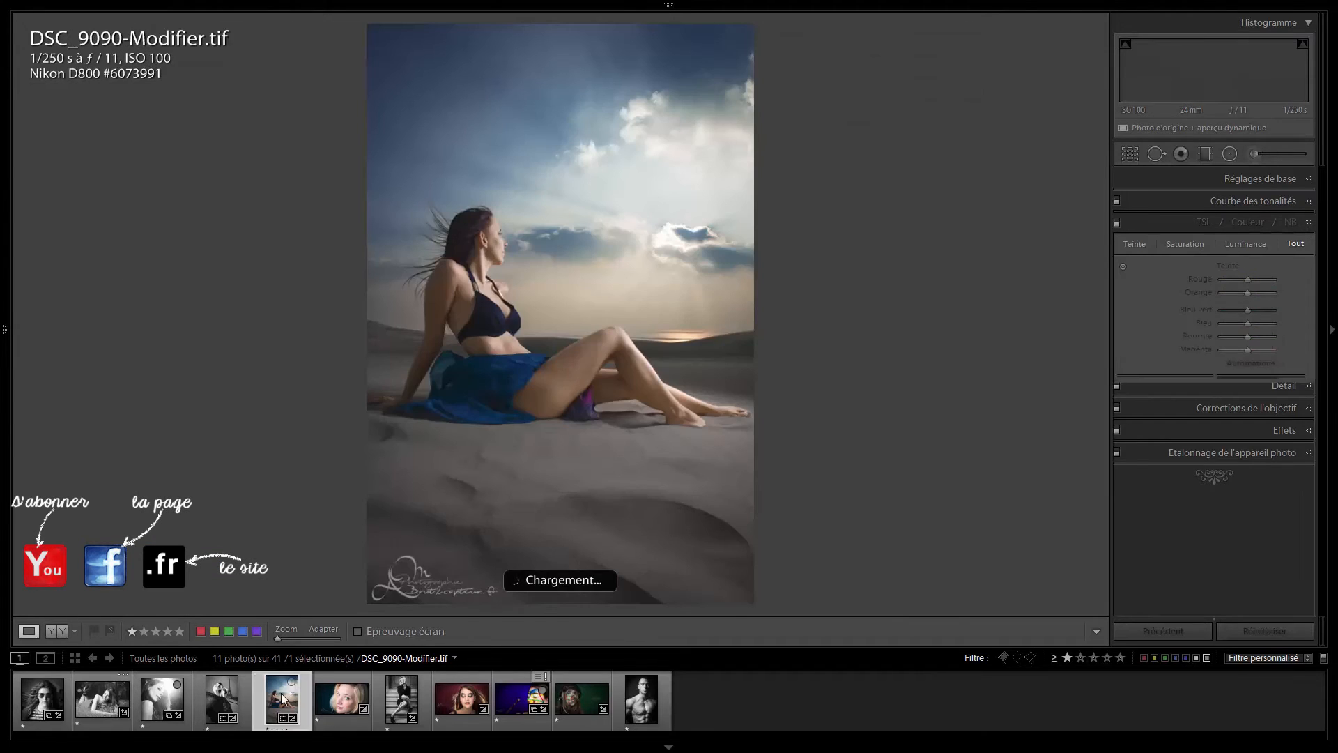
click(1293, 223)
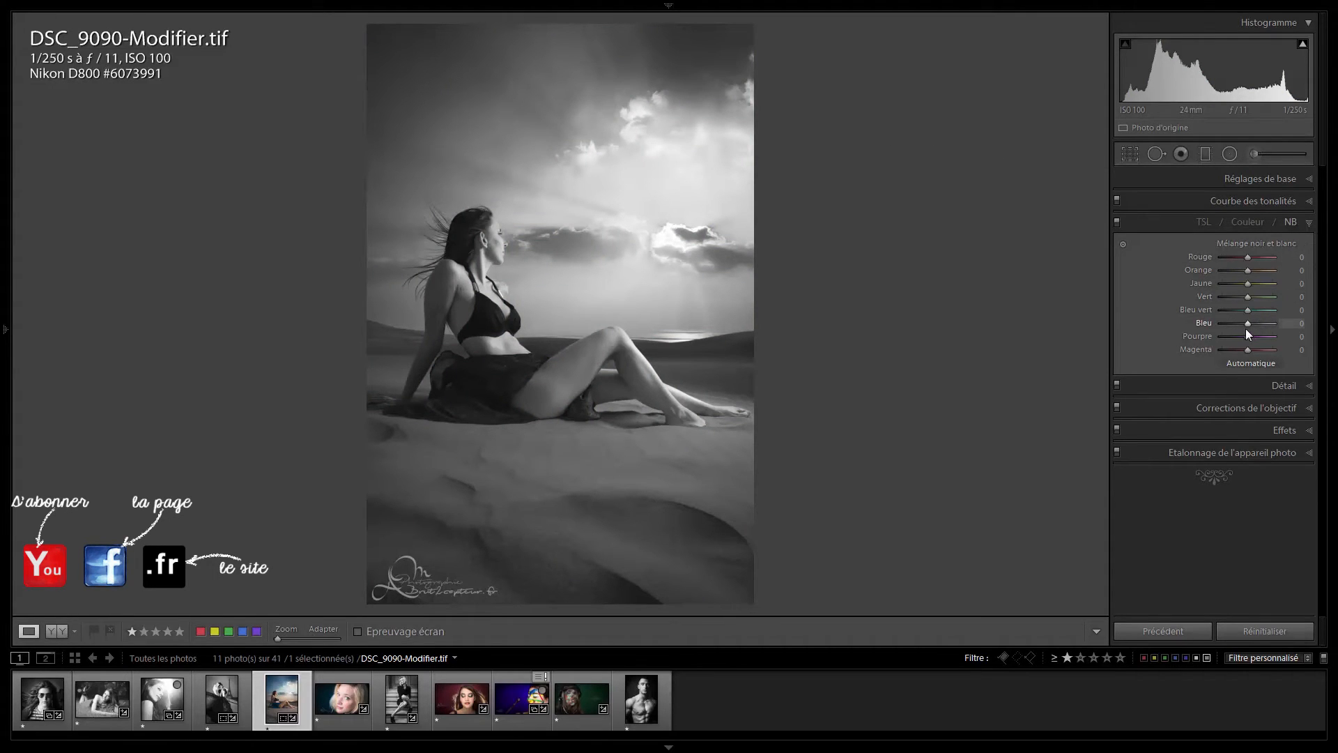
Try the blue black-and-white mix at -100, +100 and -57, reset it to 0, and darken the sky again with a negative blue value
drag(1245, 323, 1211, 315)
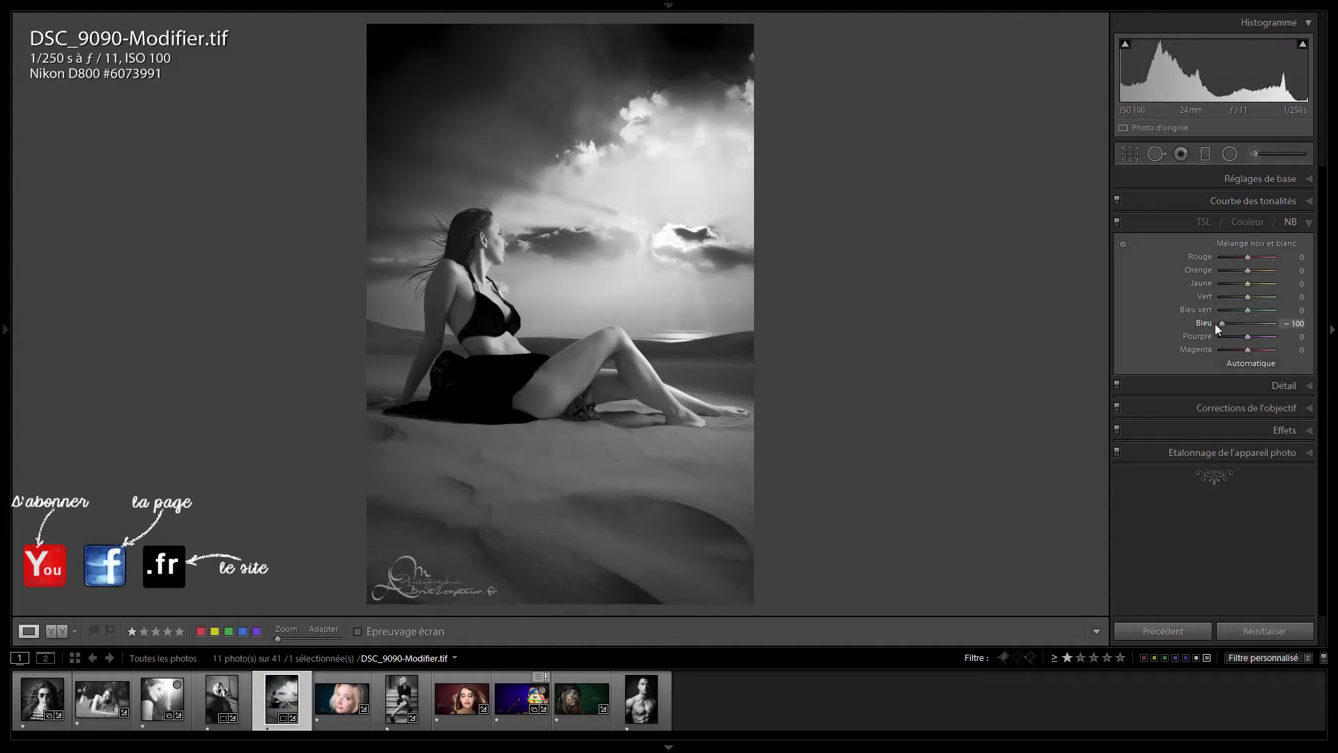
drag(1220, 328, 1318, 340)
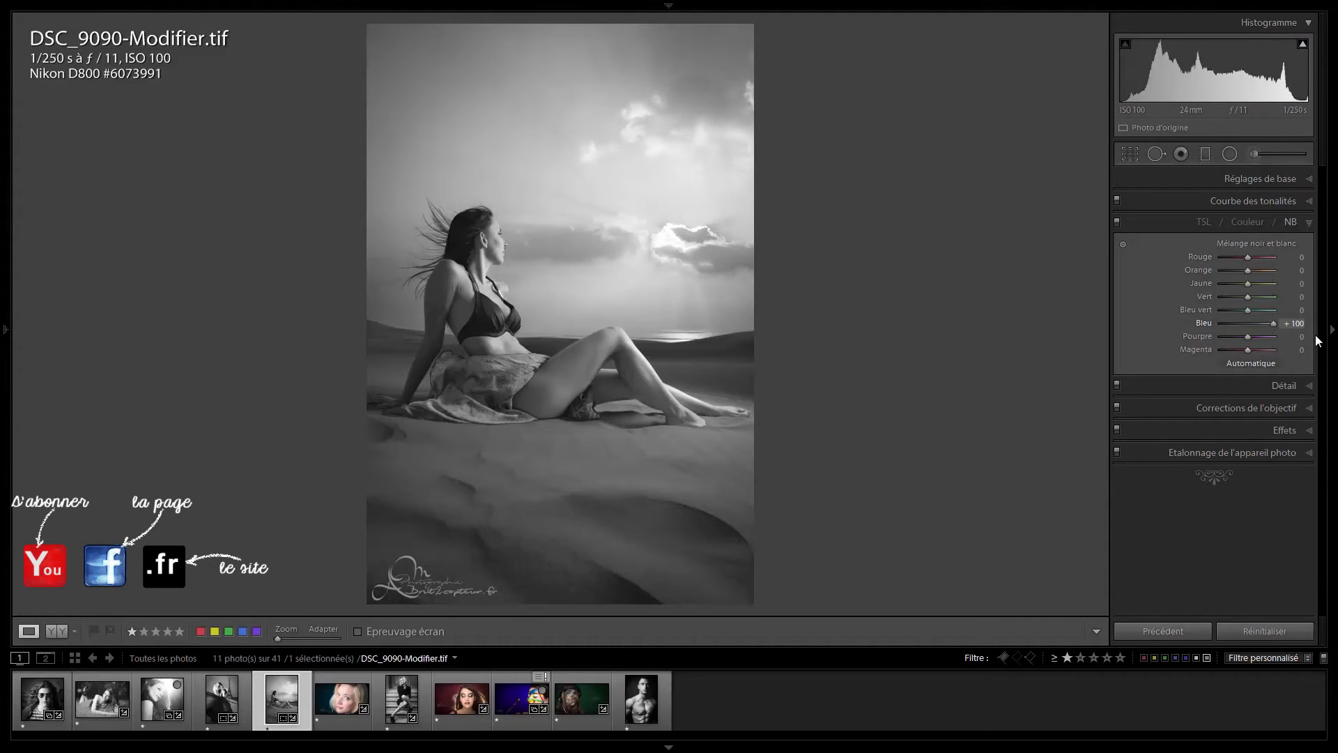
drag(1318, 340, 1231, 350)
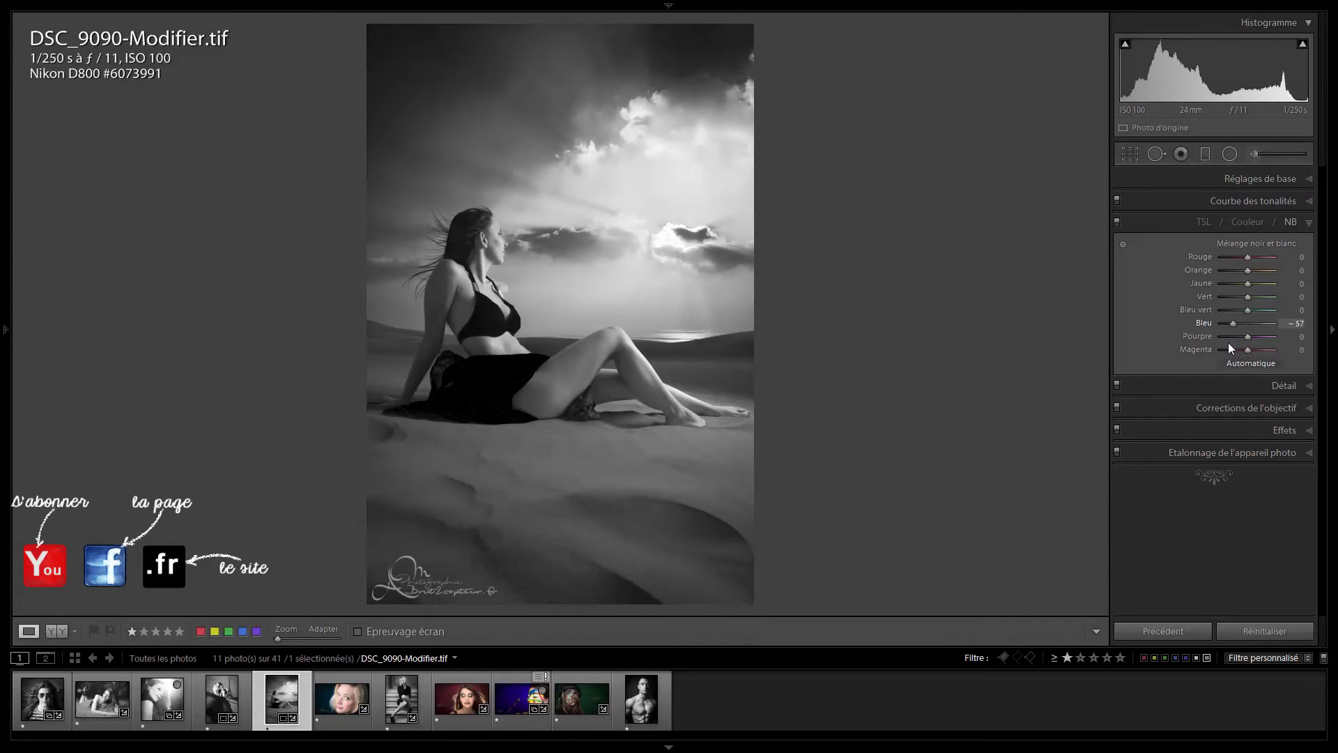
double_click(1204, 322)
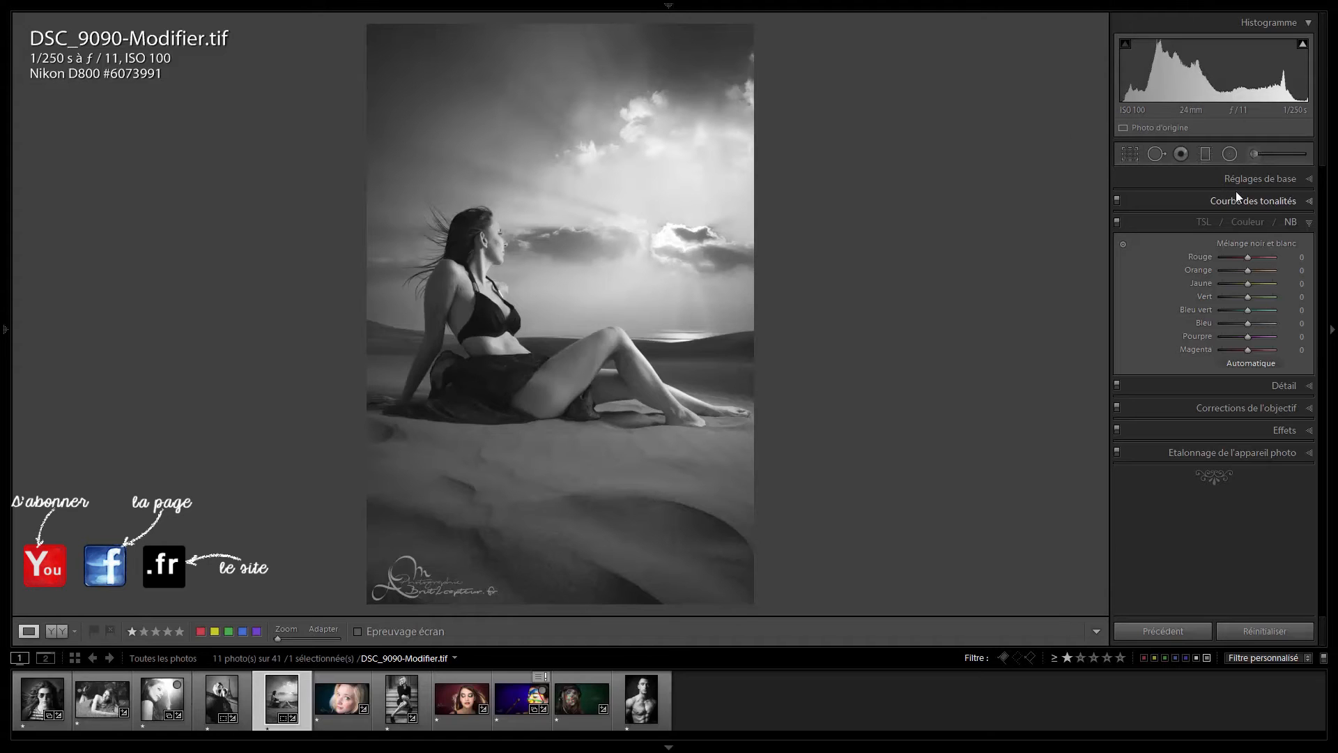
drag(1246, 324, 1220, 324)
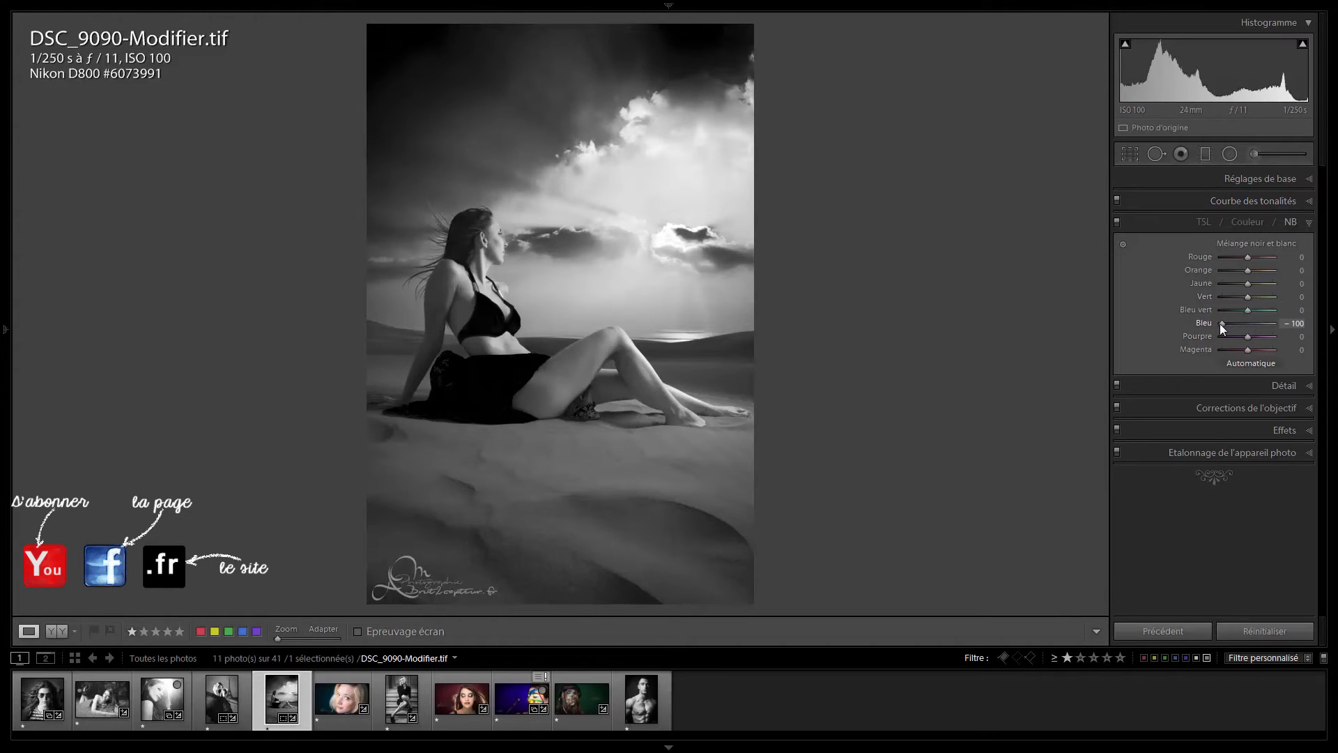
drag(1220, 323, 1228, 322)
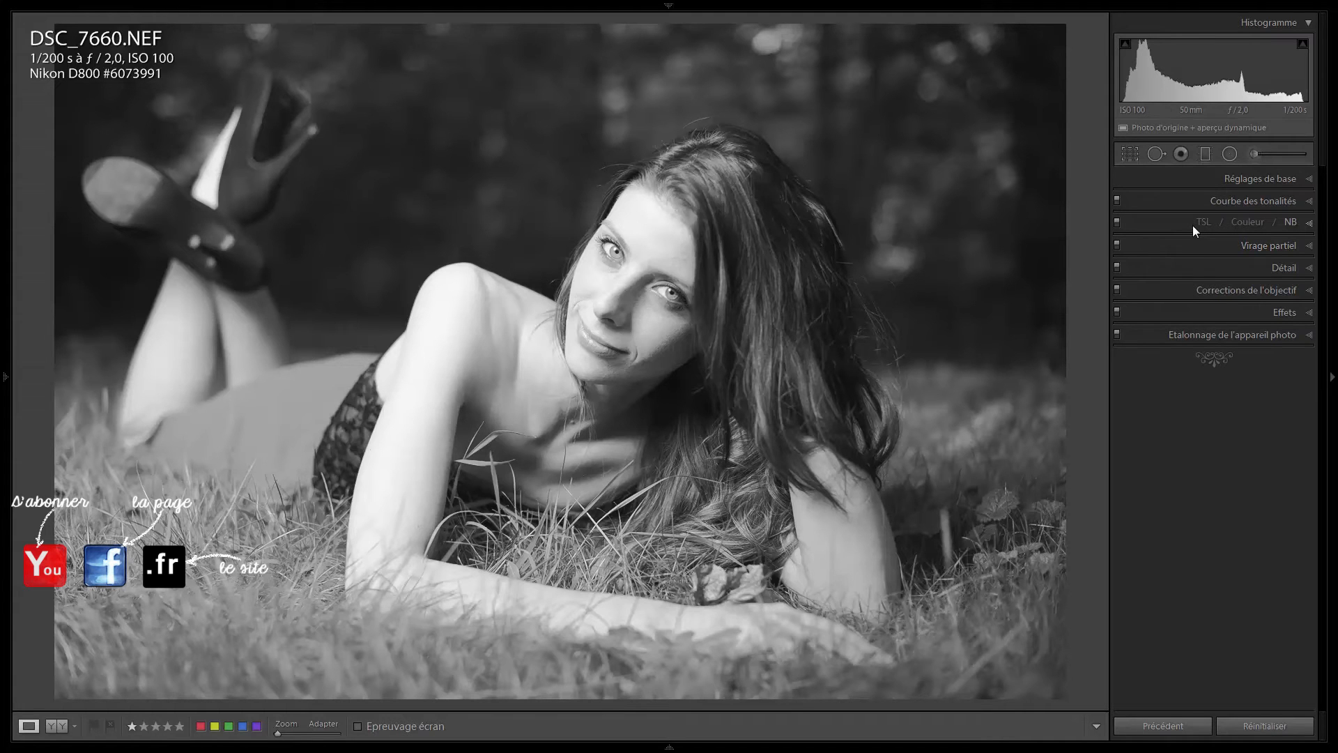
Tint the highlights of the black-and-white portrait DSC_7660.NEF with split toning at hue 331 and saturation 50
click(1282, 247)
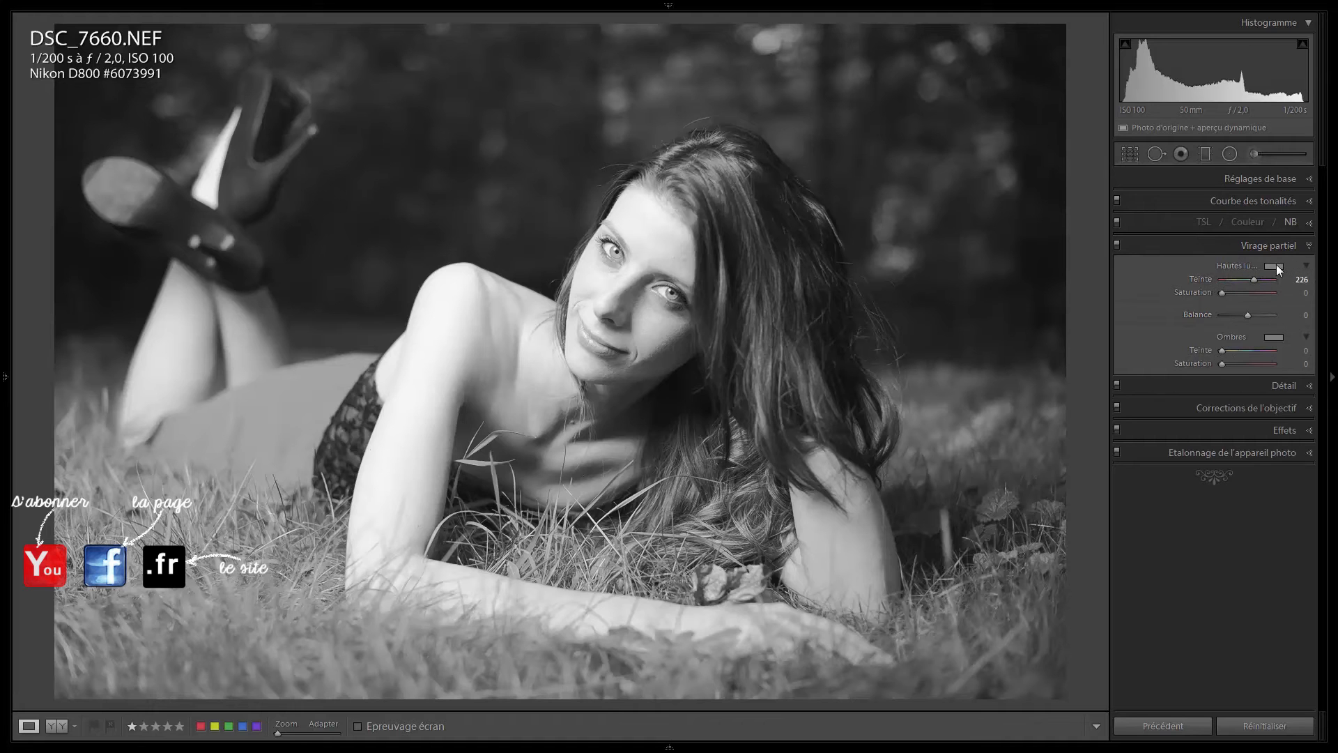
mouse_move(1256, 279)
mouse_down()
mouse_move(1243, 279)
mouse_move(1261, 298)
mouse_move(1235, 283)
mouse_move(1252, 283)
mouse_move(1224, 282)
mouse_move(1273, 296)
mouse_move(1225, 293)
mouse_move(1268, 288)
mouse_up()
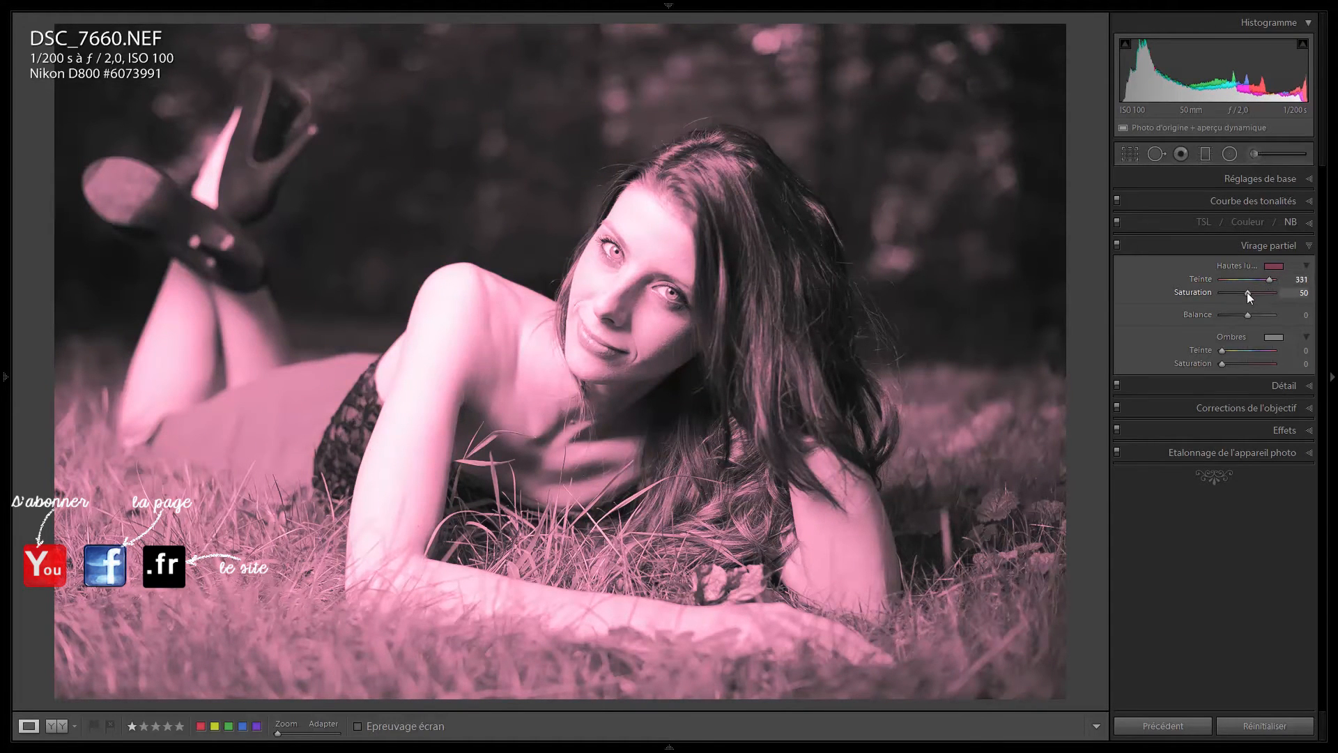
Set the split-toning highlight hue to 245, refine it to 255, and set the highlight saturation to 39
click(1274, 266)
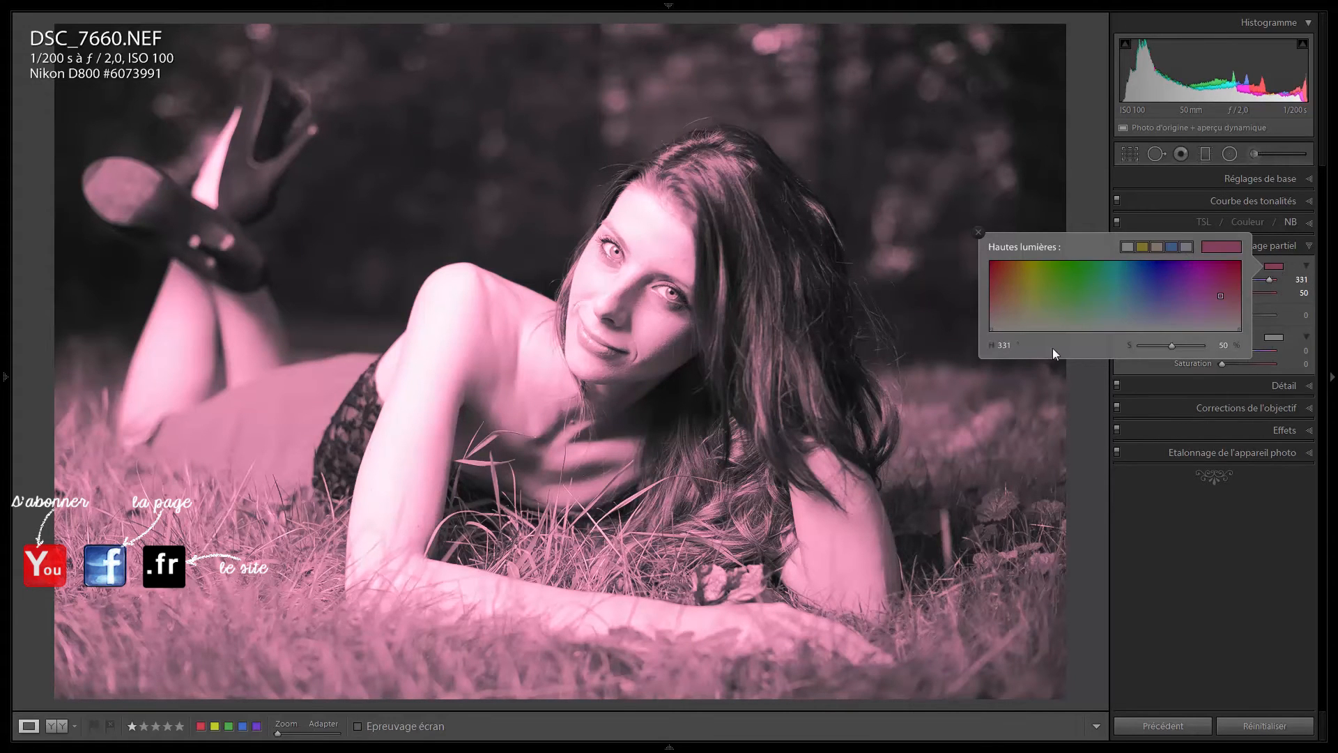
click(1003, 346)
text(245)
key(Return)
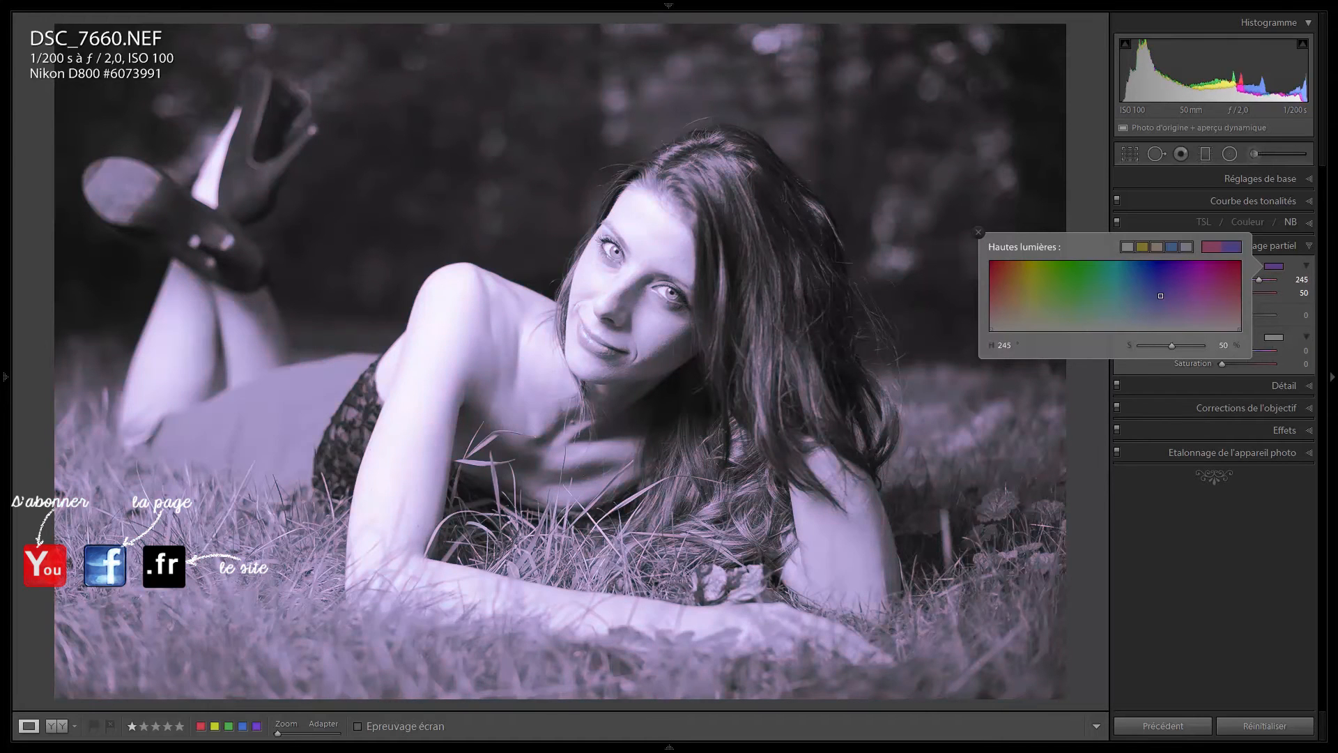
mouse_move(1003, 345)
mouse_down()
mouse_move(908, 346)
mouse_move(1010, 346)
mouse_up()
mouse_move(1174, 346)
mouse_down()
mouse_move(1193, 346)
mouse_move(1168, 350)
mouse_up()
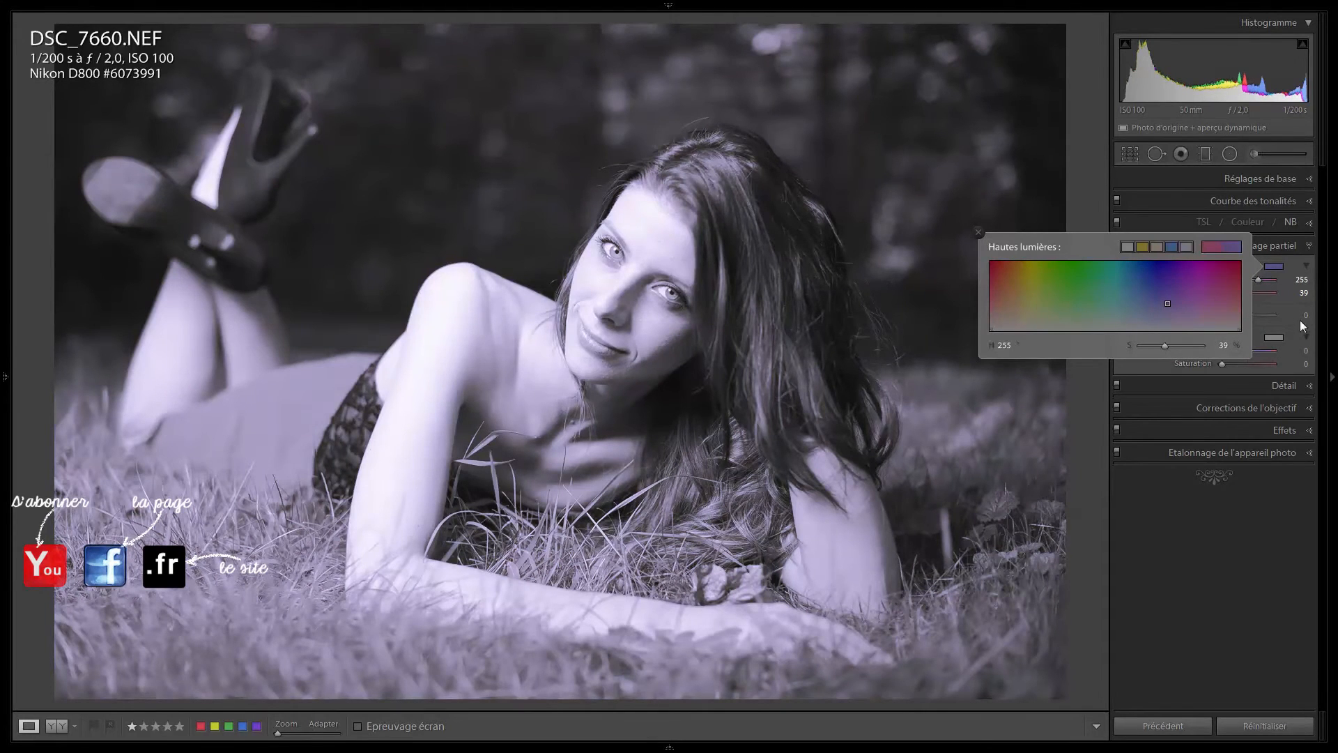
click(1286, 299)
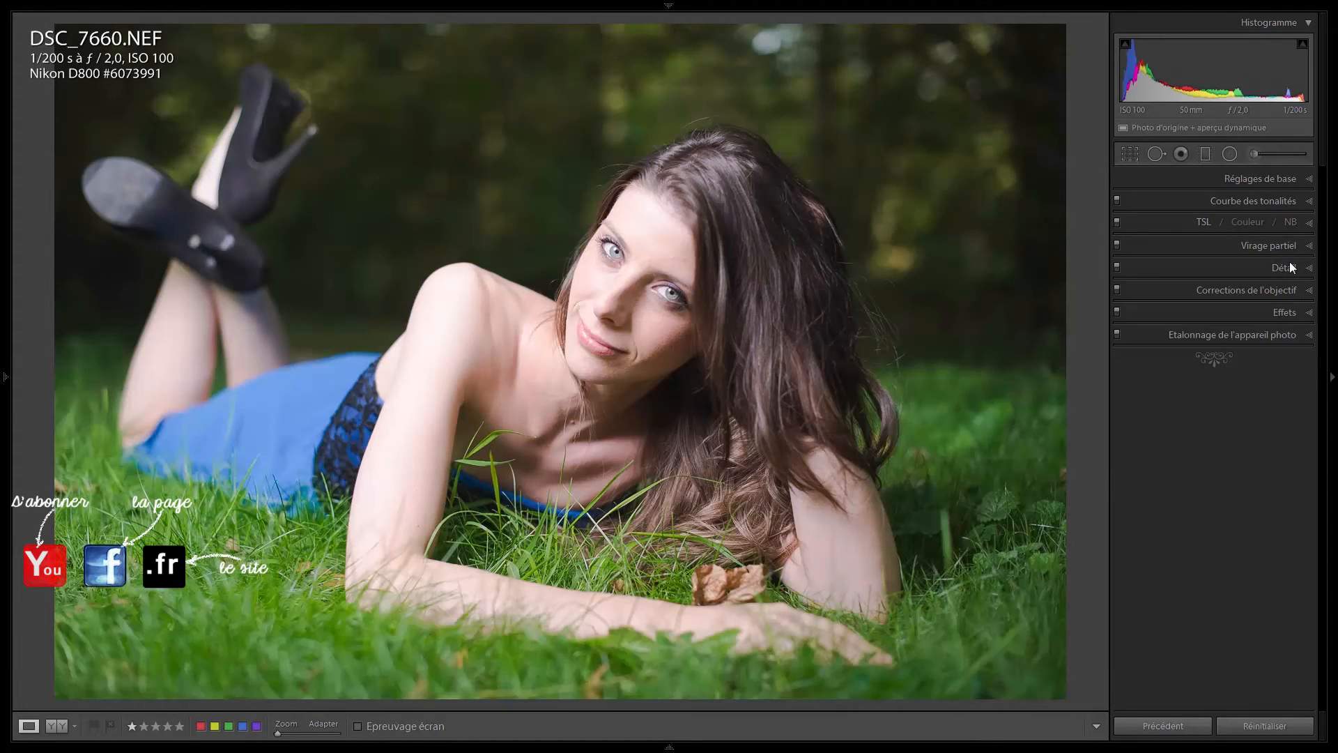
Reset the sharpening amount (Gain) and set it to 57 while viewing the model's face at 1:1
click(1290, 264)
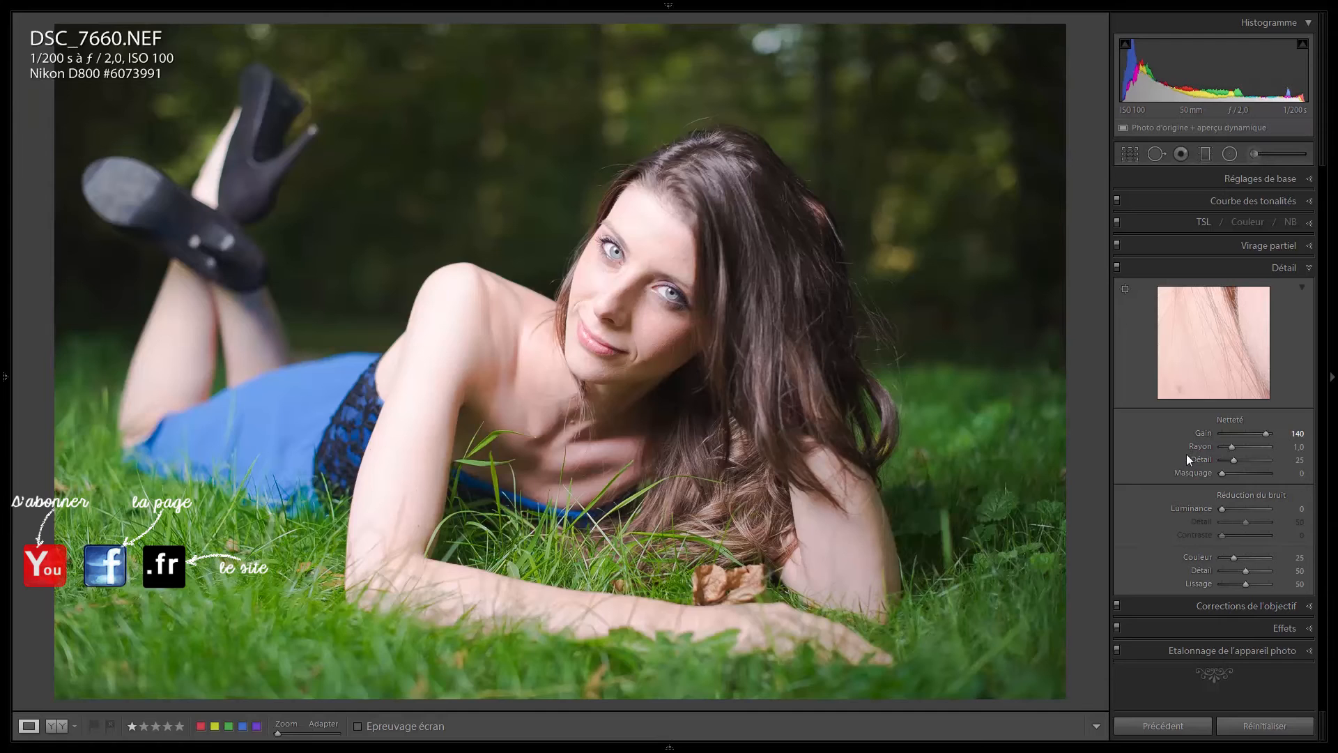
key(z)
double_click(1205, 433)
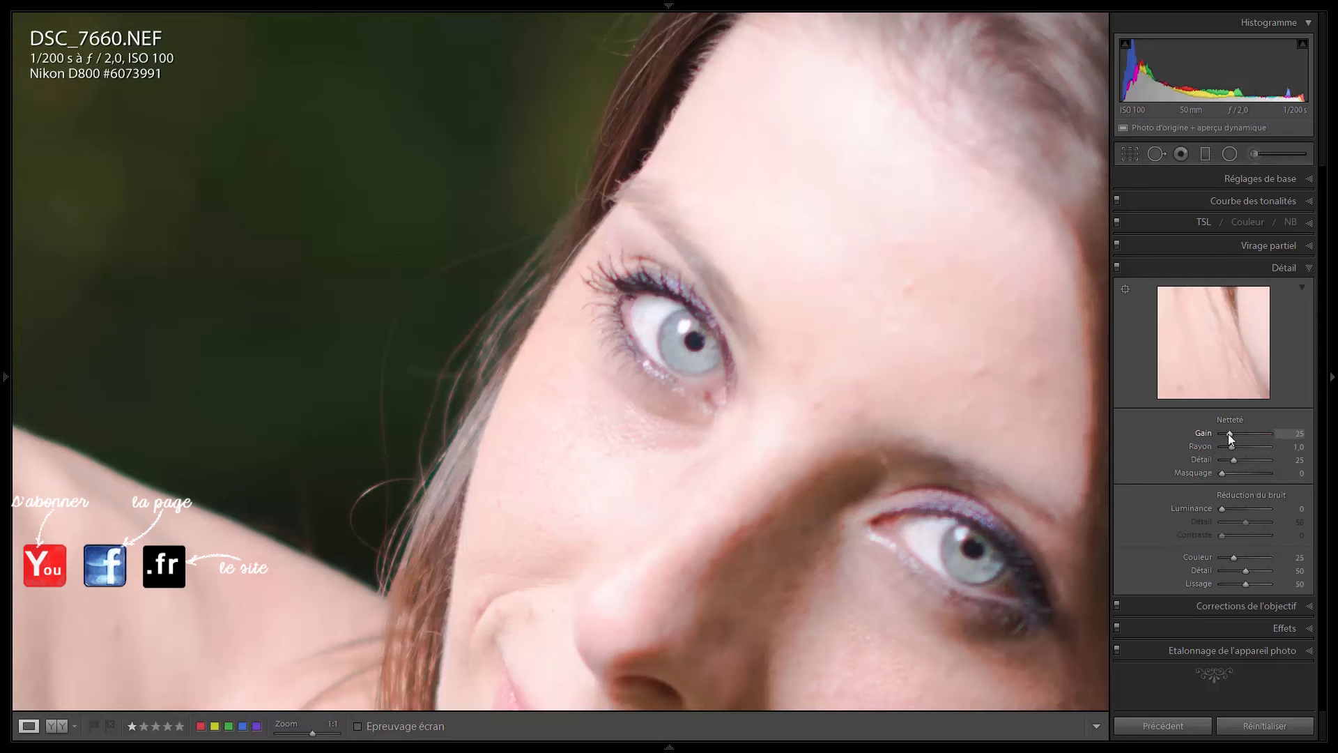
drag(1244, 435, 1247, 439)
click(1240, 433)
Reposition the detail preview, centre it on the model's eye, and hide and show the preview again
drag(1197, 361, 1264, 361)
drag(1178, 342, 1229, 310)
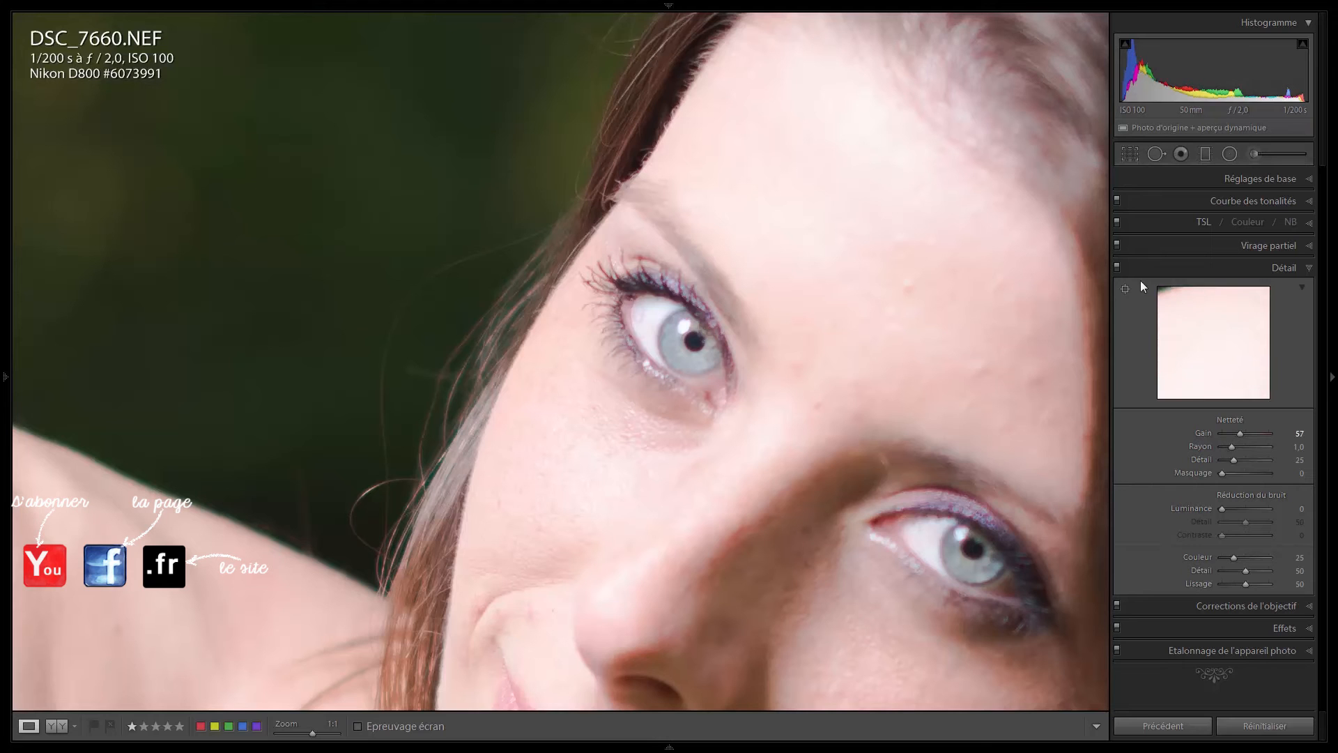
click(1126, 289)
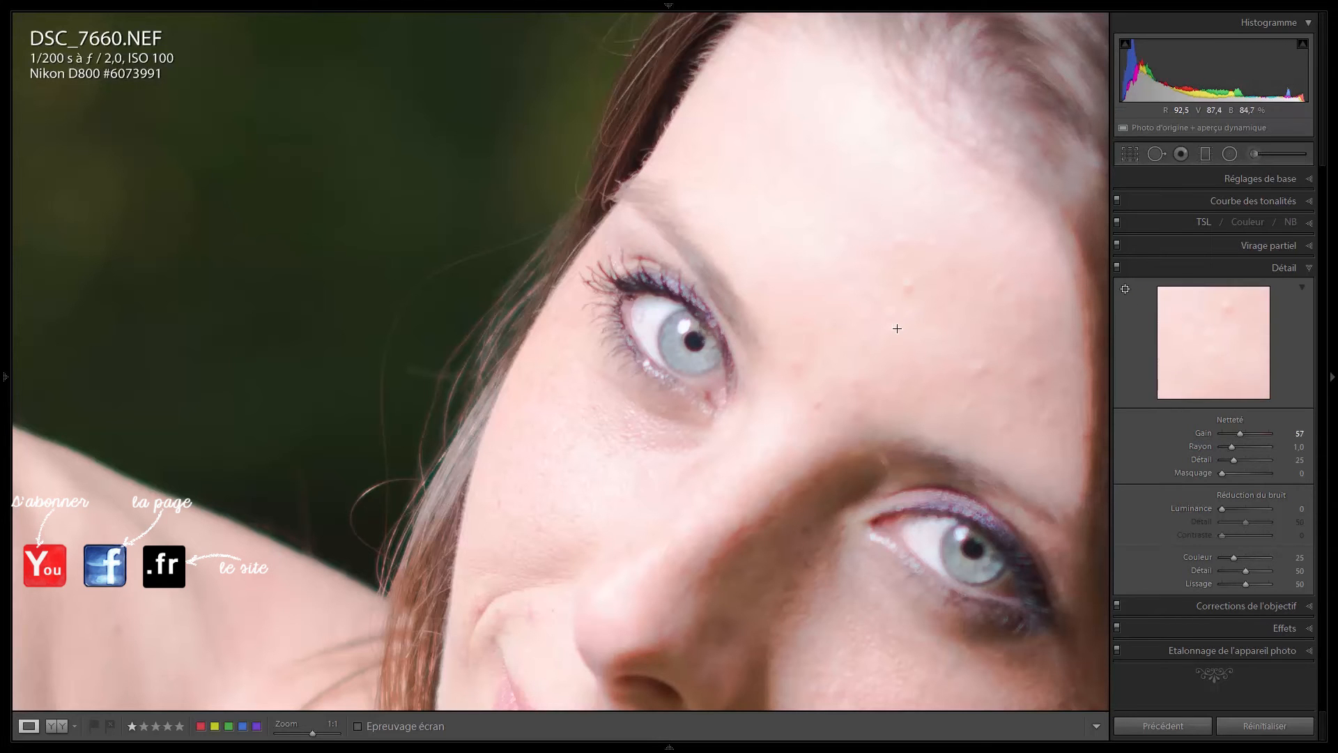
click(673, 320)
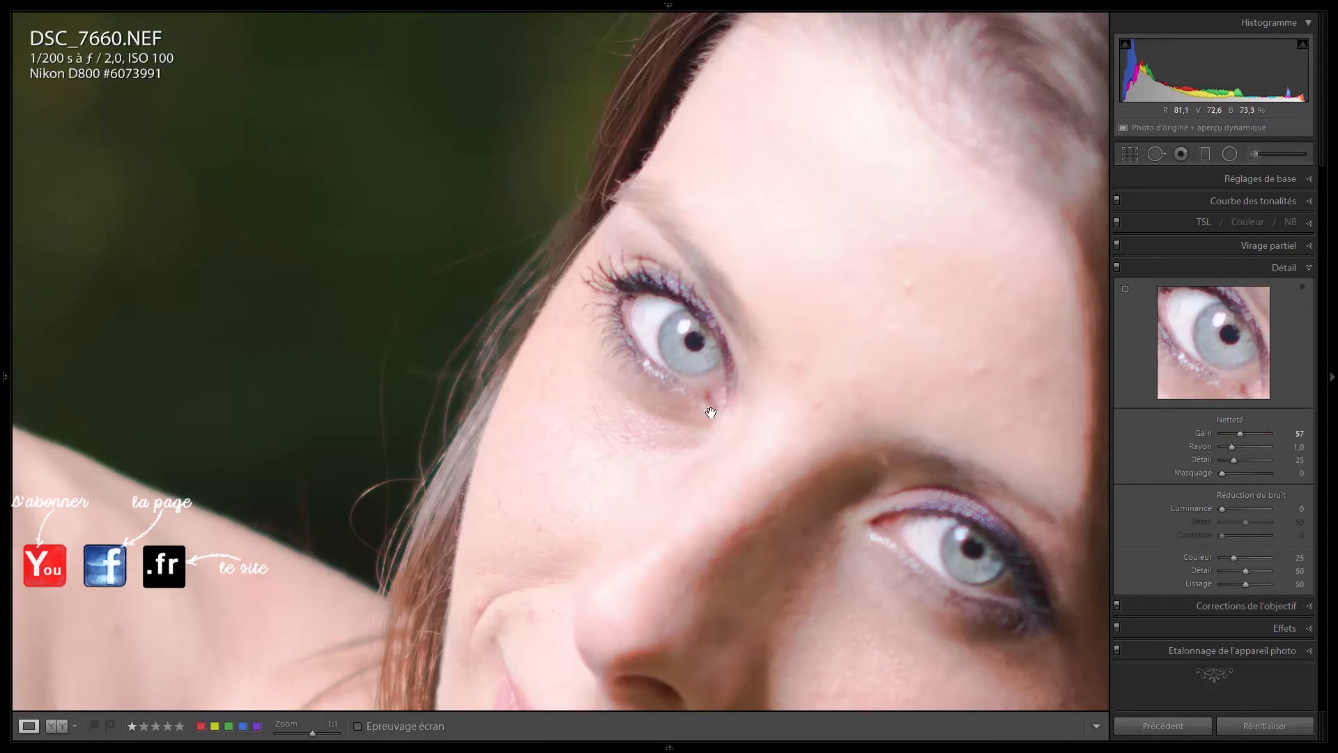
click(1302, 287)
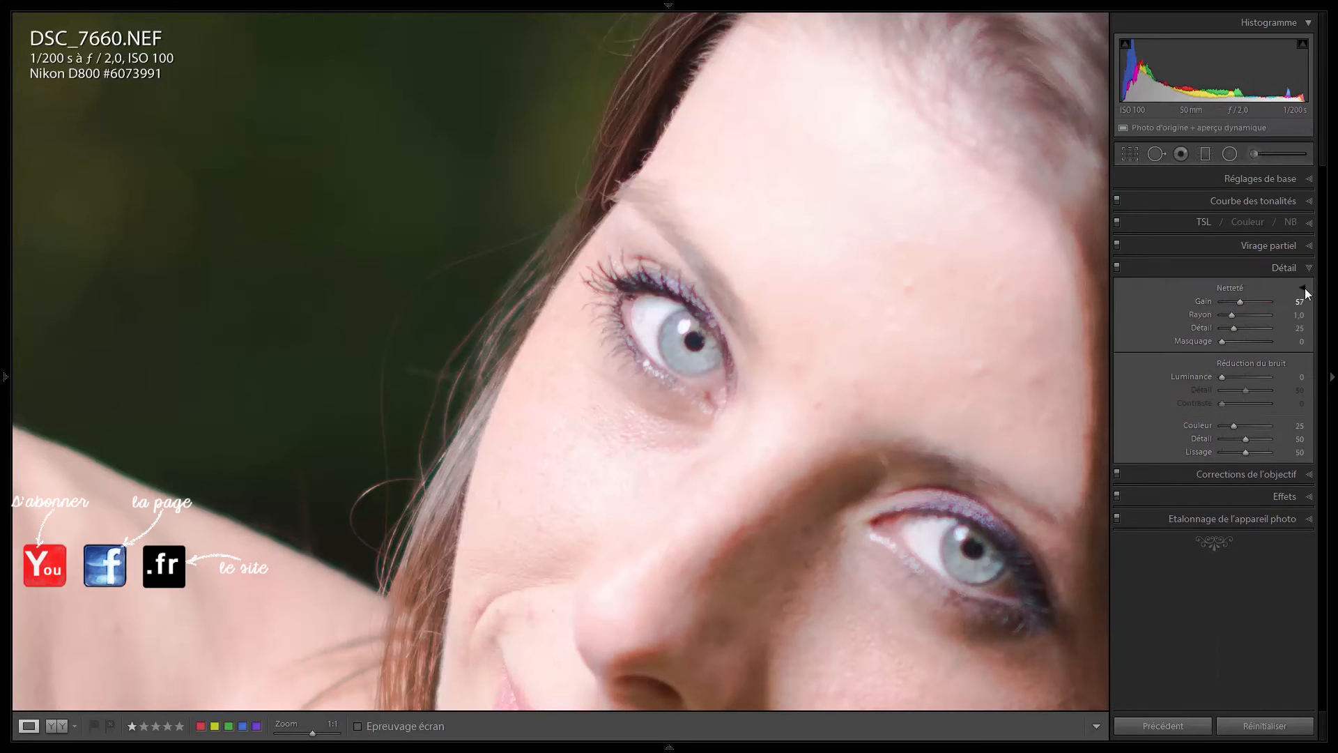
click(1303, 287)
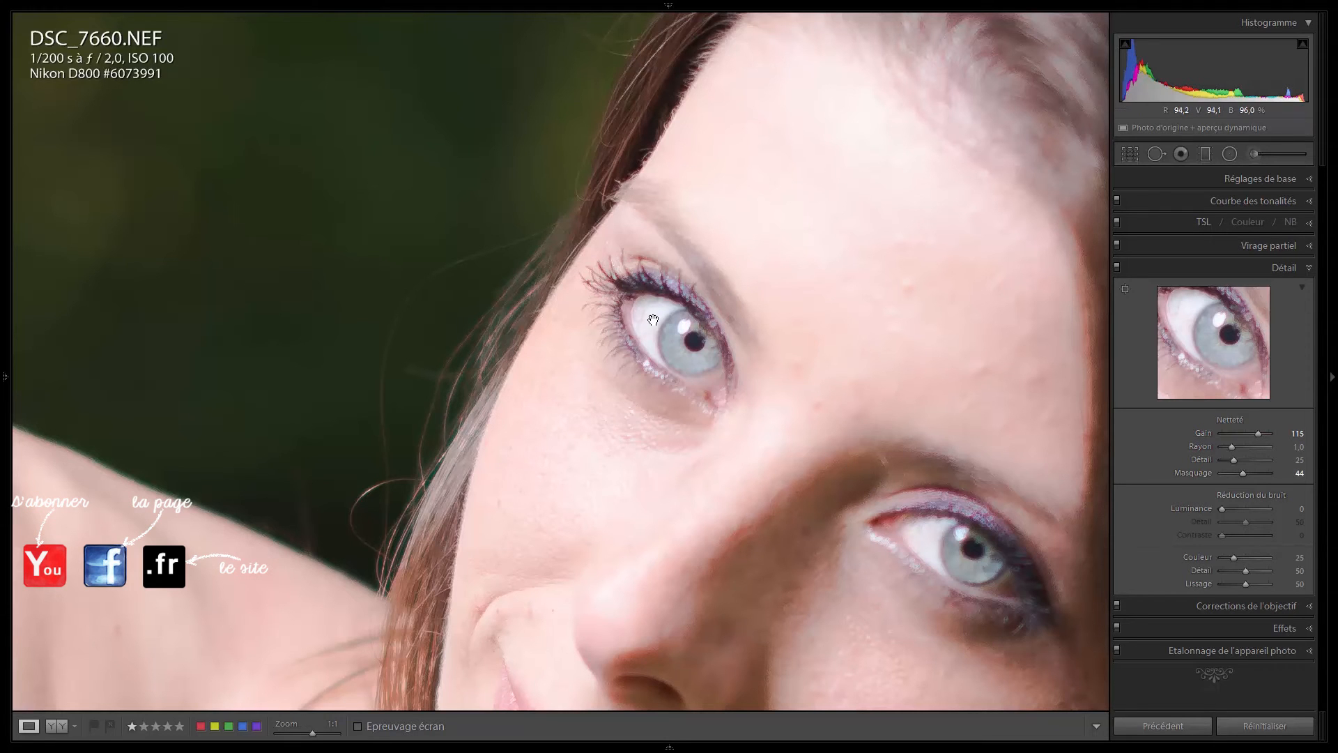
Inspect the blurred background at 1:1, reset the sharpening masking to 0, and compare the hair and background
drag(475, 295, 721, 473)
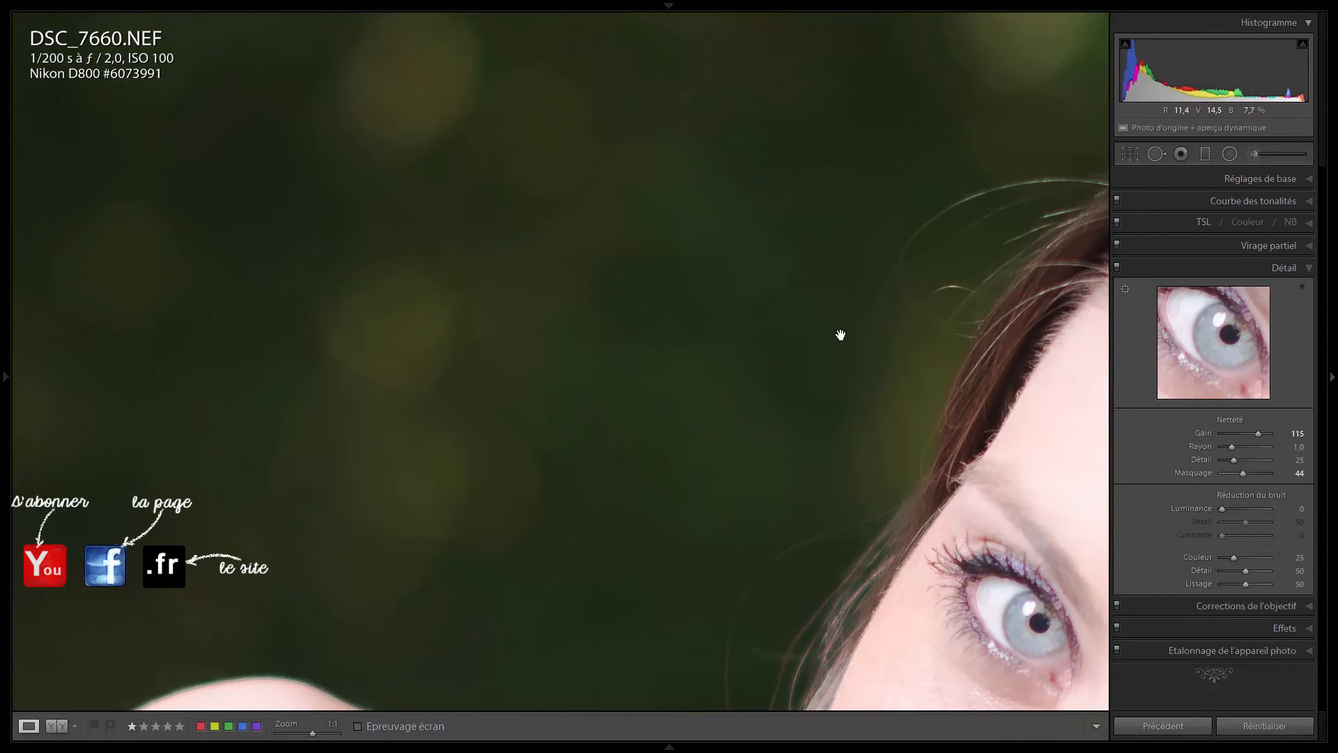
drag(843, 171, 800, 468)
drag(708, 187, 555, 379)
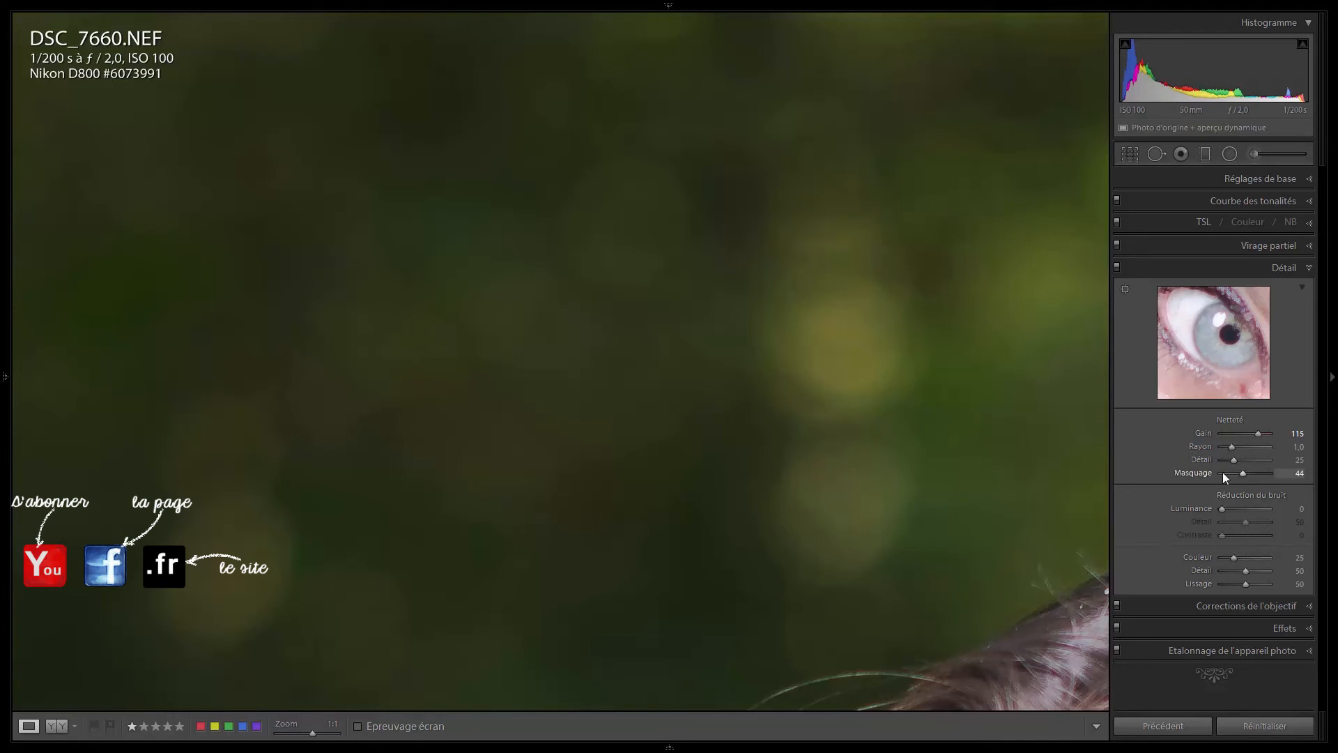
double_click(1182, 474)
drag(1039, 479, 801, 134)
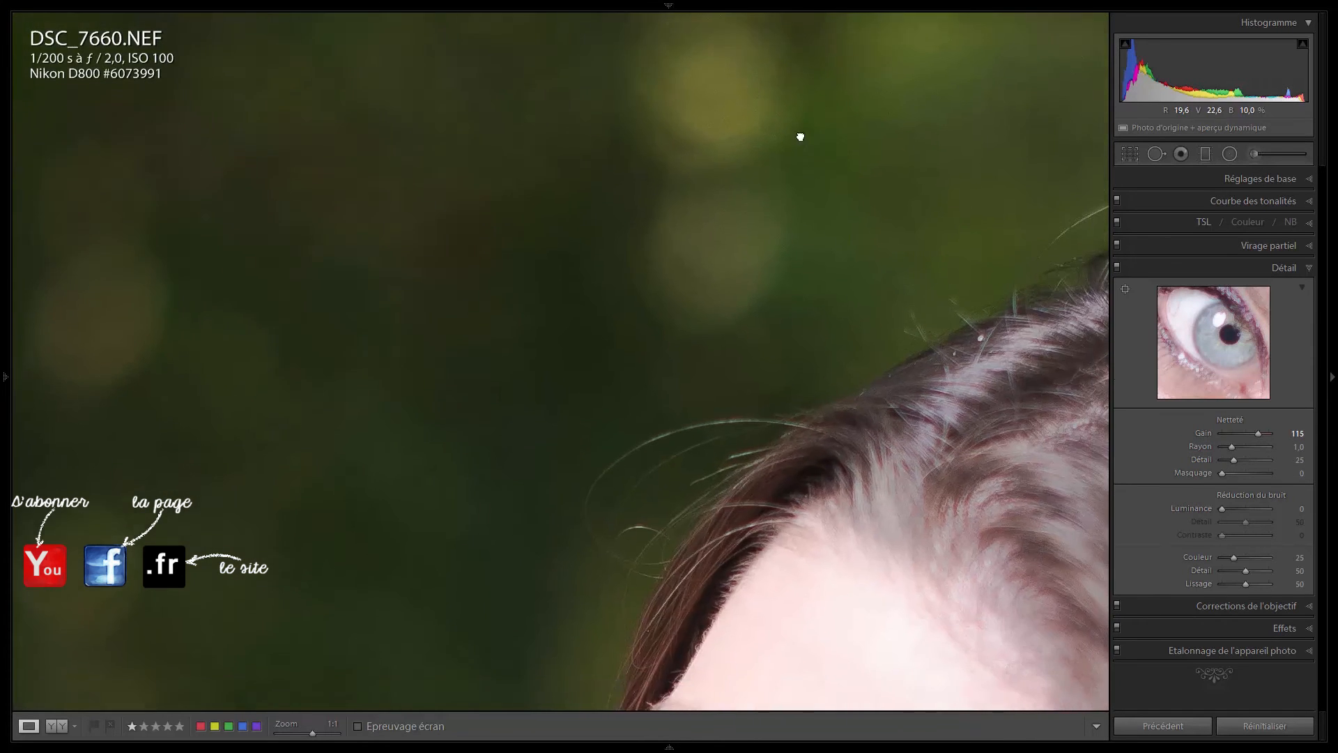
drag(755, 277, 759, 219)
Raise the sharpening masking (Masquage) using its mask preview
key(alt)
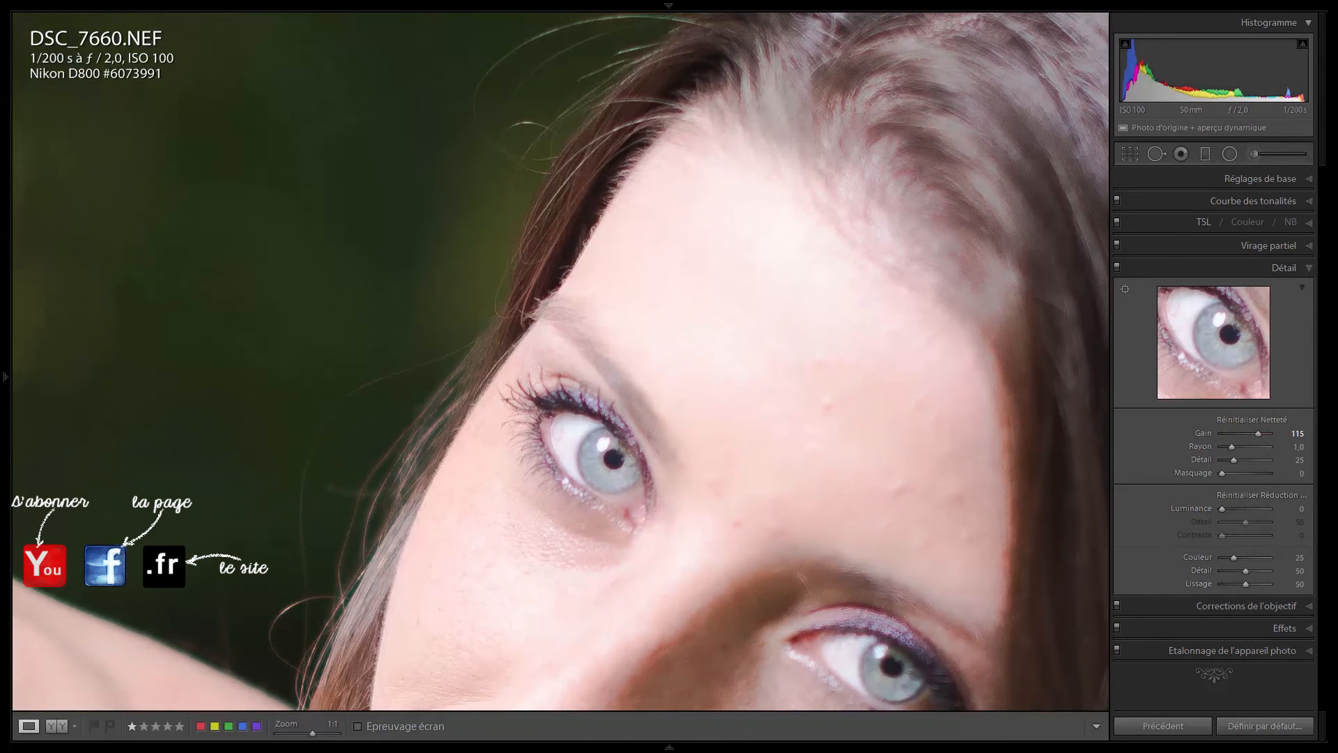
mouse_move(1223, 474)
mouse_down()
mouse_move(1237, 475)
mouse_move(1226, 479)
mouse_up()
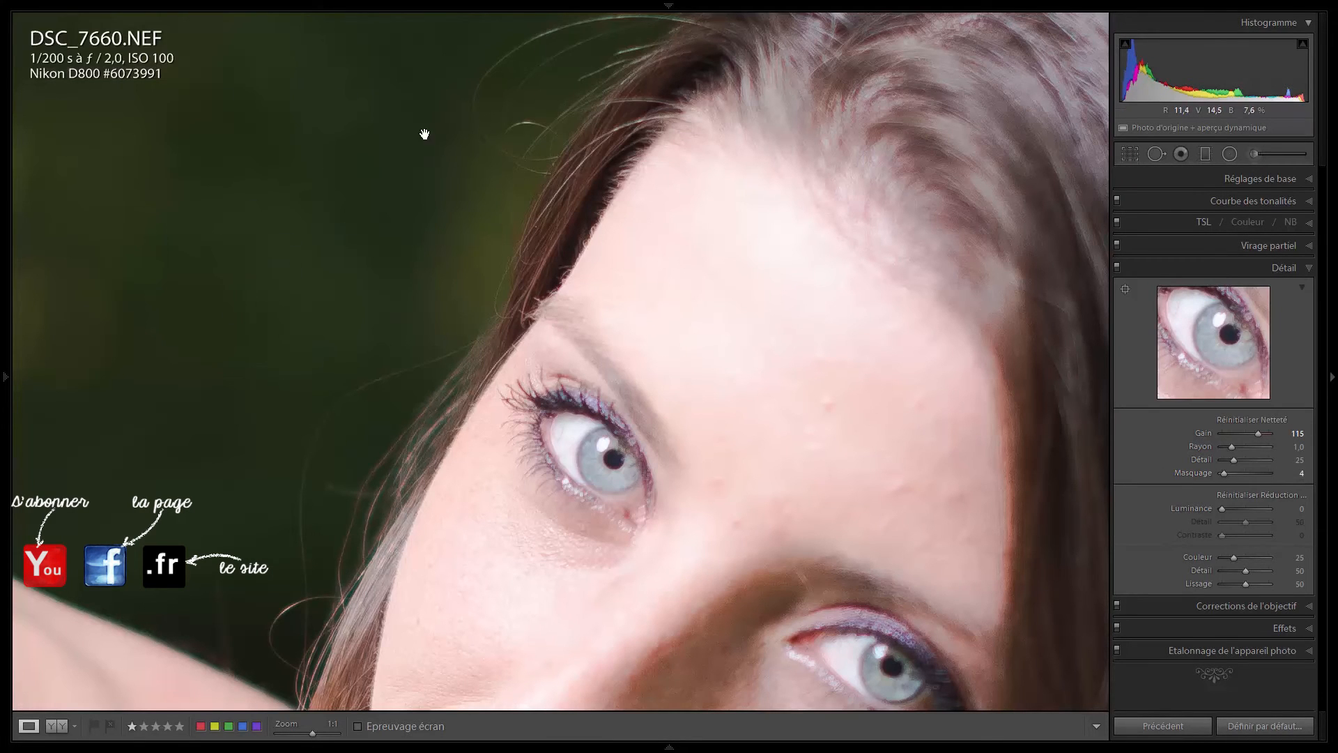
drag(1227, 470, 1253, 478)
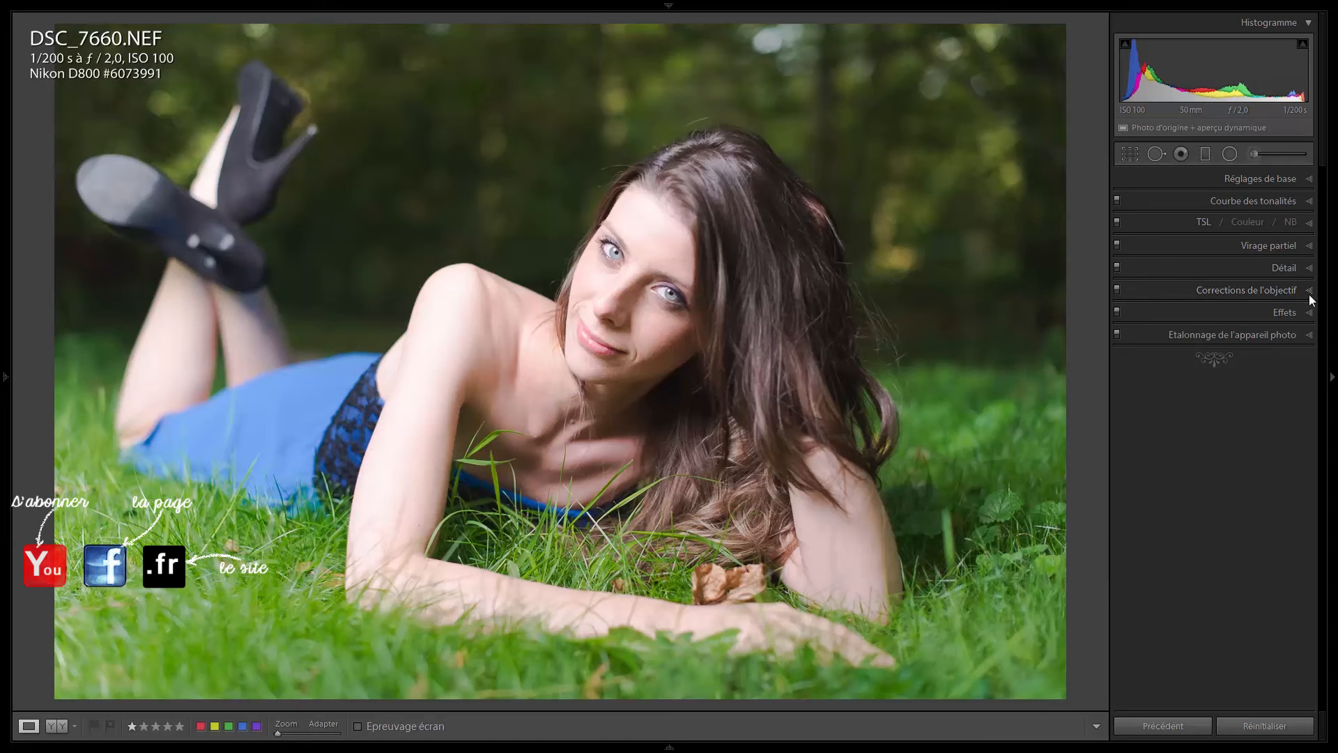
Look through the basic, profile and manual groups of the lens corrections for DSC_7660.NEF
click(1305, 292)
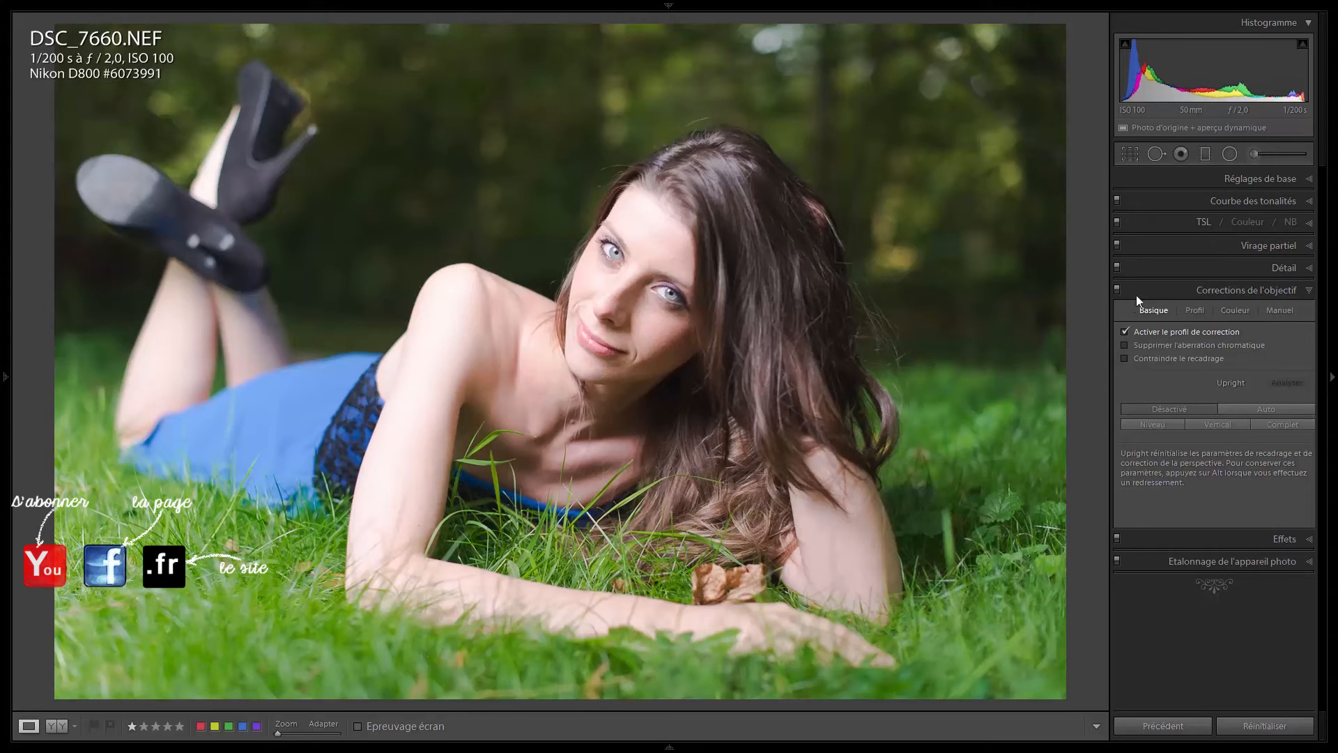
click(1190, 308)
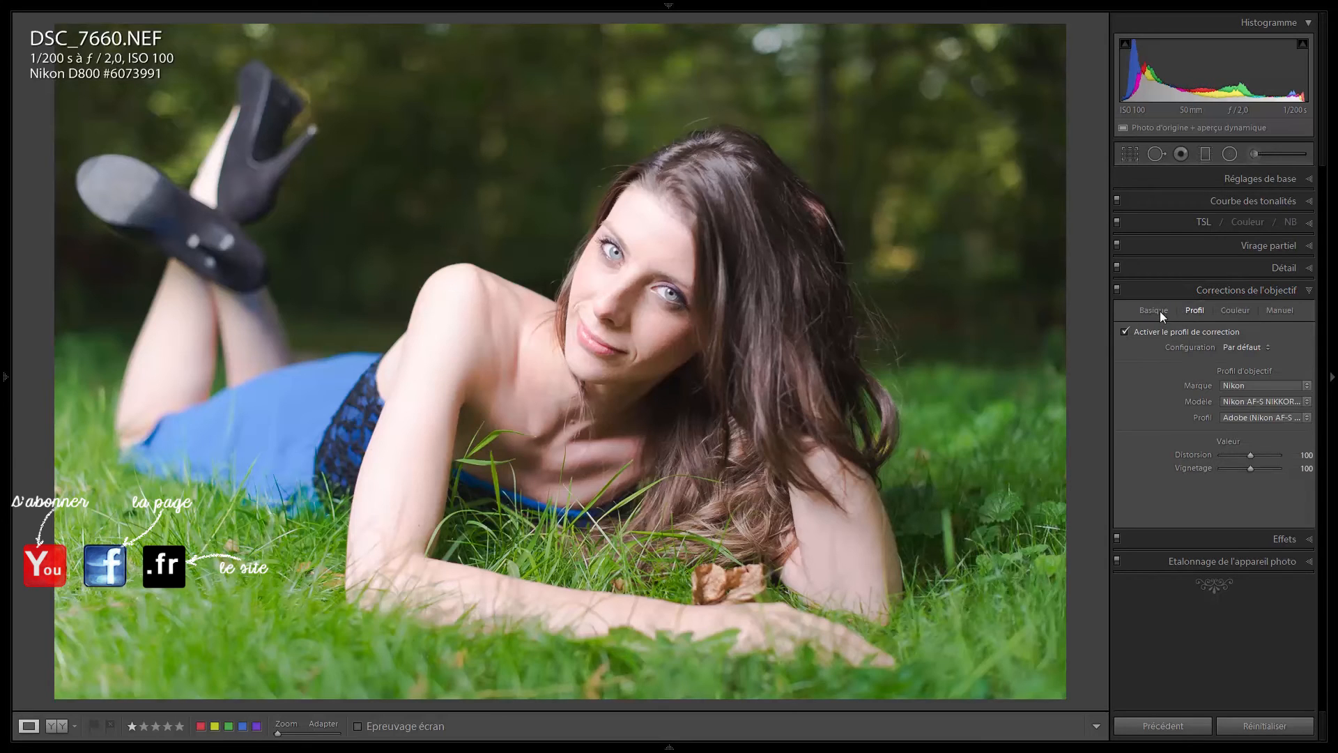
click(1160, 311)
click(1283, 311)
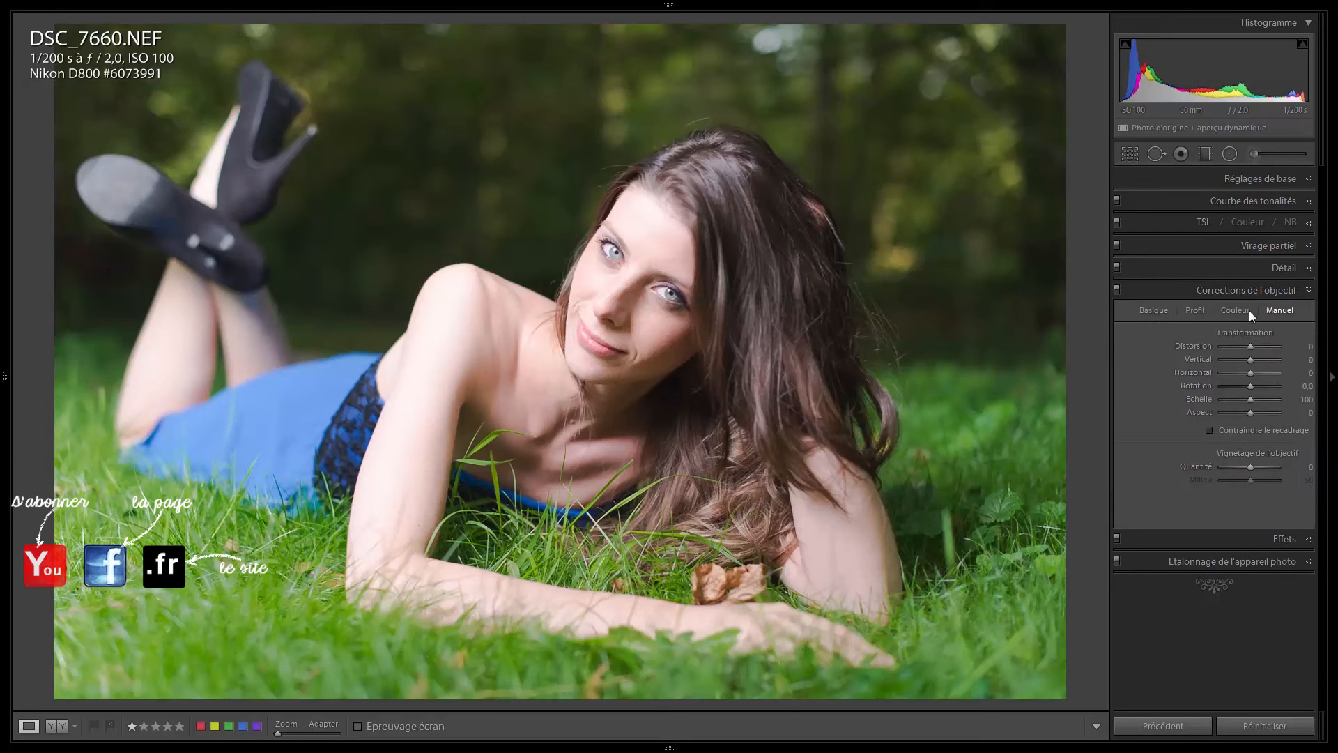
click(1157, 315)
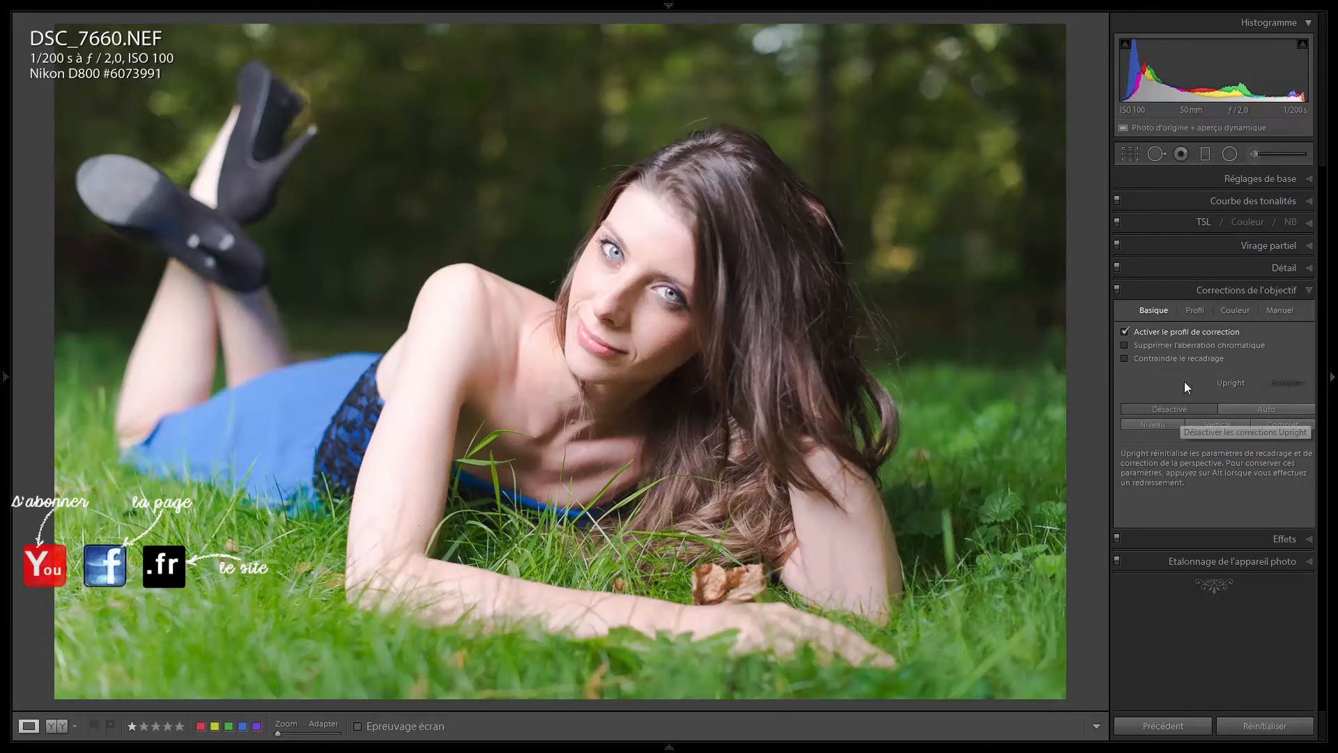
Examine the available lens models, makes and configuration options of the lens profile, and return to the basic lens corrections
click(1195, 310)
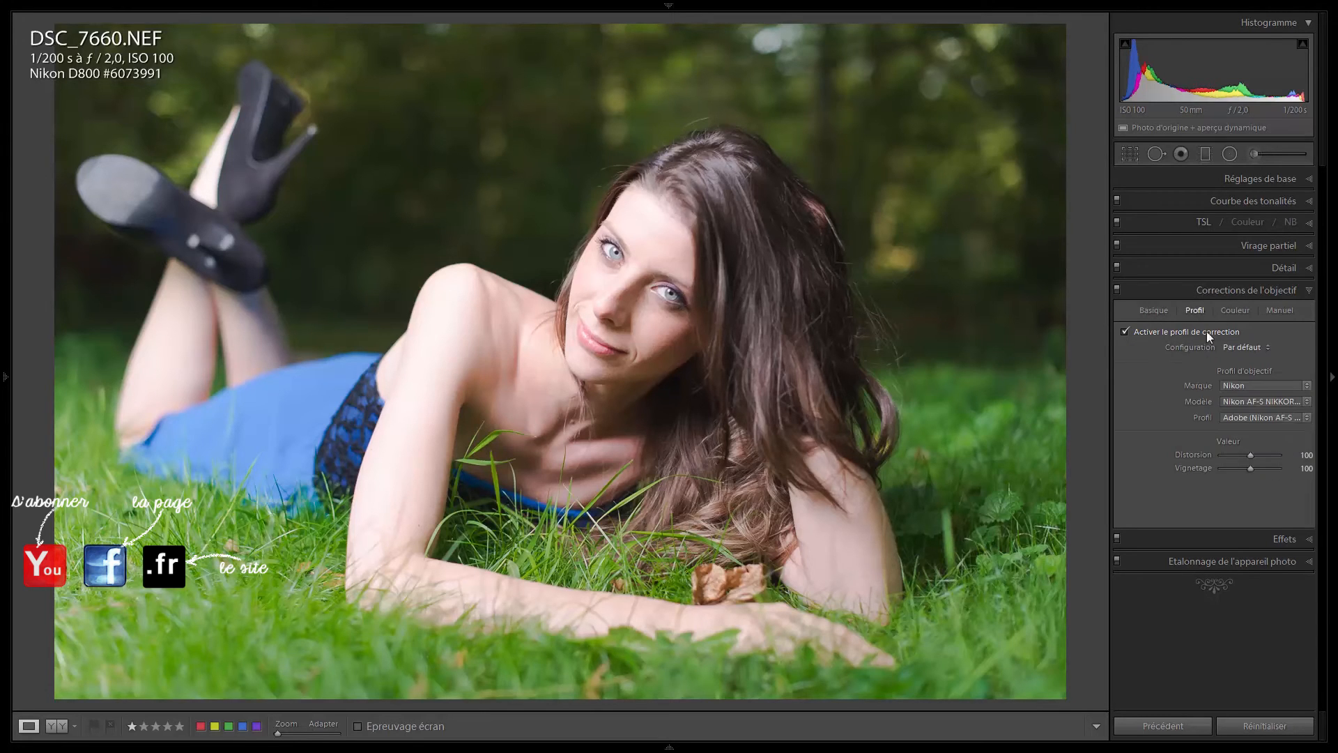
click(1260, 401)
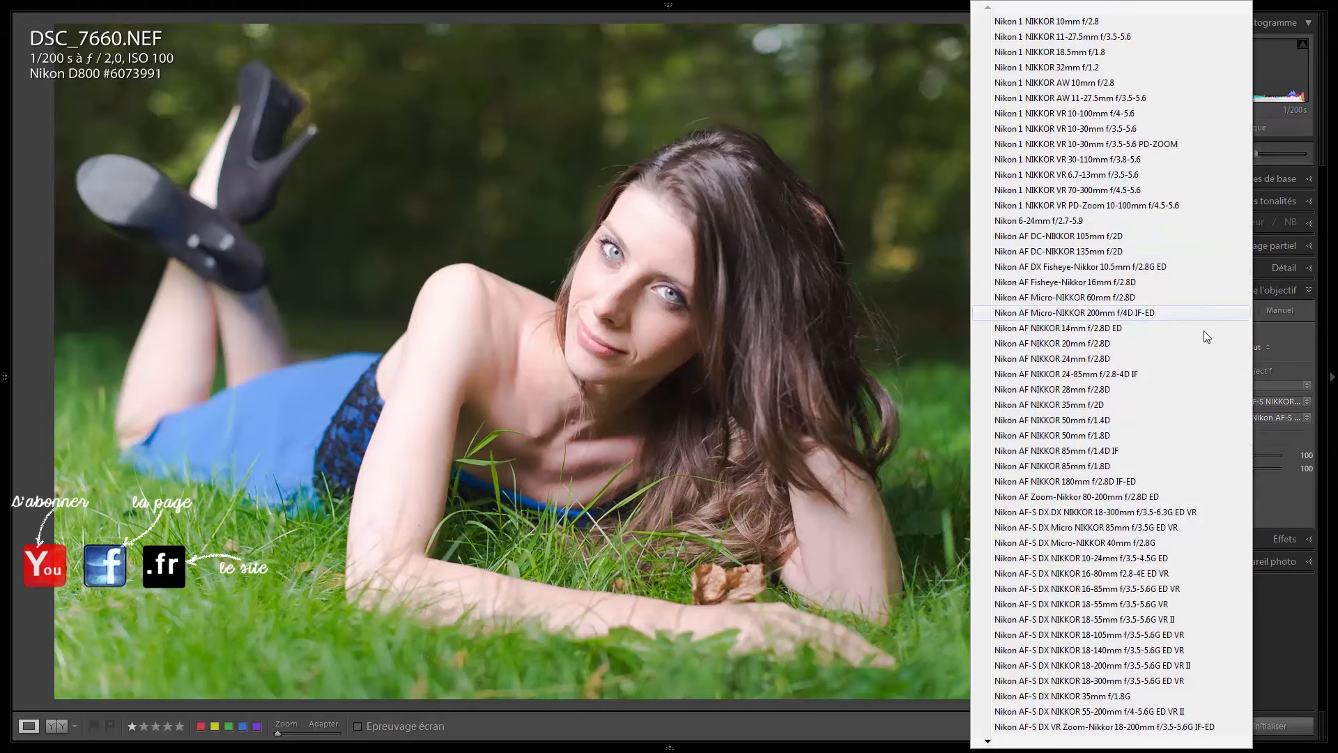
click(1286, 438)
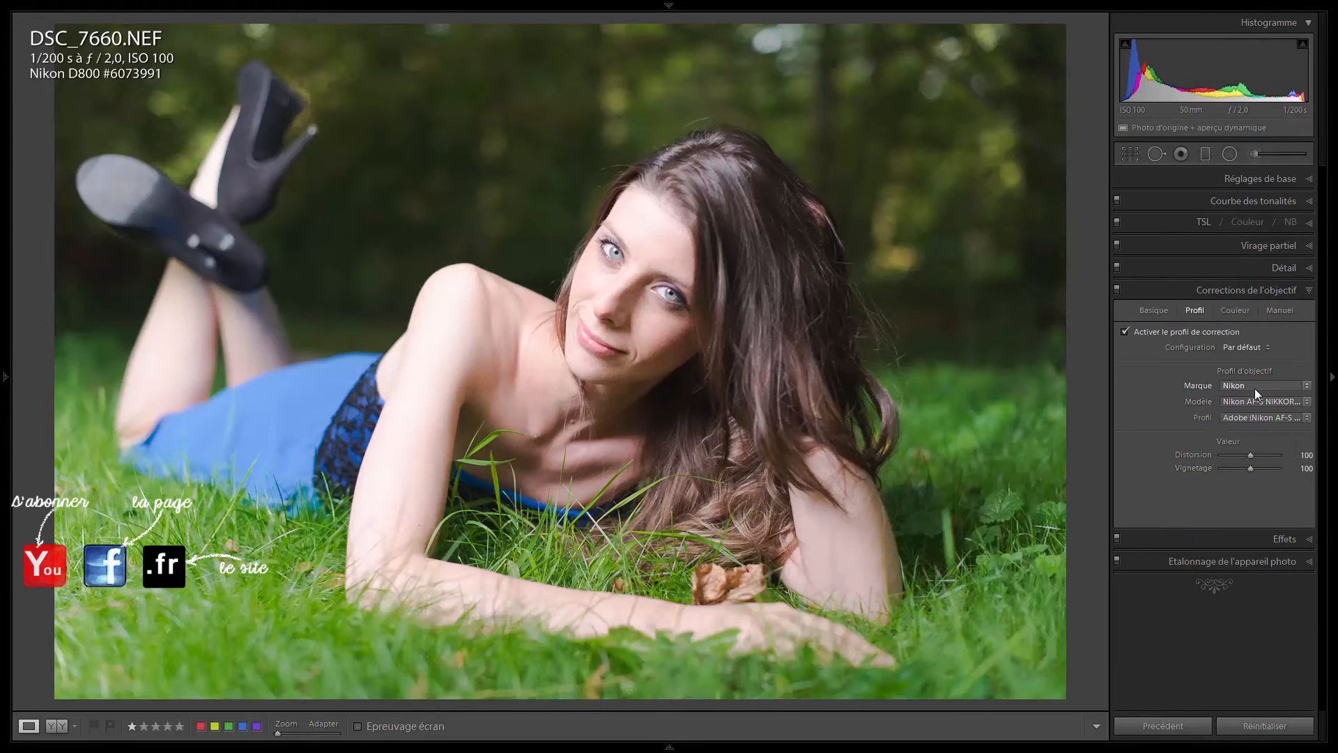
click(1255, 387)
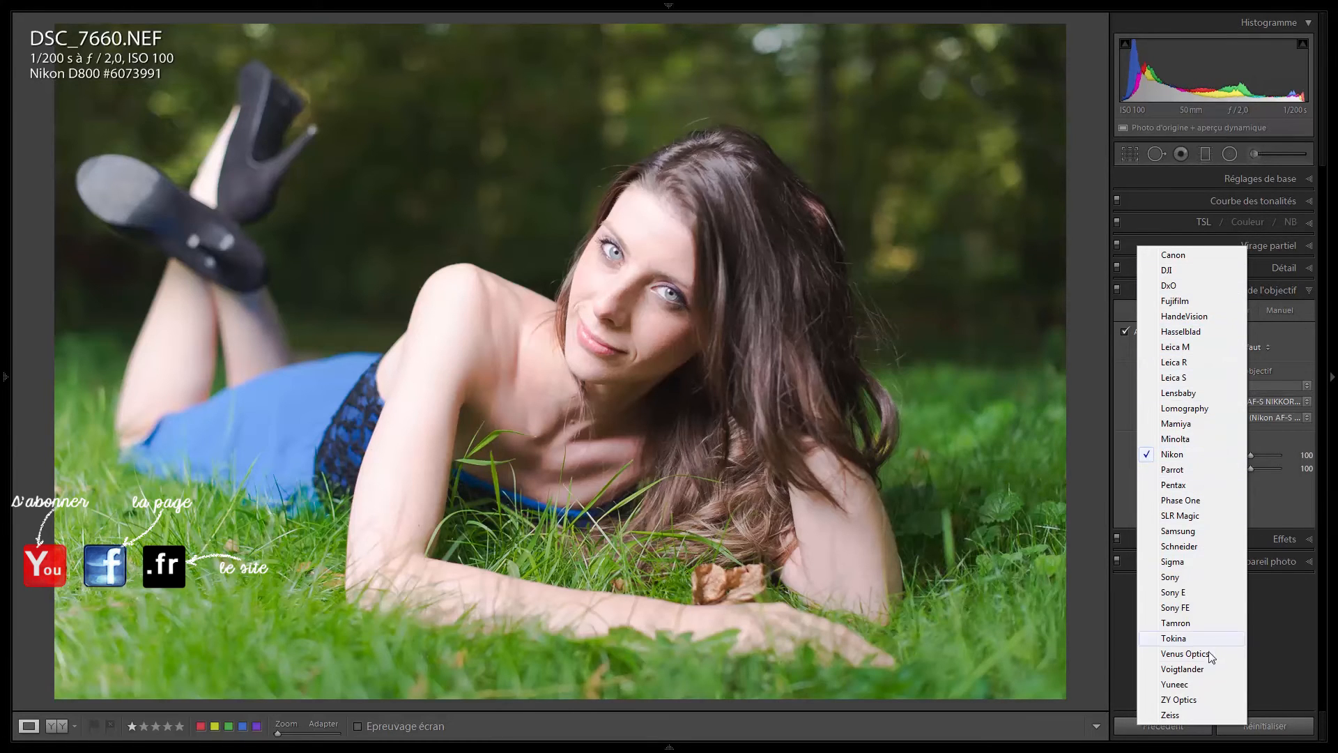
click(1291, 499)
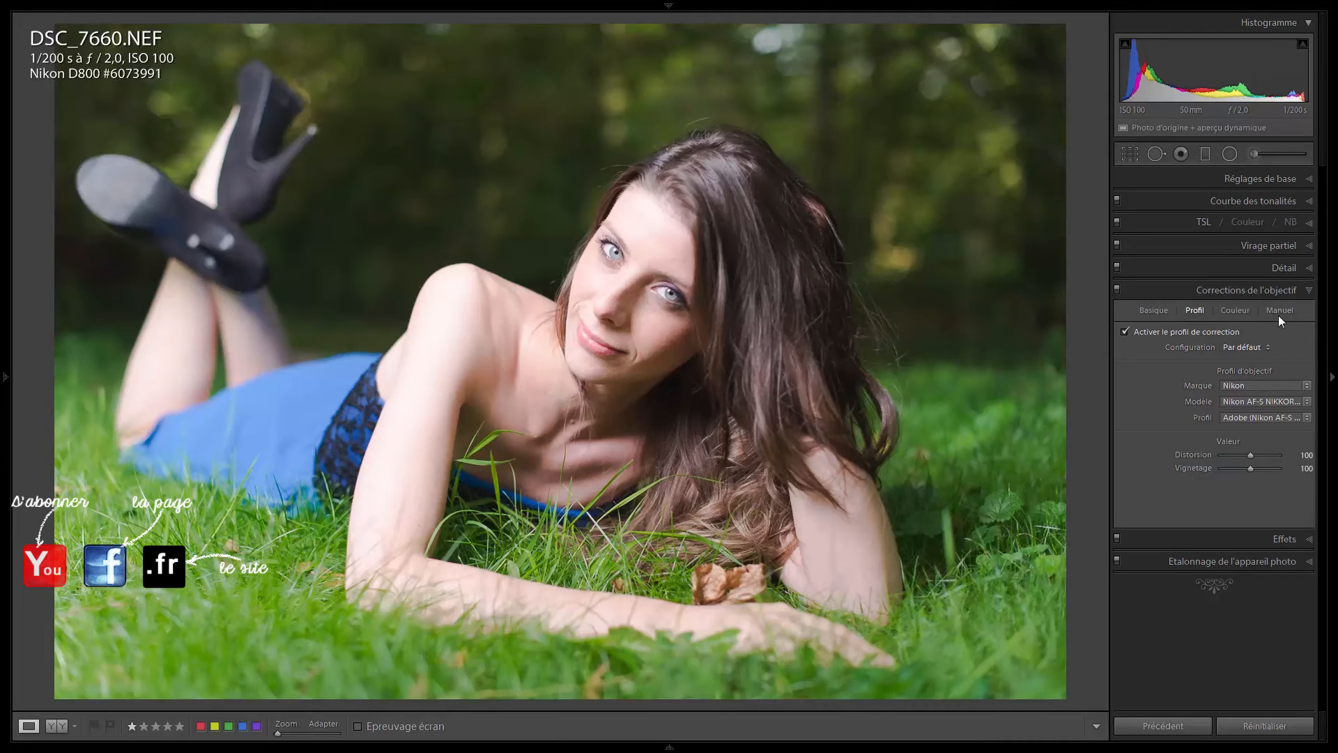
click(1252, 348)
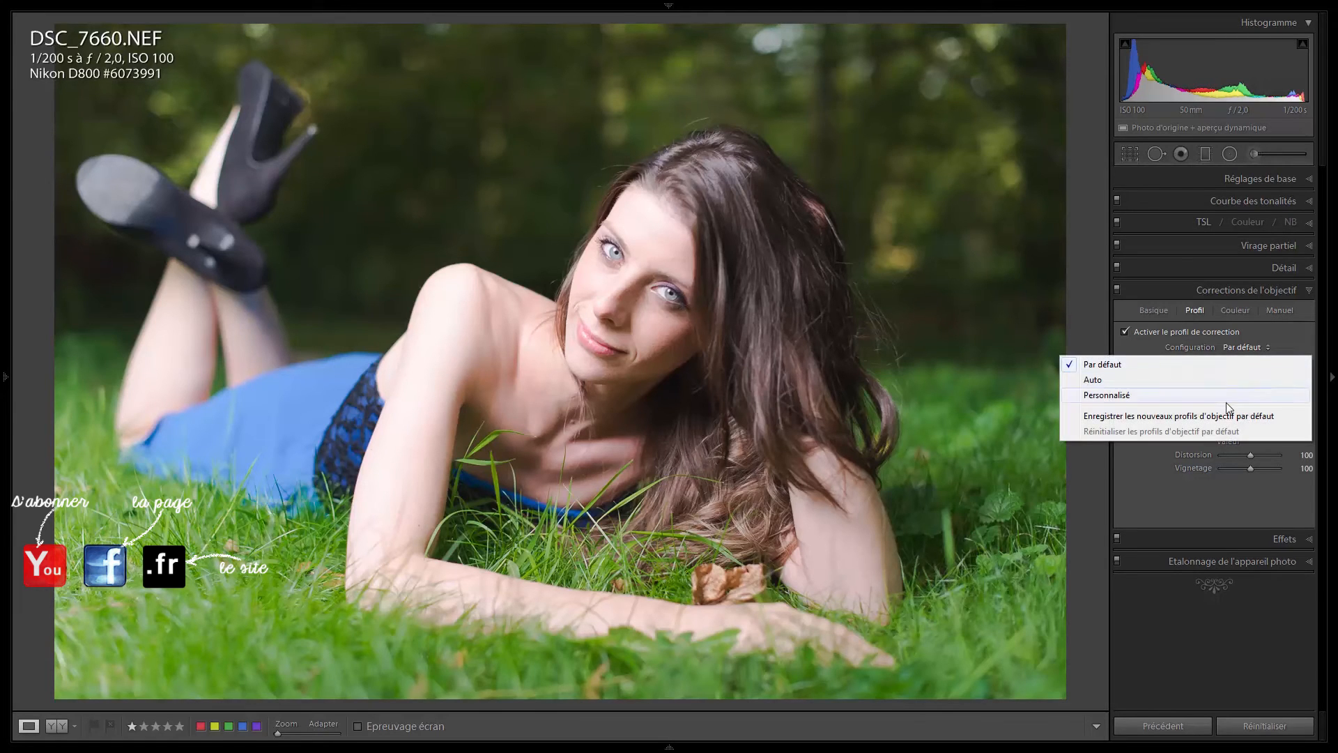
click(1297, 346)
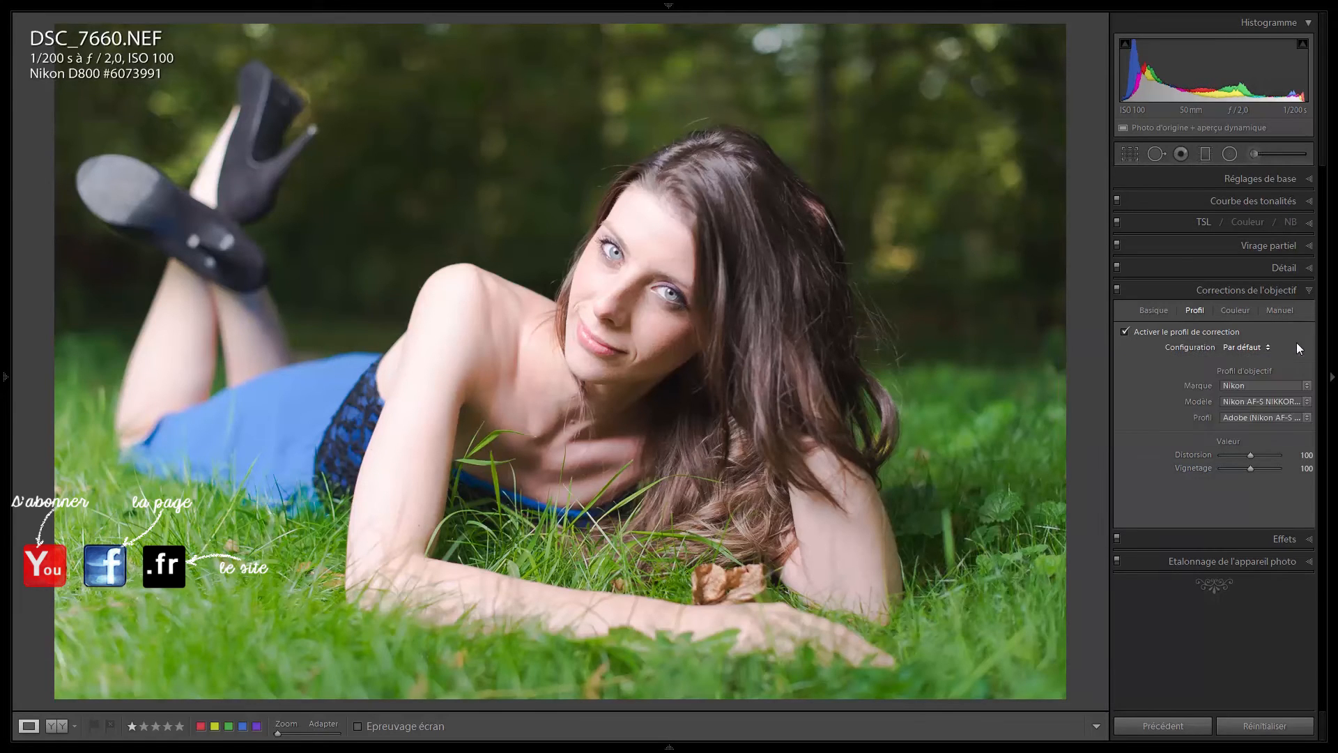
click(1165, 311)
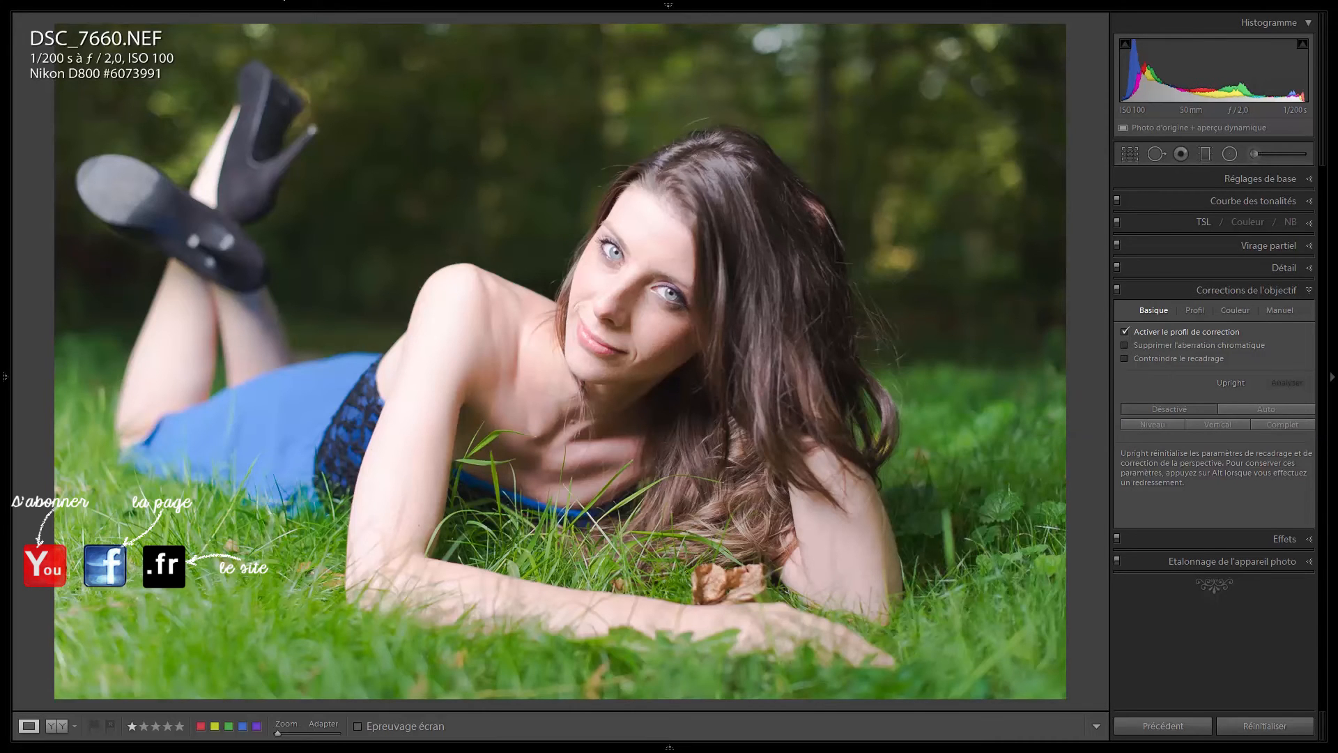
mouse_move(358, 6)
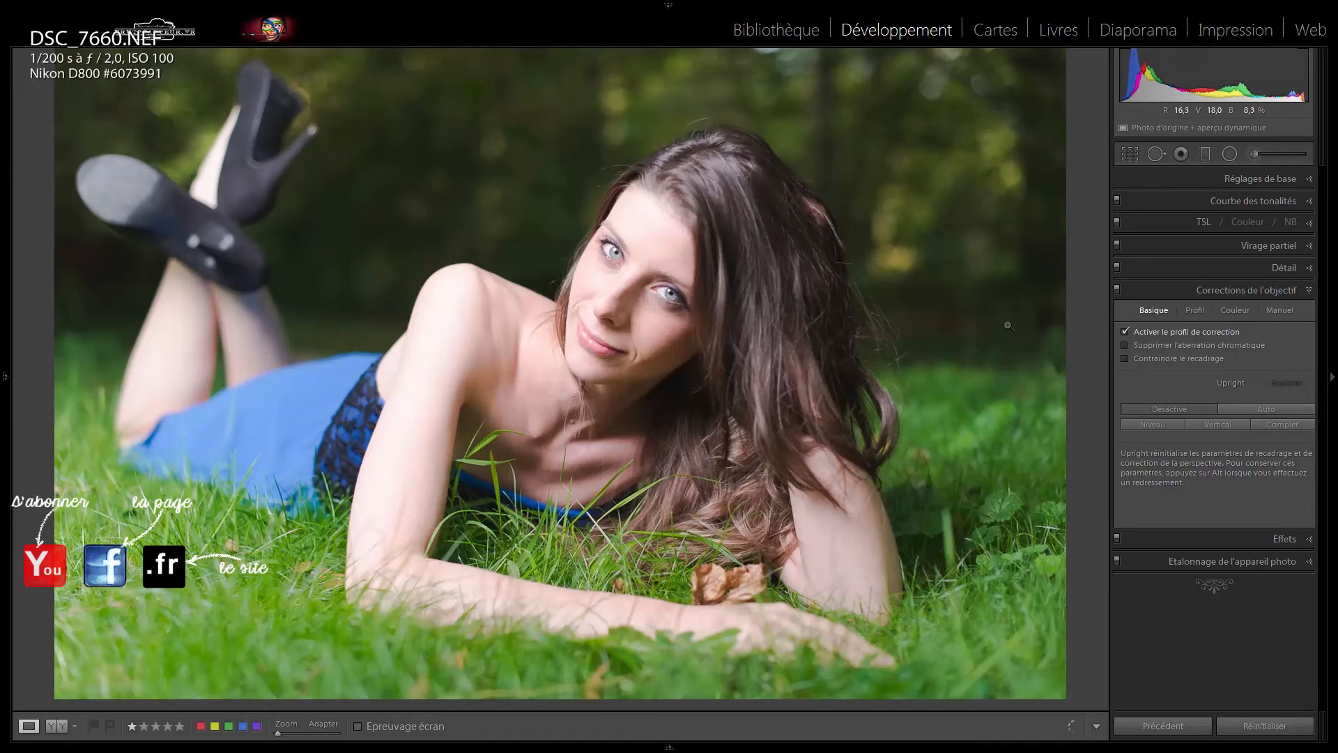
Set the manual lens distortion to +16 and constrain the crop to remove the white borders
click(1286, 309)
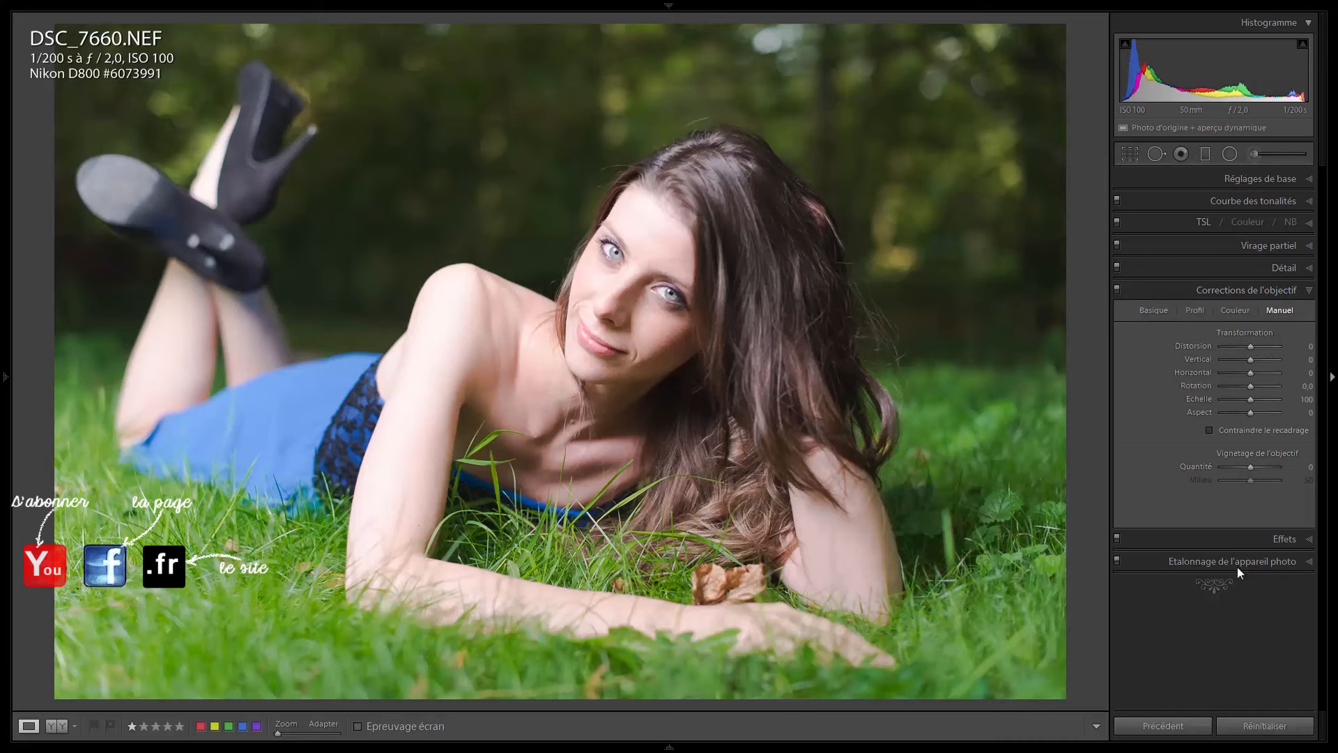
drag(1250, 346, 1255, 345)
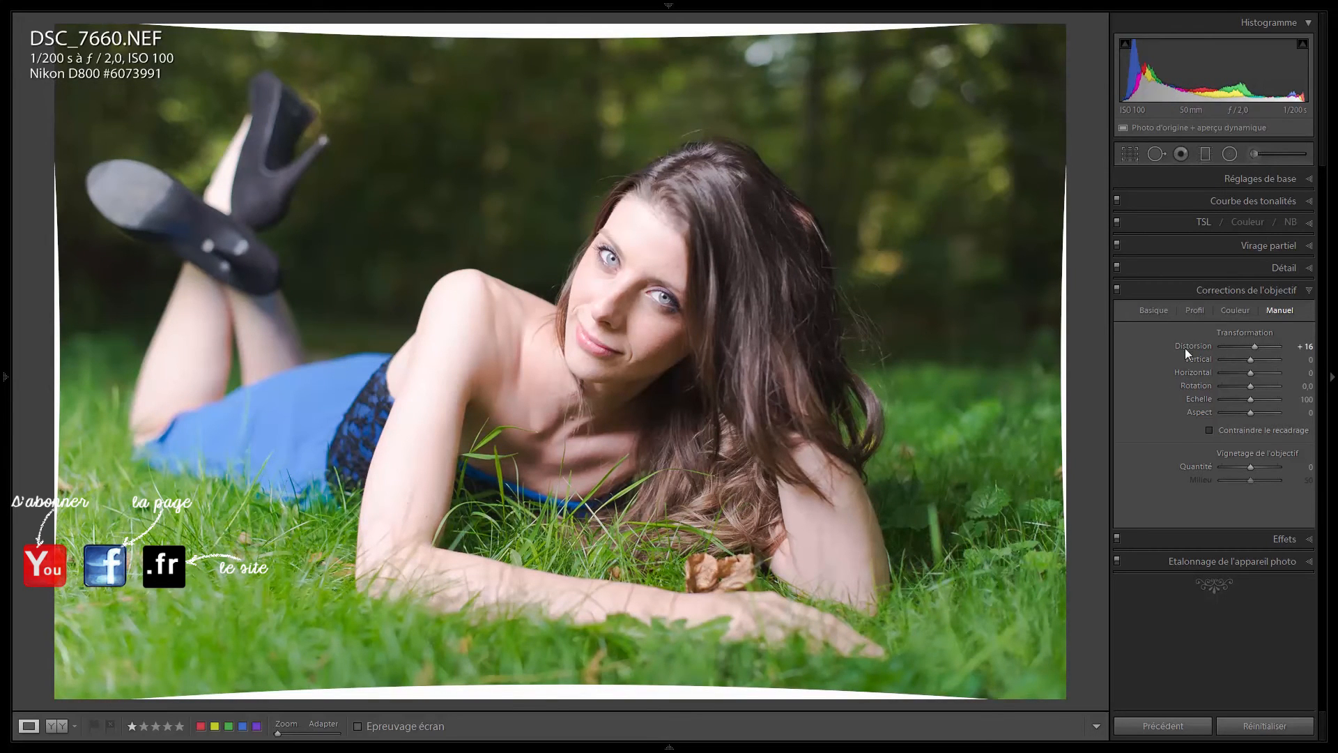
click(1211, 430)
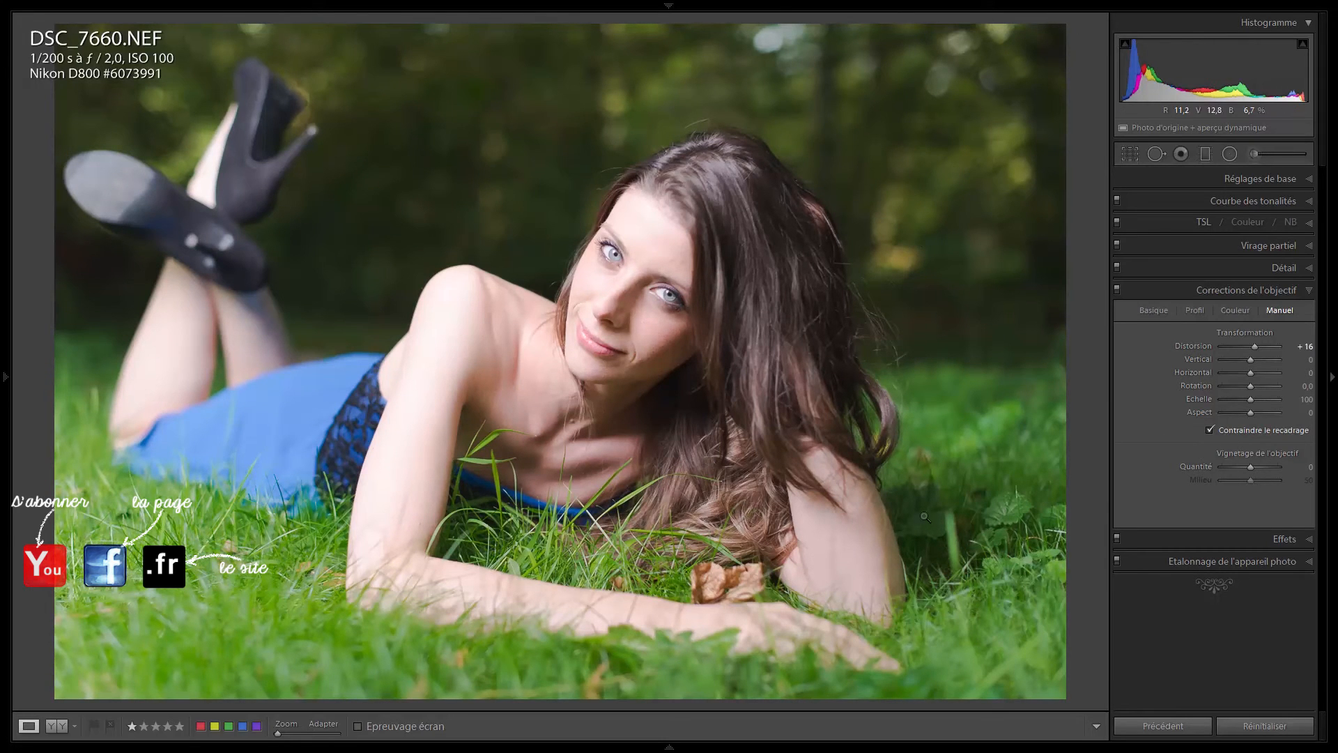
Reset the portrait's manual distortion to 0 and switch to the architecture photo 012546.NEF
double_click(1196, 344)
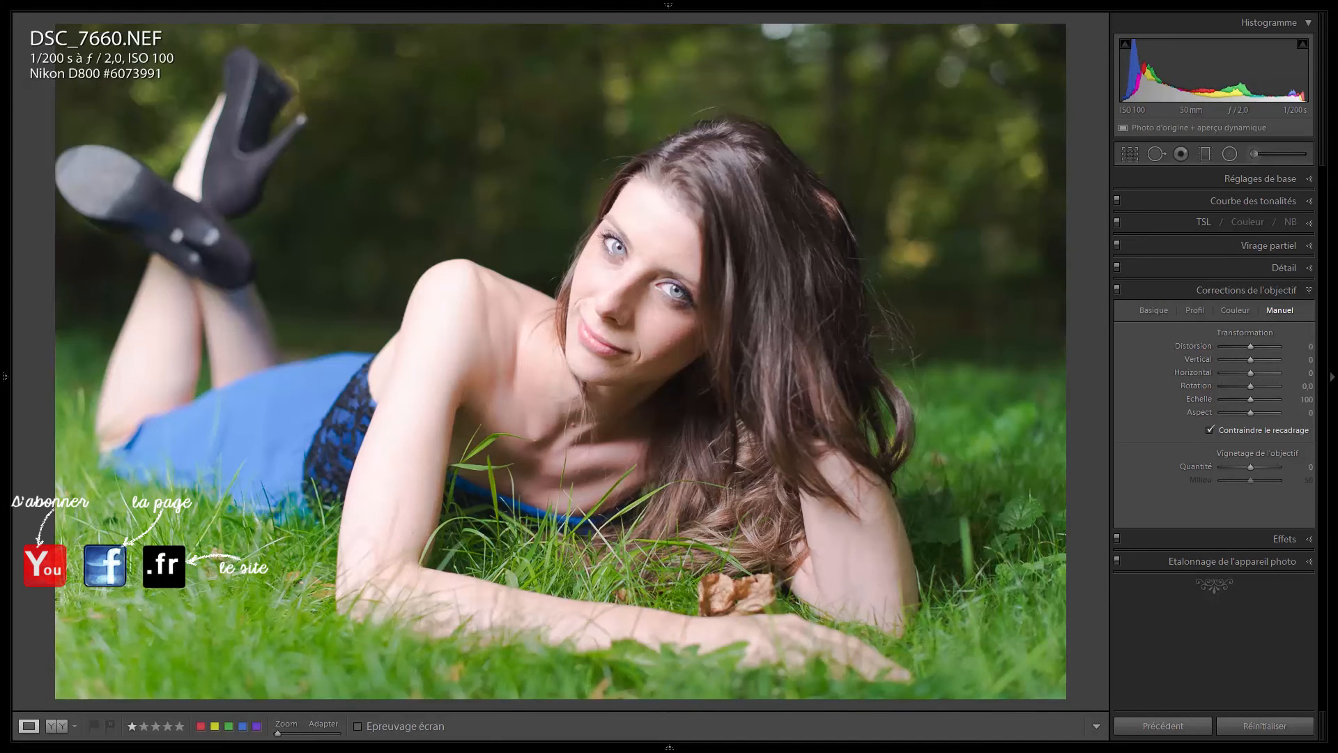
click(321, 709)
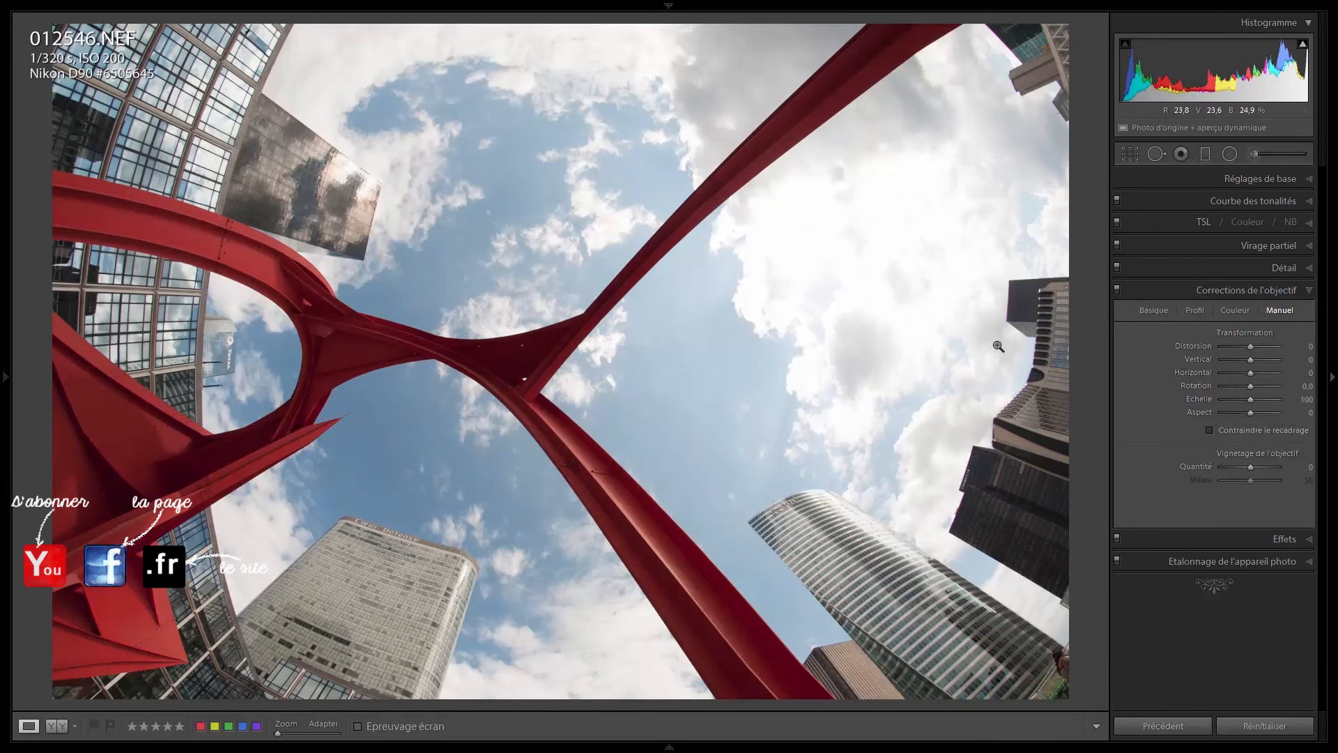
Inspect the sky-facing edges of the dark Franklin tower at 4:1 for colour fringing, and return to the full photo
click(953, 510)
drag(768, 467, 884, 405)
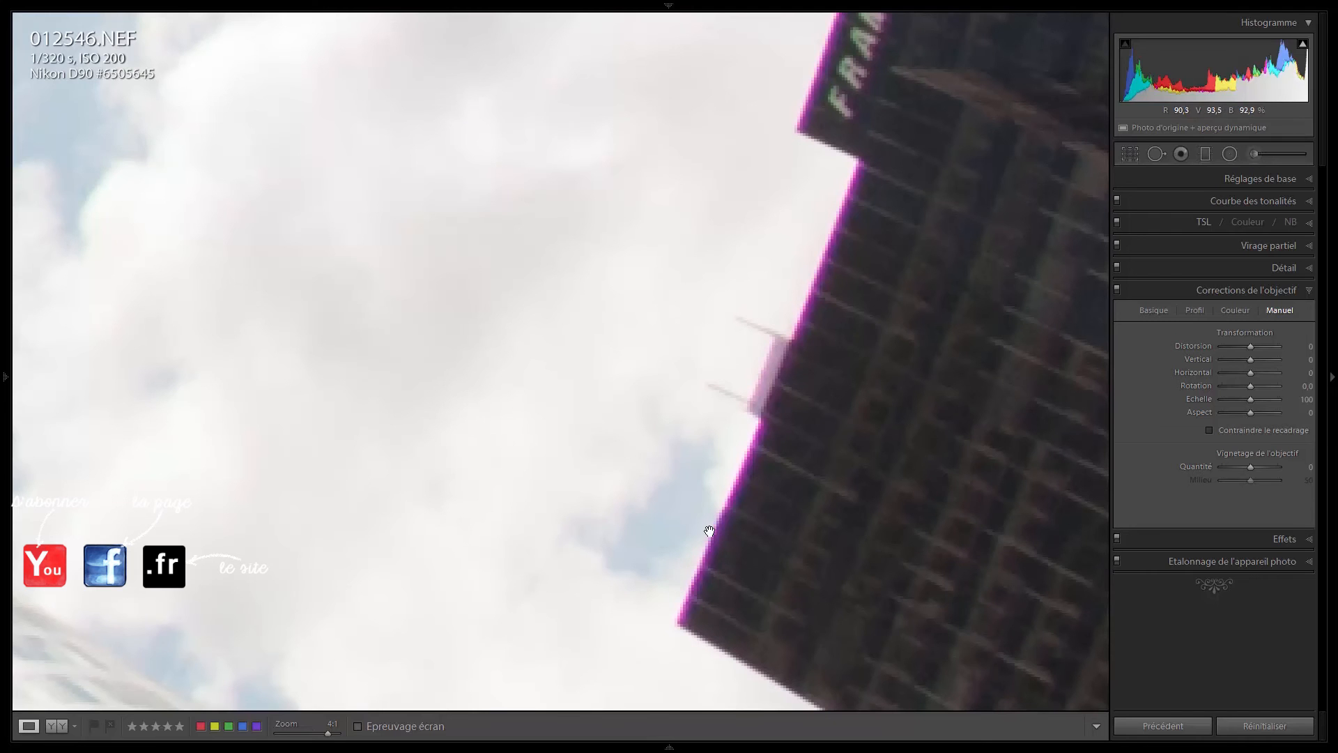
drag(858, 180, 774, 508)
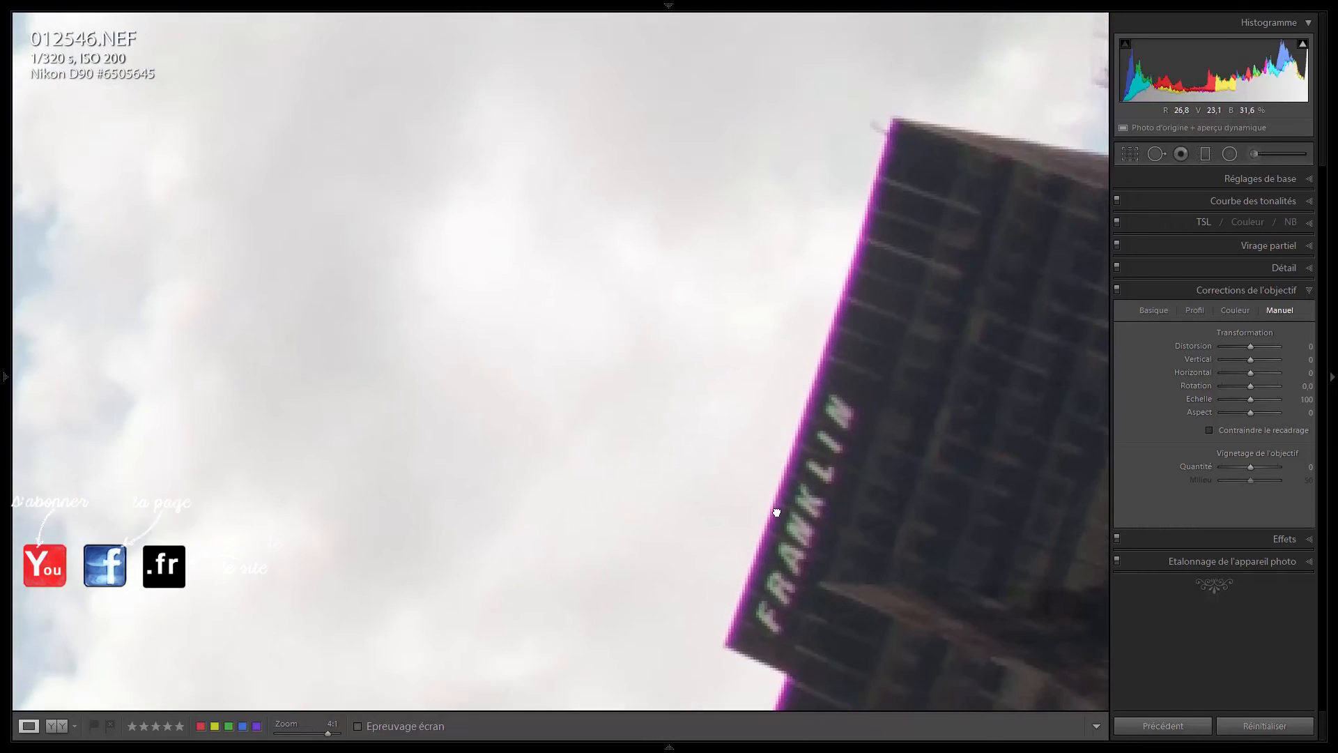
drag(893, 203, 483, 316)
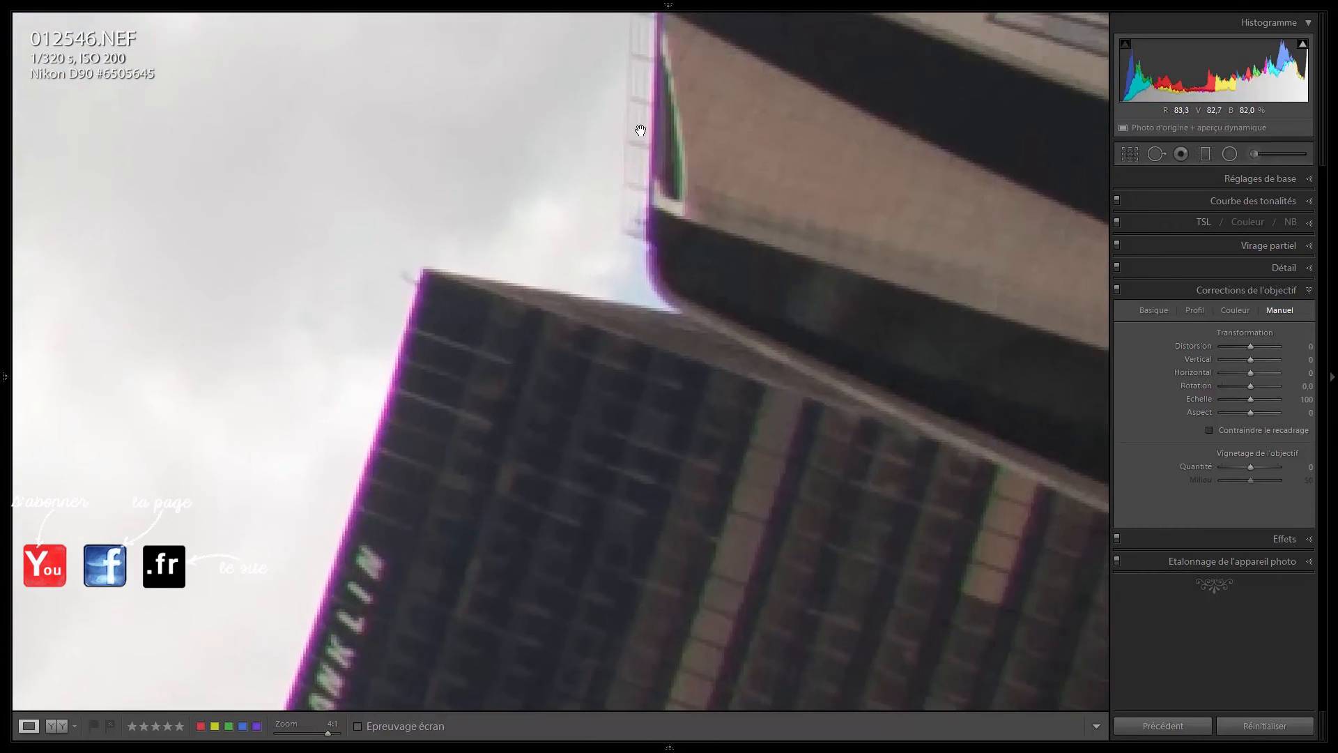
drag(640, 130, 646, 257)
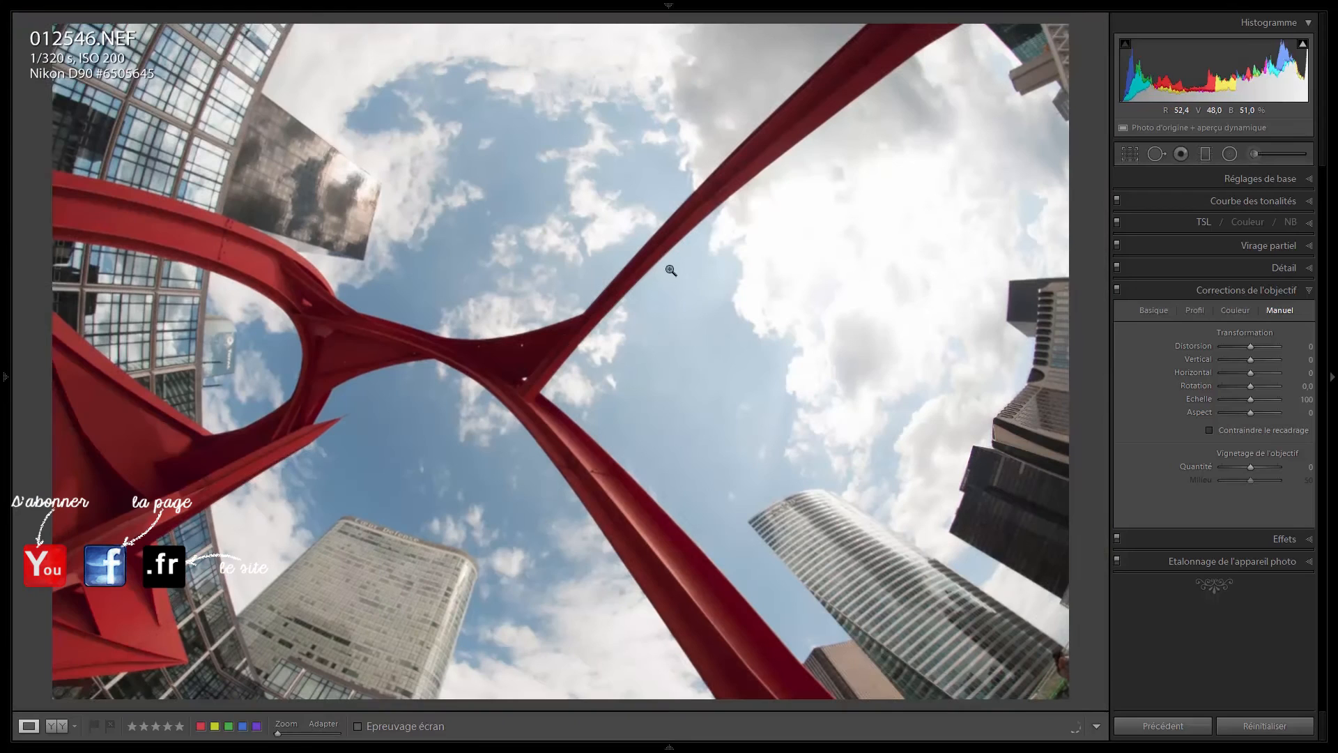
click(662, 275)
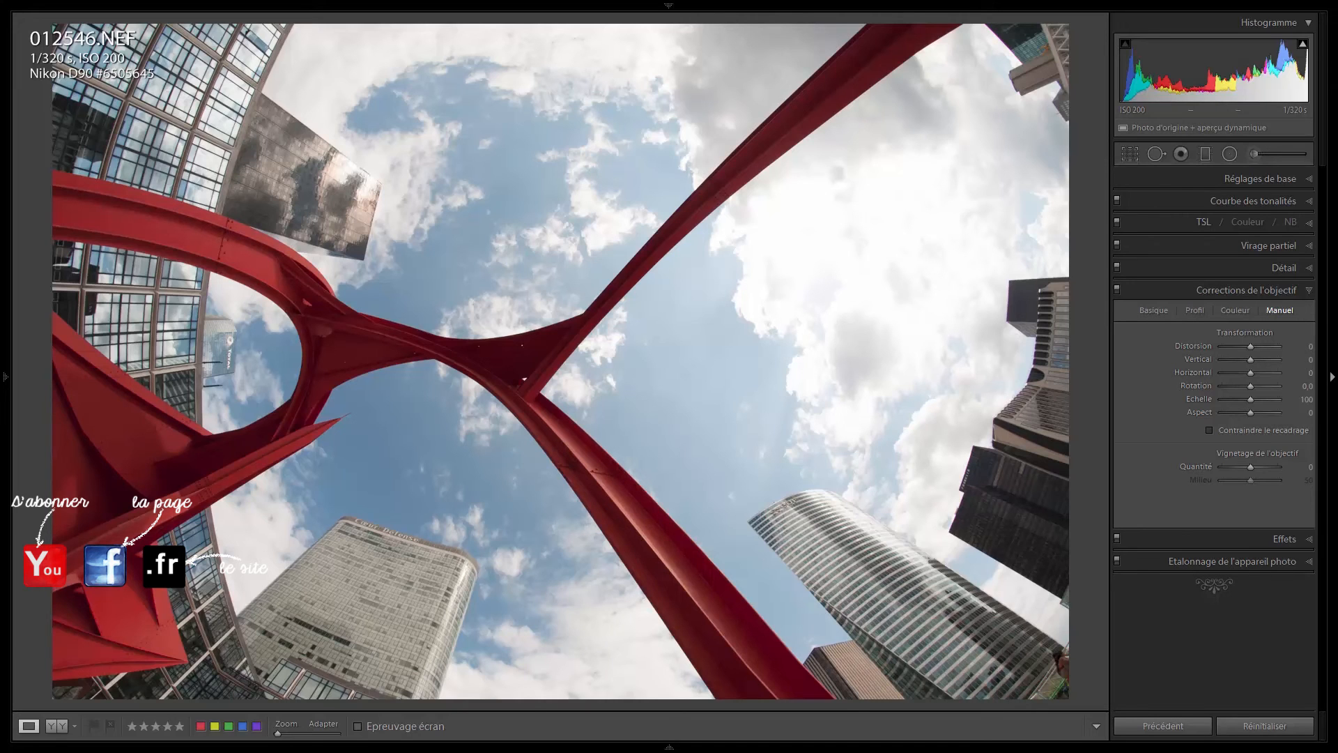
Inspect the window frames of the glass facade at 4:1 for purple and green fringes
click(161, 321)
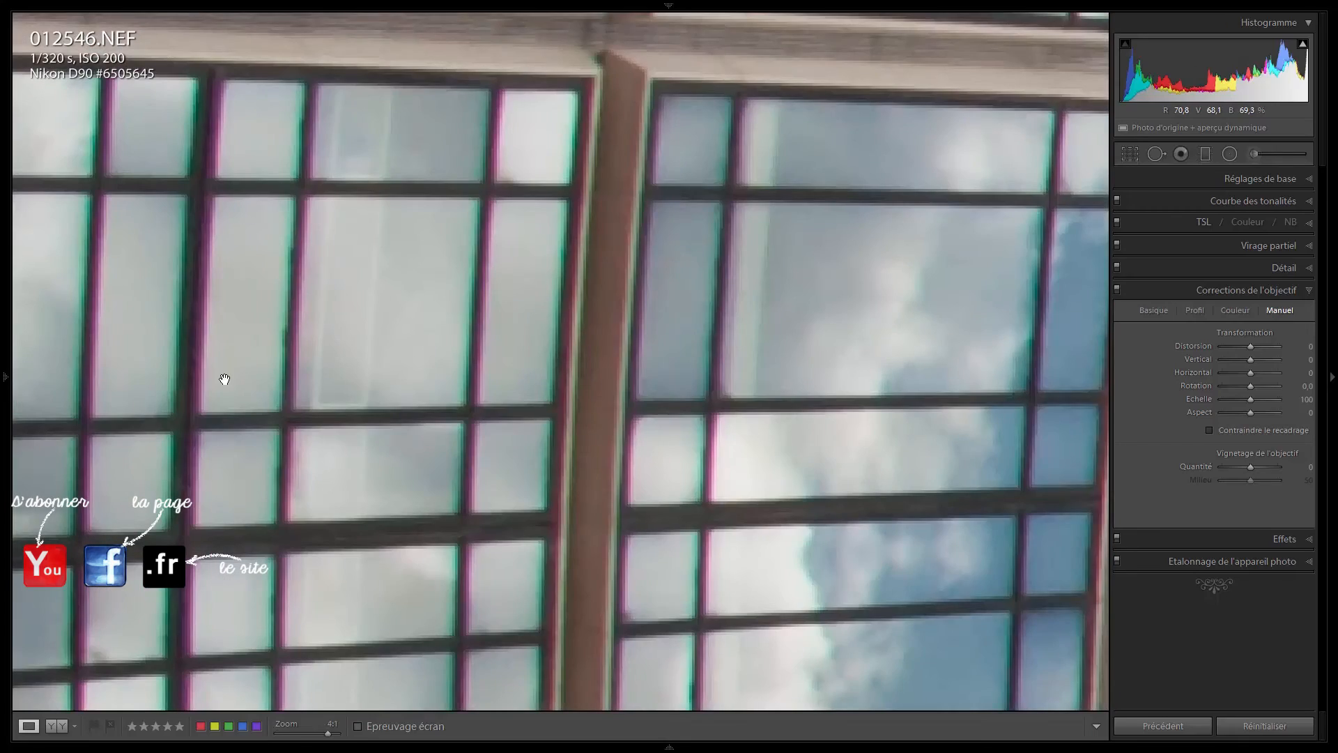
drag(224, 379, 580, 326)
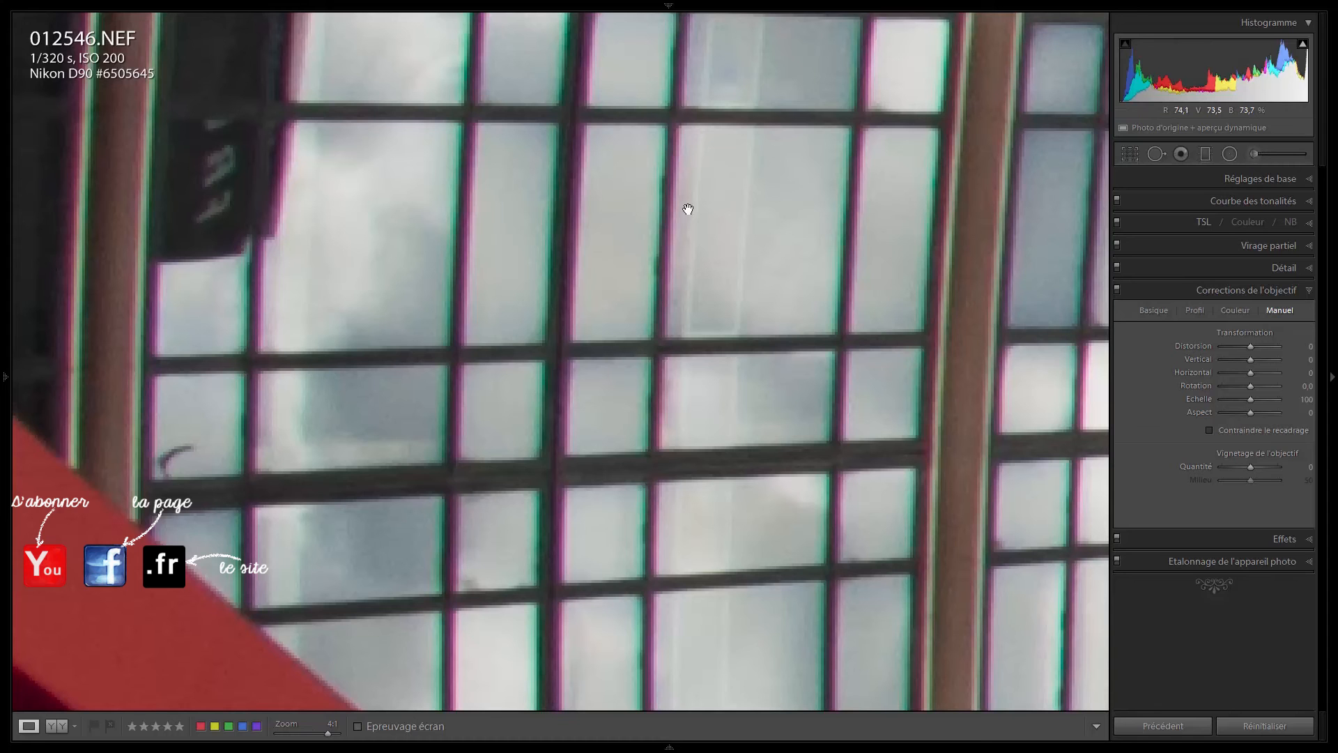
drag(734, 254, 791, 165)
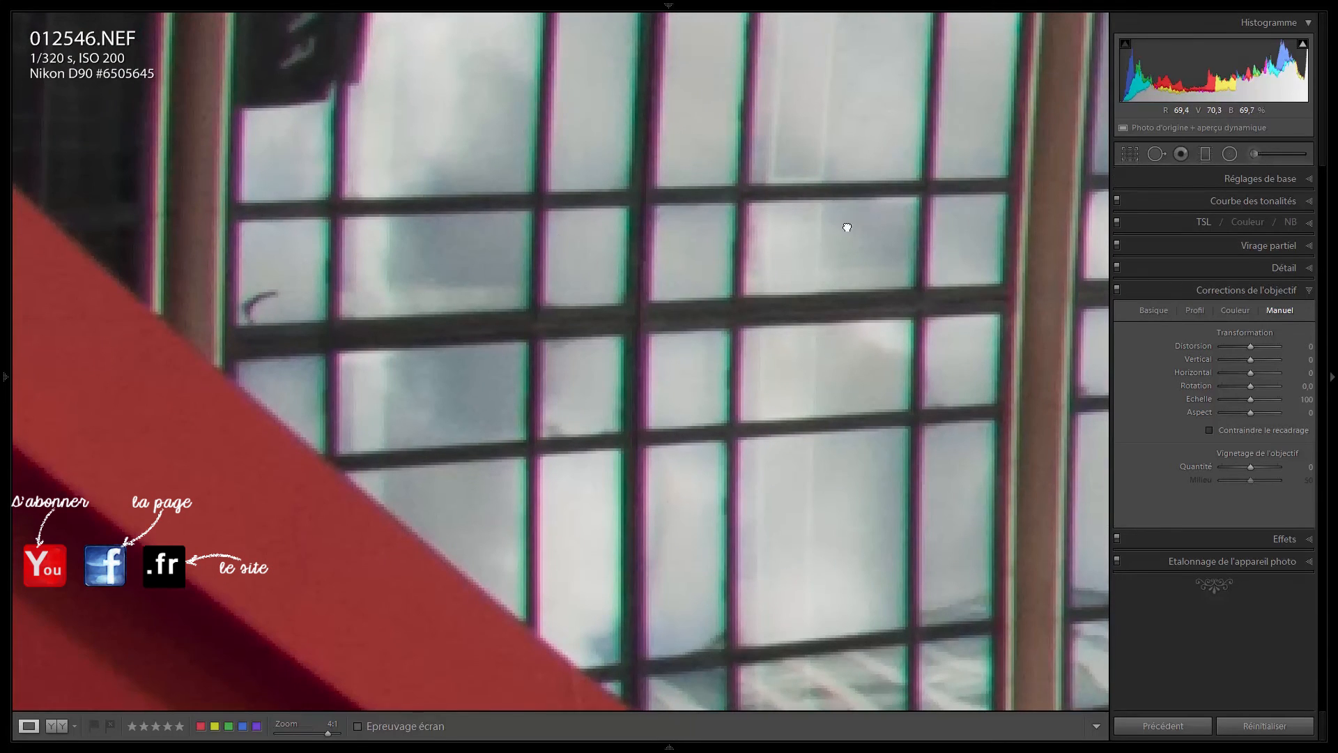
drag(777, 149, 850, 229)
drag(439, 264, 845, 310)
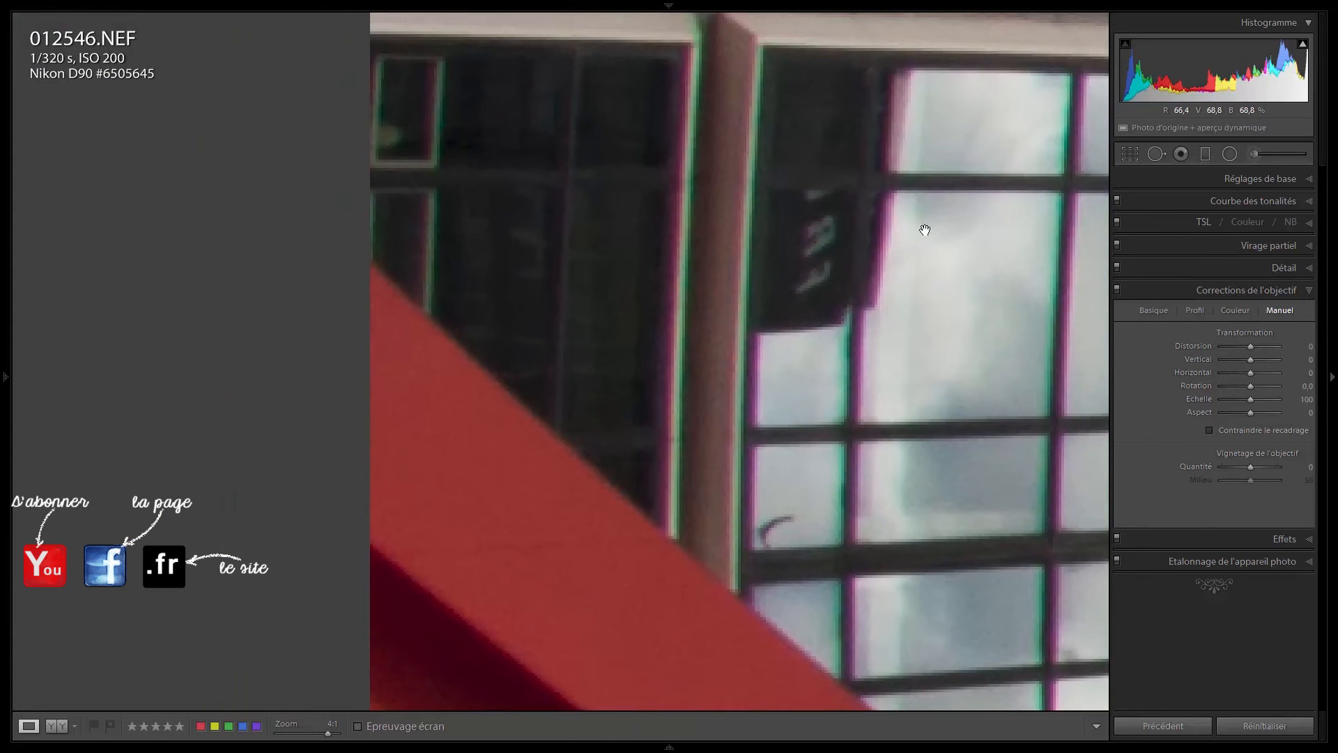
drag(1024, 305, 962, 311)
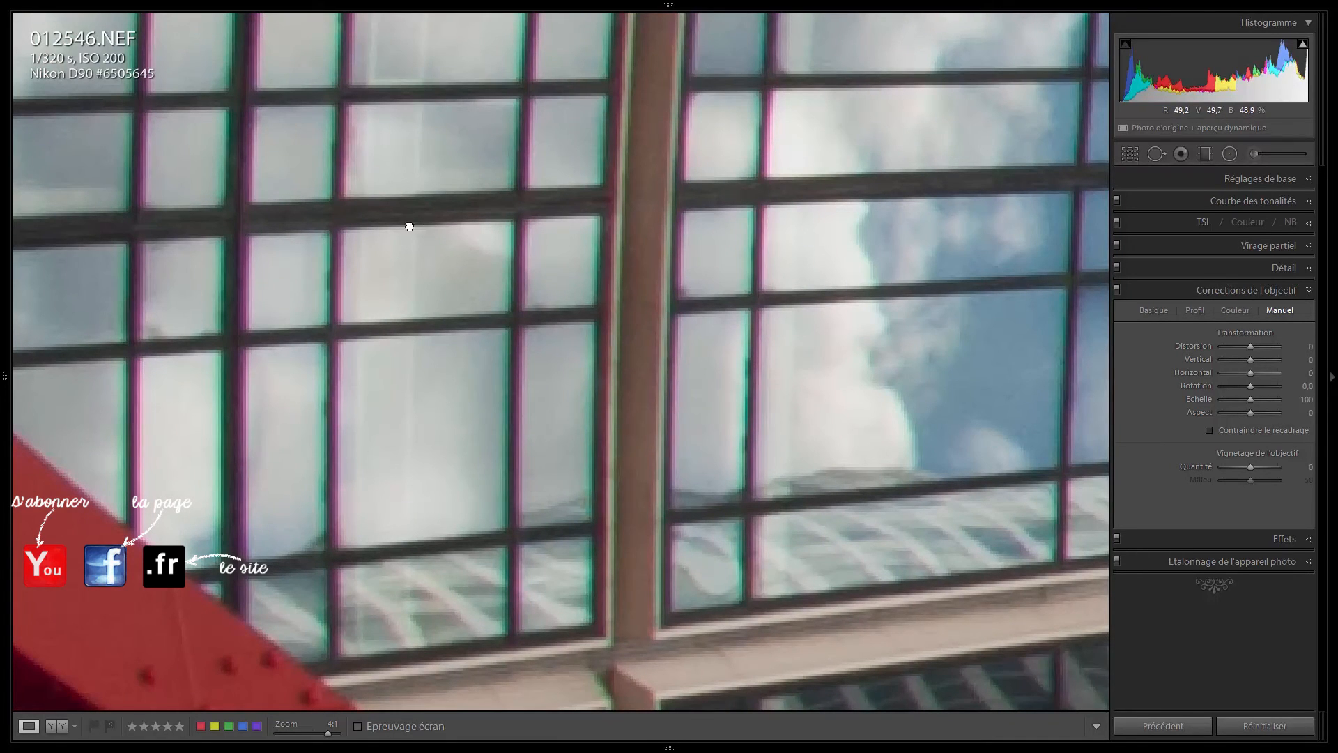
drag(409, 223, 737, 114)
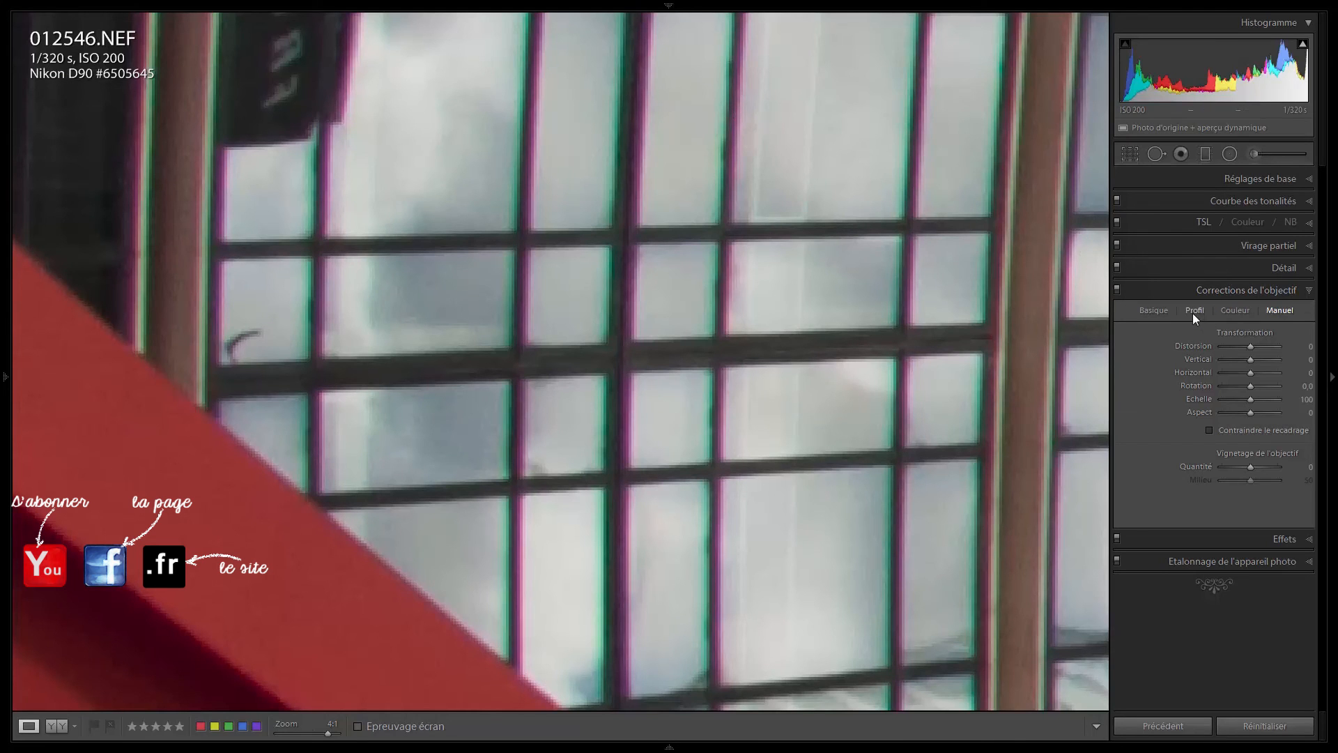
Enable chromatic aberration removal in the basic lens corrections, compare the windows without and with it, and return to the full photo
click(1162, 312)
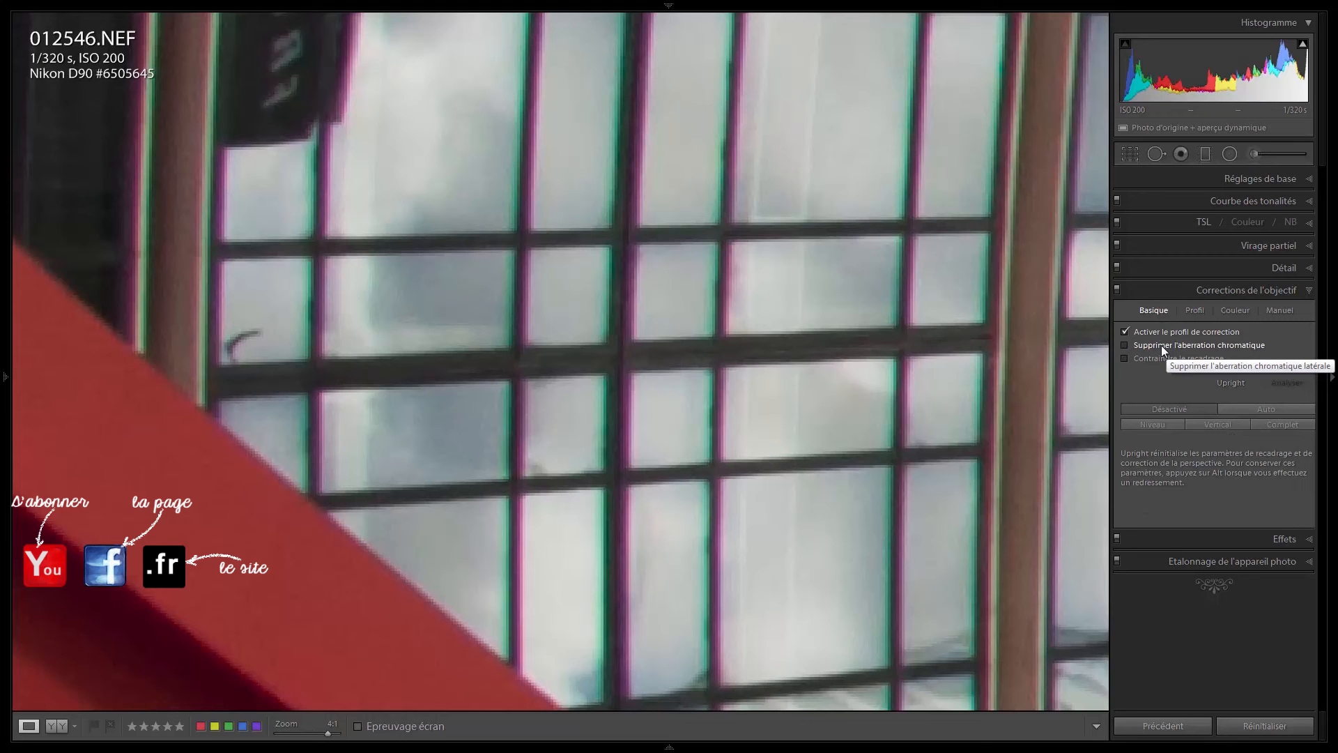
click(1161, 345)
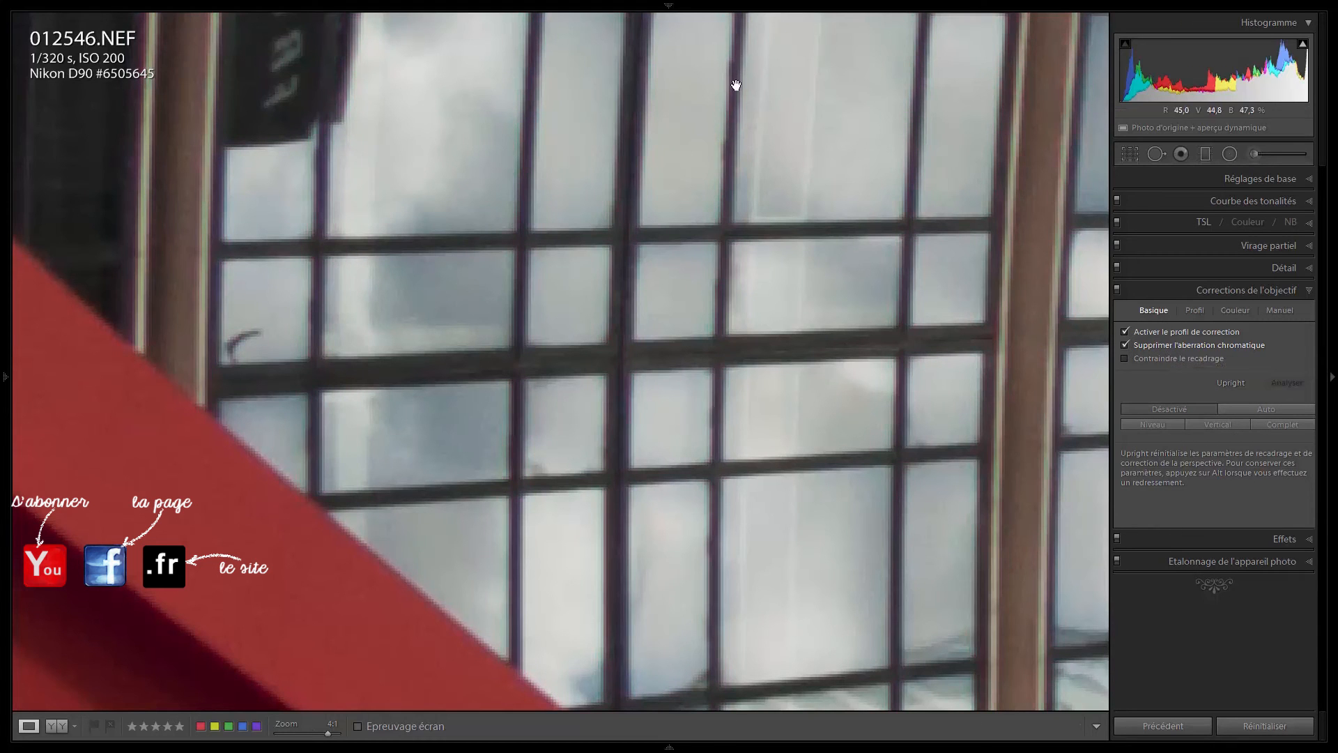
click(1207, 347)
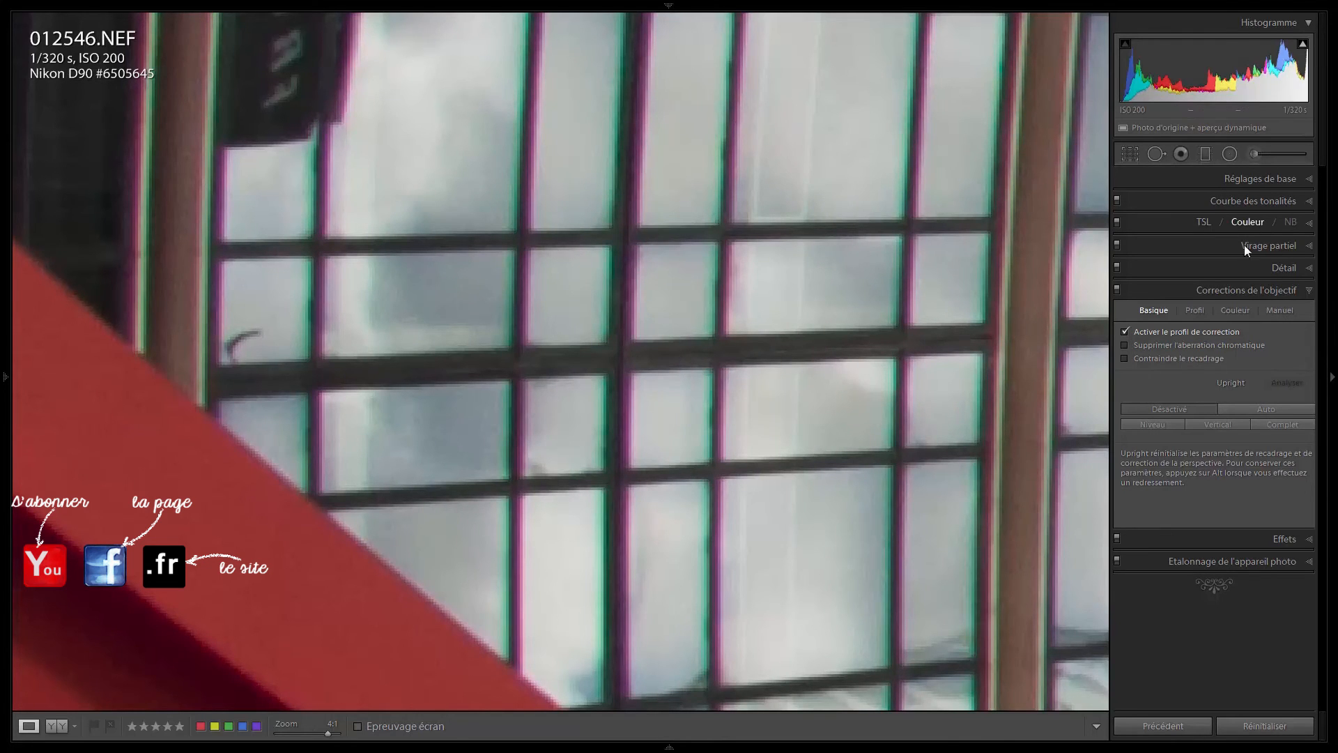
click(1208, 345)
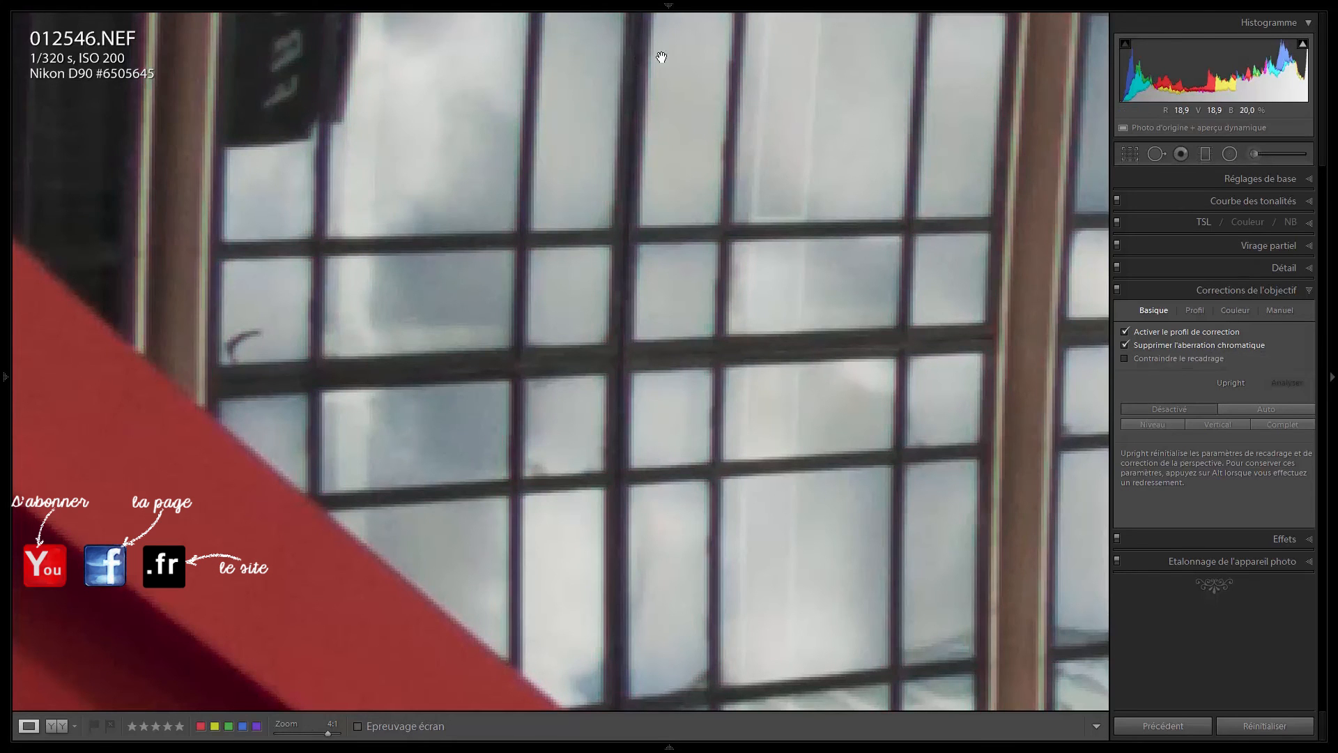
click(934, 268)
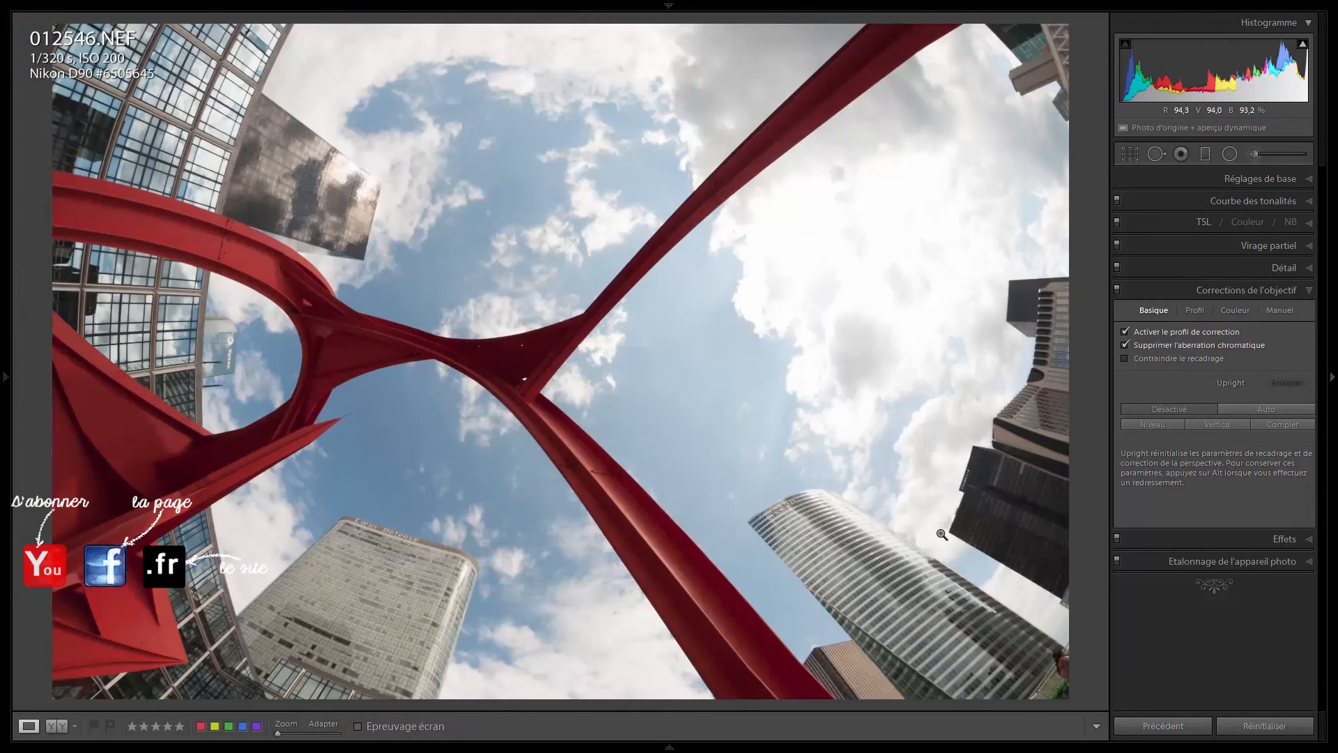
Inspect the Franklin tower's edges and the facade's window frames at 4:1 with the chromatic aberration removal active
drag(956, 508, 776, 388)
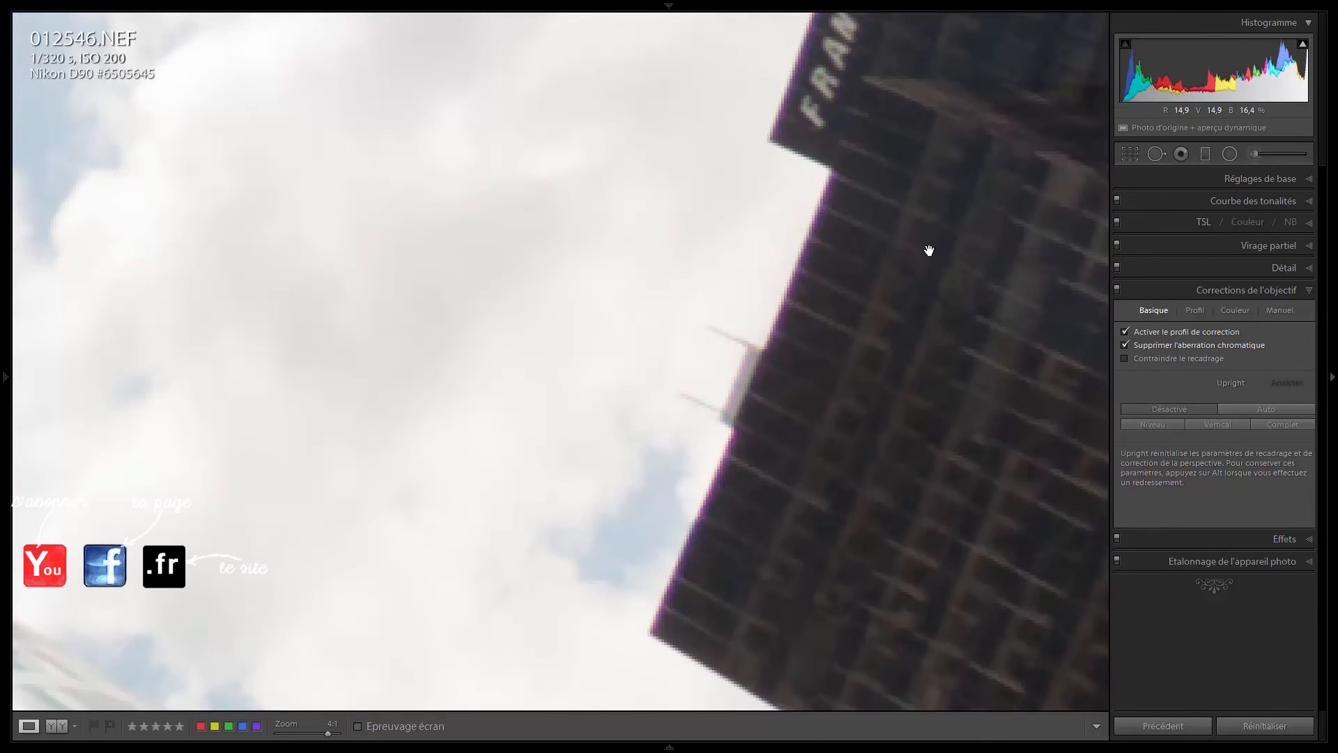
drag(890, 229, 827, 332)
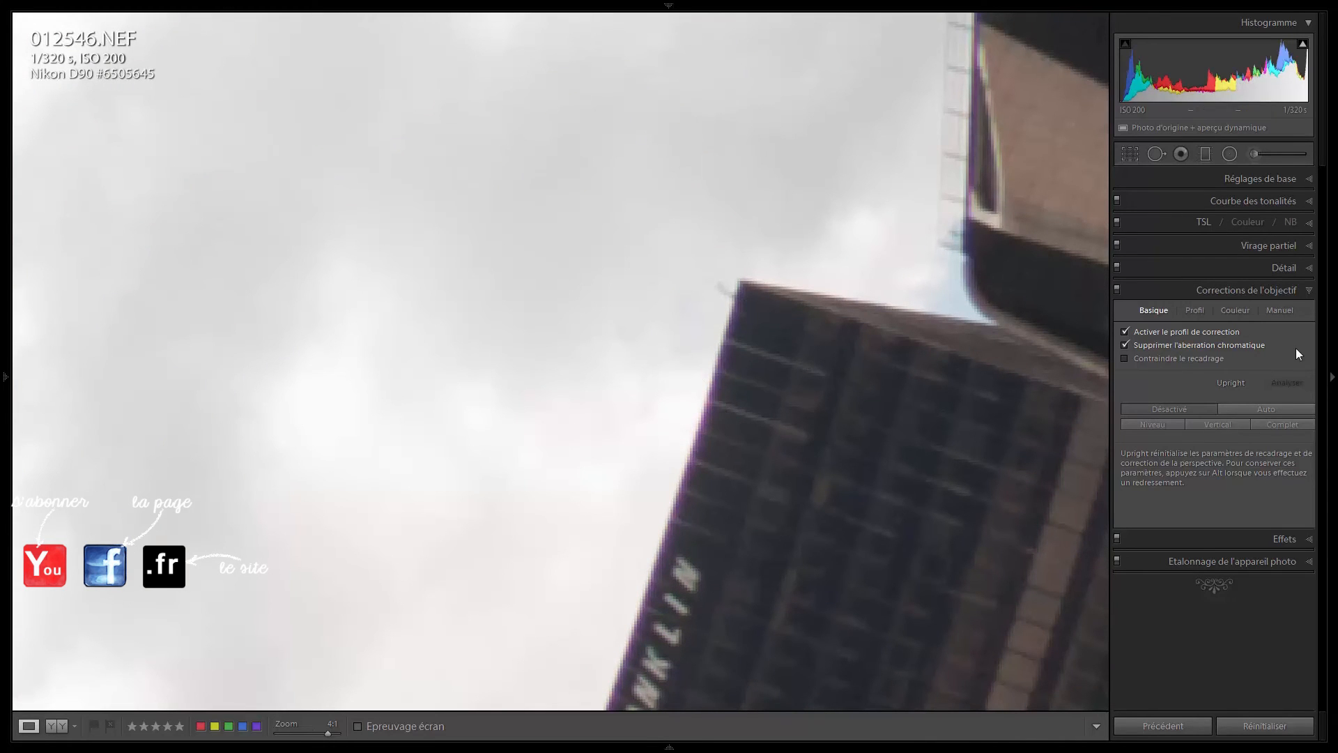
click(774, 359)
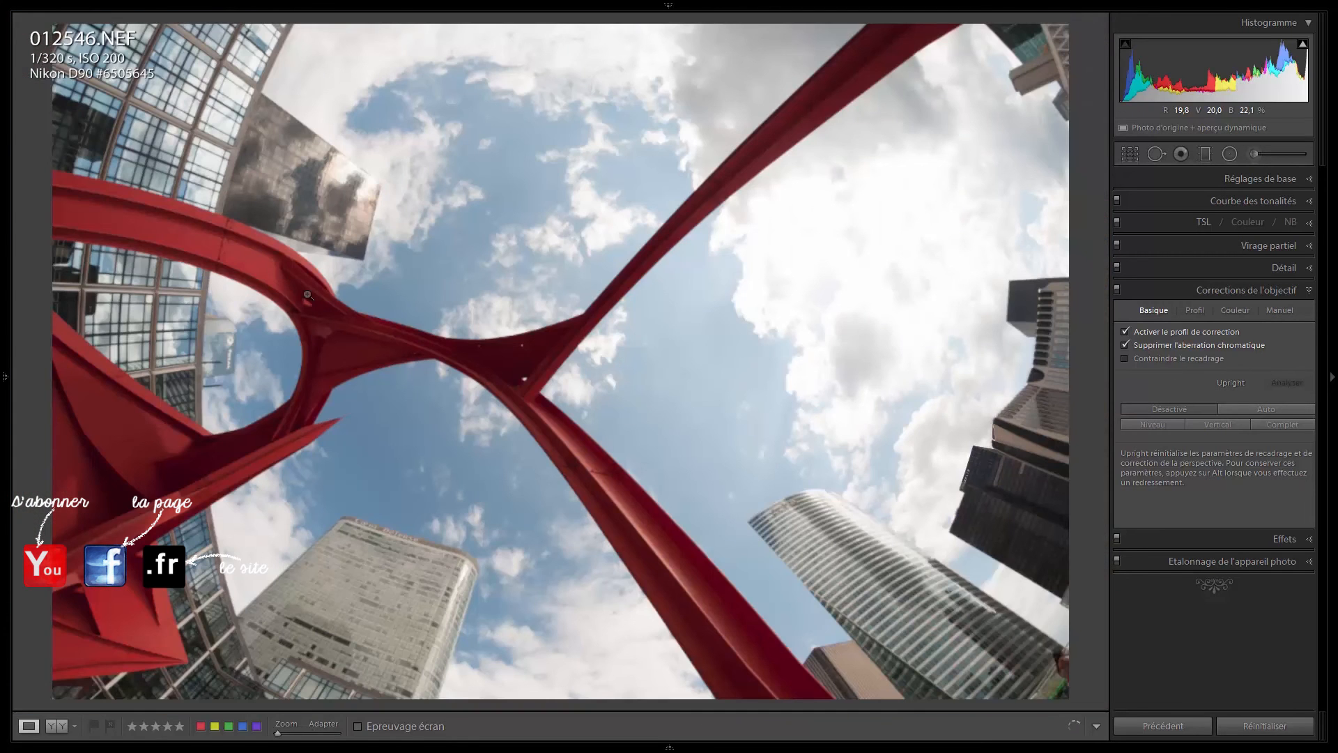
click(156, 312)
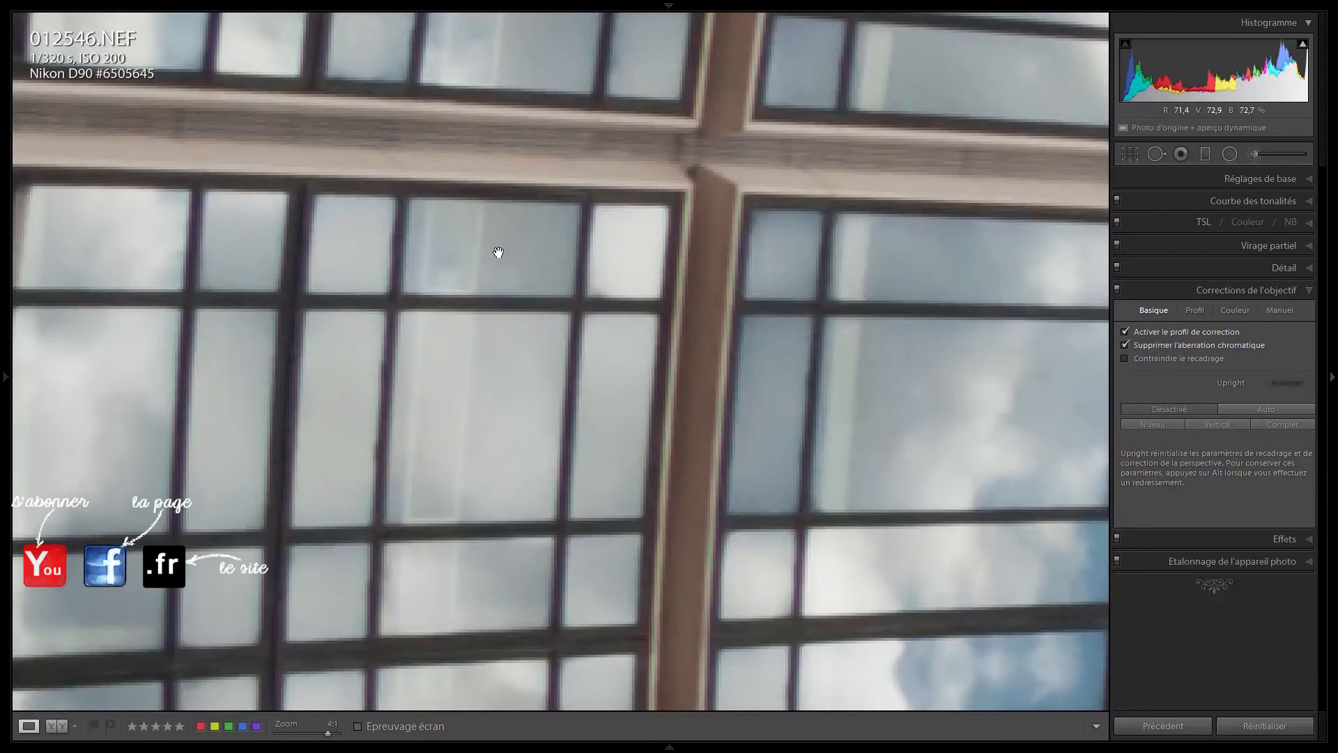
drag(481, 282, 717, 119)
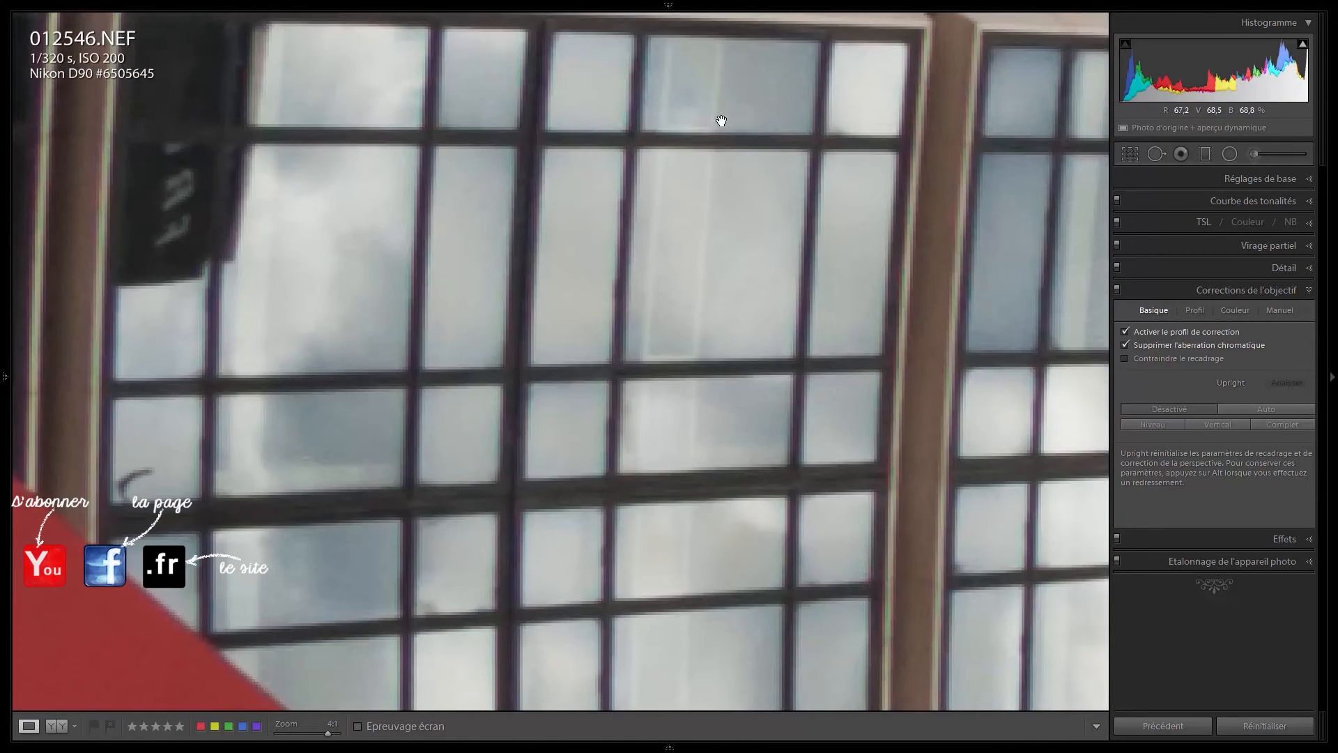
Compare the window frames with the chromatic aberration removal off and on, leaving it off
click(1172, 345)
click(1173, 346)
click(1191, 344)
Sample the window frames' green and purple fringes with the defringe eyedropper, reaching purple amount 5, hue 43/100 and green amount 5, hue 44/58
click(1235, 311)
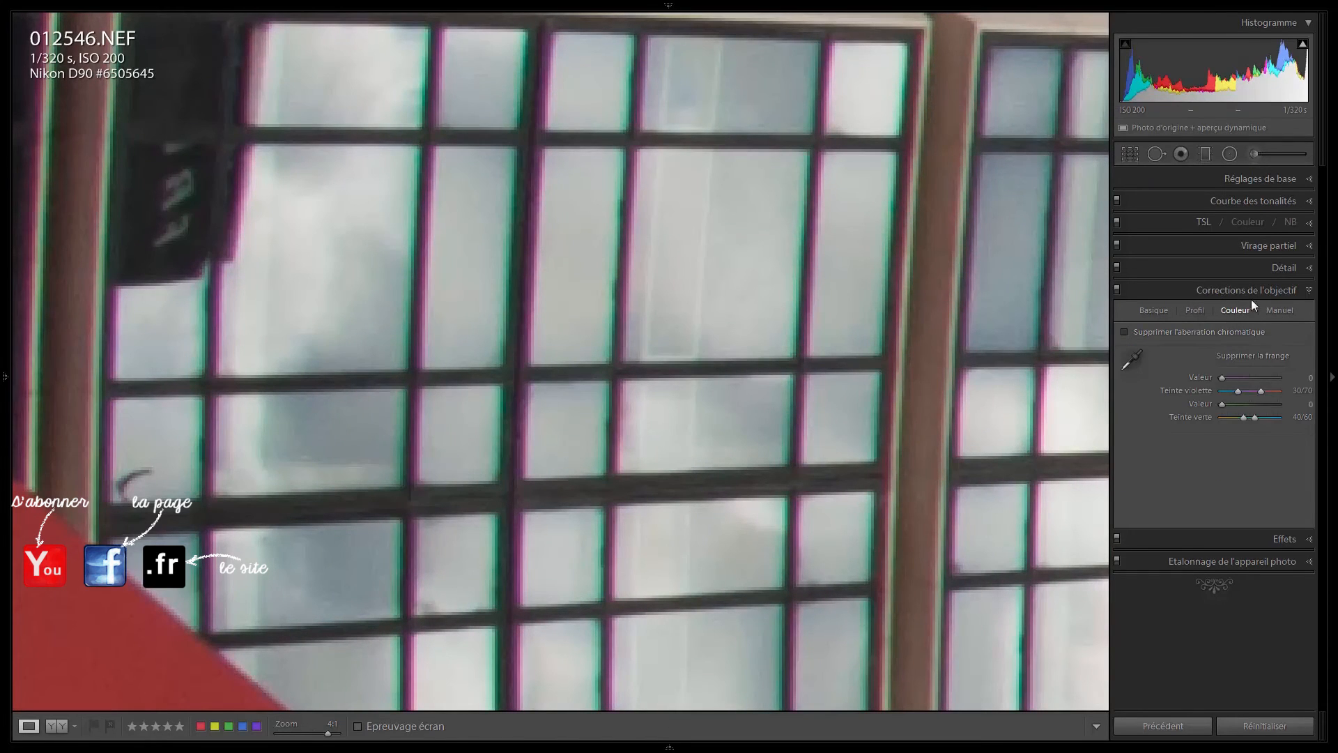
click(1136, 363)
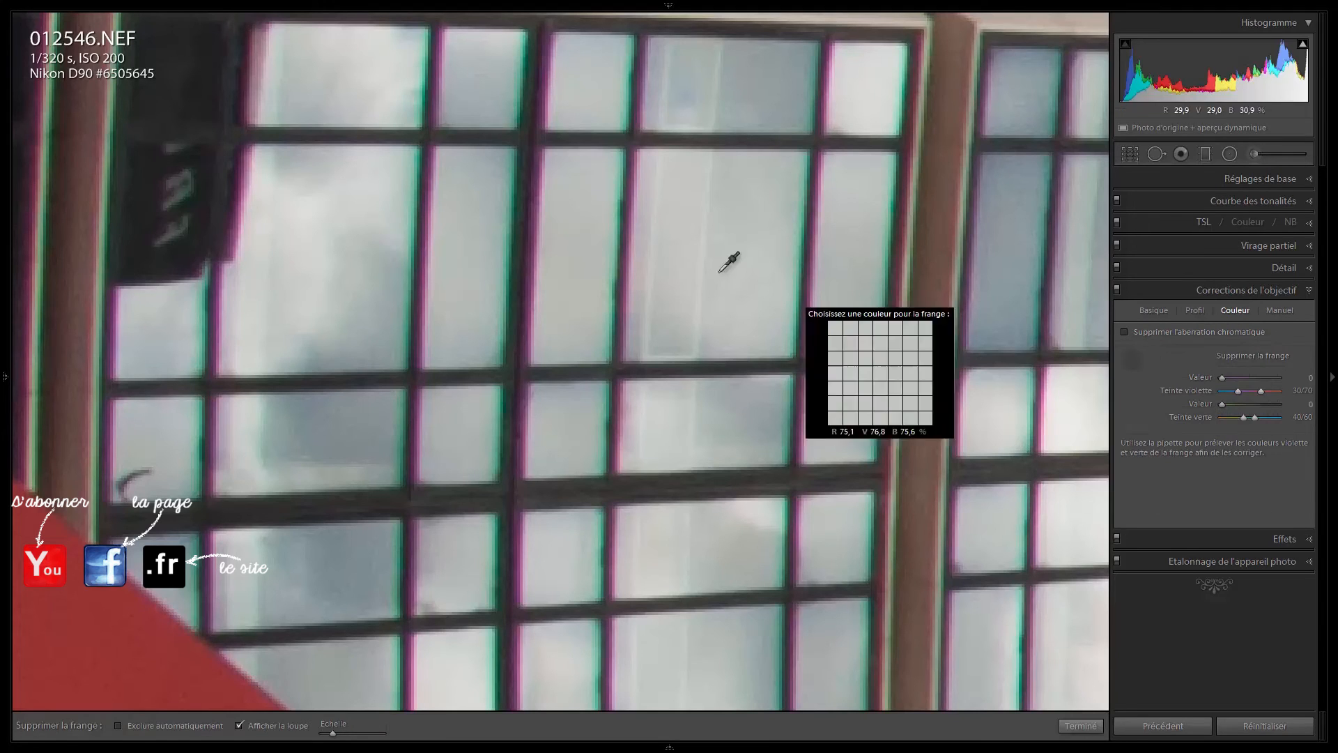
click(615, 281)
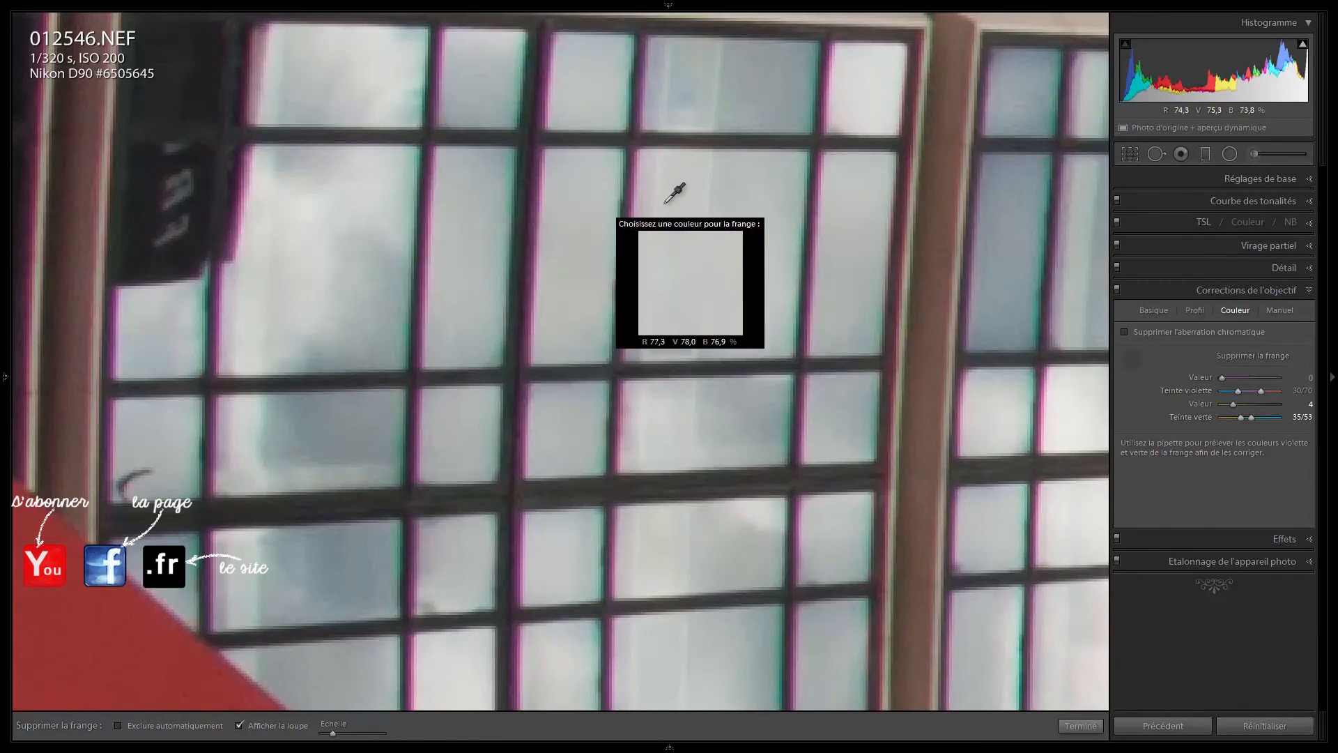
click(631, 209)
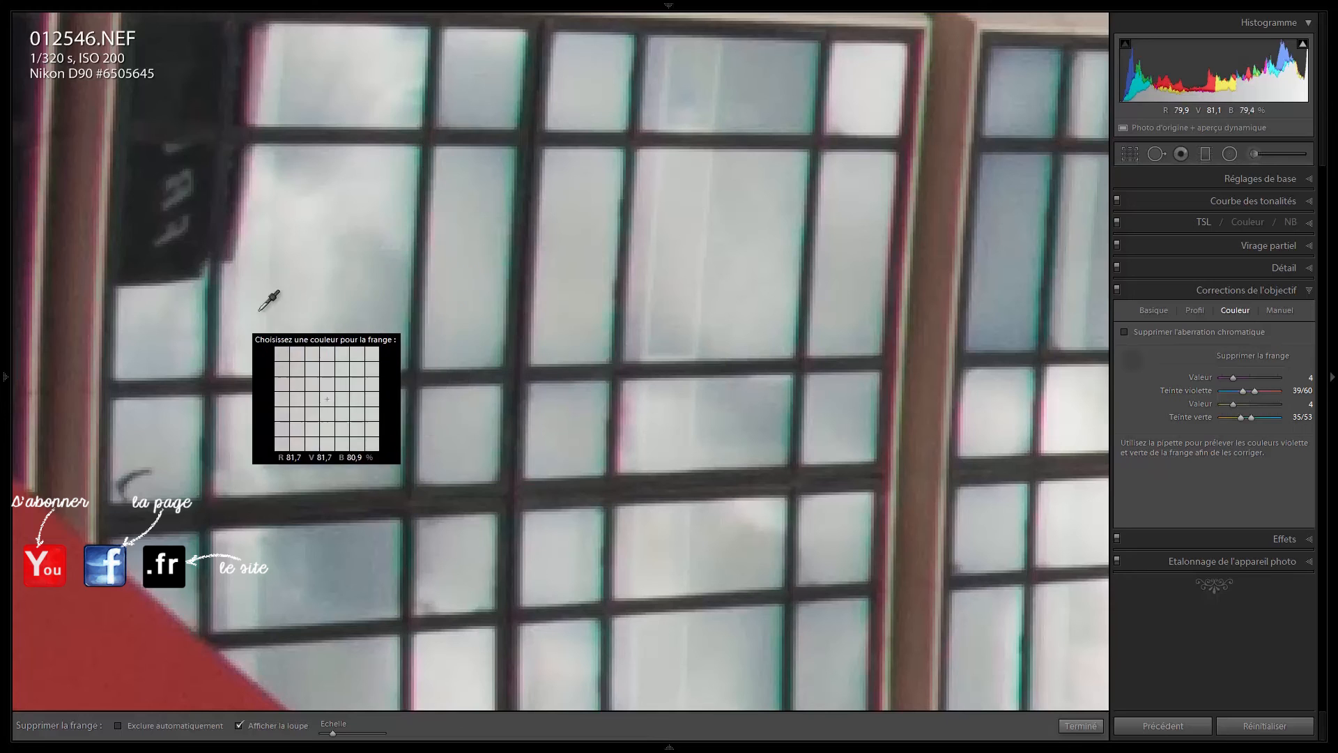
click(406, 215)
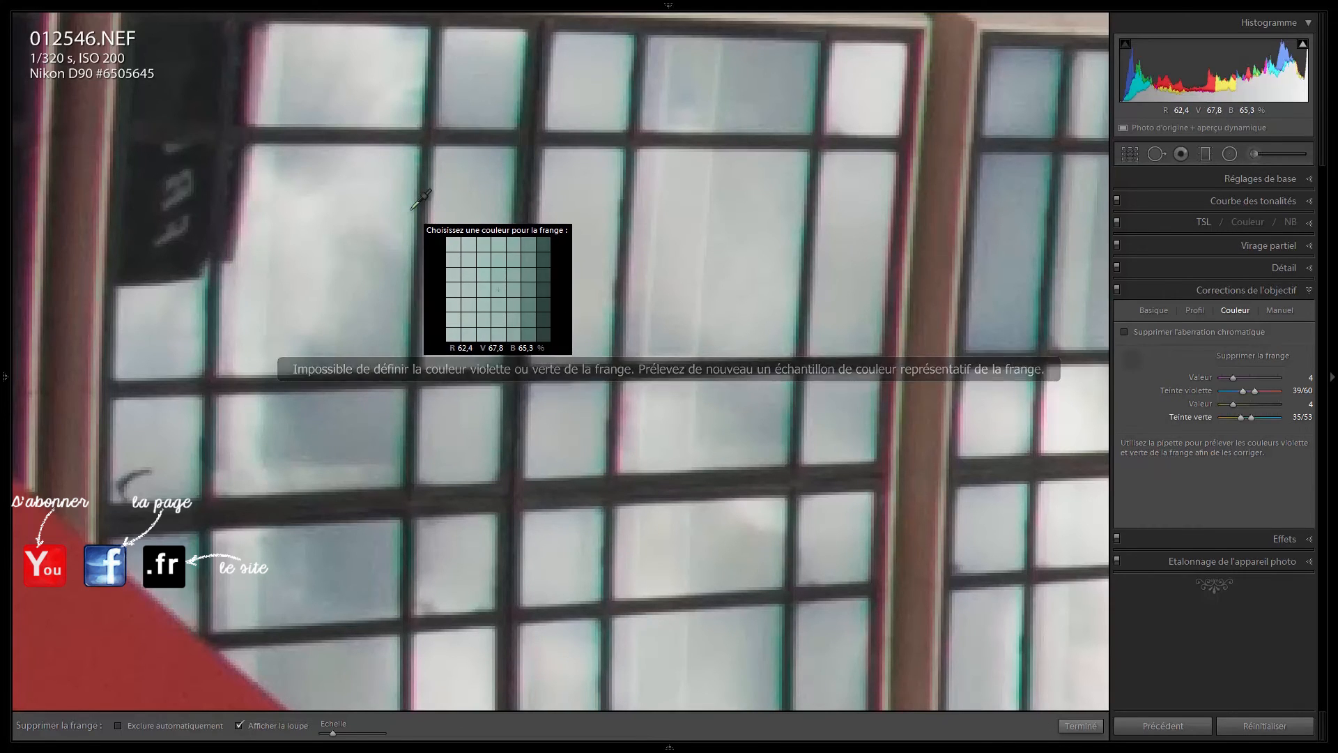
click(413, 208)
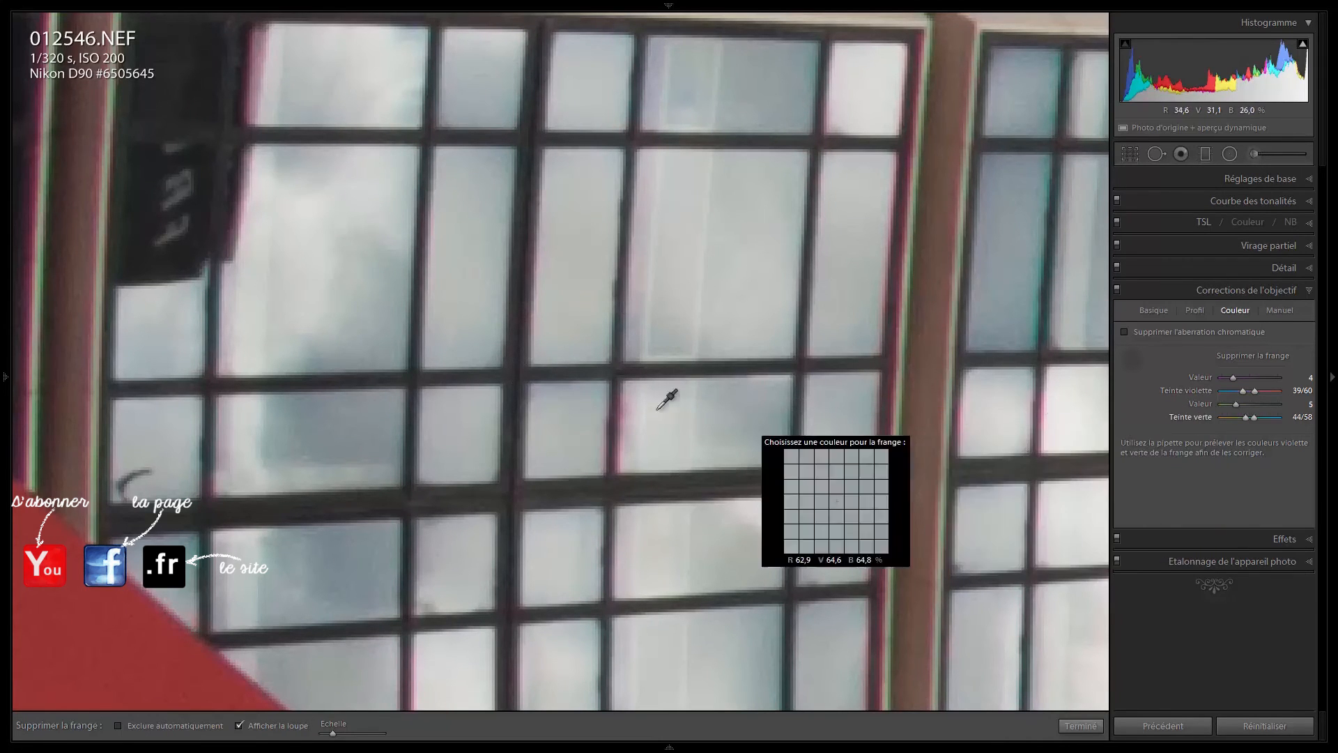
click(629, 410)
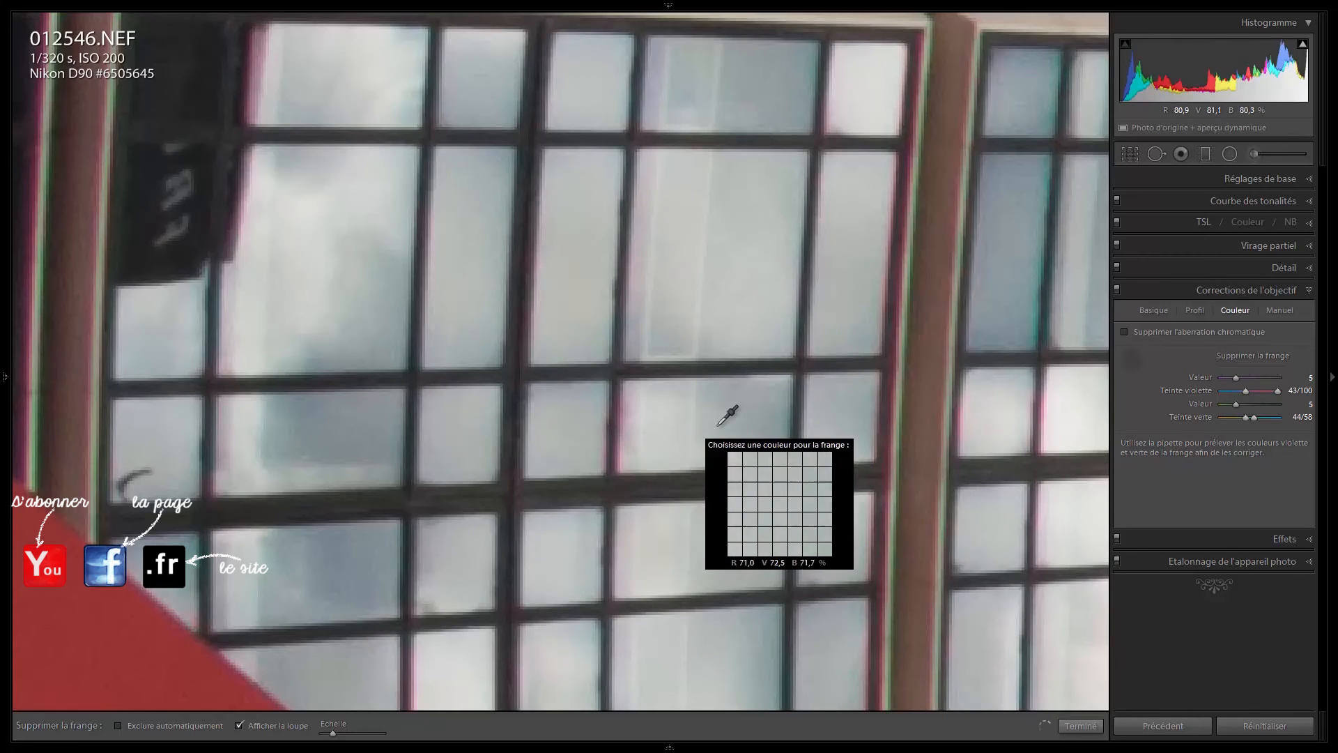
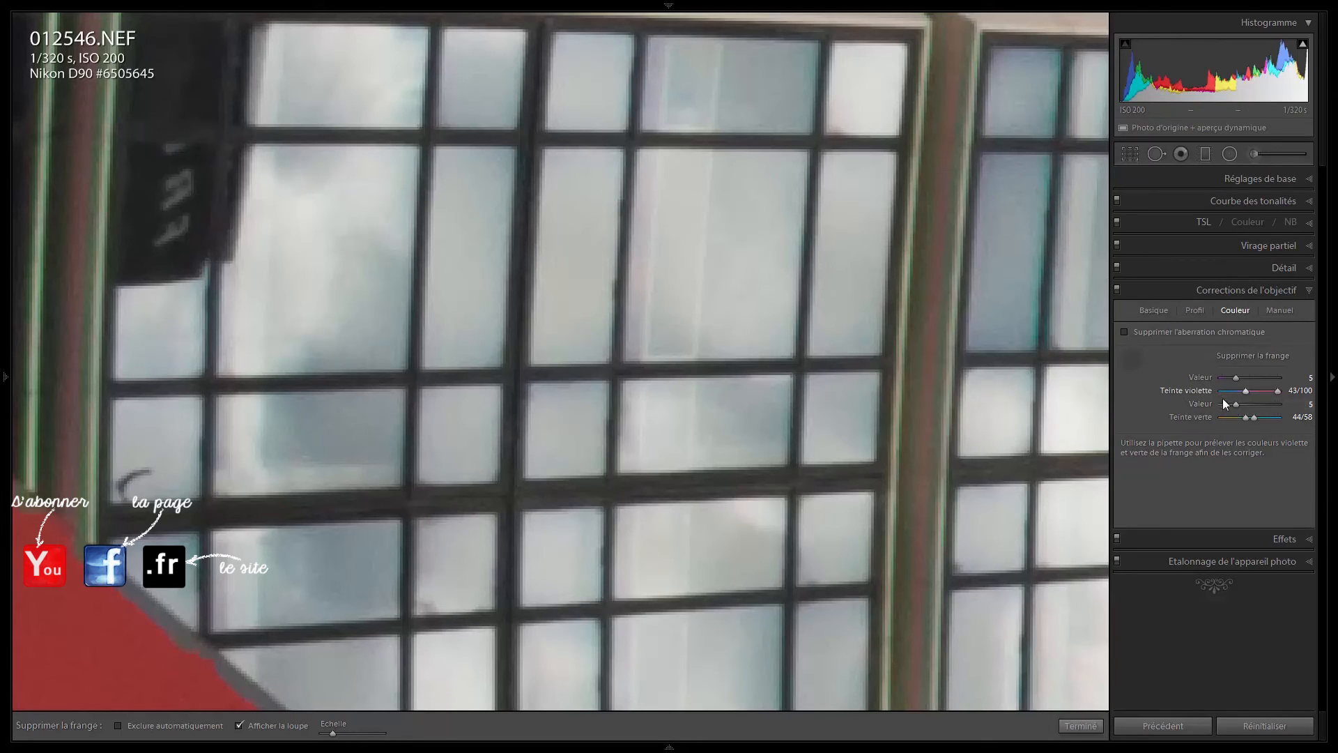
Put the defringe eyedropper away and reset the photo's develop settings
click(1130, 357)
click(1247, 726)
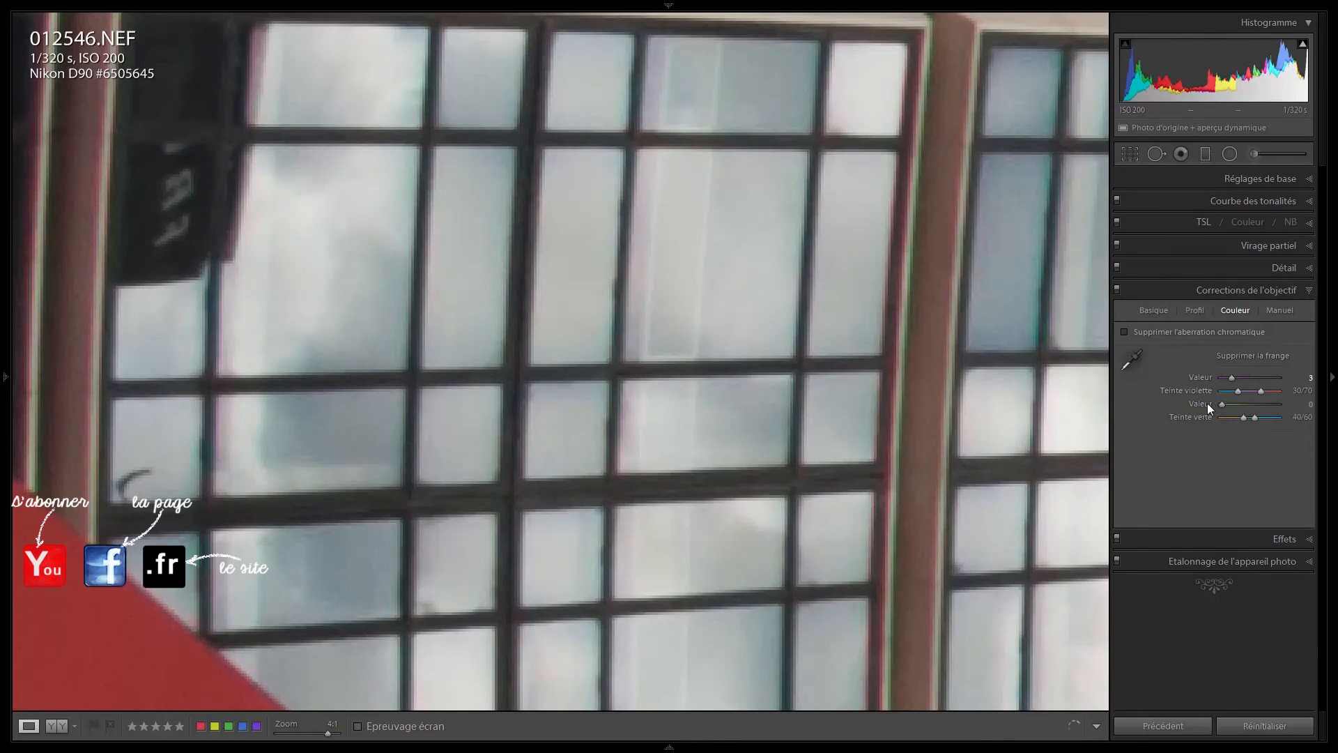
Look at the adjustment brush's defringe effect and its settings, and close the brush
click(1286, 175)
click(1260, 160)
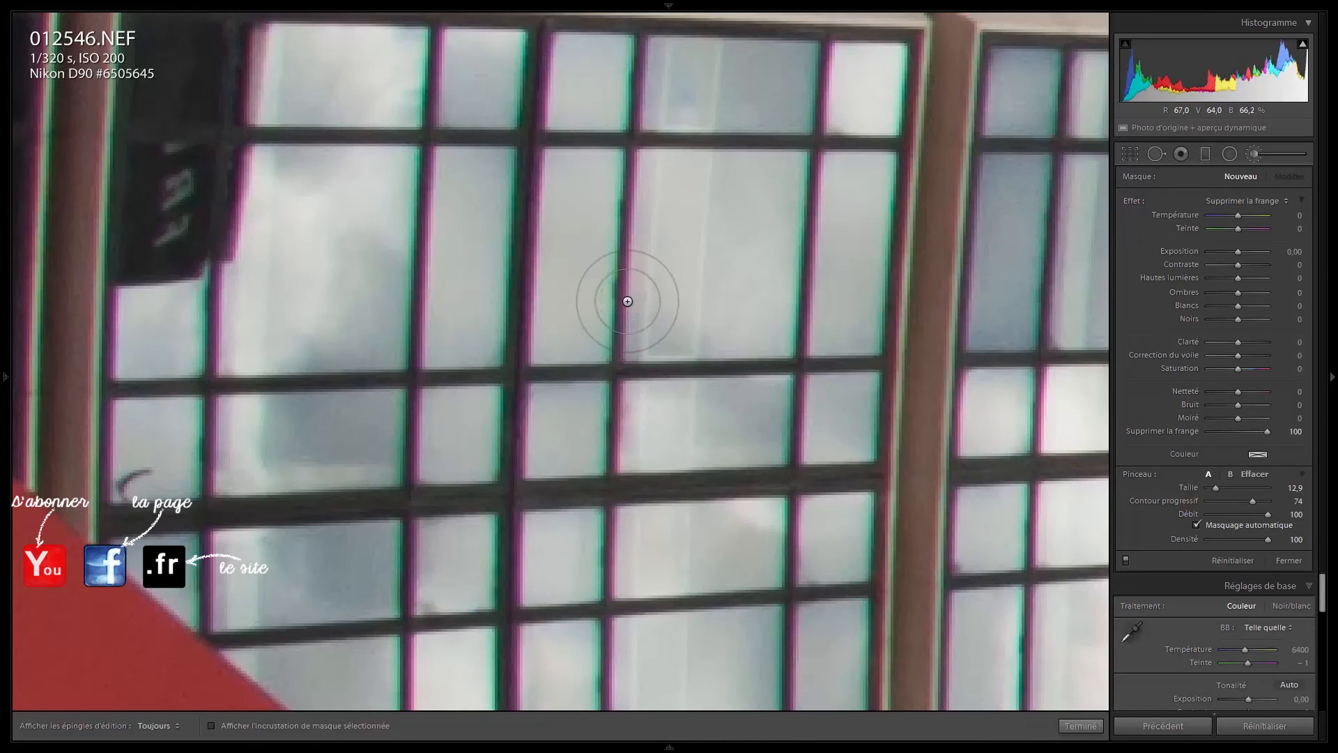
click(1260, 147)
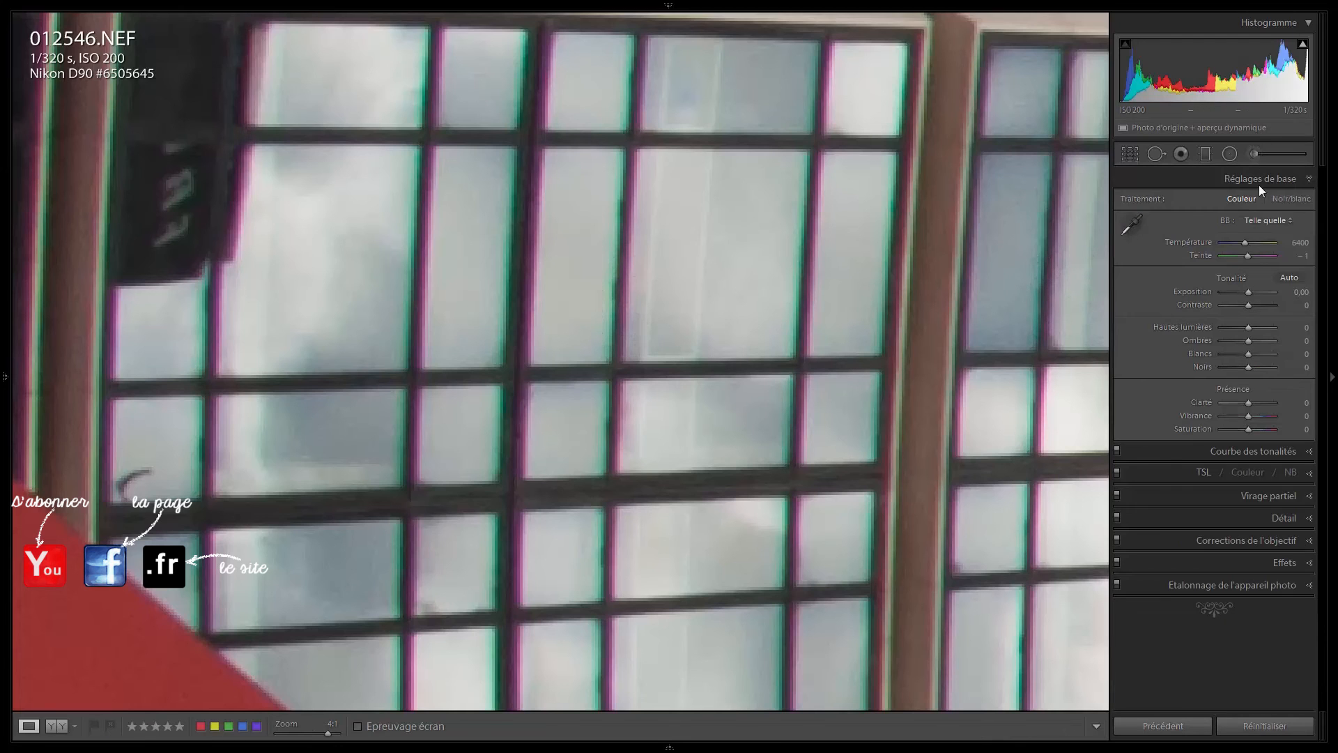
Turn on chromatic aberration removal in the basic lens corrections
click(1272, 562)
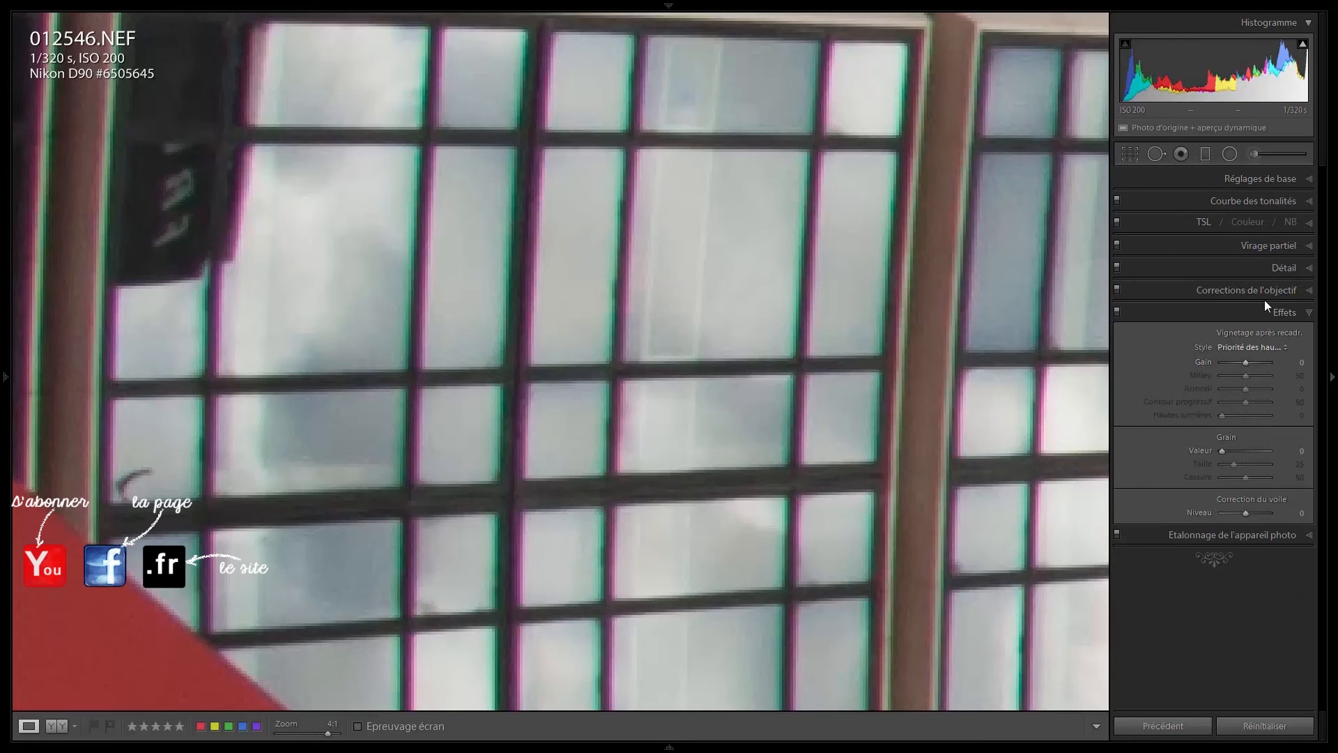
click(1246, 292)
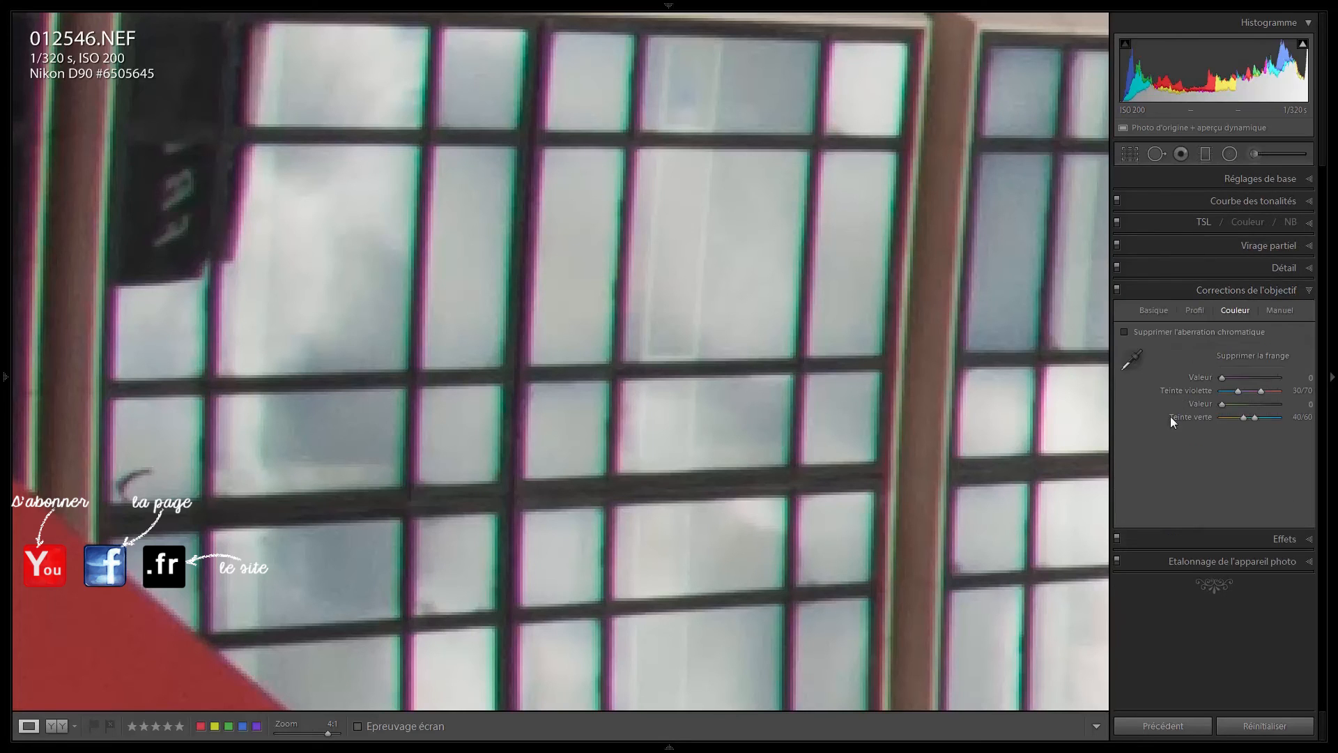
click(1151, 311)
click(1162, 341)
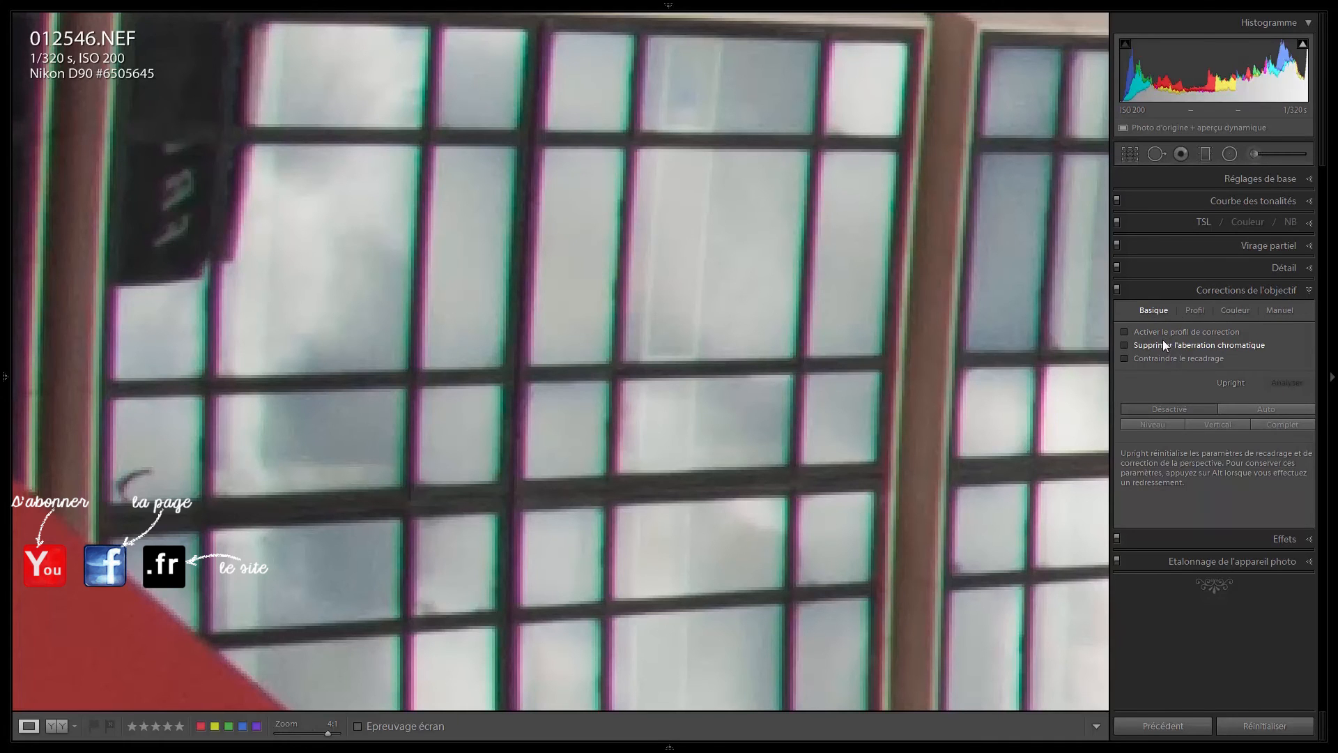
Examine the edges of the dark FRANKLIN tower at high magnification for remaining colour fringes
click(814, 351)
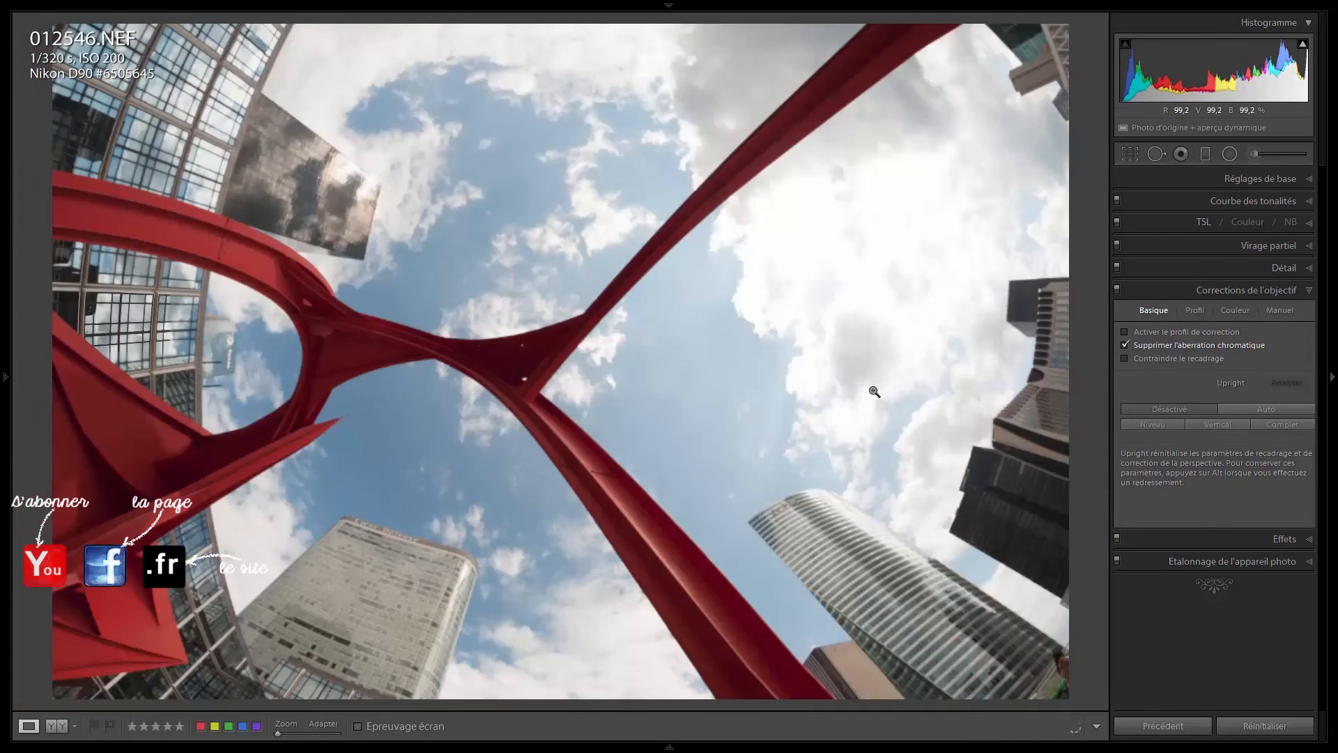
click(960, 511)
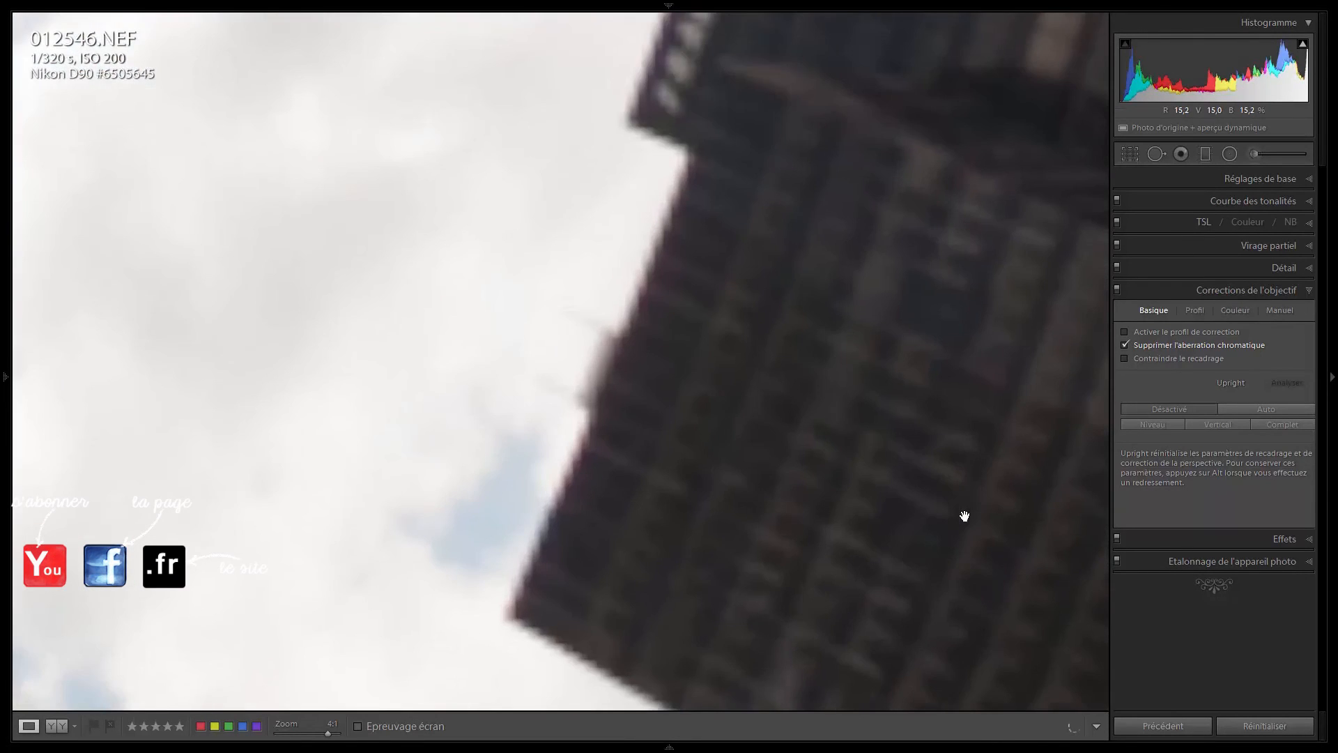
drag(916, 147, 792, 534)
drag(918, 204, 847, 509)
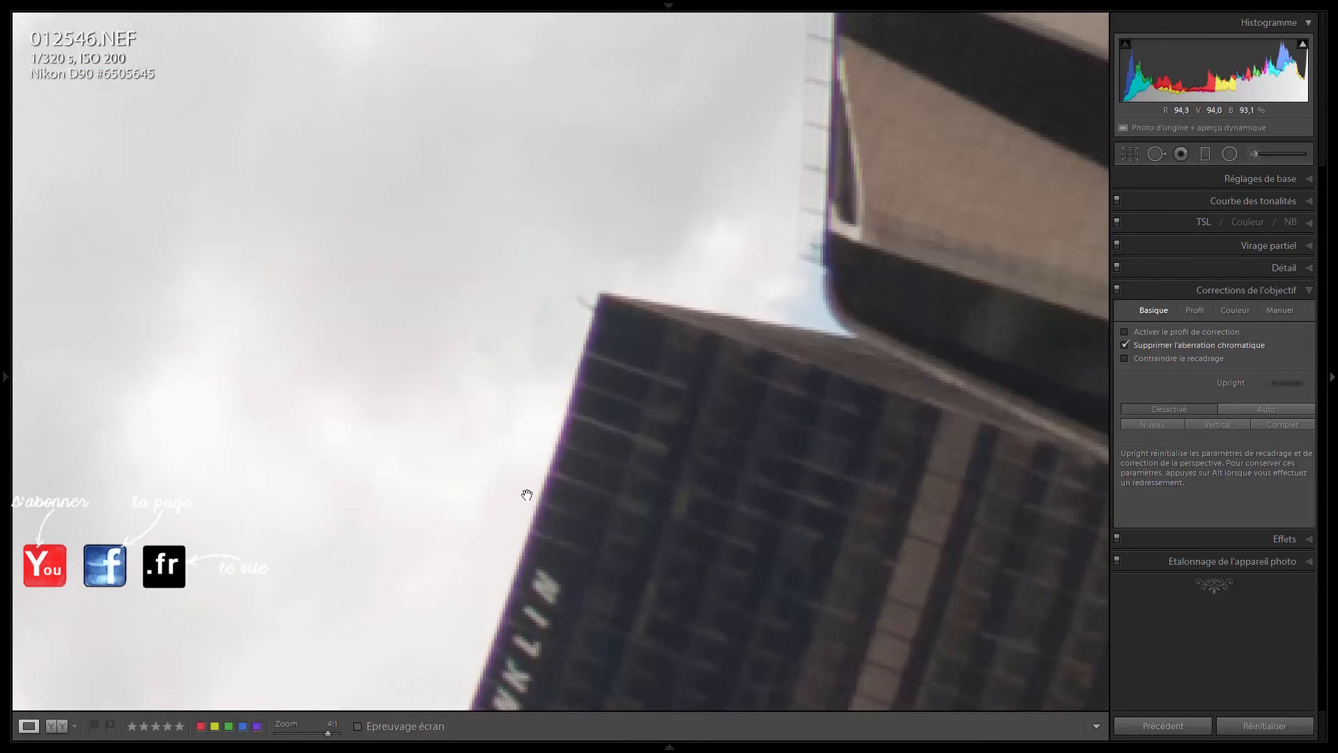
drag(973, 78, 935, 220)
drag(810, 470, 932, 320)
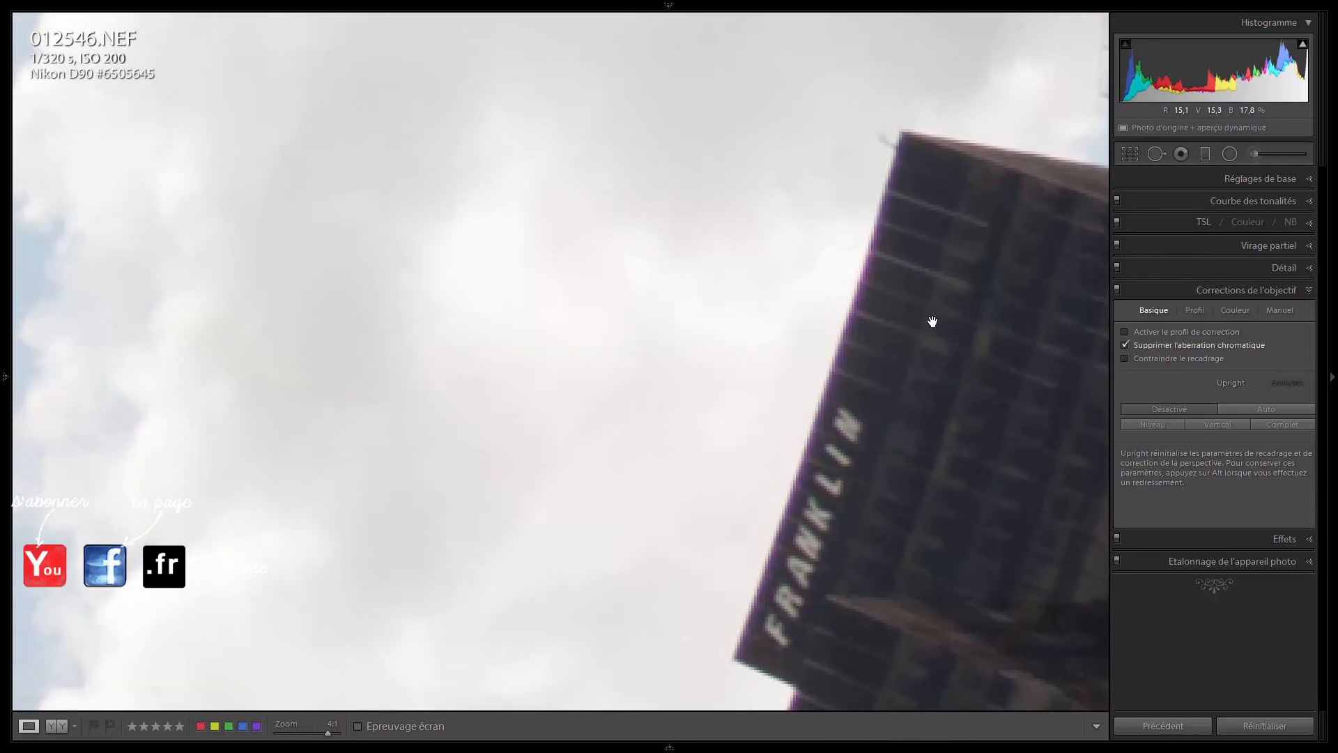
click(726, 558)
Examine the red sculpture's edges and the window frames behind it for remaining colour fringes
click(202, 584)
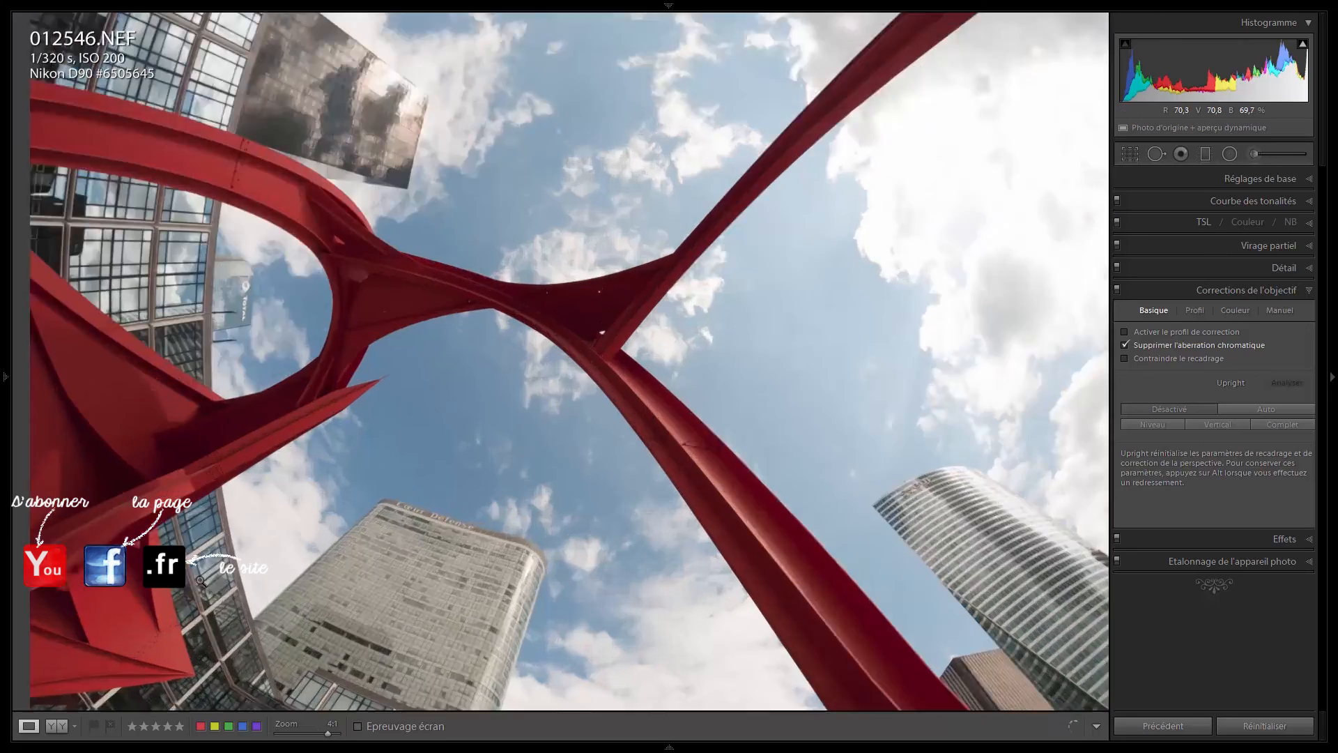
scroll(536, 580, up, 10)
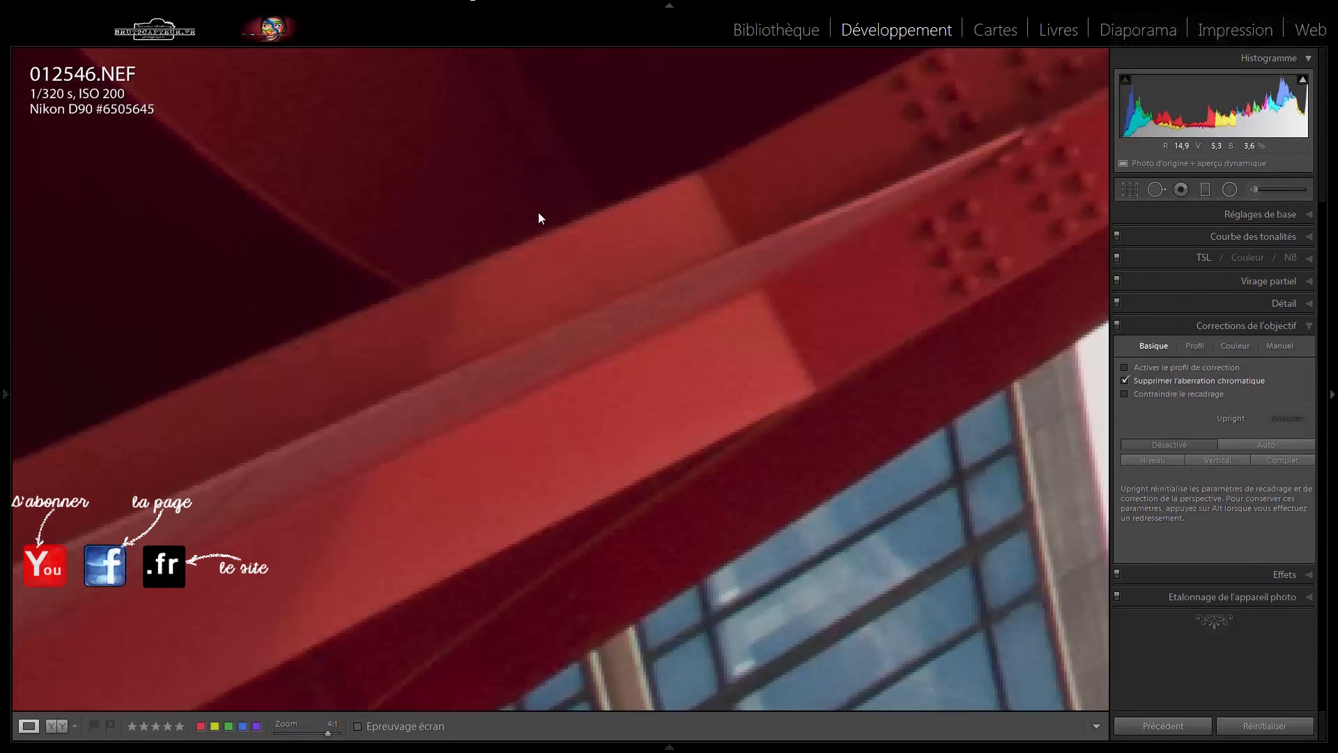
mouse_move(538, 212)
mouse_down()
mouse_move(541, 245)
mouse_move(788, 495)
mouse_up()
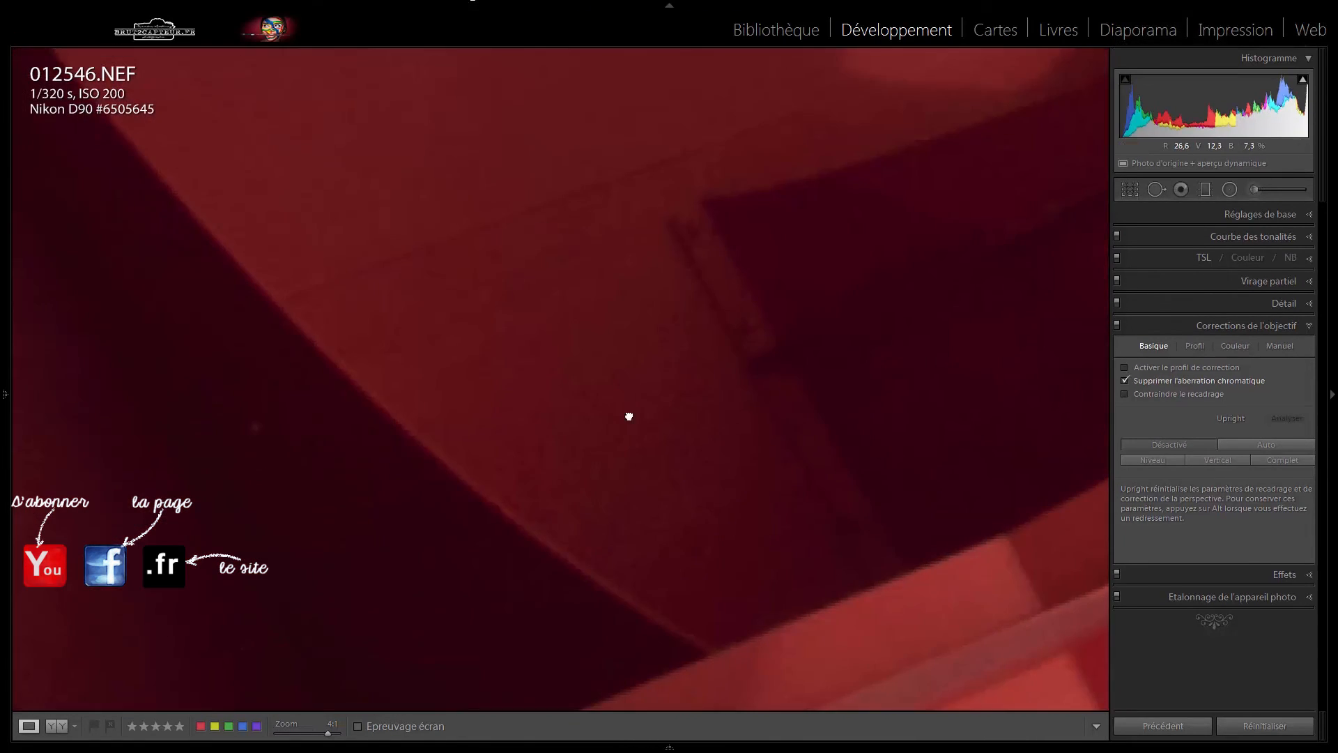
drag(627, 415, 746, 725)
drag(741, 175, 730, 482)
click(731, 482)
click(157, 349)
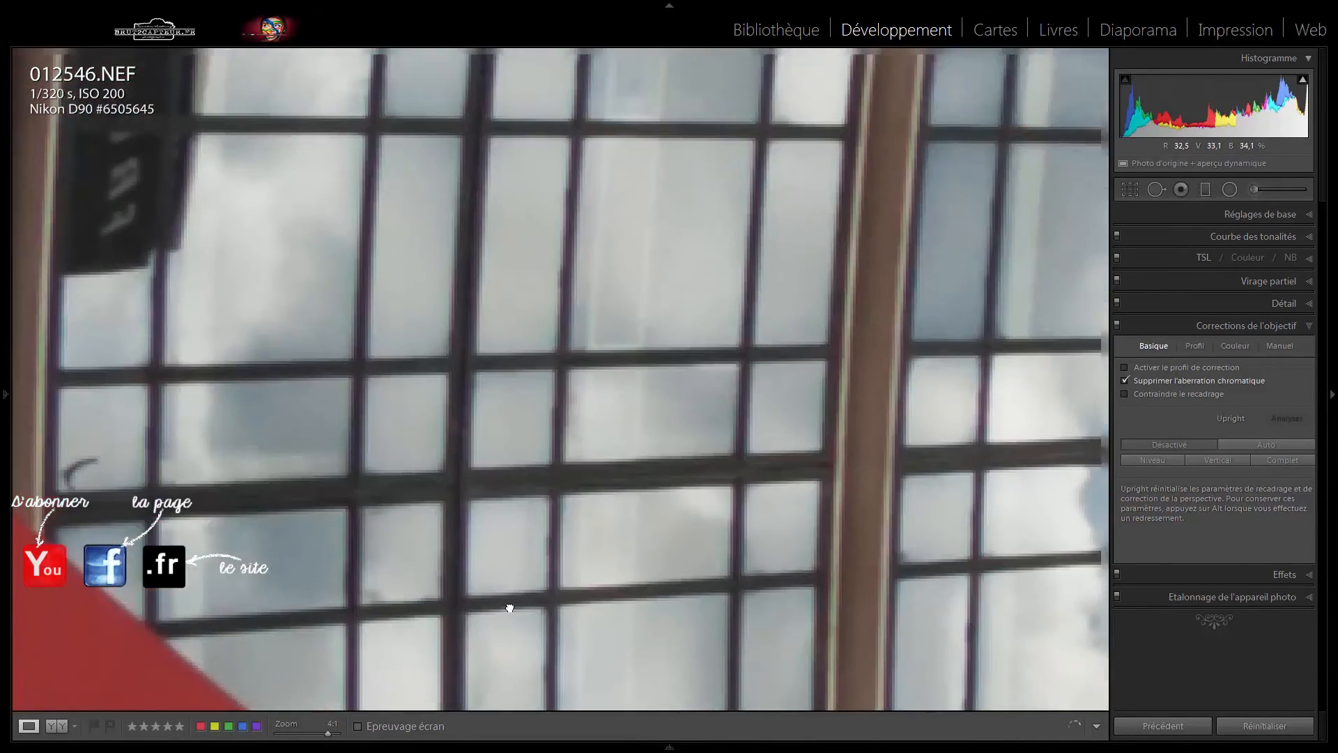
drag(511, 608, 503, 631)
drag(672, 355, 318, 663)
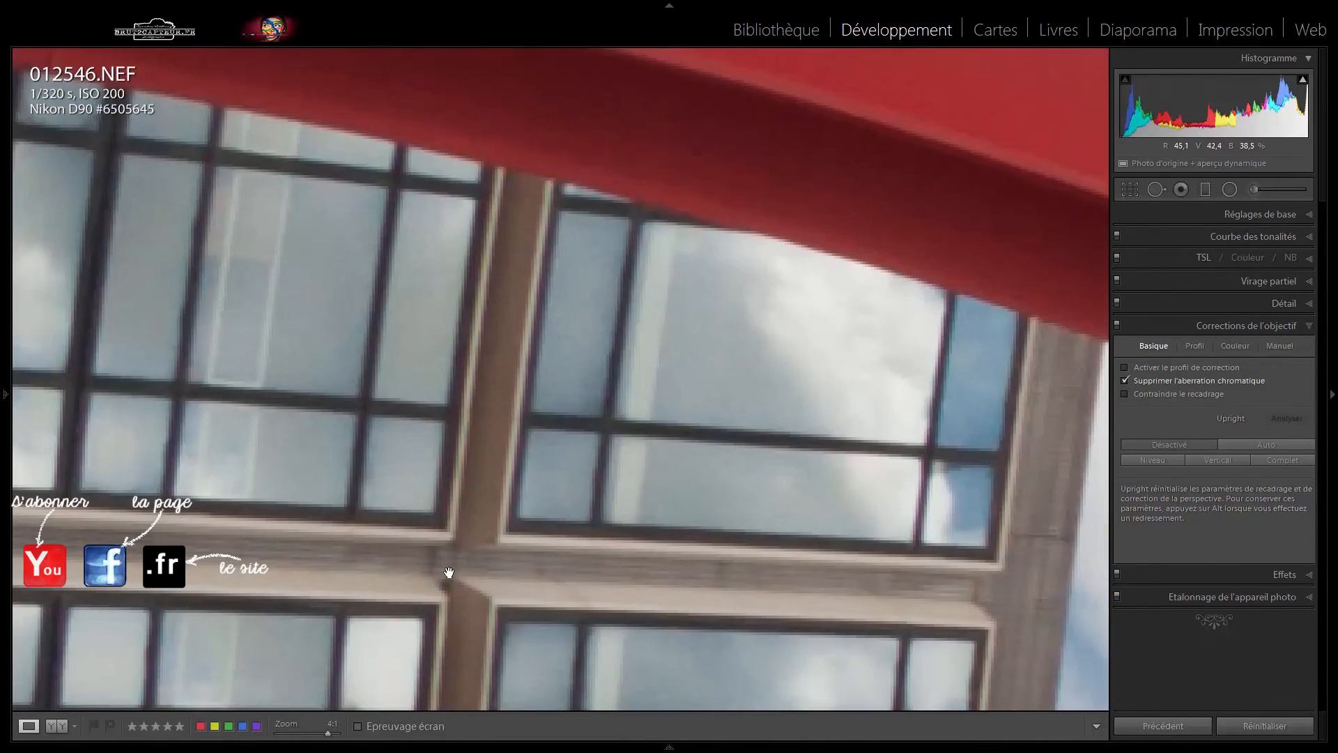
drag(505, 492, 74, 717)
click(242, 570)
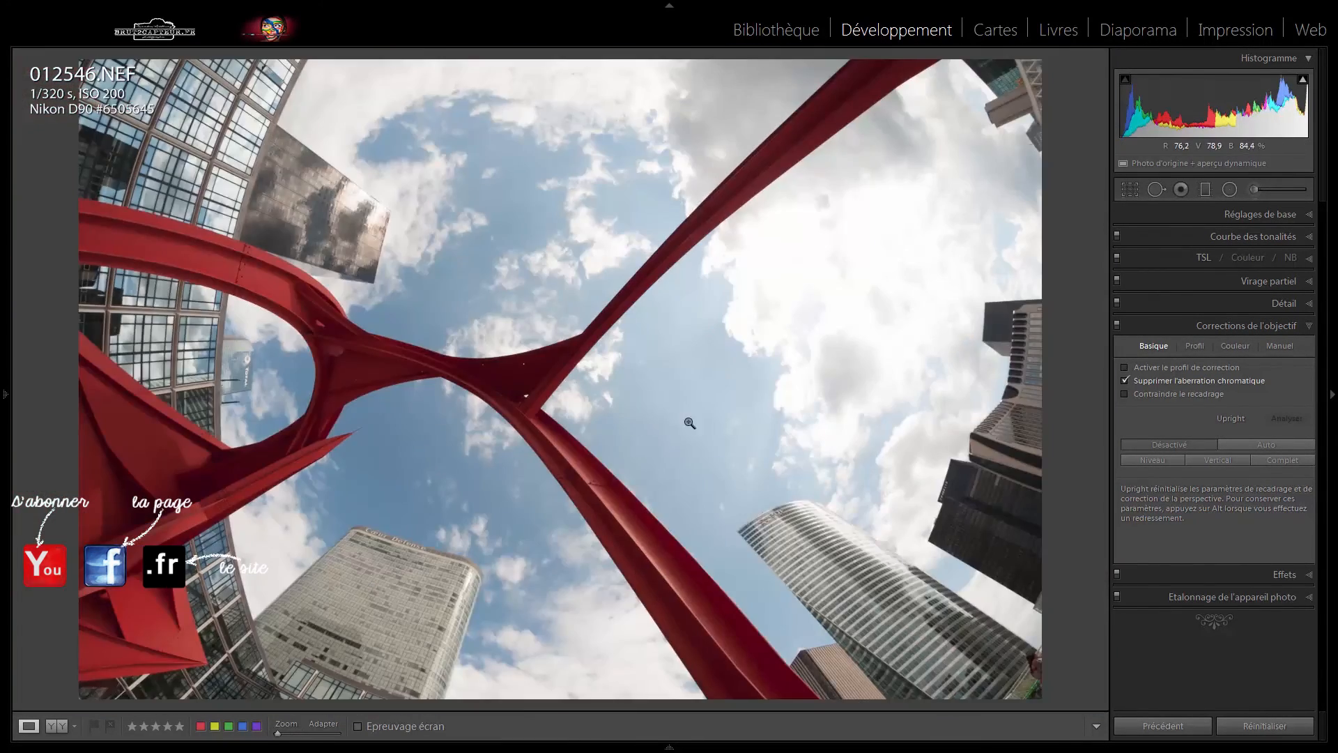
Paint defringe at 83 along the upper sky-side edge of the FRANKLIN tower with the adjustment brush, and raise the amount to 100
click(1006, 396)
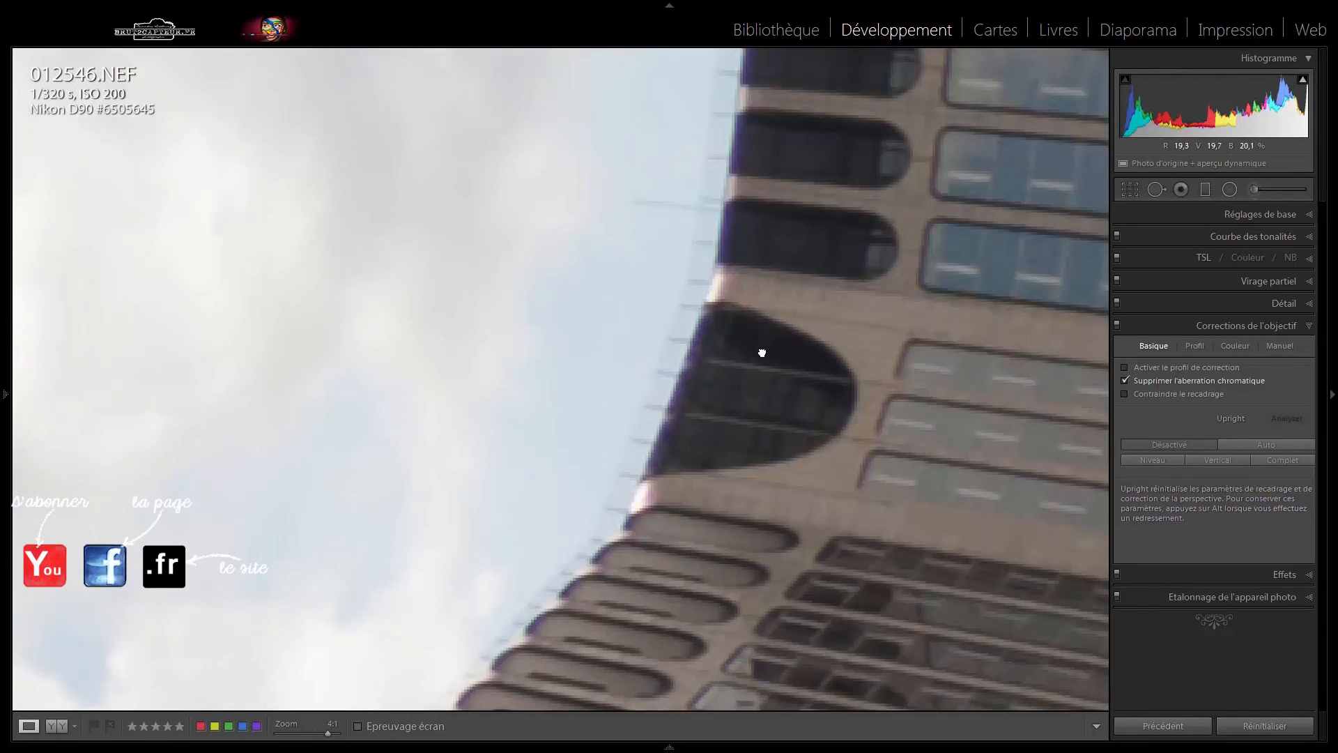
drag(762, 353, 801, 660)
drag(955, 300, 956, 391)
drag(990, 460, 864, 684)
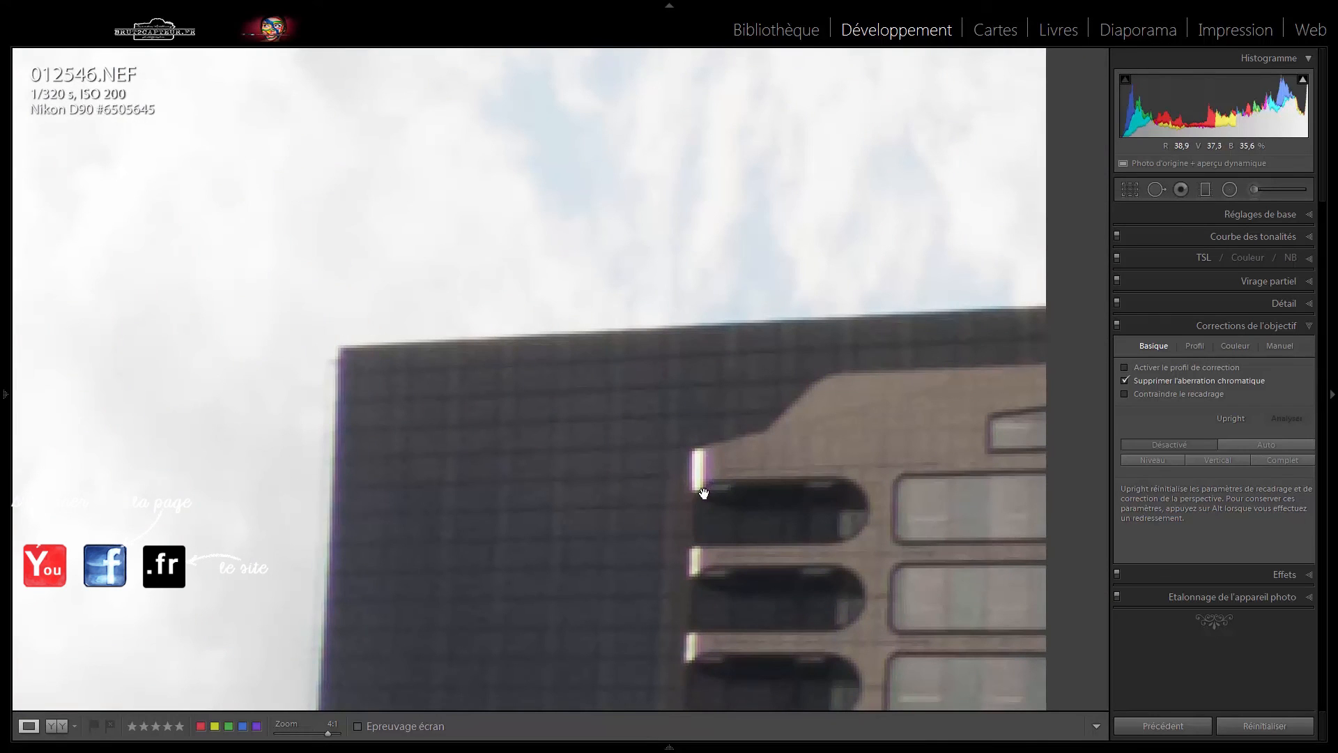
drag(726, 586, 827, 284)
click(1265, 194)
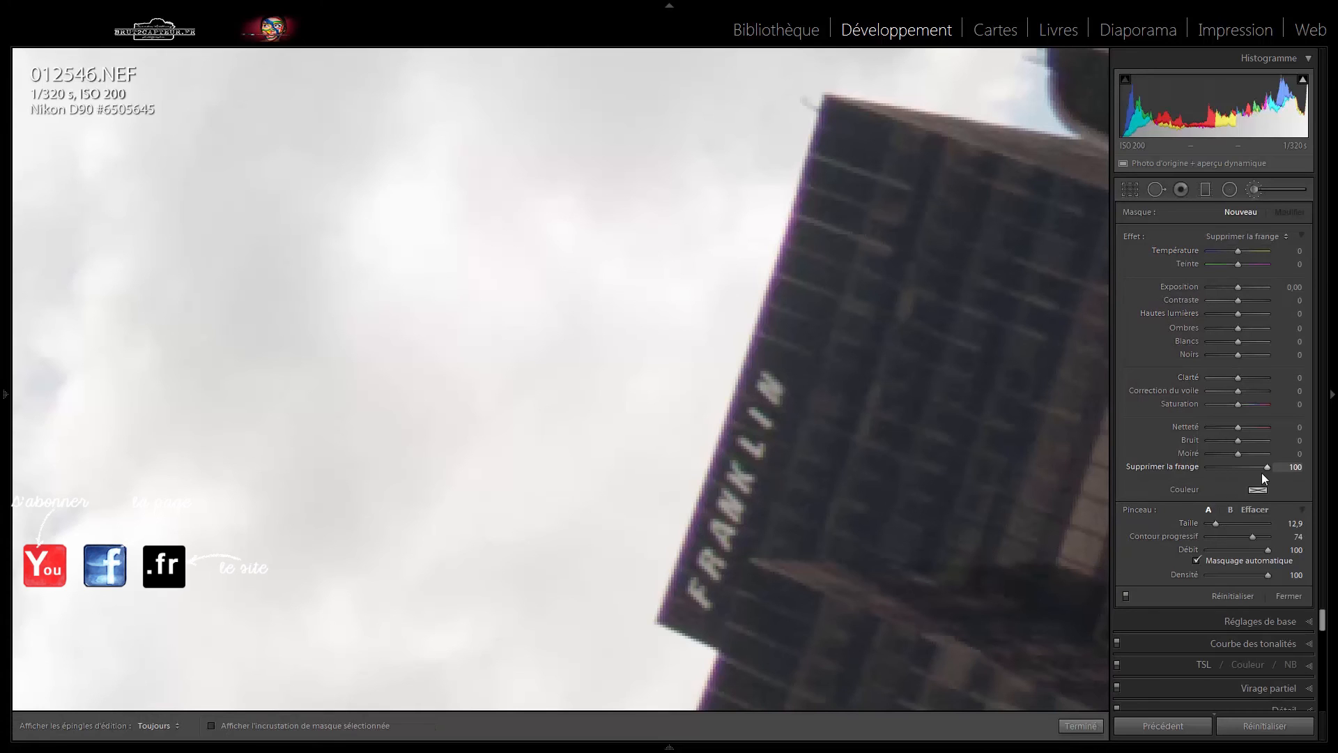
double_click(1172, 463)
key(h)
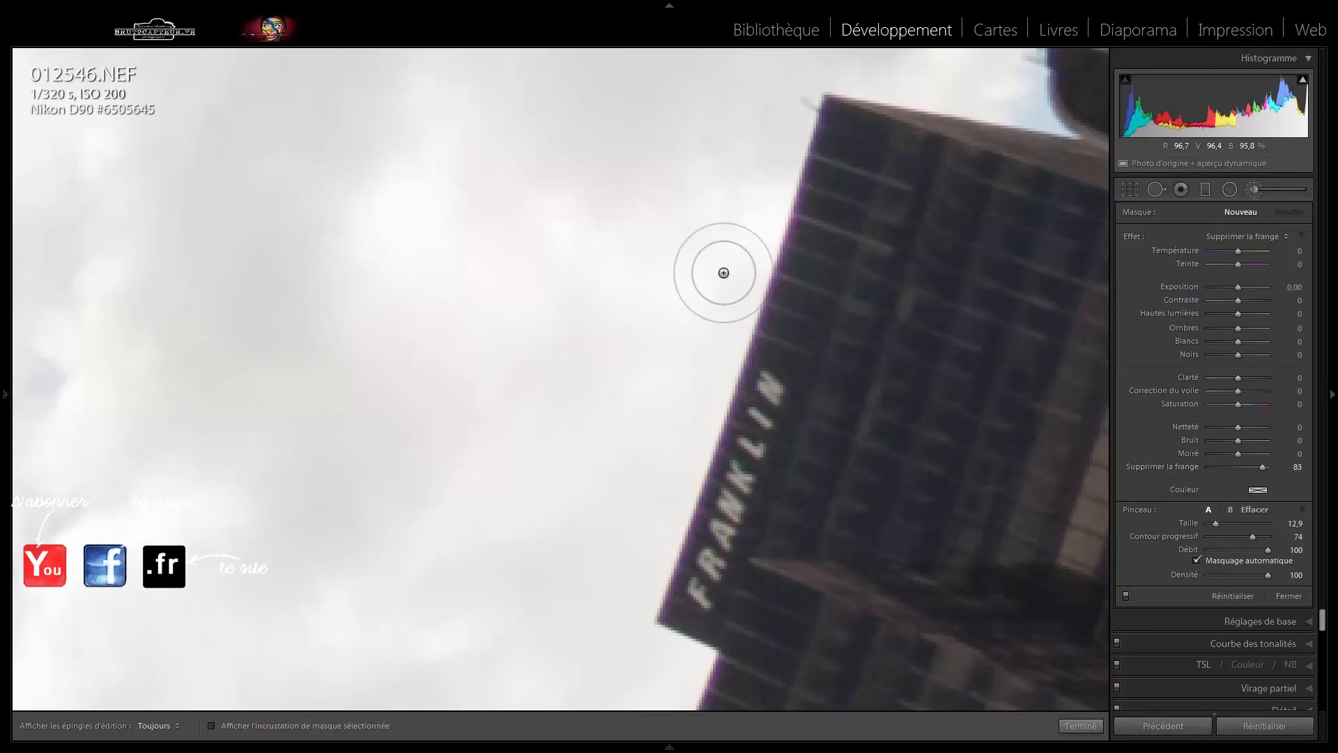
drag(796, 159, 767, 272)
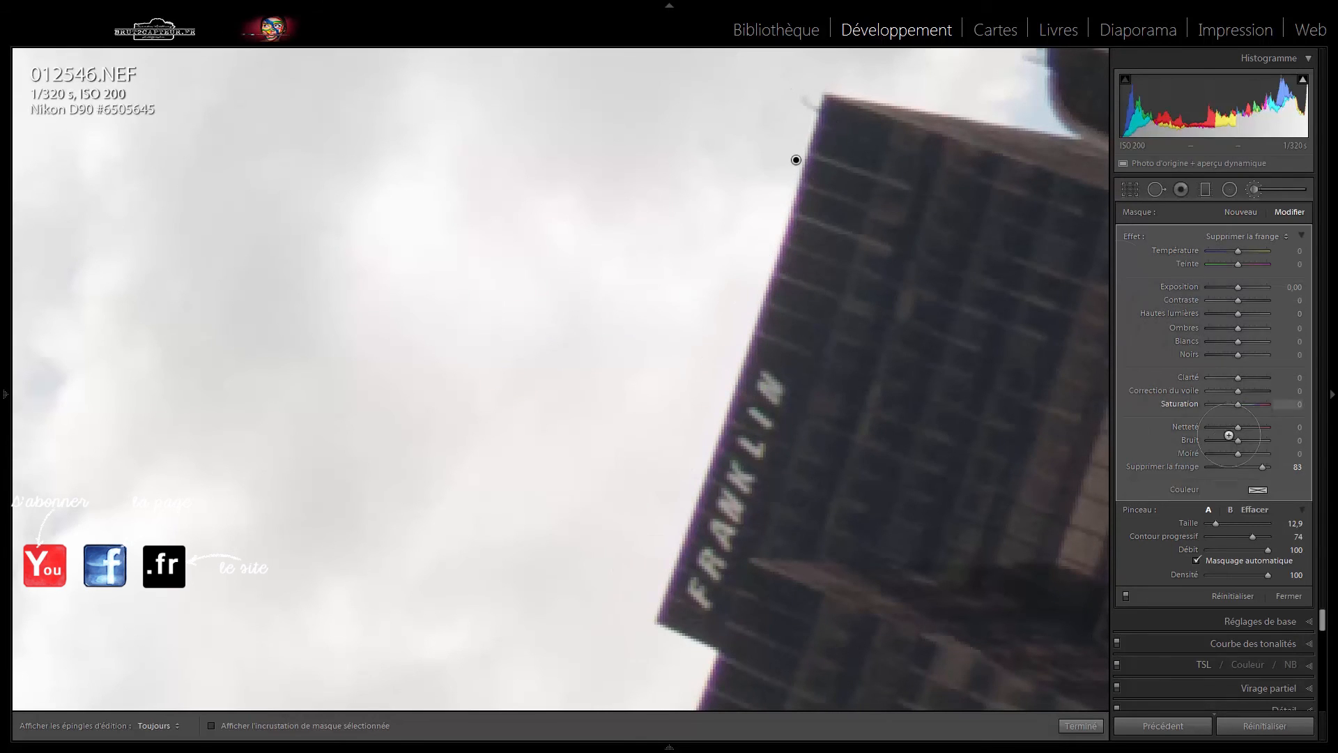
key(h)
Extend the brushed defringe down the lower sky-side edge of the dark tower to its corner
drag(766, 486, 786, 238)
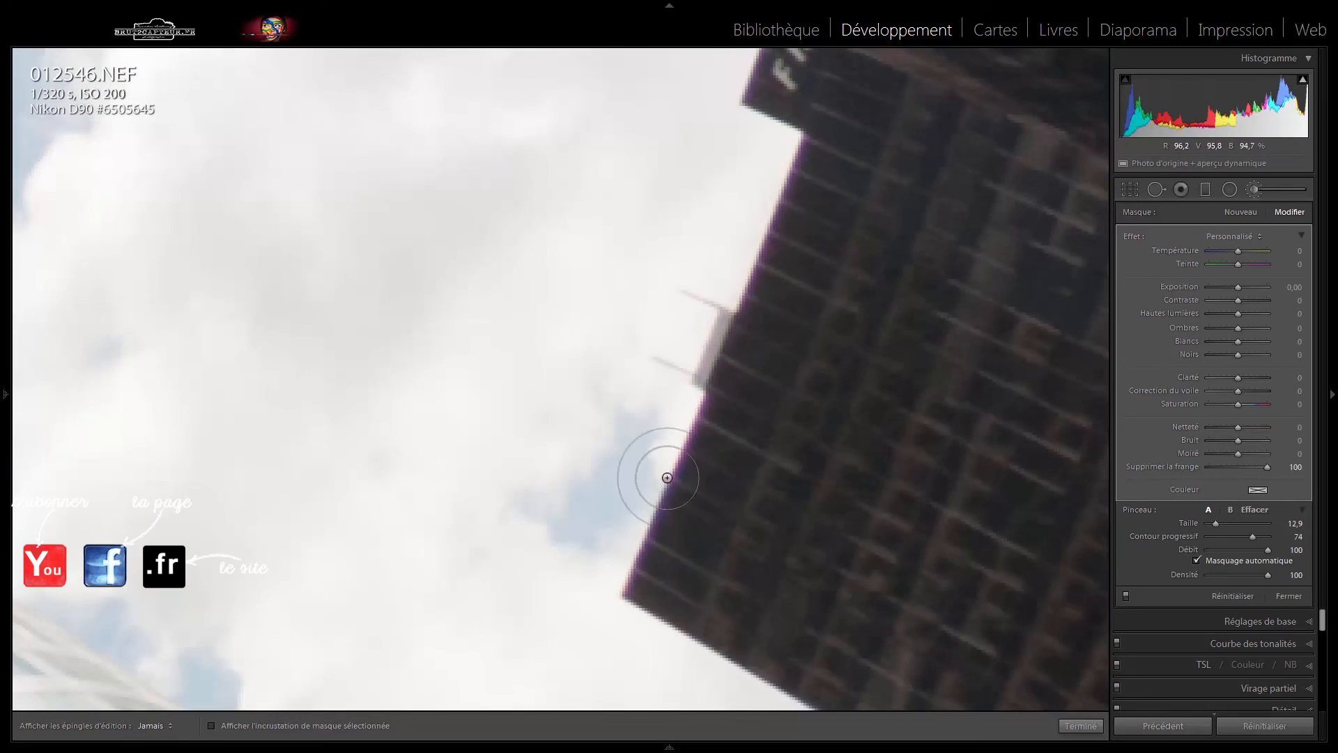
drag(691, 463, 618, 604)
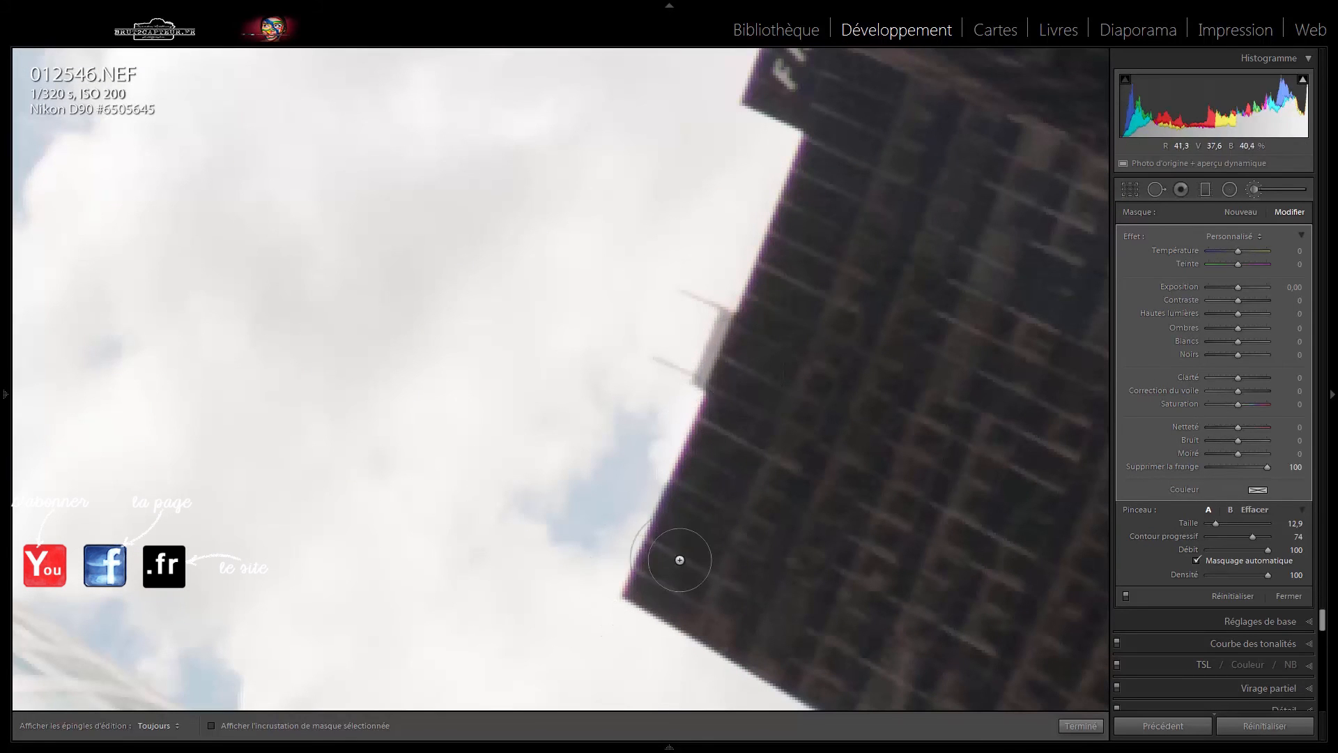
drag(714, 401, 691, 211)
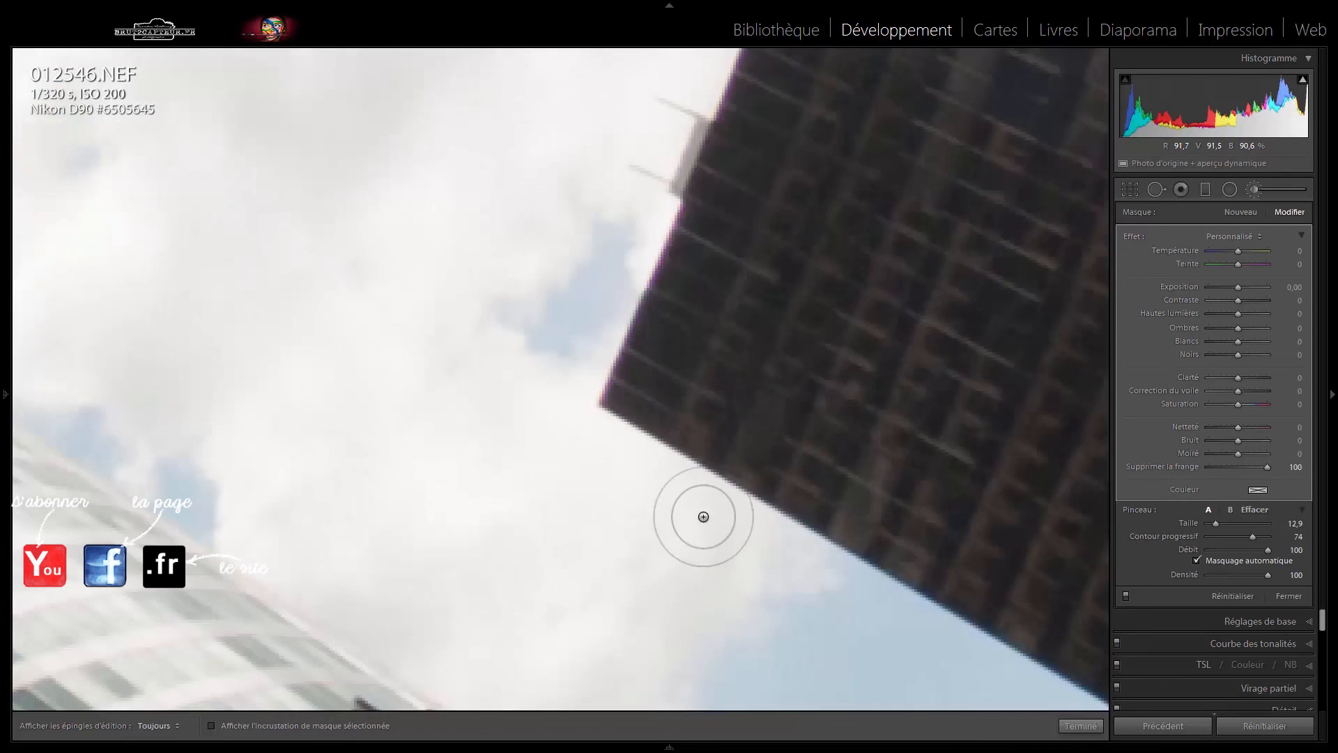
drag(700, 458, 710, 368)
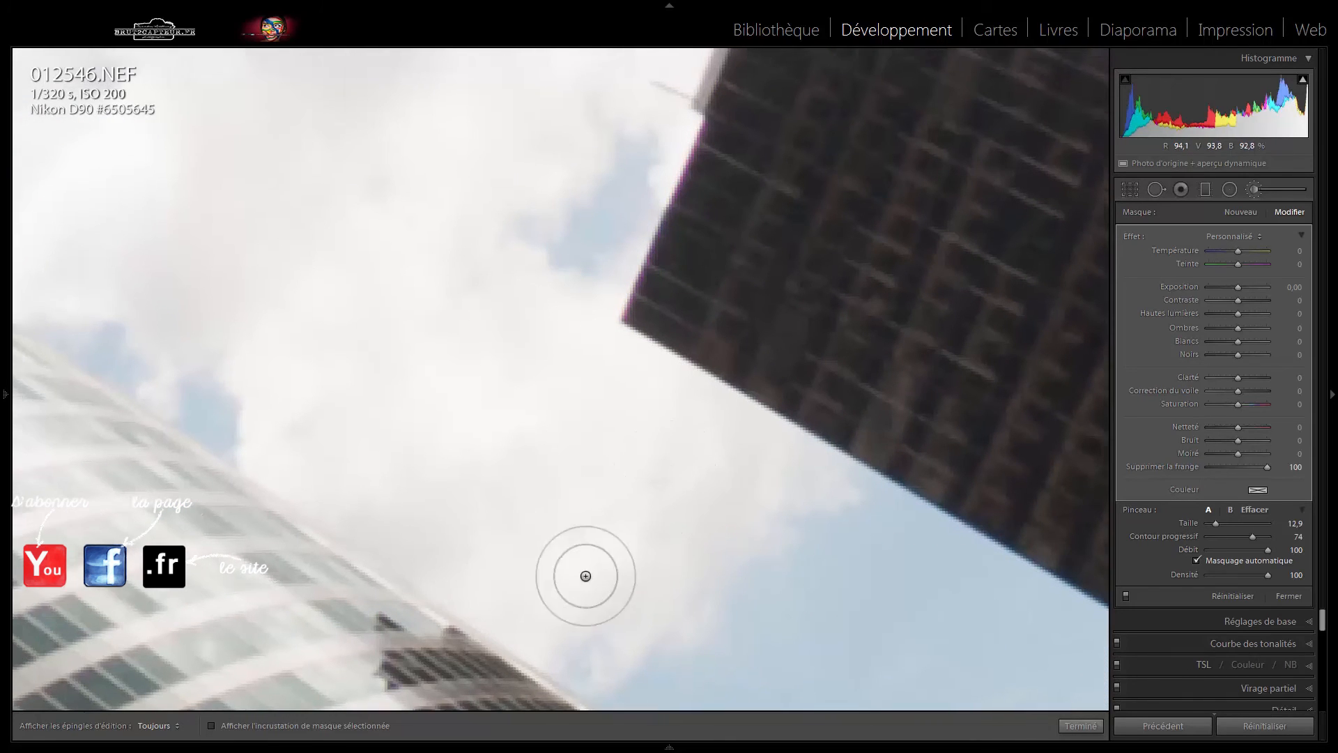
mouse_move(585, 574)
mouse_down()
mouse_move(938, 615)
mouse_move(609, 436)
mouse_up()
Check the edges of the EDF tower, the rounded grey building and the window facade for fringes, and close the adjustment brush
key(z)
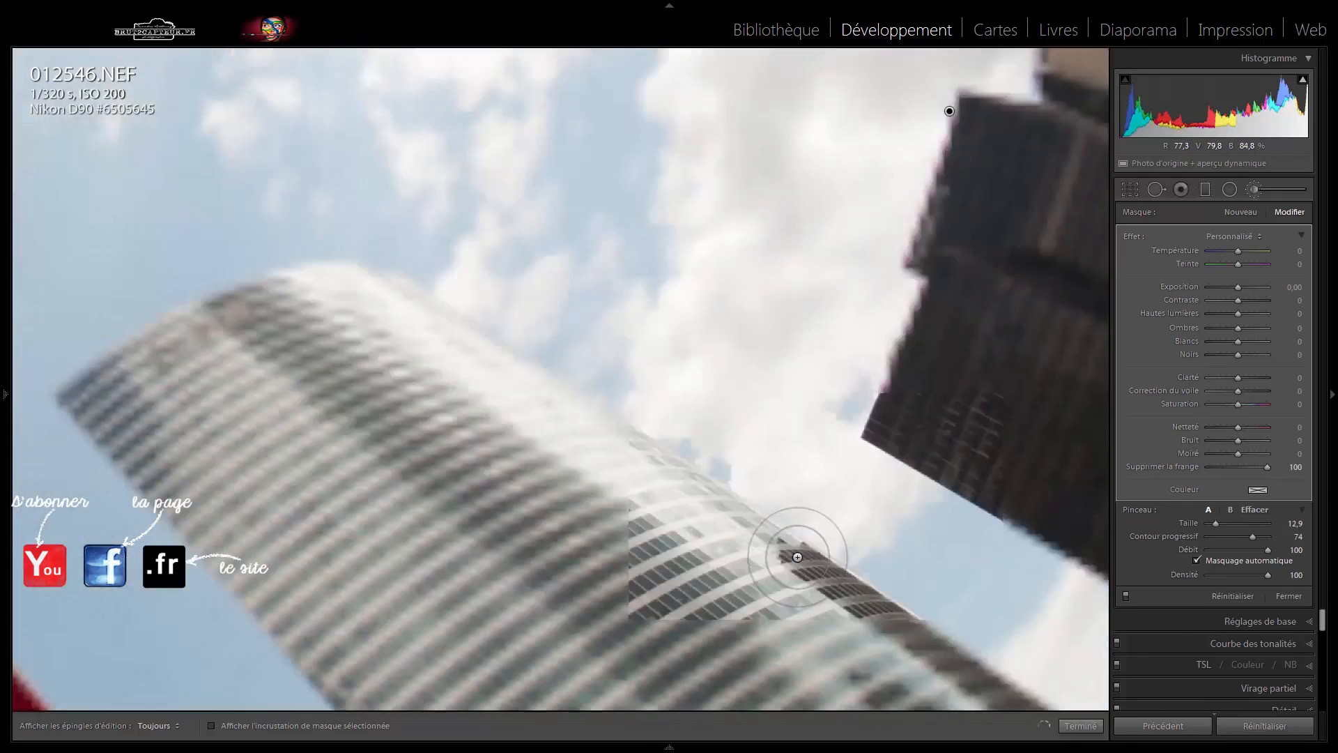
key(z)
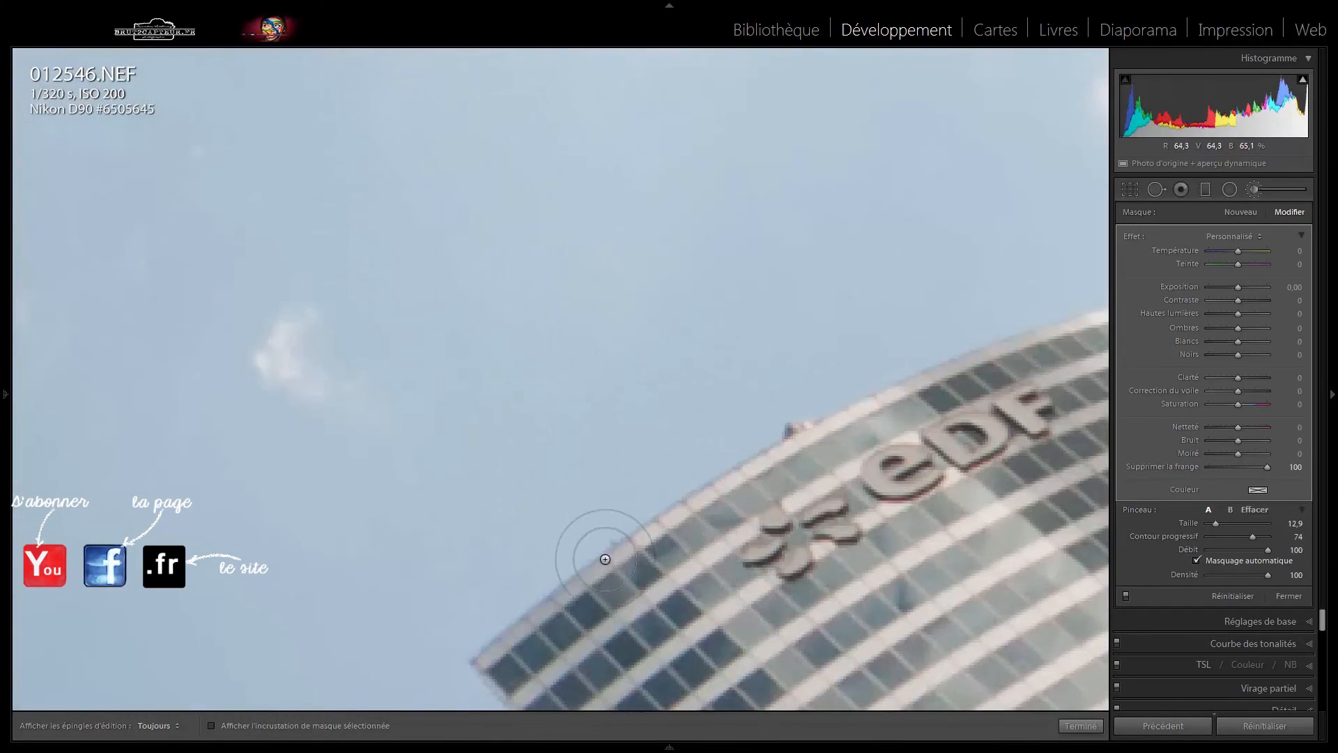
key(z)
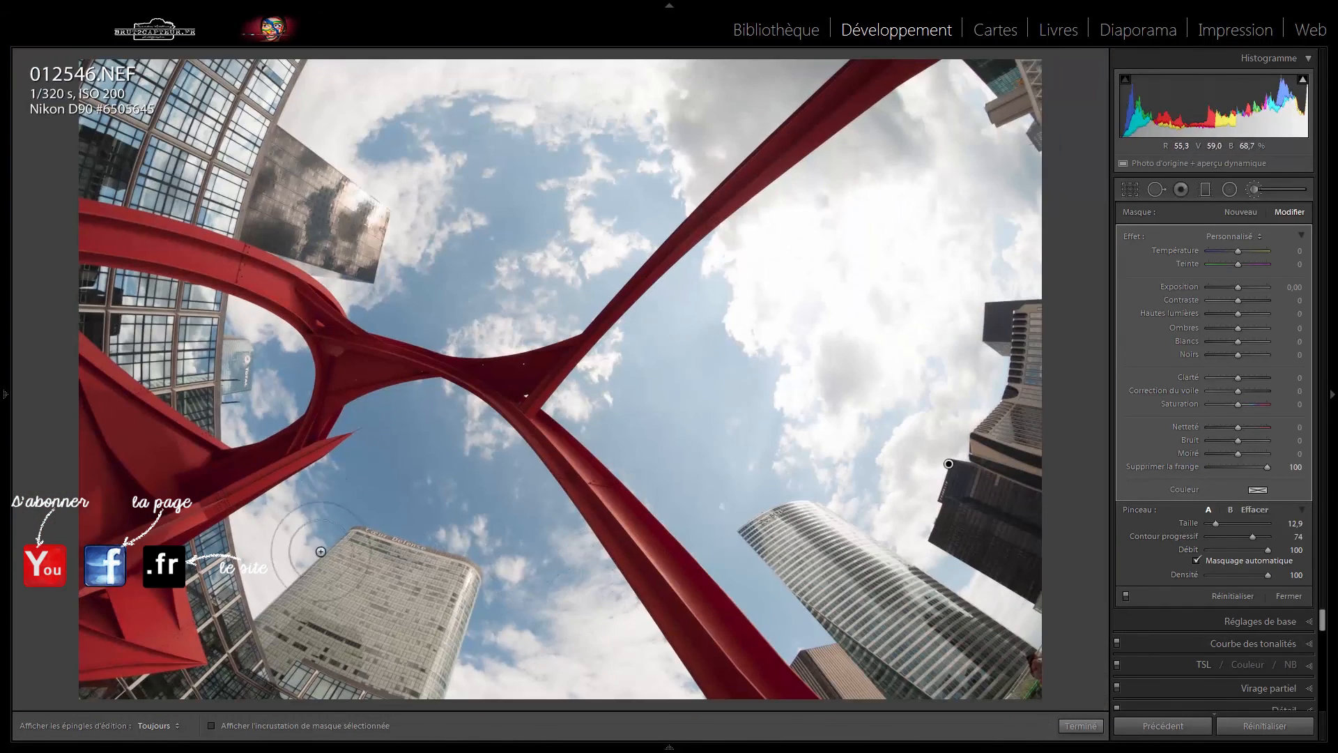
key(z)
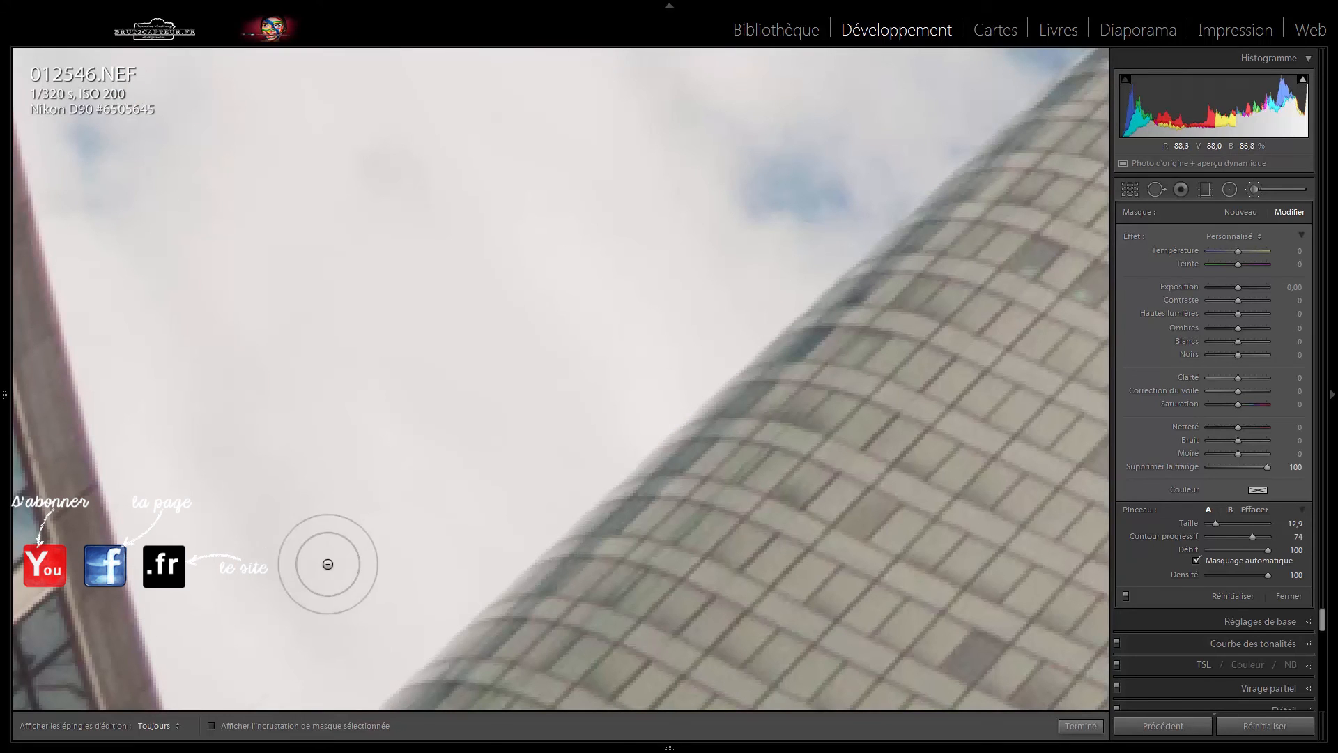
mouse_move(413, 500)
mouse_down()
mouse_move(717, 373)
mouse_move(831, 350)
mouse_move(825, 463)
mouse_move(663, 362)
mouse_move(506, 329)
mouse_up()
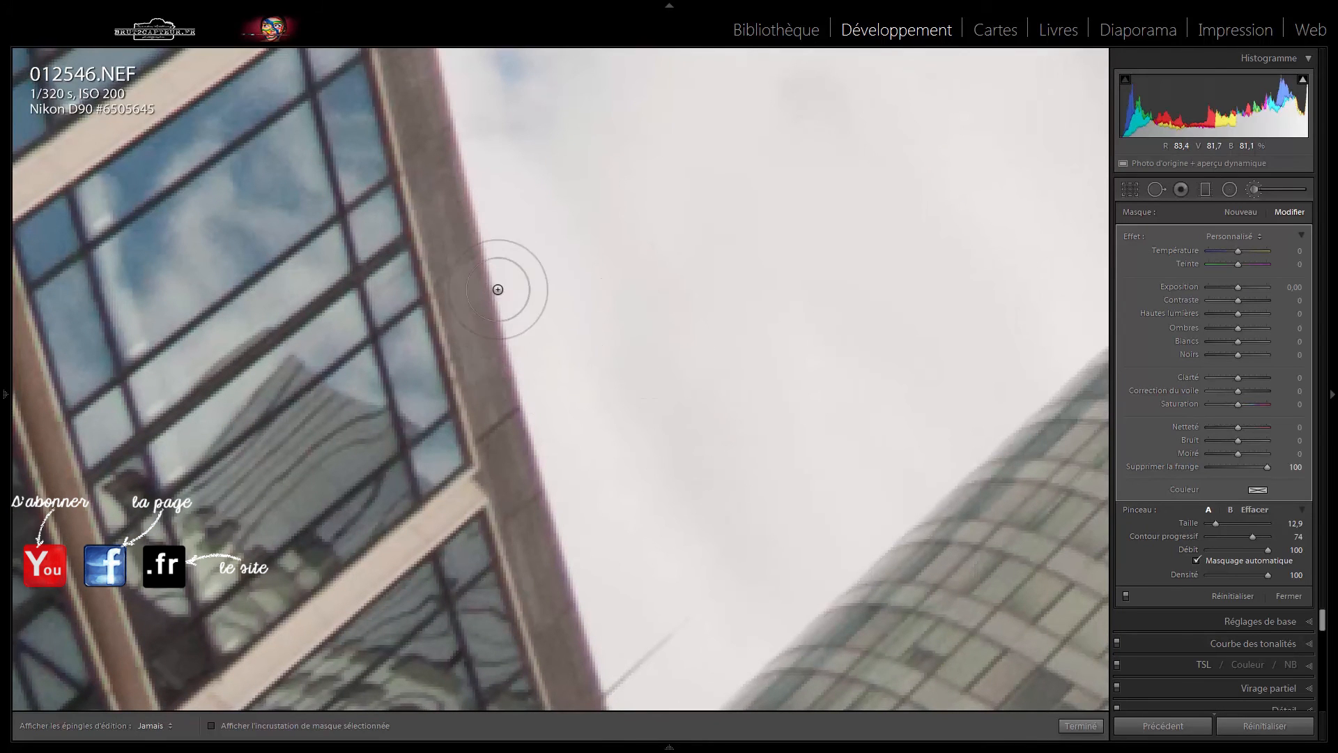
mouse_move(545, 284)
mouse_down()
mouse_move(579, 254)
mouse_move(469, 182)
mouse_move(624, 478)
mouse_move(544, 452)
mouse_up()
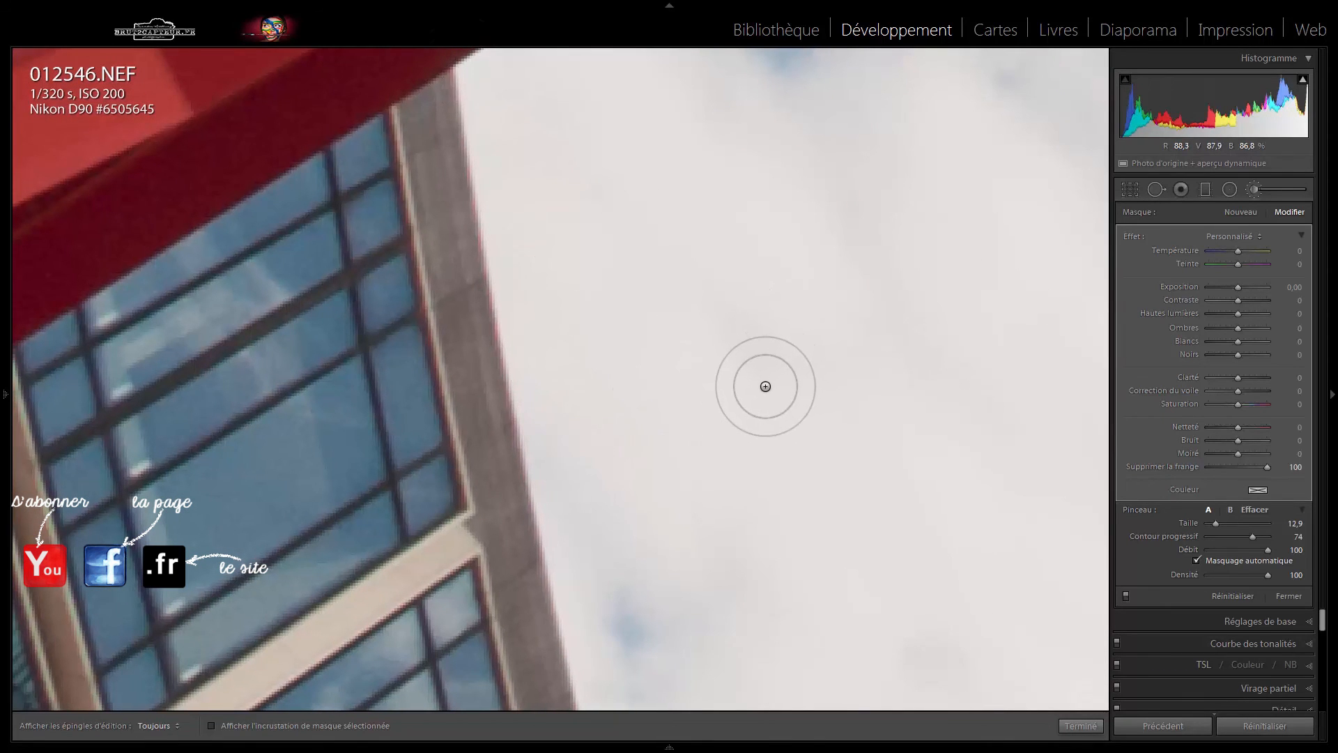
key(z)
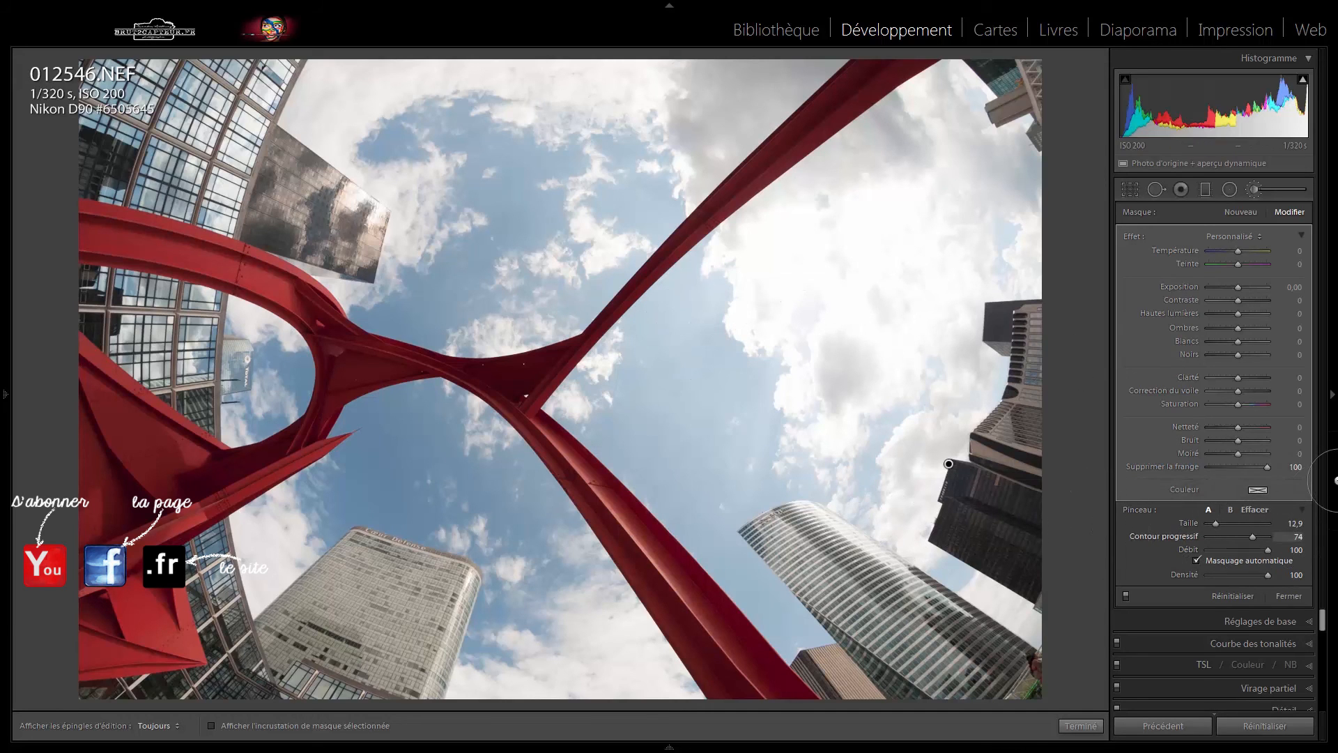
click(1307, 596)
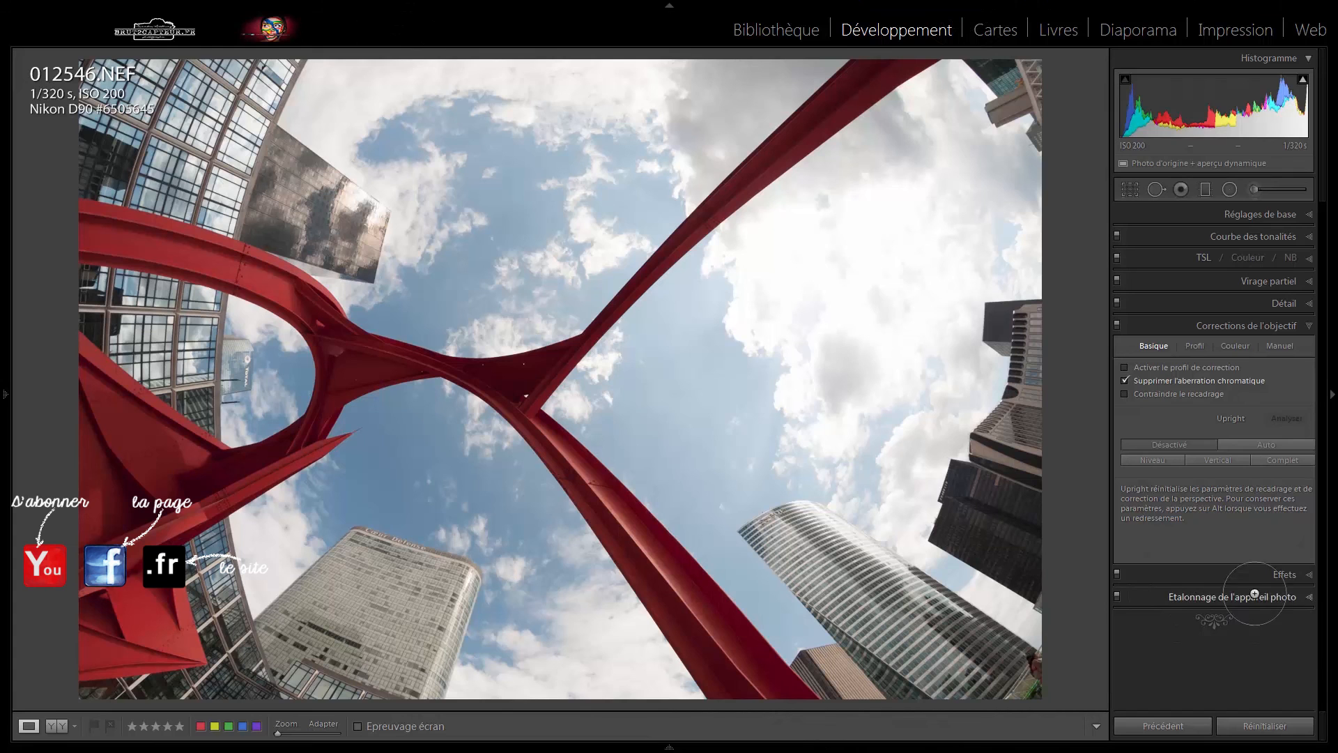
Open DSC_7660.NEF, the portrait in the grass, and set the post-crop vignette's gain to -38 and its feathering to 0
click(1309, 573)
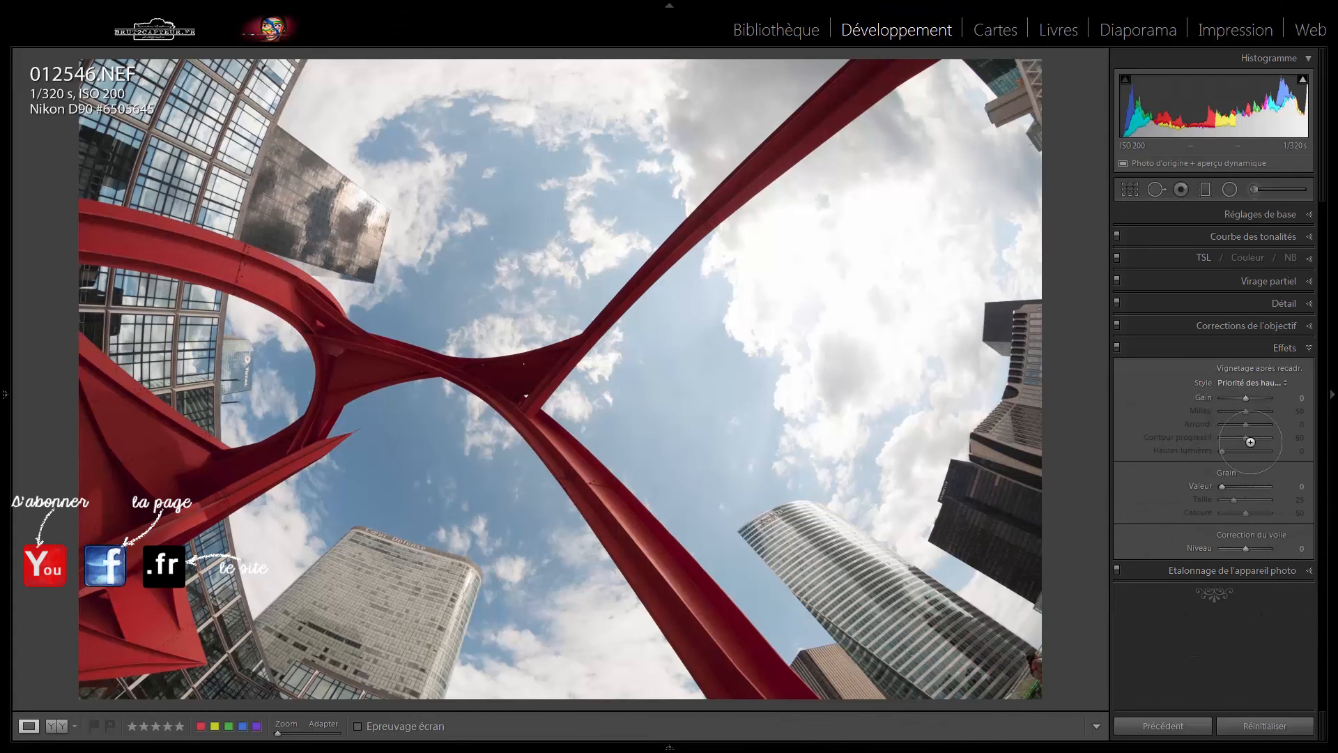
key(F6)
click(514, 705)
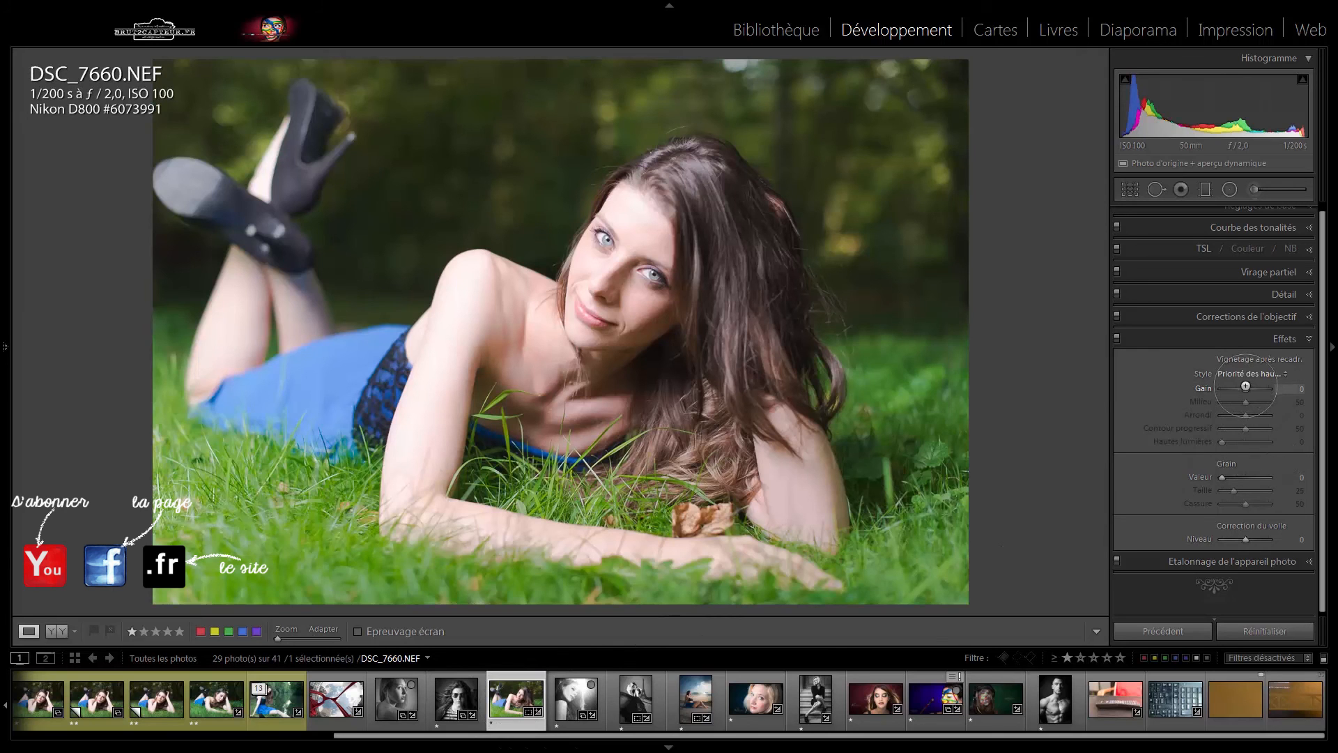
drag(1245, 385, 1234, 388)
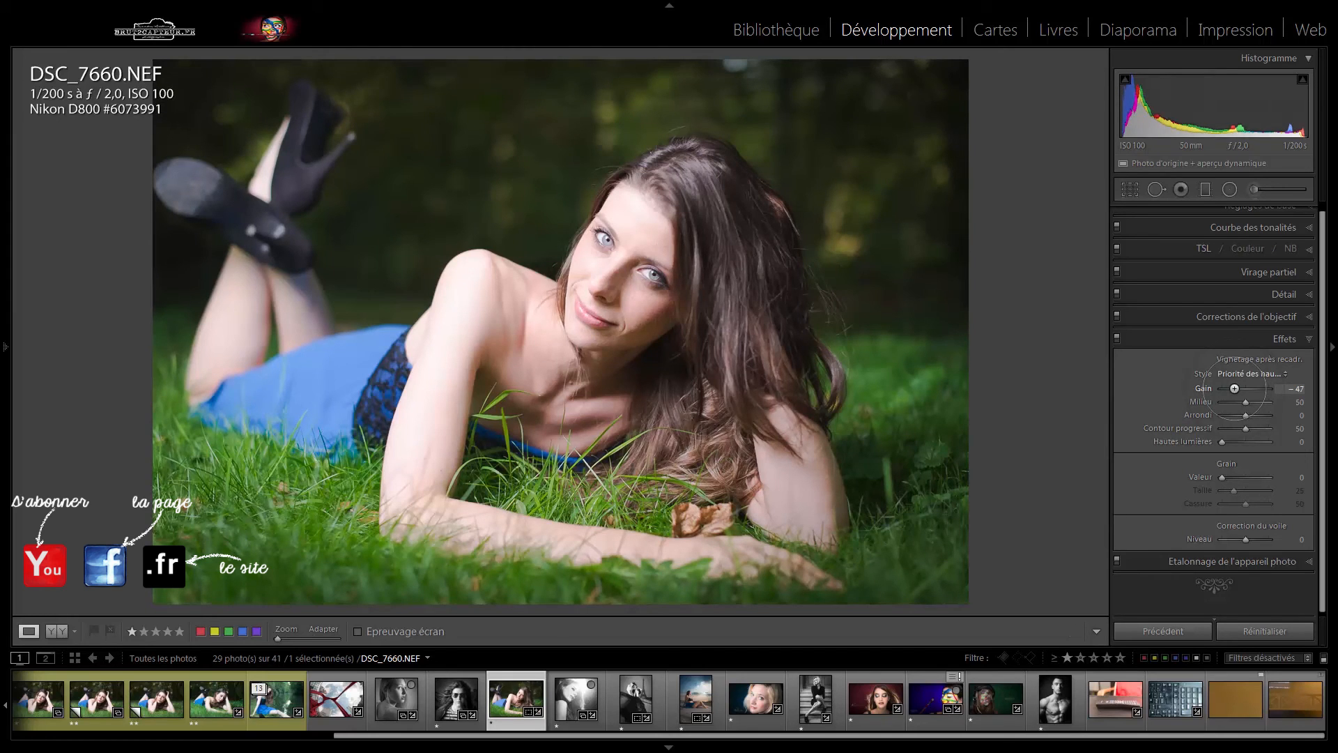
drag(1234, 389, 1236, 388)
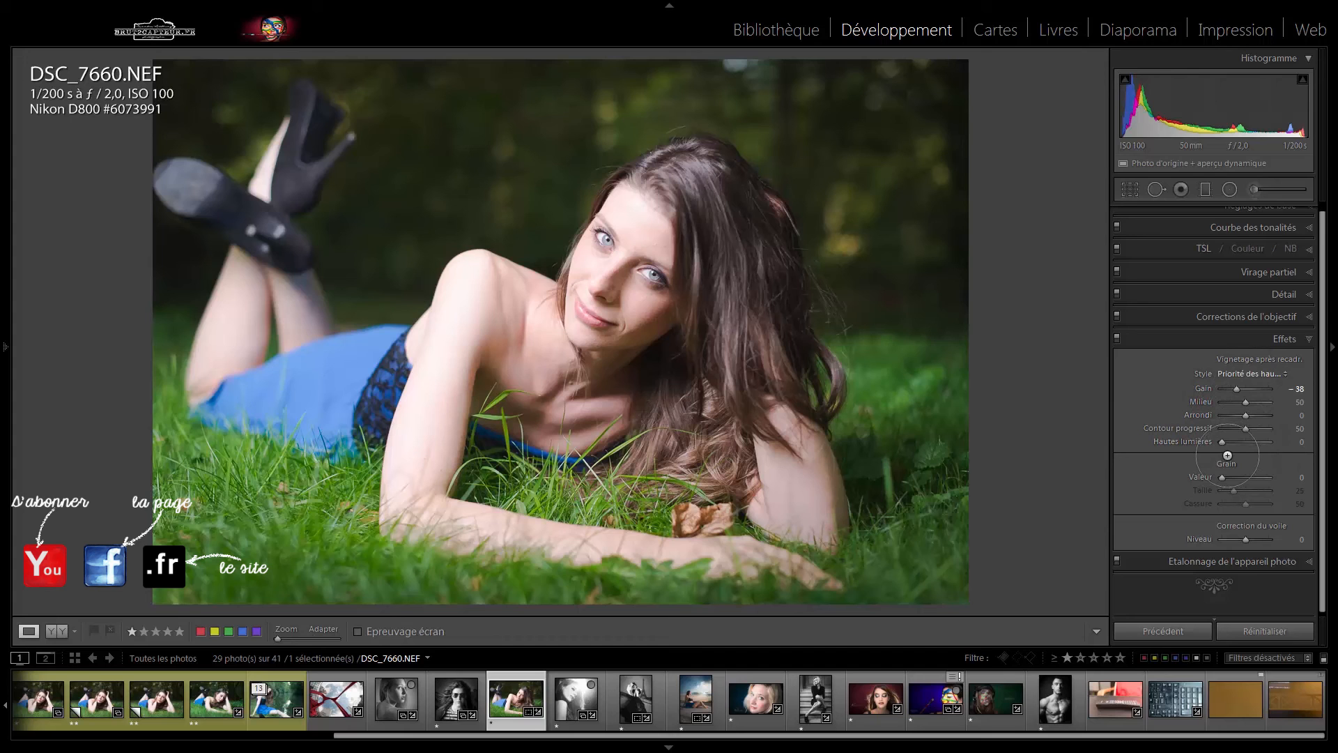
drag(1245, 428, 1177, 423)
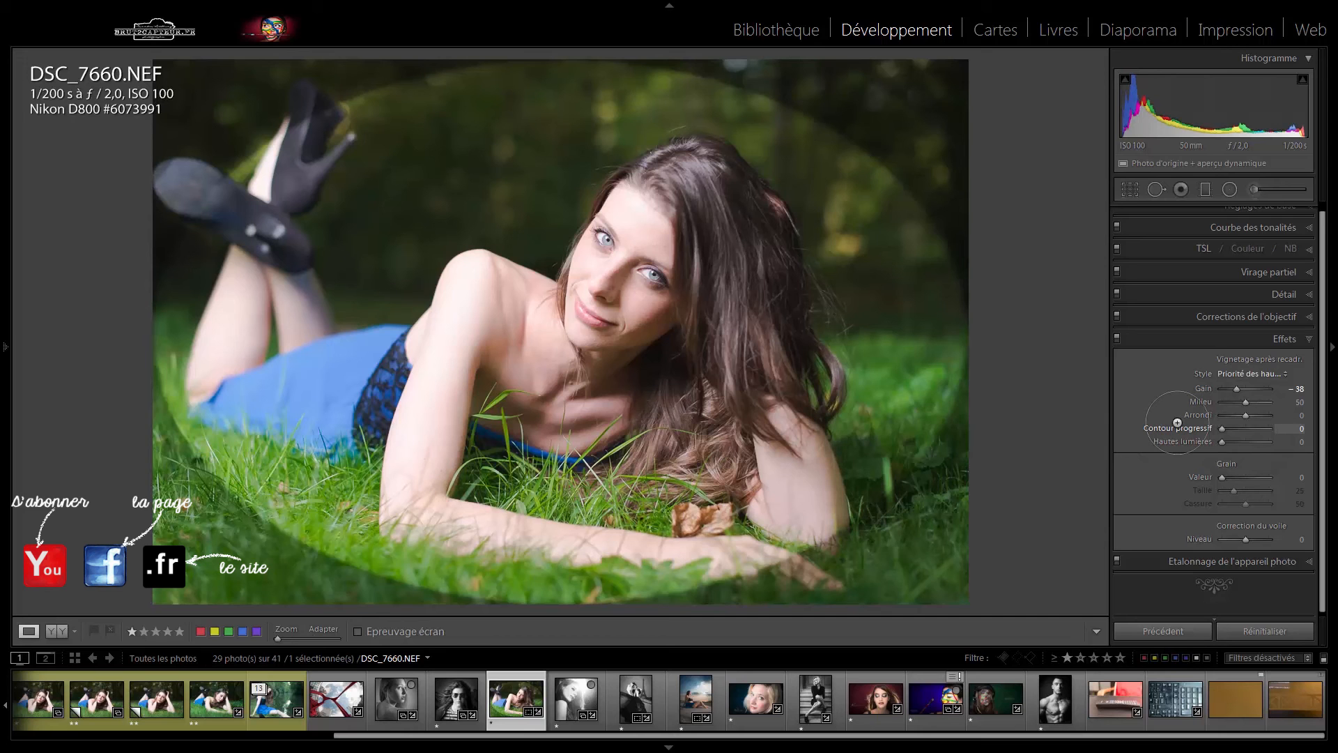
Try the post-crop vignette's feathering at 100 and 44, reset it to the default 50, and check the available vignette styles
drag(1222, 428, 1274, 426)
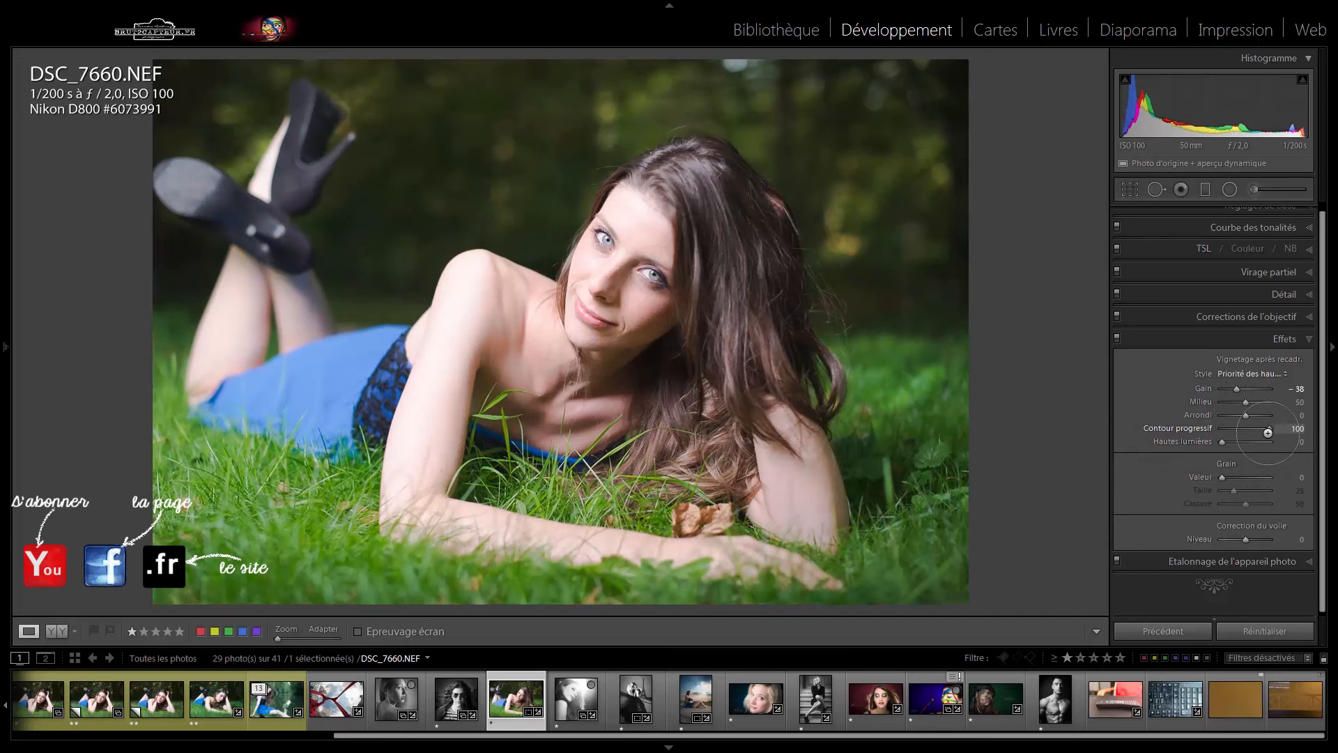
drag(1268, 433, 1241, 441)
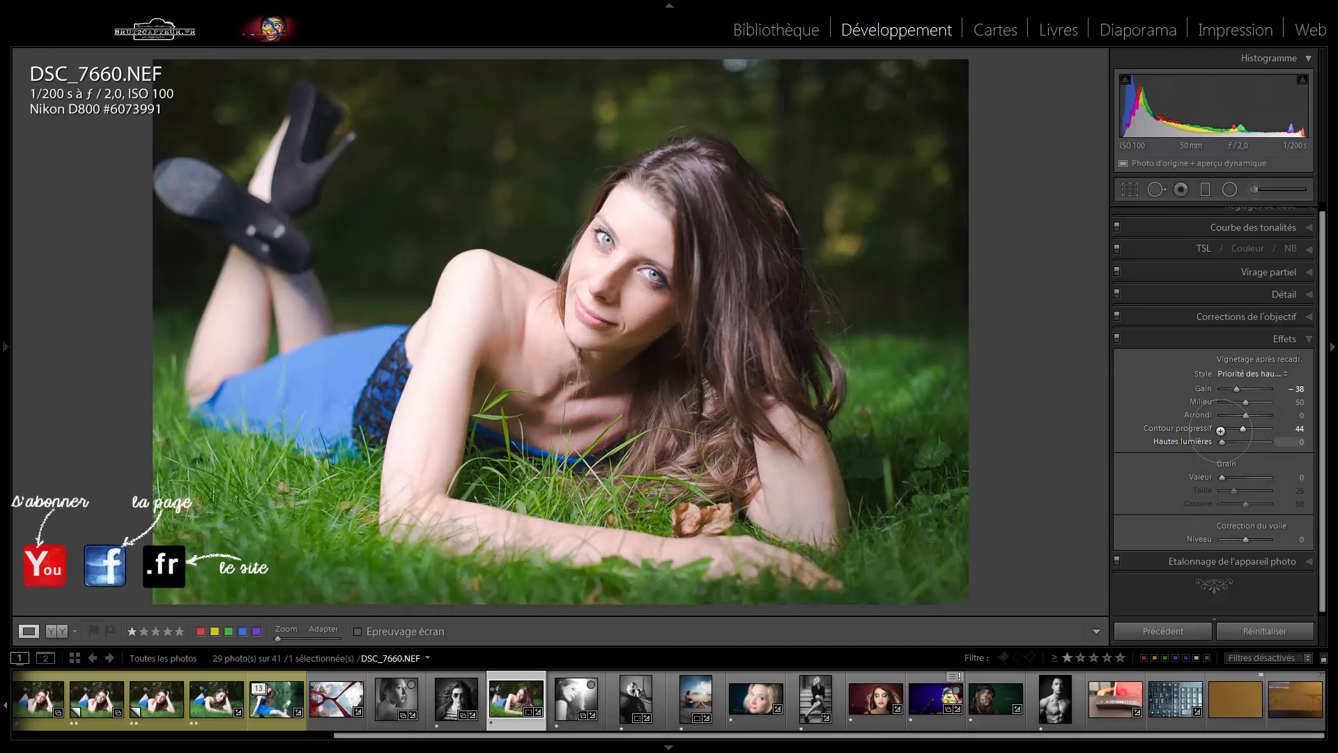
double_click(1180, 426)
click(1246, 374)
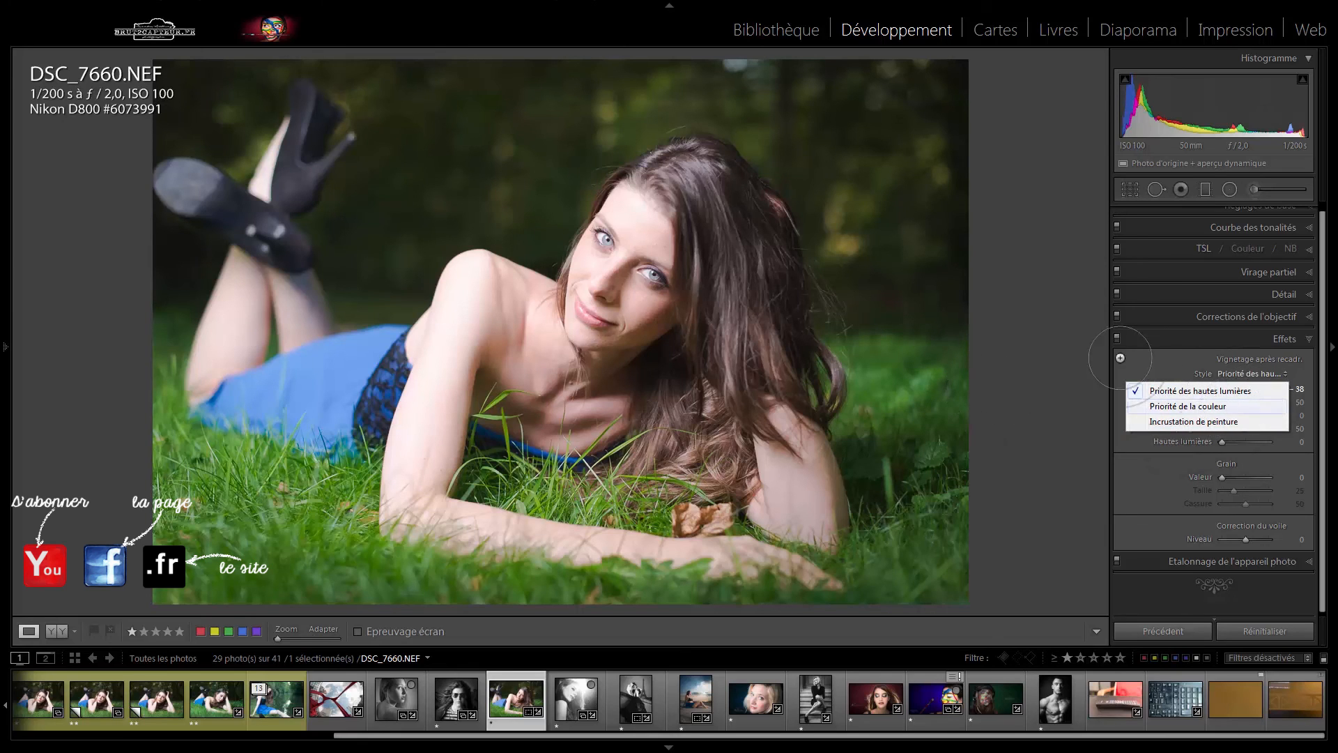
click(1136, 357)
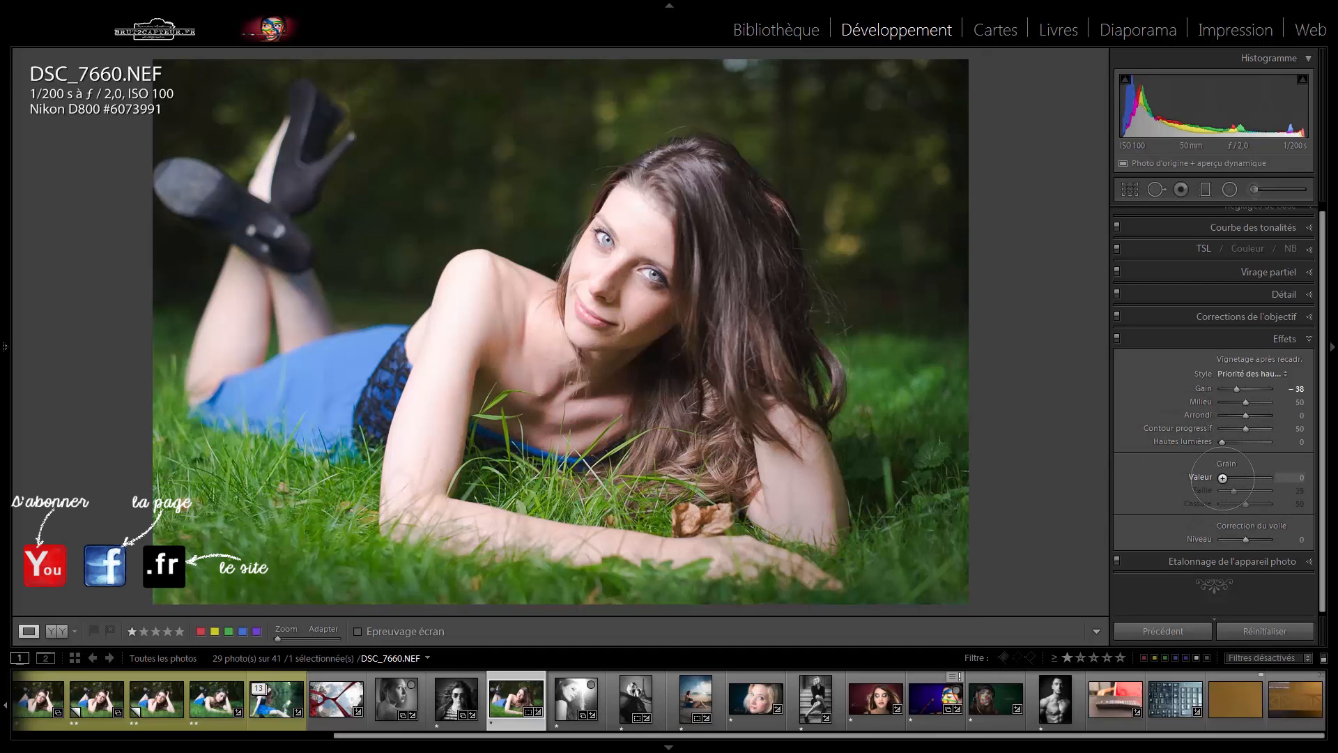
Set the grain amount to 25, then try the haze correction at +50 and at a lower level before resetting it
mouse_move(1222, 478)
mouse_down()
mouse_move(1269, 478)
mouse_move(1210, 495)
mouse_move(1233, 481)
mouse_up()
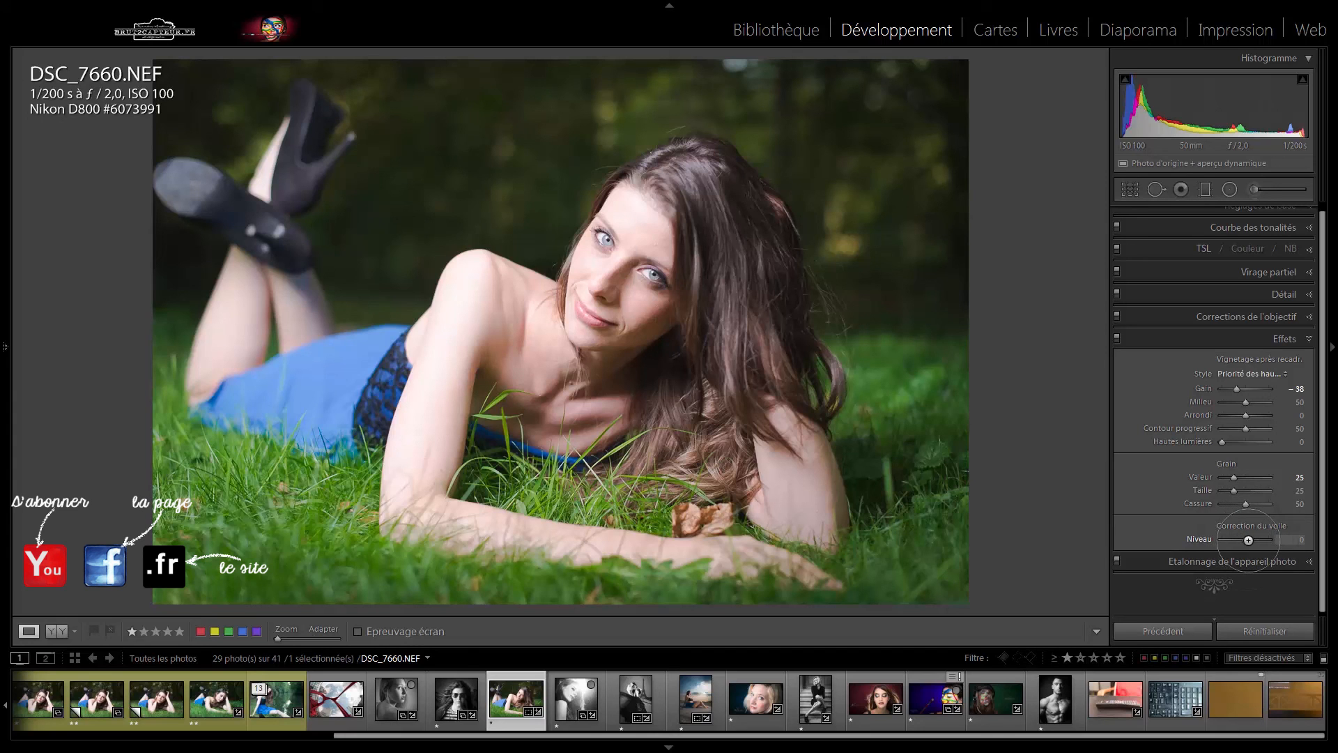
drag(1248, 540, 1259, 541)
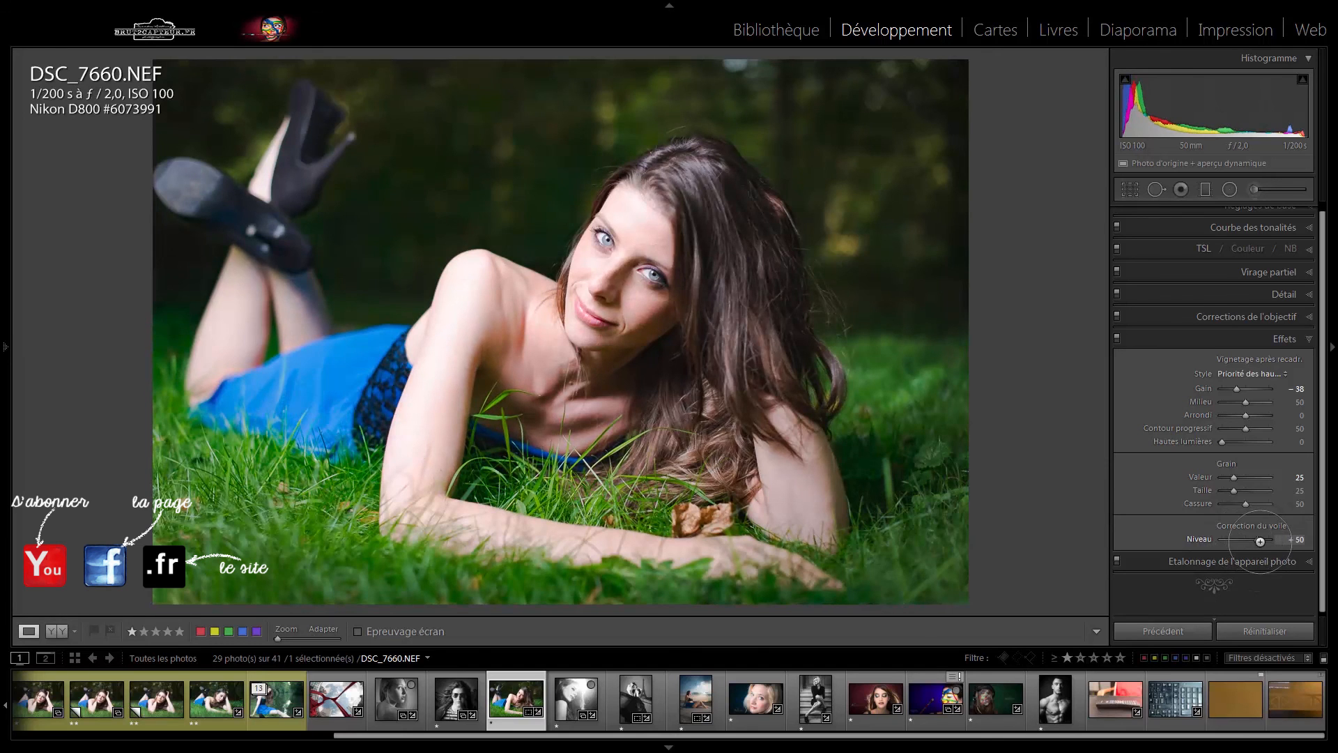
mouse_move(1260, 541)
mouse_down()
mouse_move(1224, 540)
mouse_move(1241, 547)
mouse_up()
double_click(1200, 539)
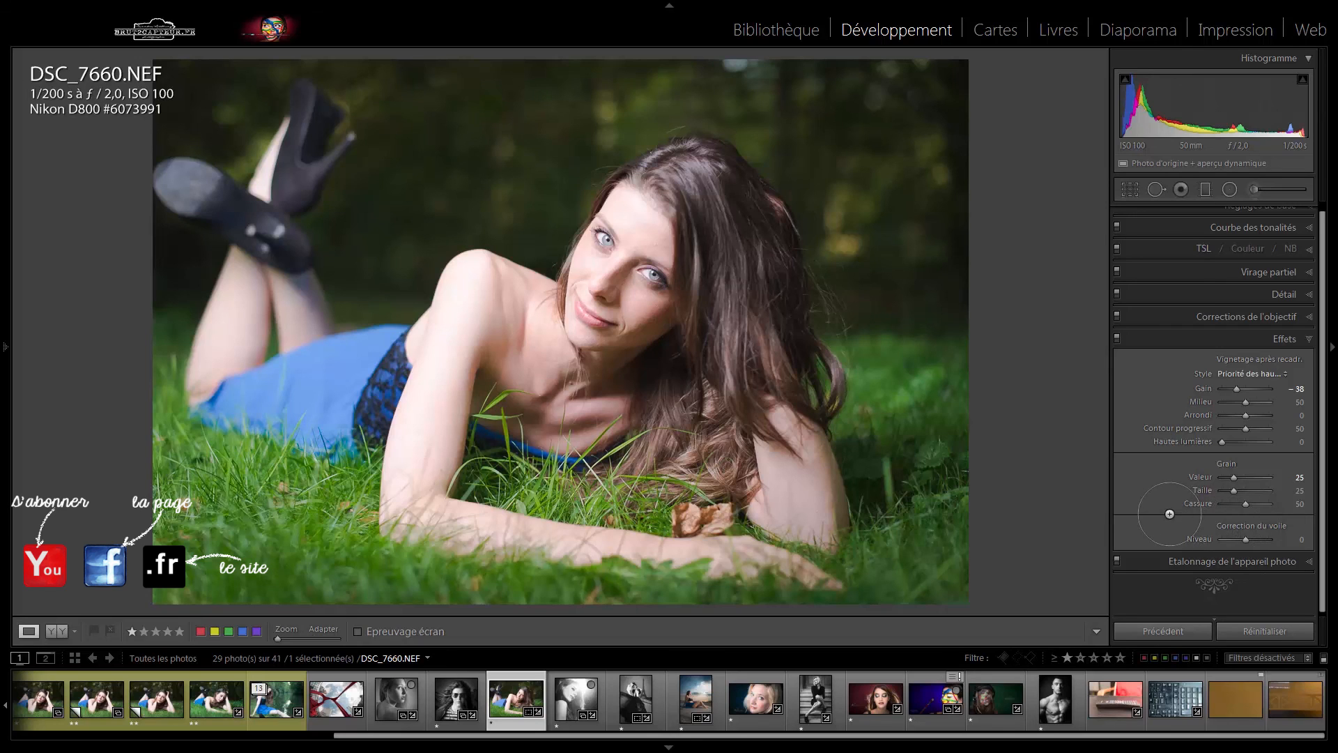
Look over the camera calibration's process, profile and primary colour settings, and collapse the section
click(1230, 561)
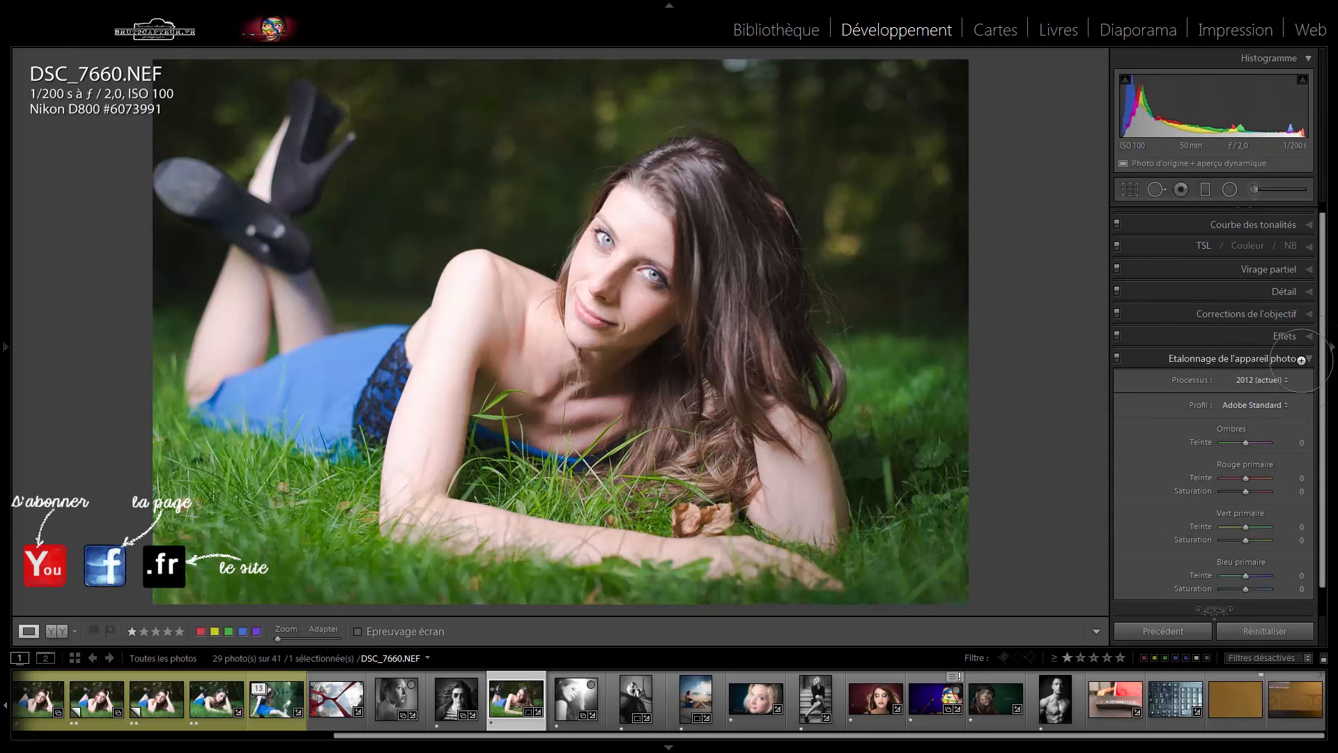
click(1246, 360)
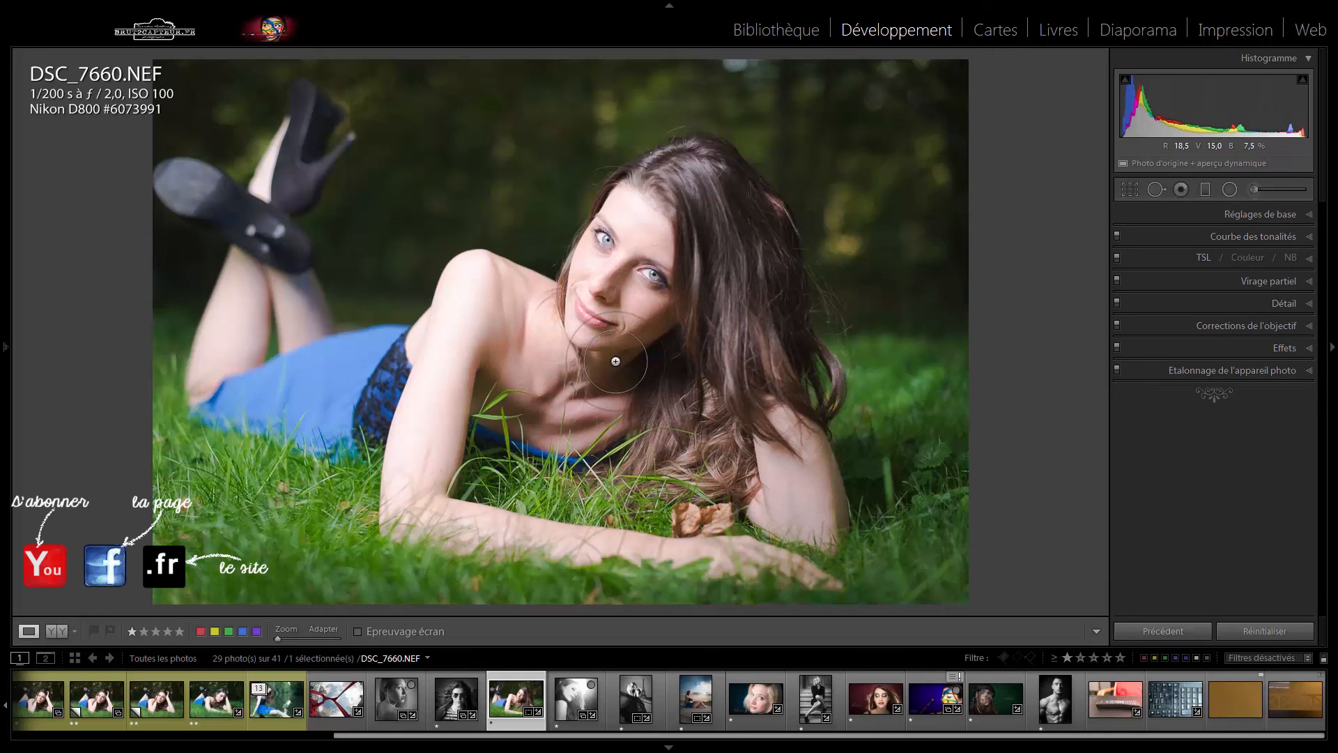